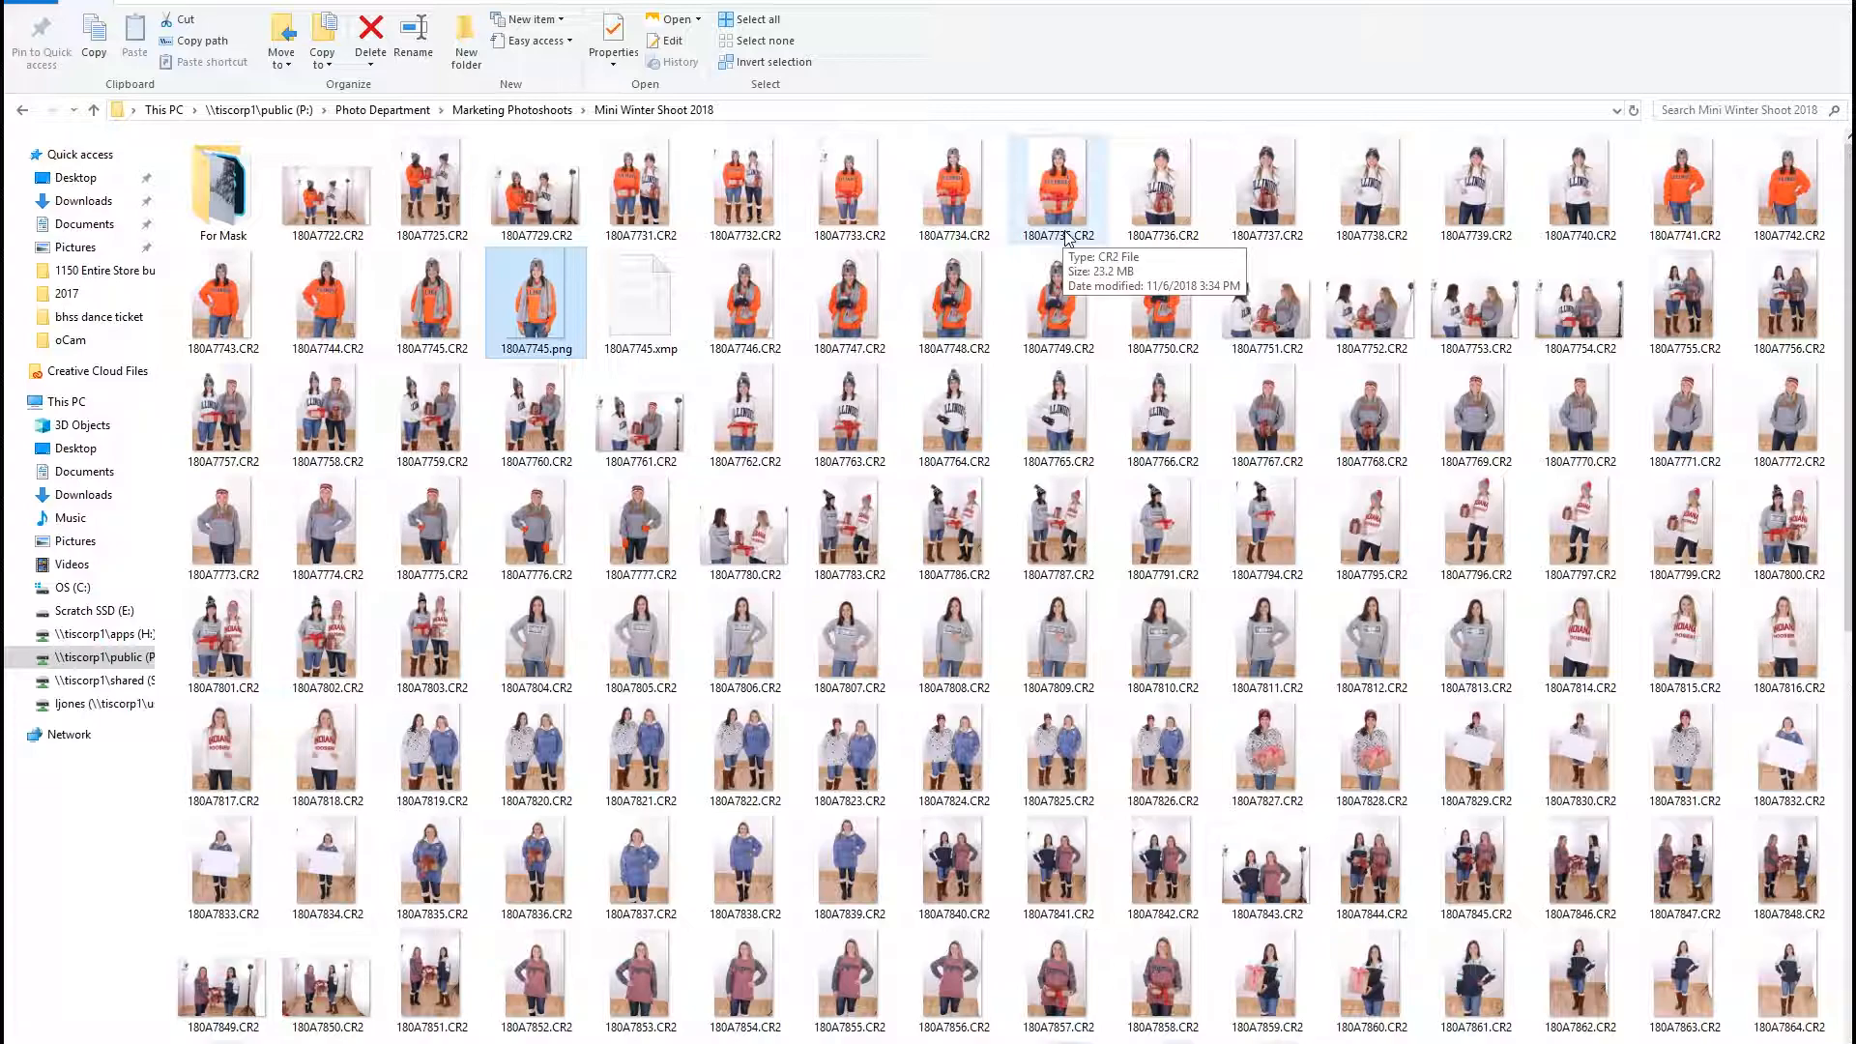
# Step: View the original photo 180A7745.CR2 and its cut-out version 180A7745.png, closing the photo viewer when done
pyautogui.doubleClick(448, 309)
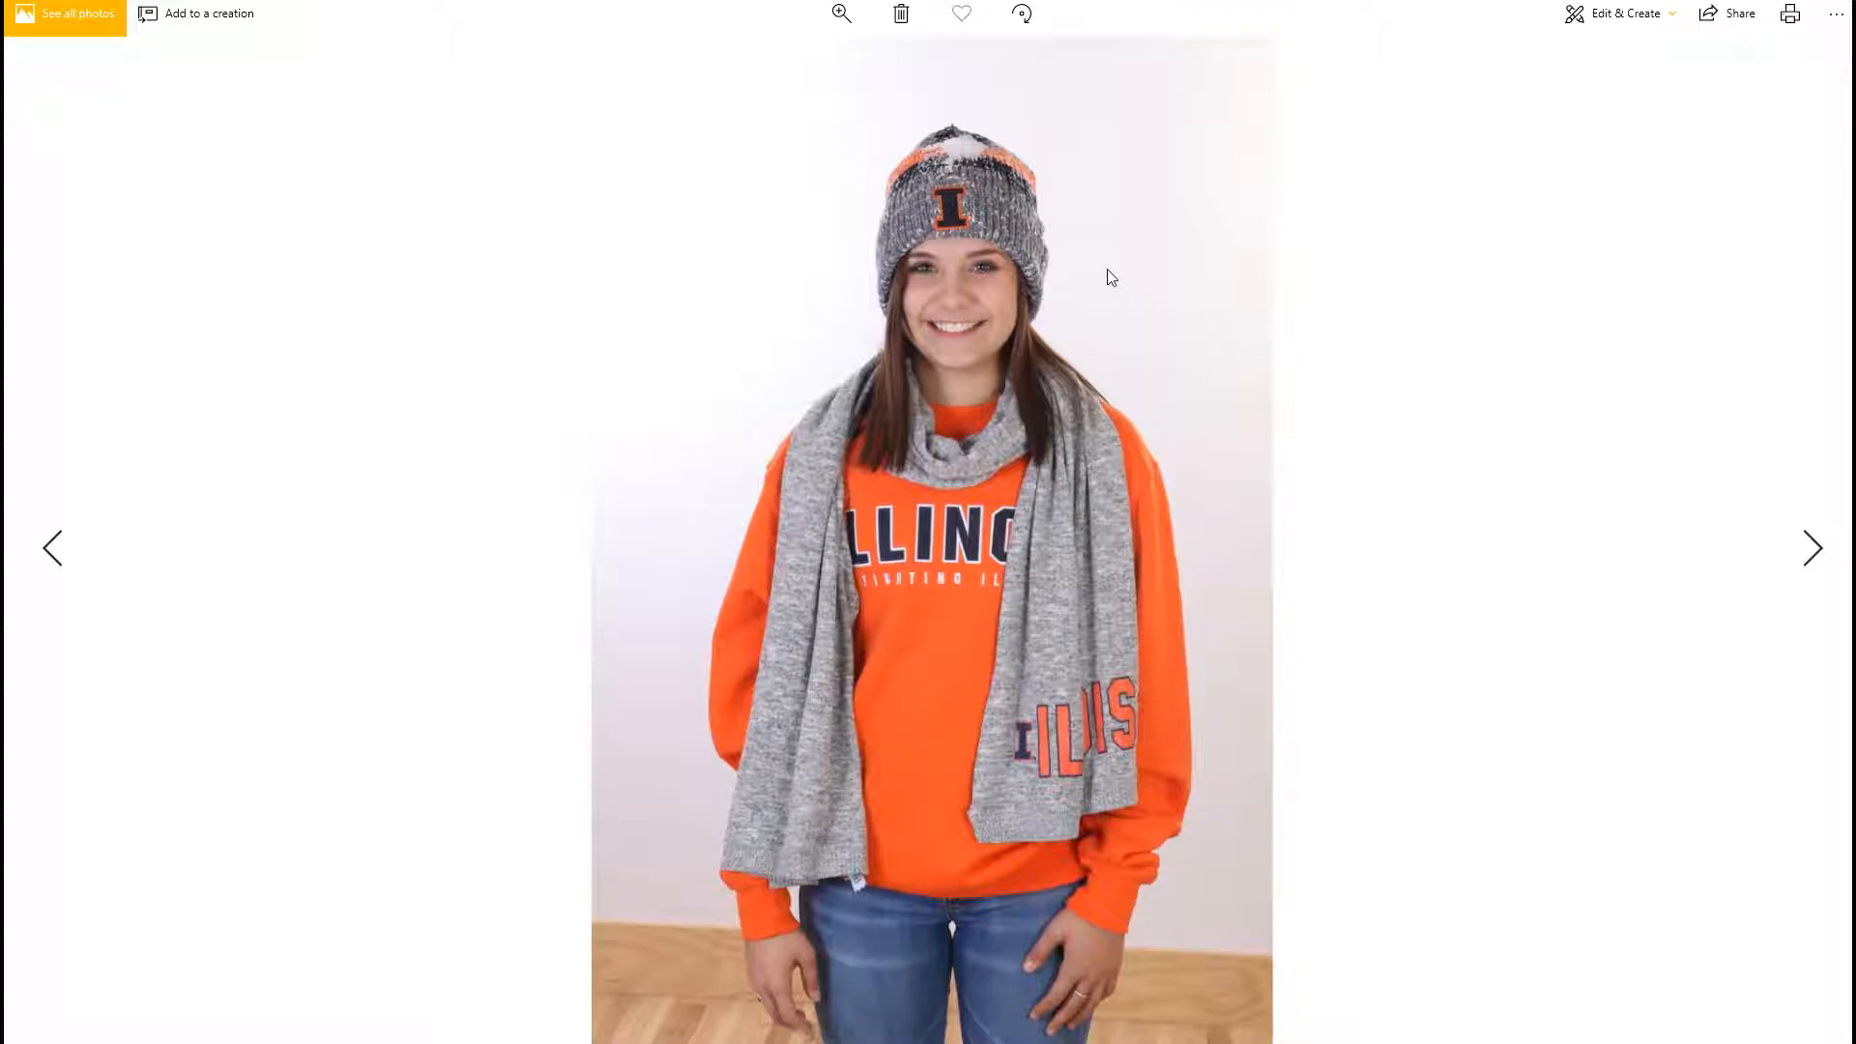
pyautogui.press('Escape')
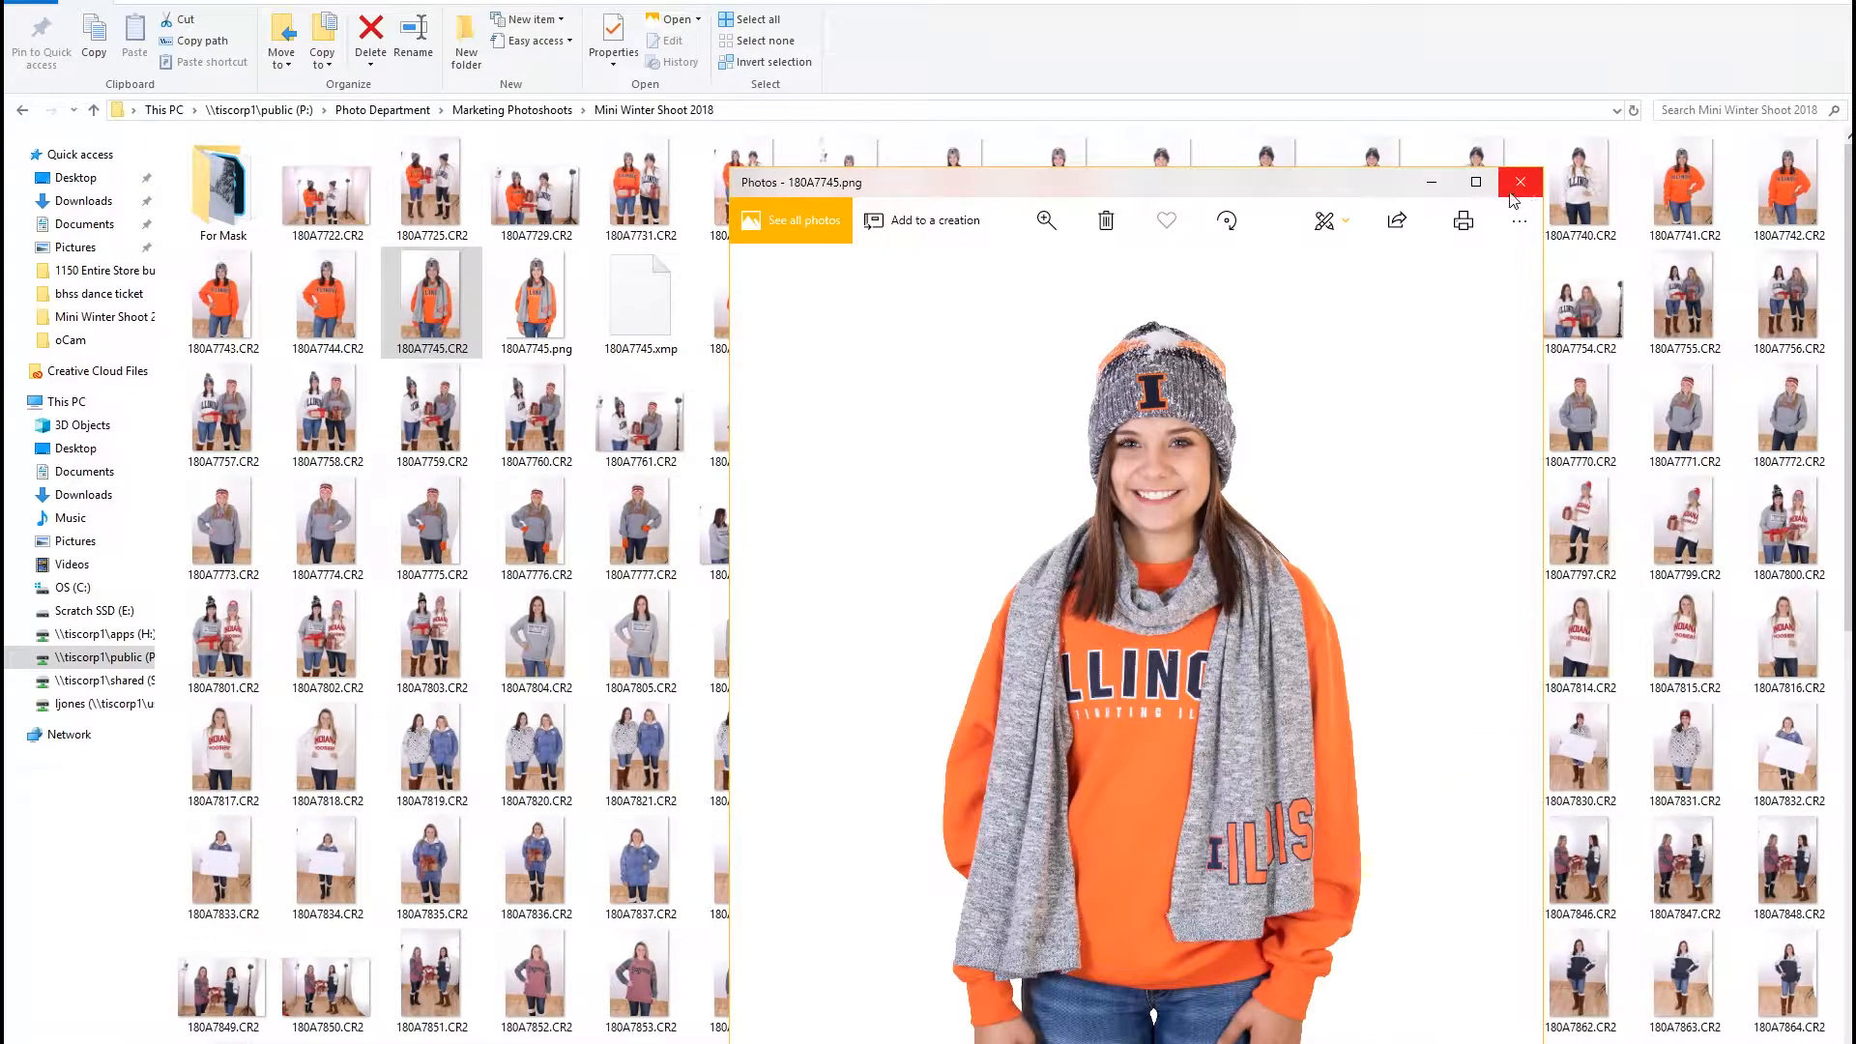
pyautogui.click(1520, 179)
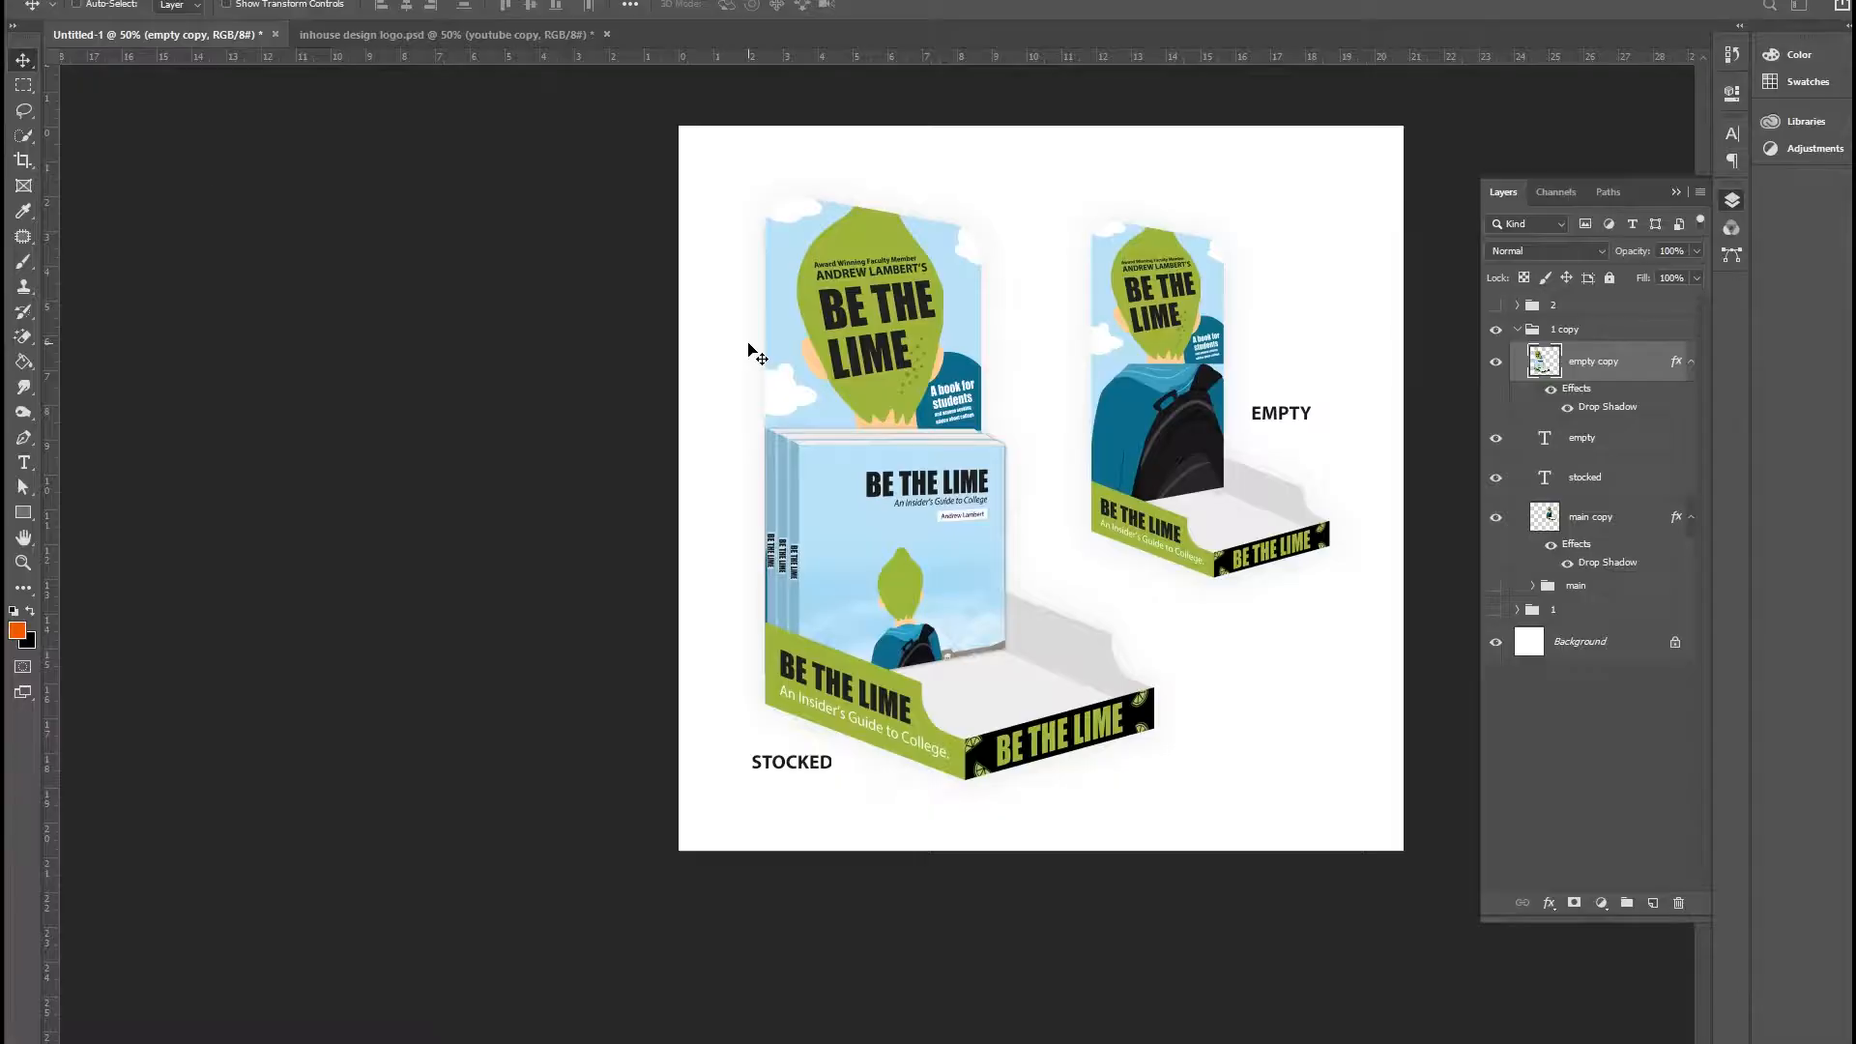
# Step: Create a new 34 x 38 inch portrait document at 300 pixels/inch in RGB Color with a white background
pyautogui.hotkey('ctrl', 'n')
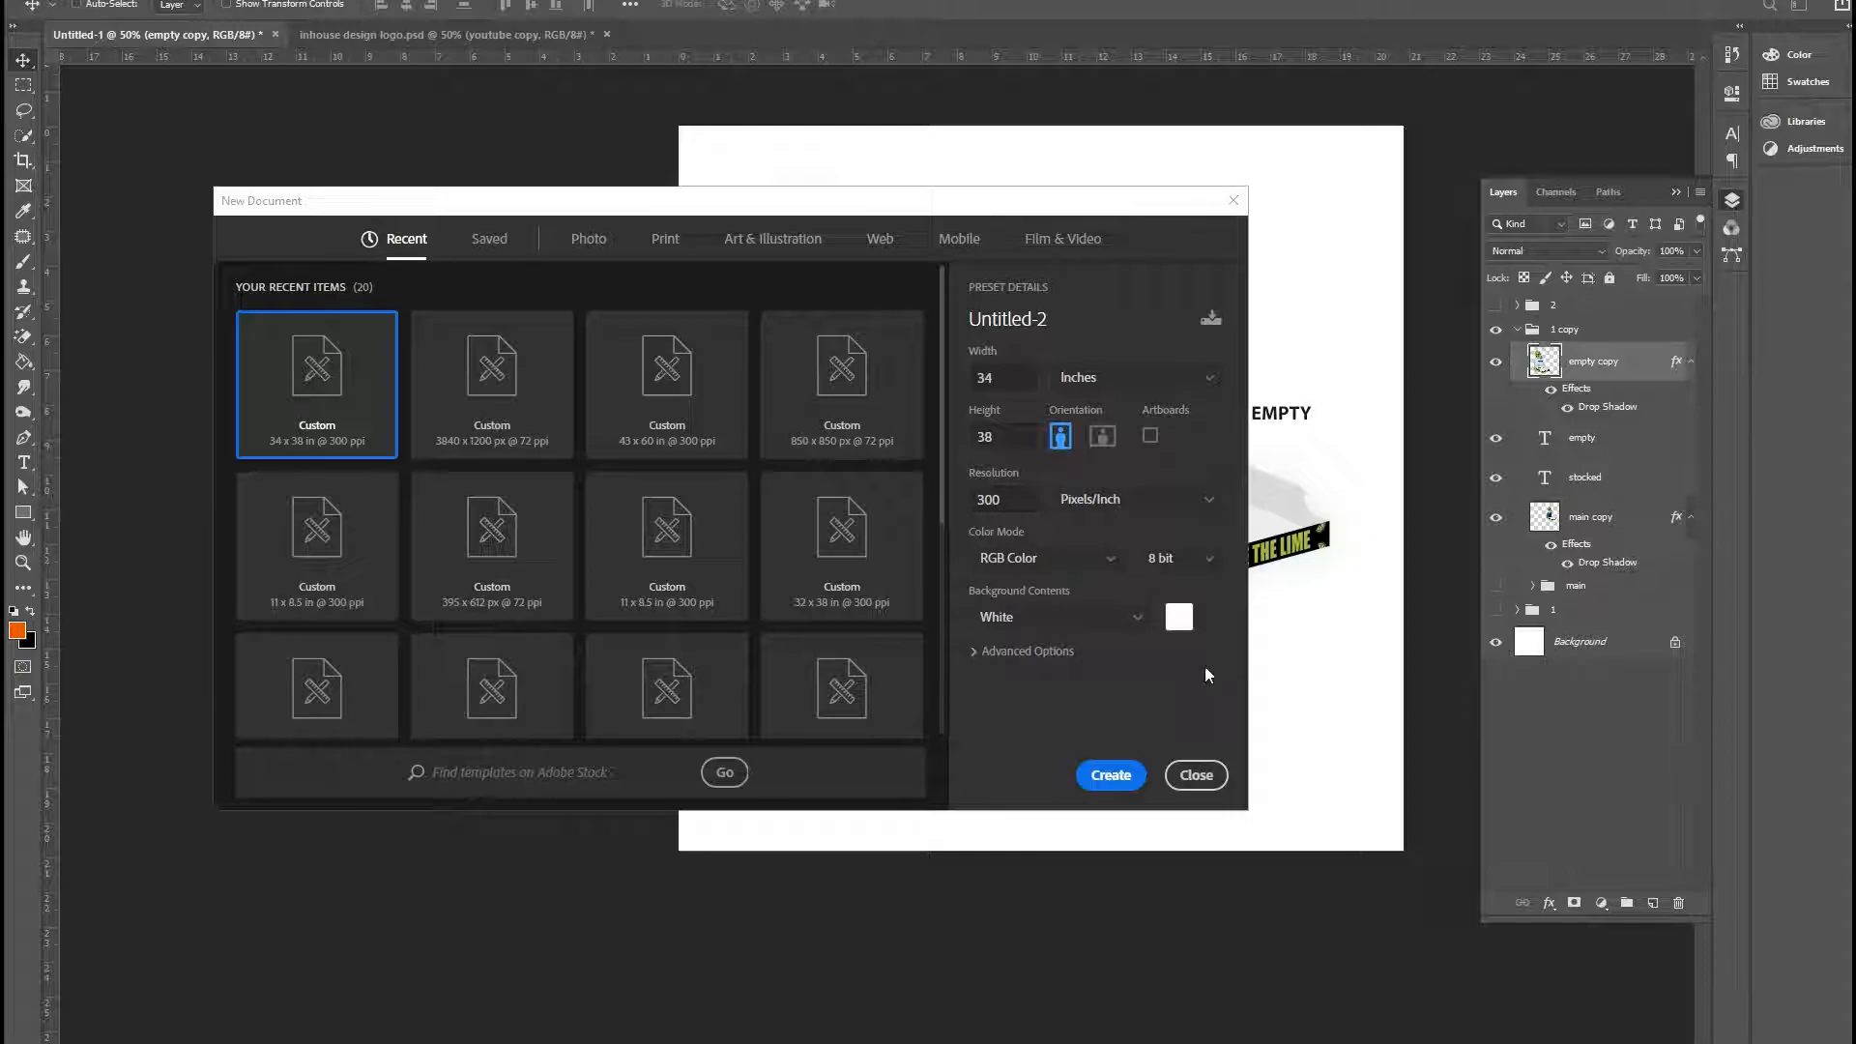
pyautogui.click(1105, 777)
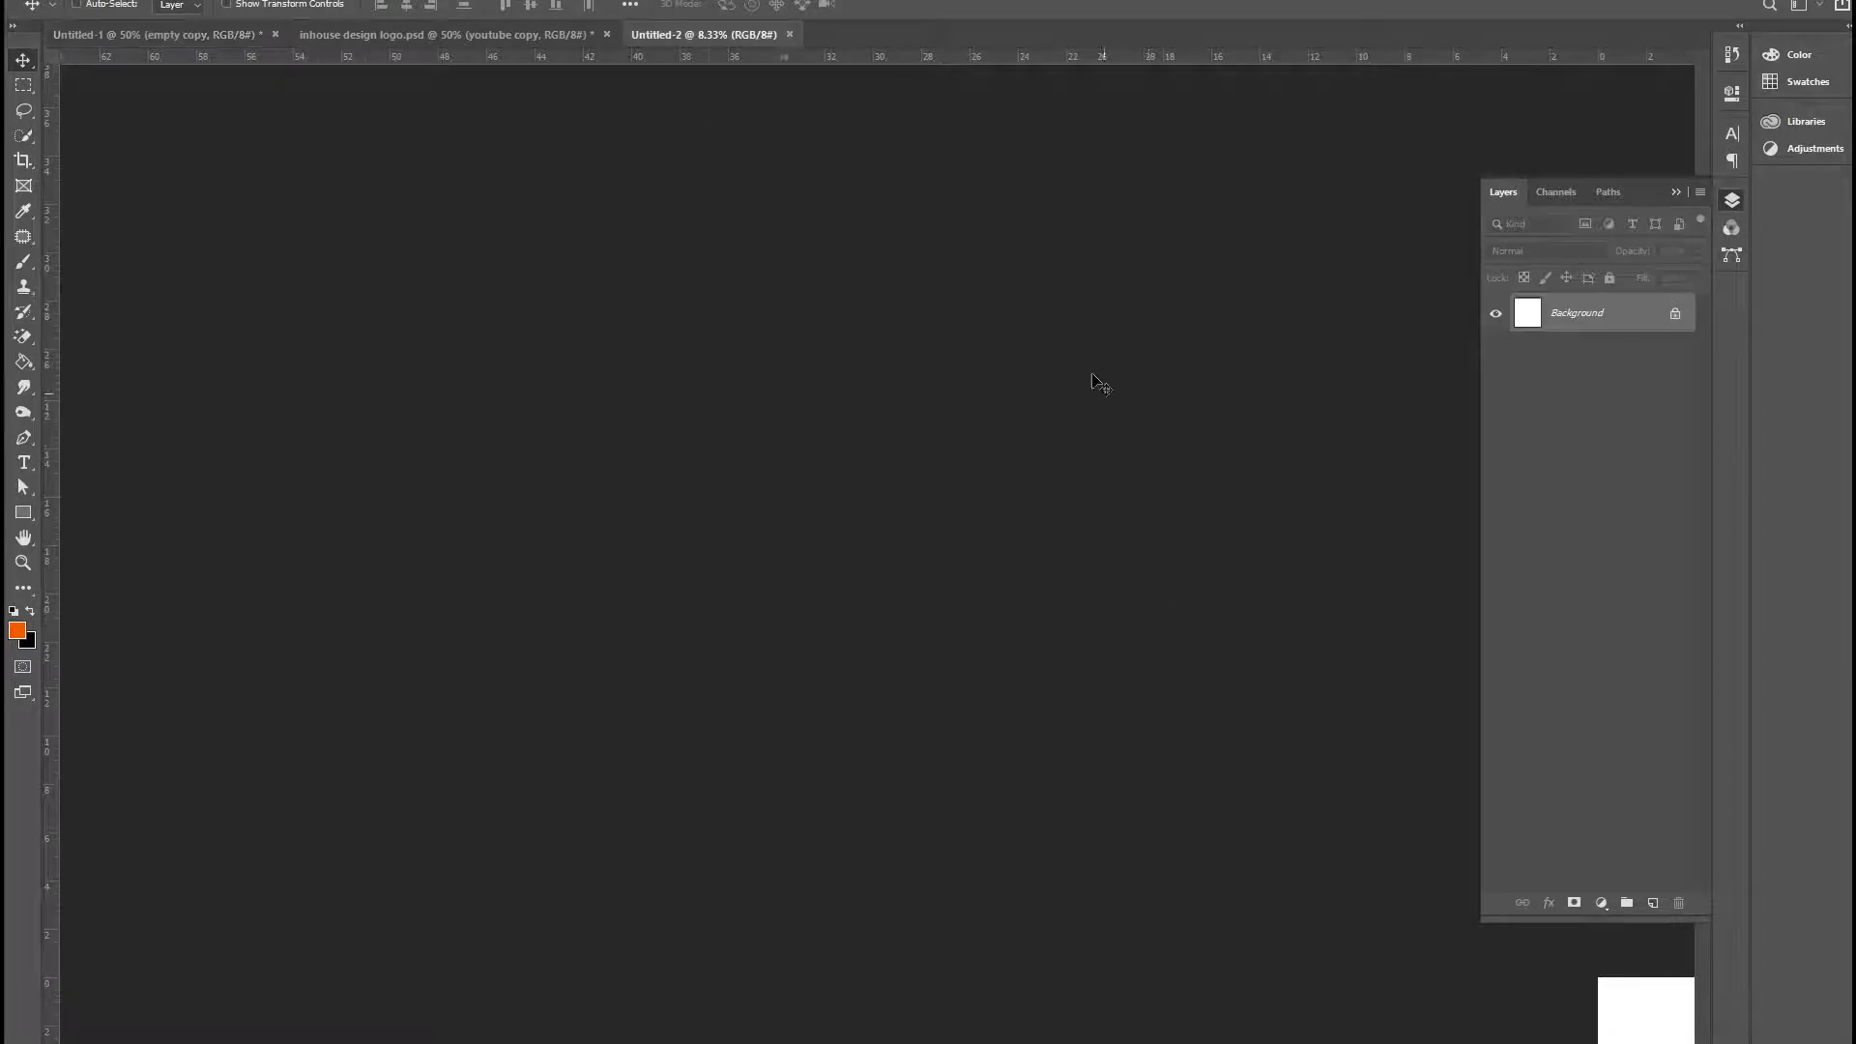
pyautogui.hotkey('ctrl', '-')
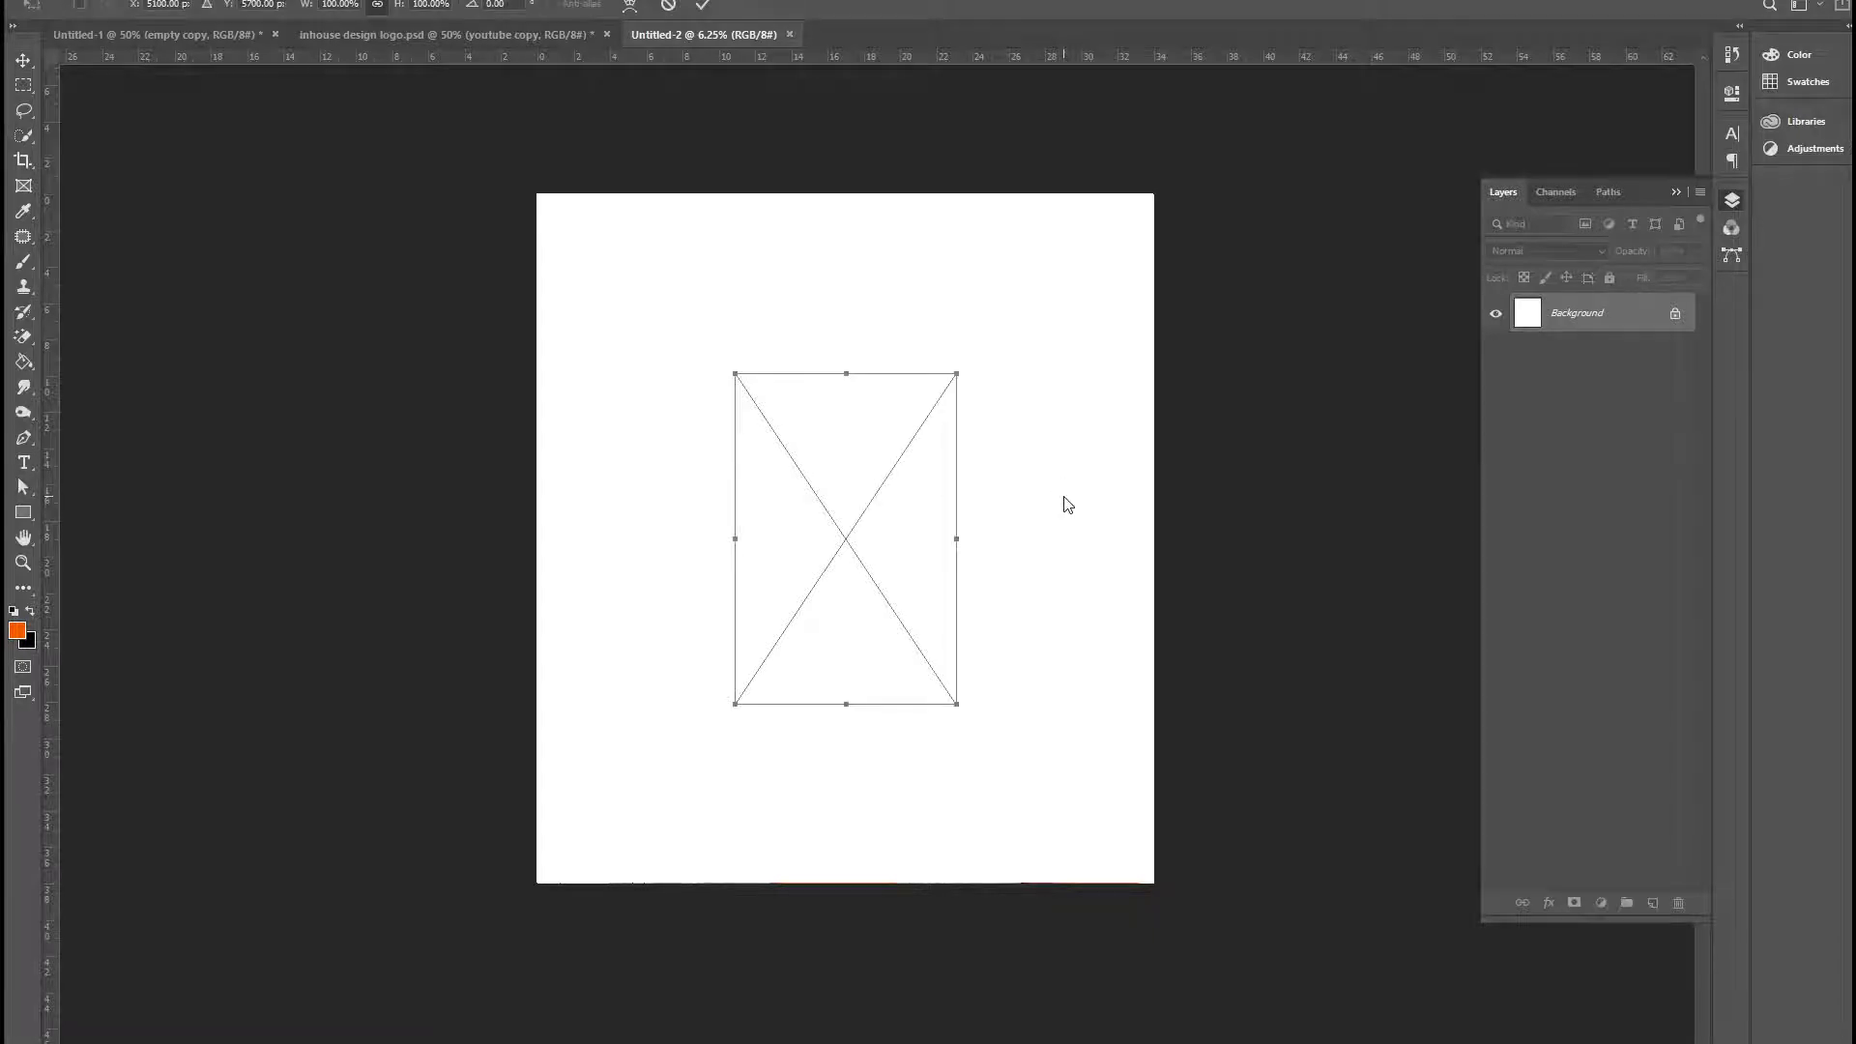
# Step: Place the cut-out photo 180A7745, scale it to about 274%, and position it slightly left of the canvas centre
pyautogui.moveTo(955, 705); pyautogui.dragTo(1137, 975)
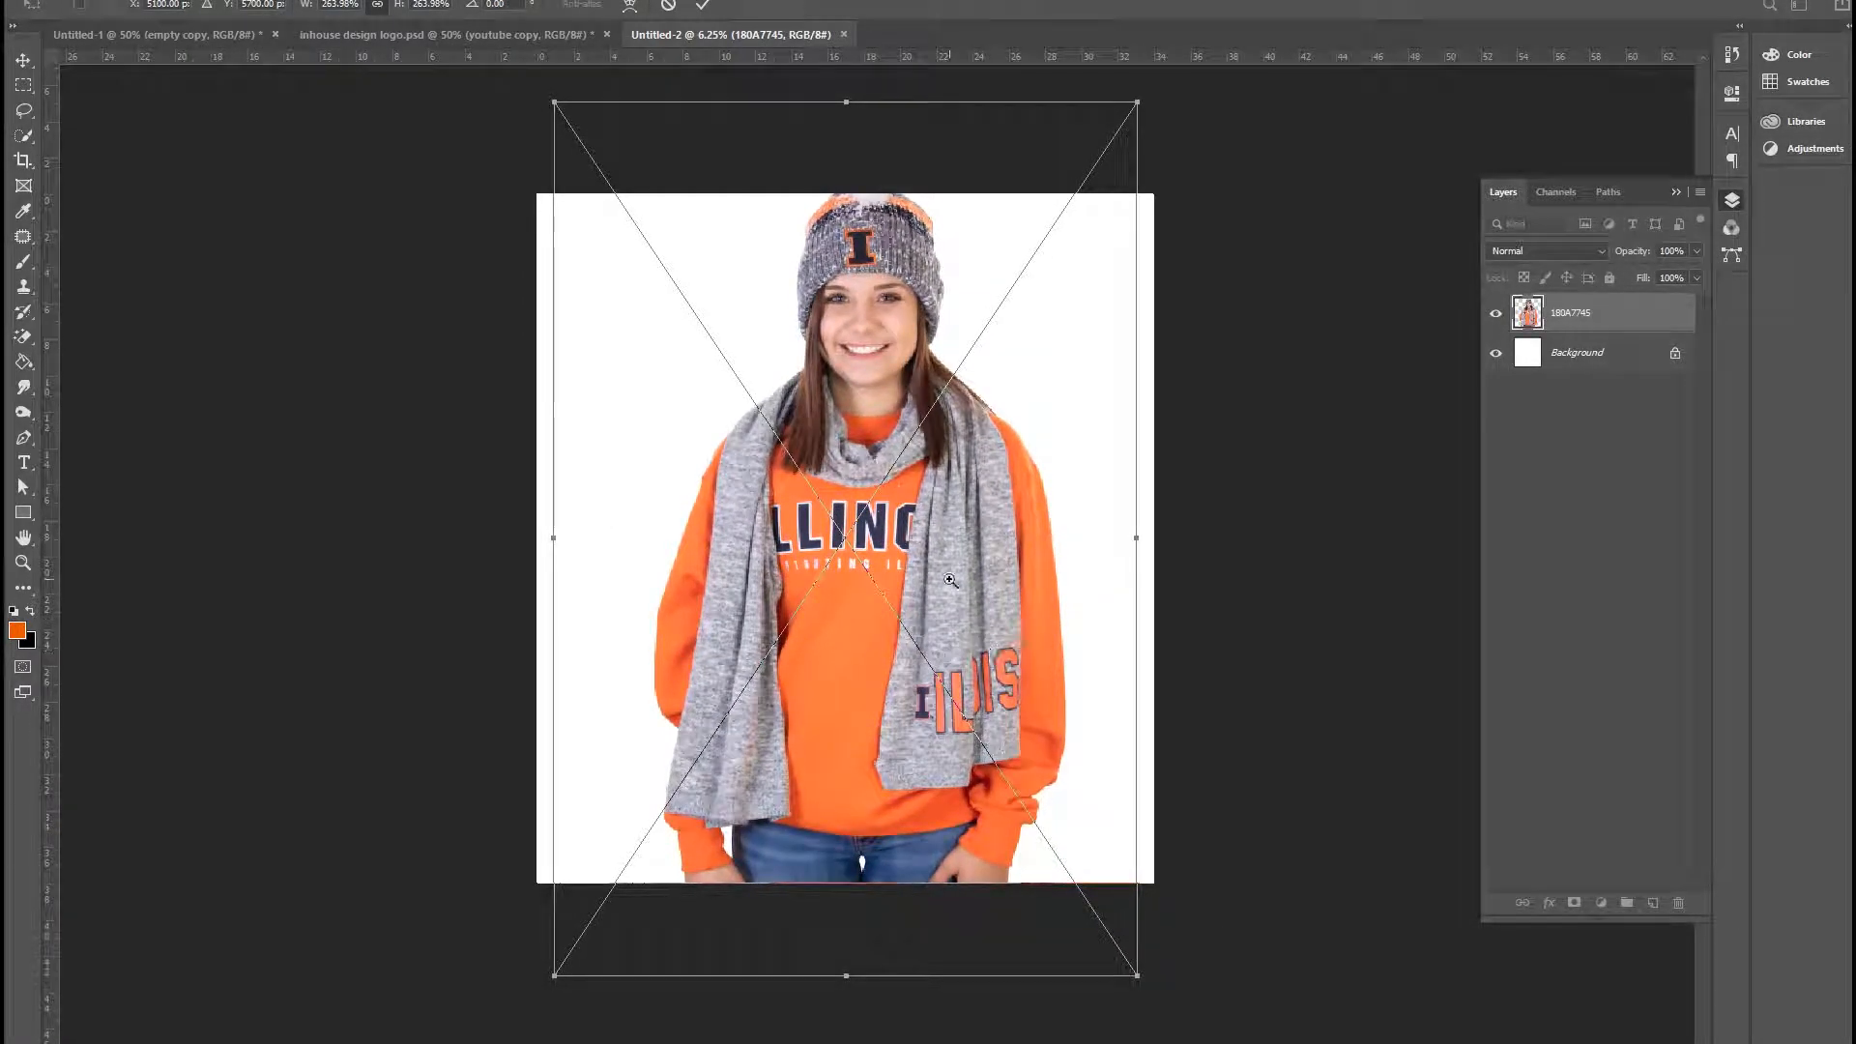
pyautogui.keyDown('ctrl'); pyautogui.click(879, 459); pyautogui.keyUp('ctrl')
pyautogui.keyDown('ctrl'); pyautogui.click(1030, 684); pyautogui.keyUp('ctrl')
pyautogui.moveTo(1030, 685); pyautogui.dragTo(854, 368)
pyautogui.moveTo(932, 738); pyautogui.dragTo(983, 463)
pyautogui.hotkey('ctrl', 'r')
pyautogui.moveTo(1344, 794); pyautogui.dragTo(1389, 861)
pyautogui.scroll(-1, 1007, 481)
pyautogui.moveTo(914, 305); pyautogui.dragTo(958, 761)
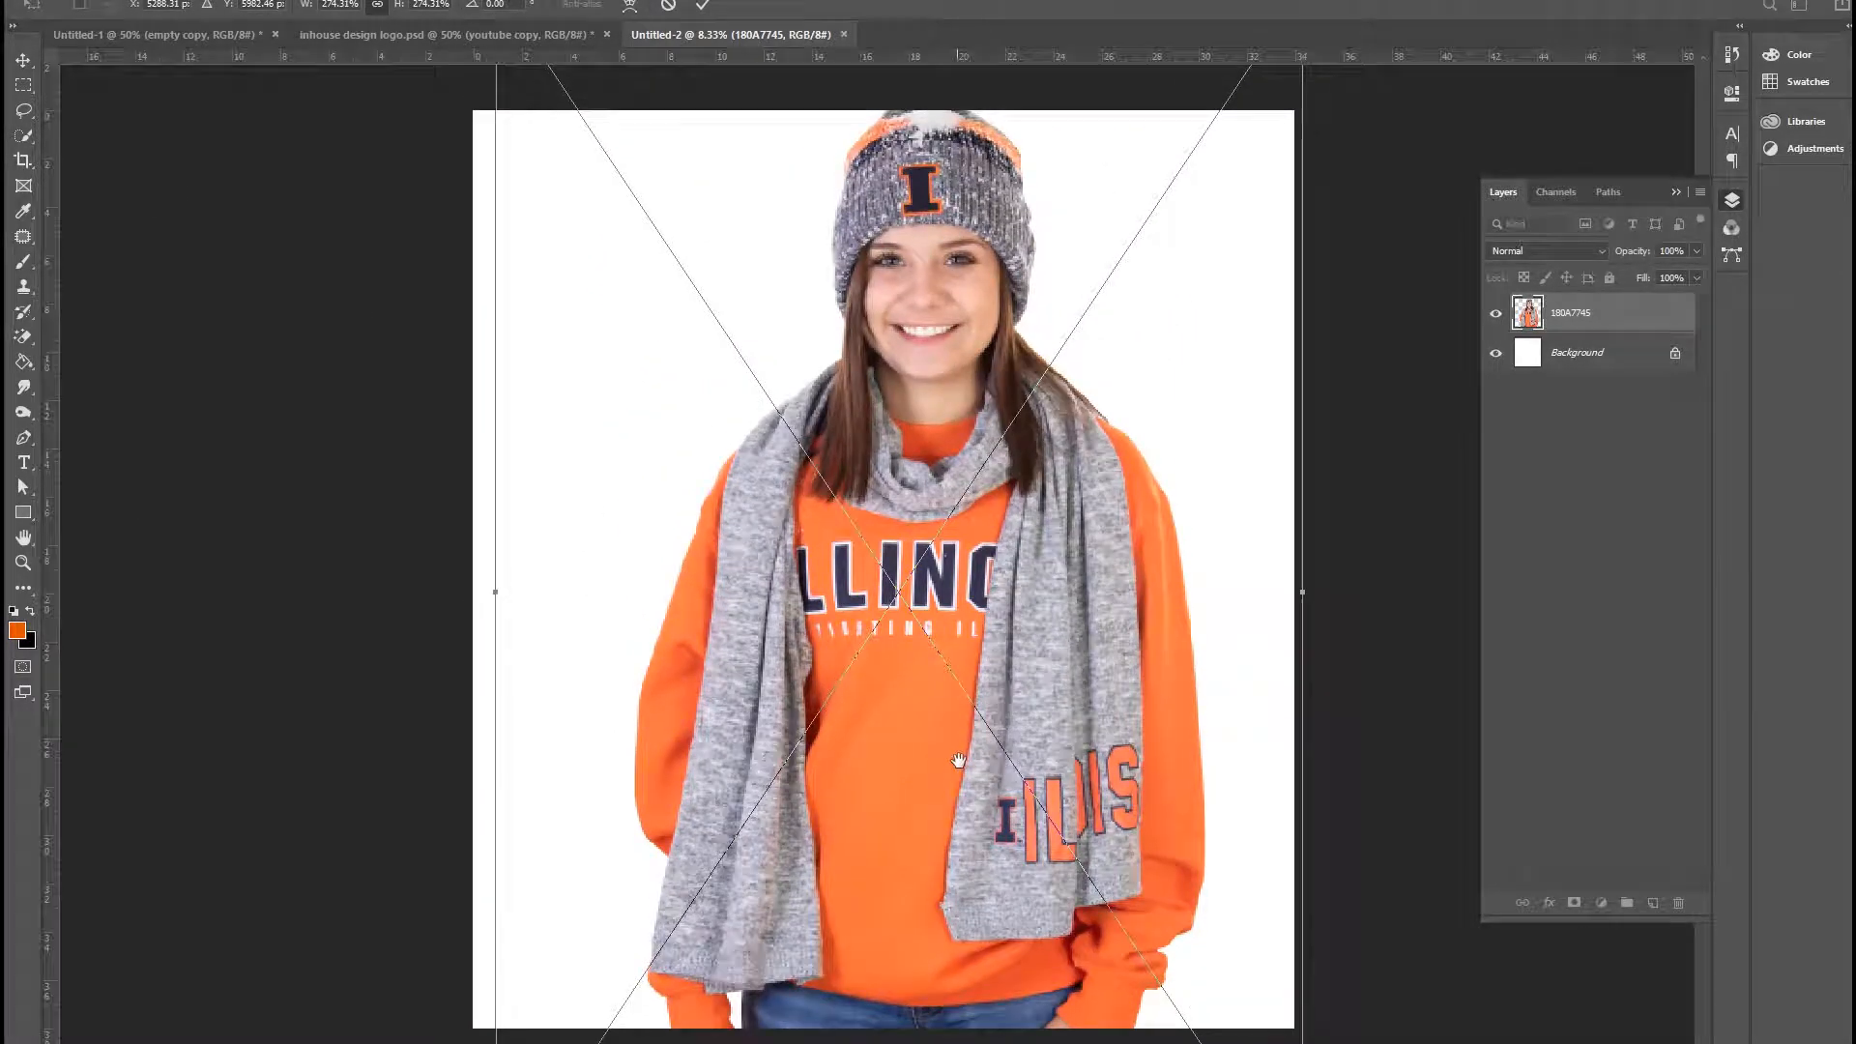
pyautogui.scroll(-1, 1013, 498)
pyautogui.press('v')
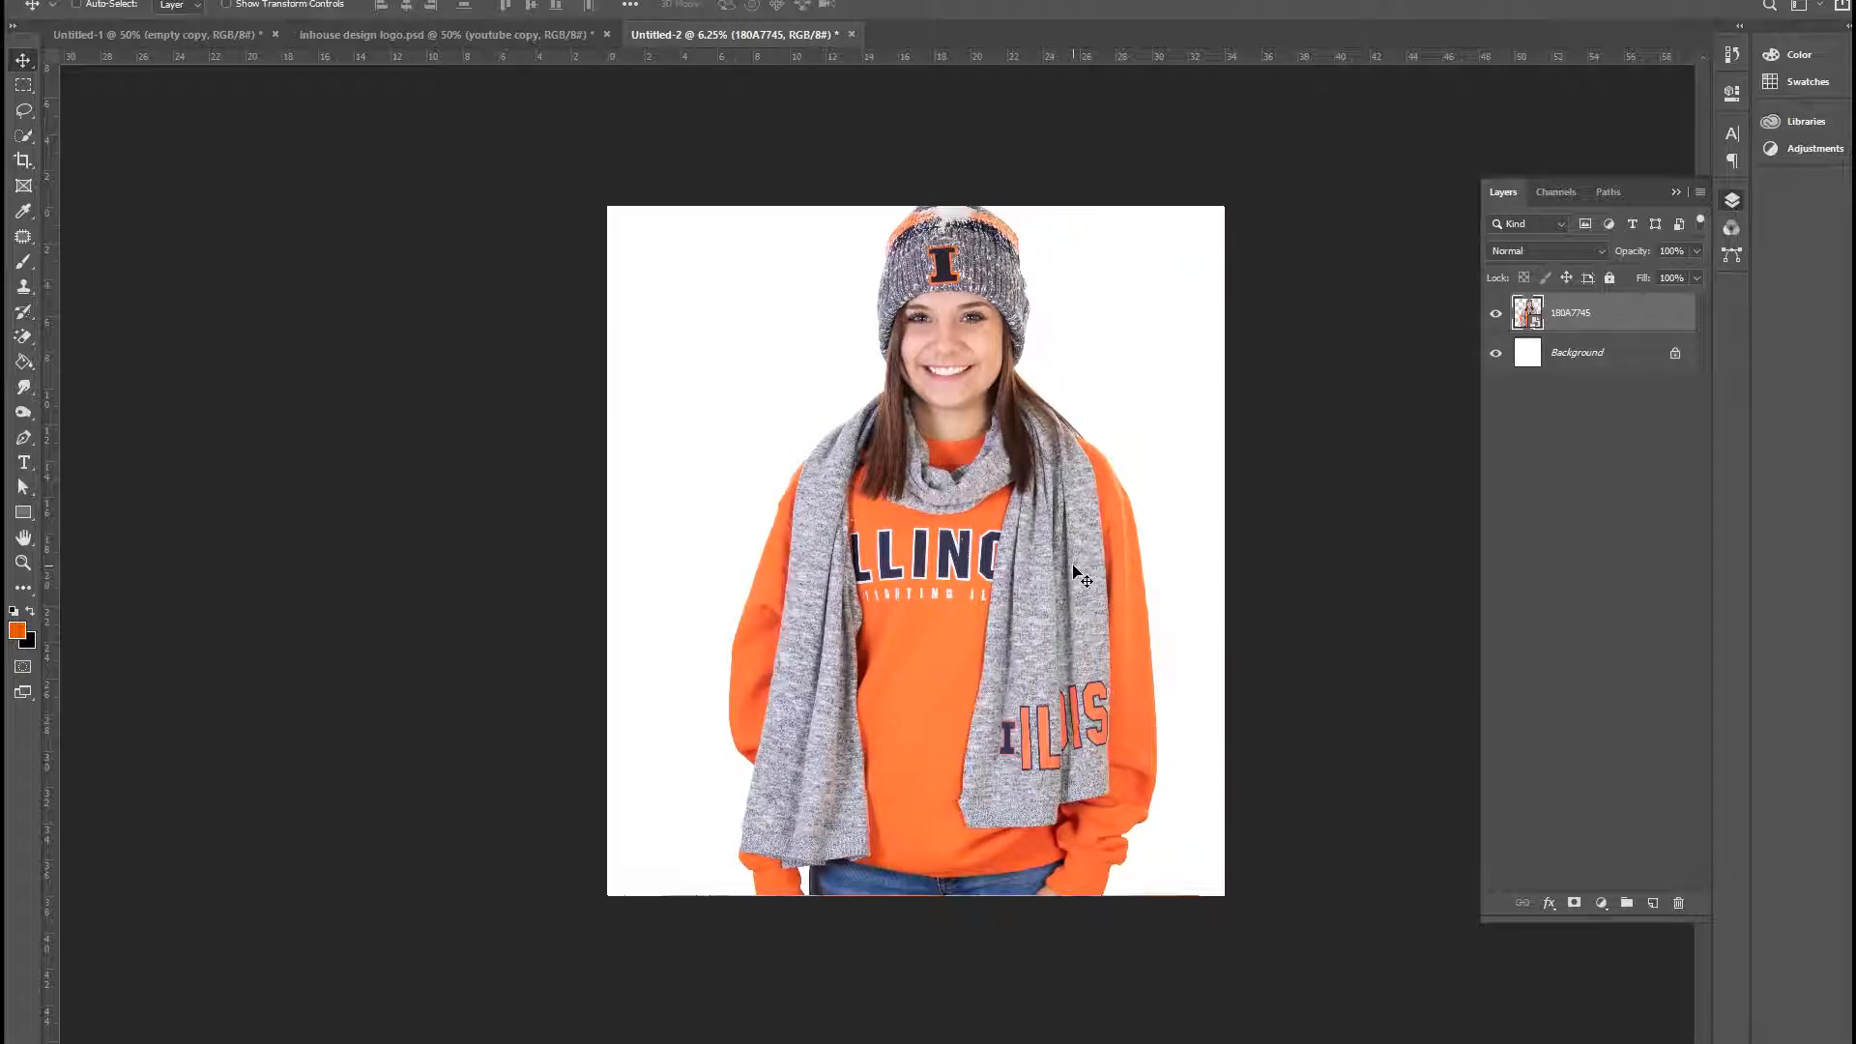
pyautogui.hotkey('ctrl', '+')
pyautogui.moveTo(1050, 606); pyautogui.dragTo(935, 601)
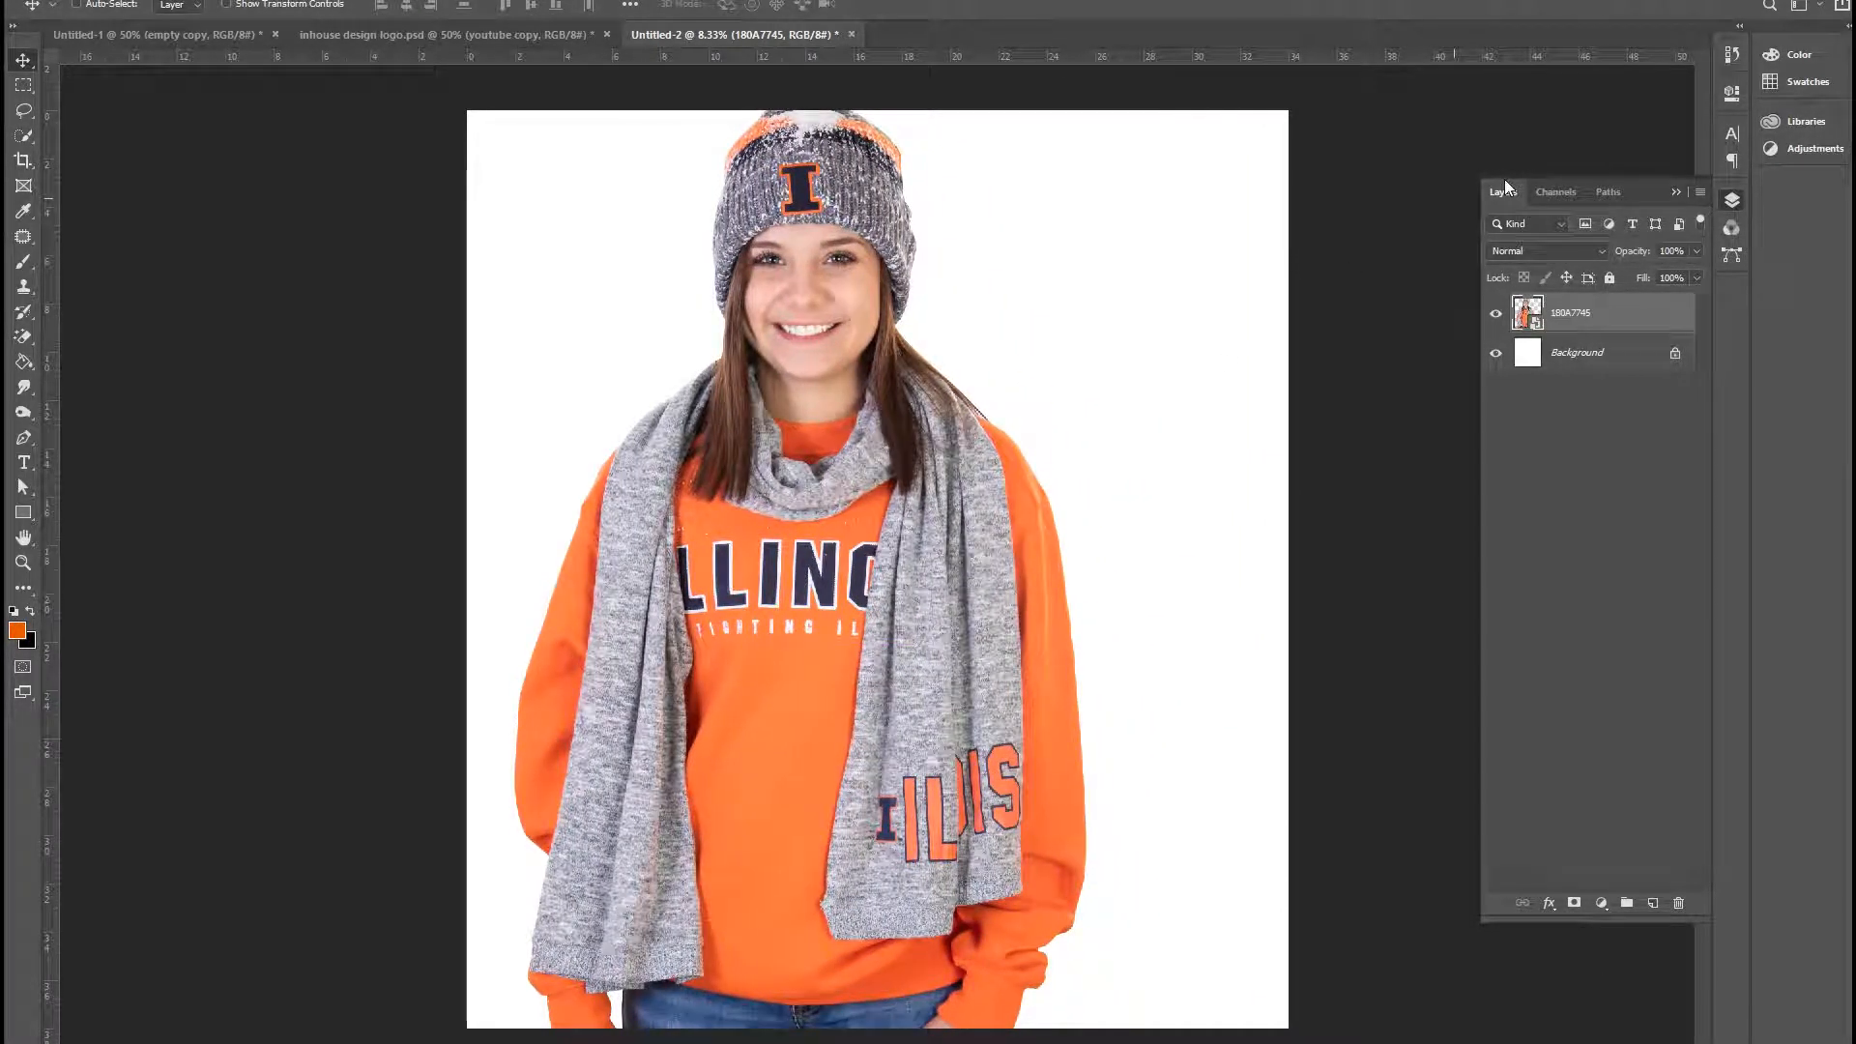
# Step: Draw a rectangle shape of about 10404 x 11700 px behind the photo, covering the whole canvas
pyautogui.click(1640, 354)
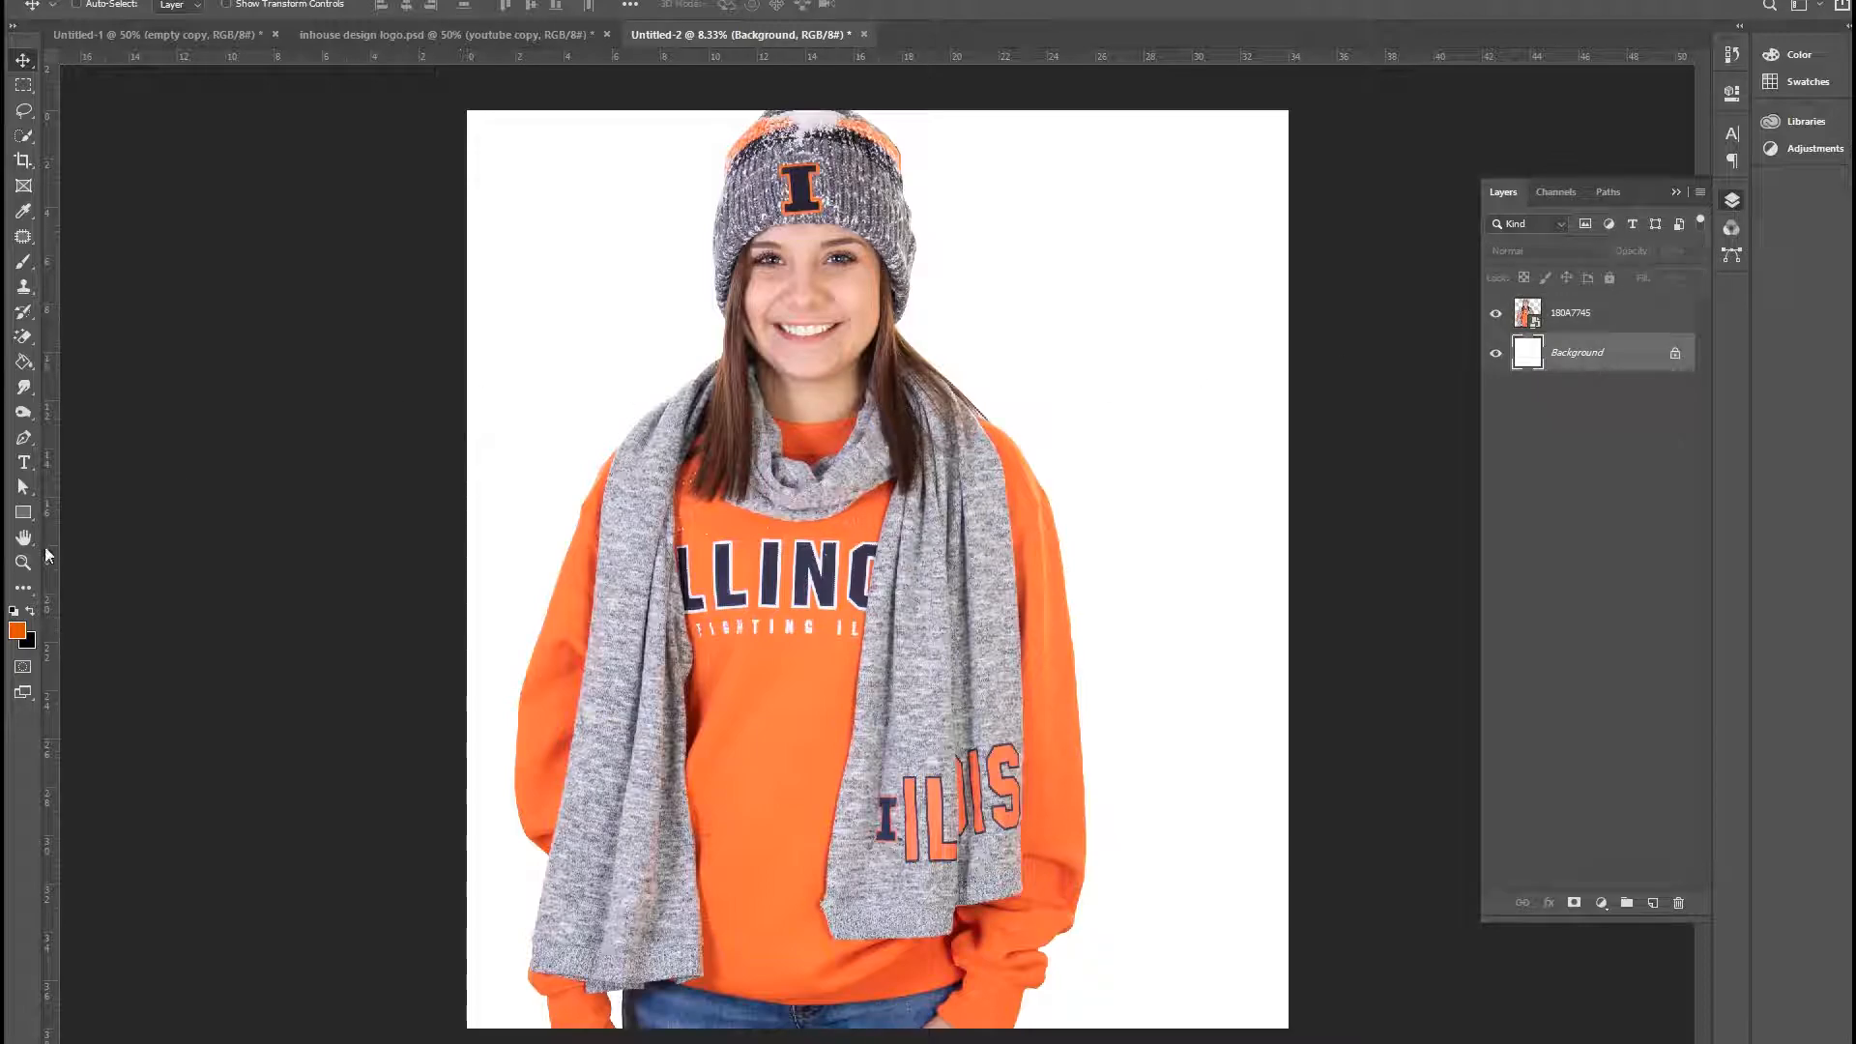
pyautogui.click(23, 513)
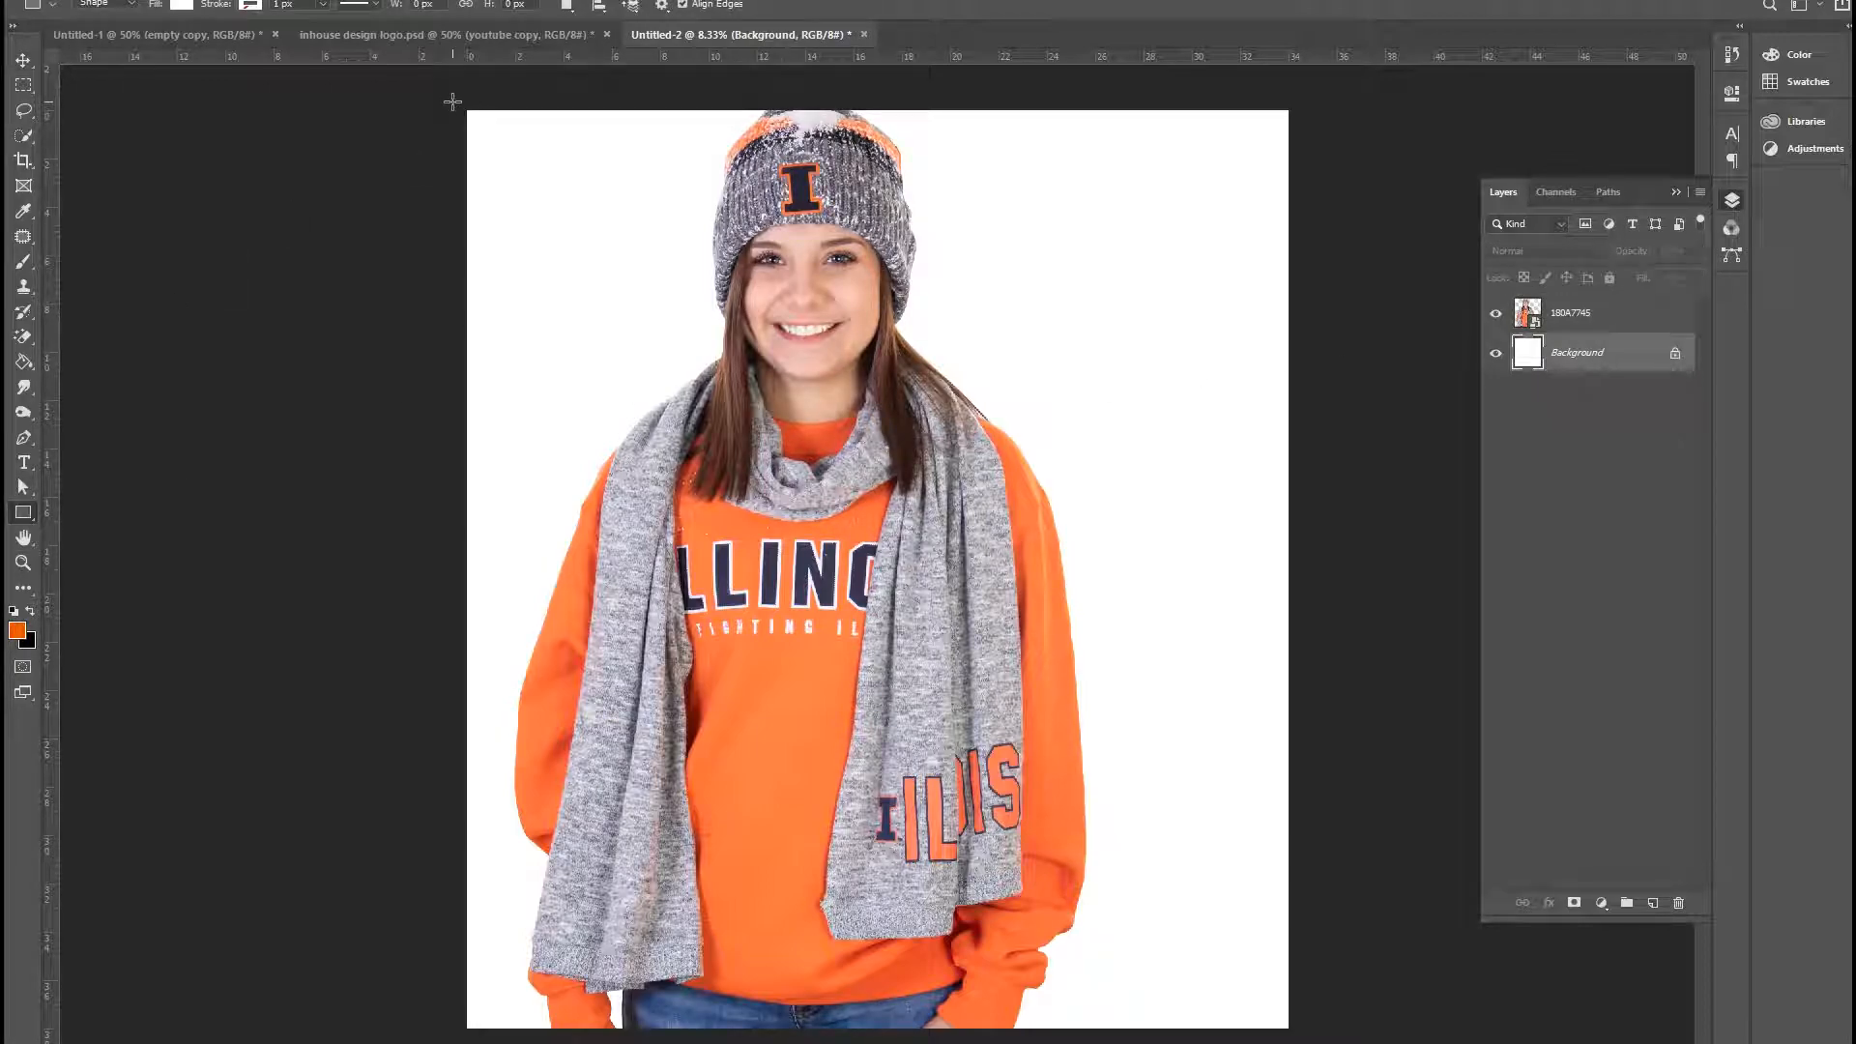
pyautogui.moveTo(455, 96); pyautogui.dragTo(1295, 1037)
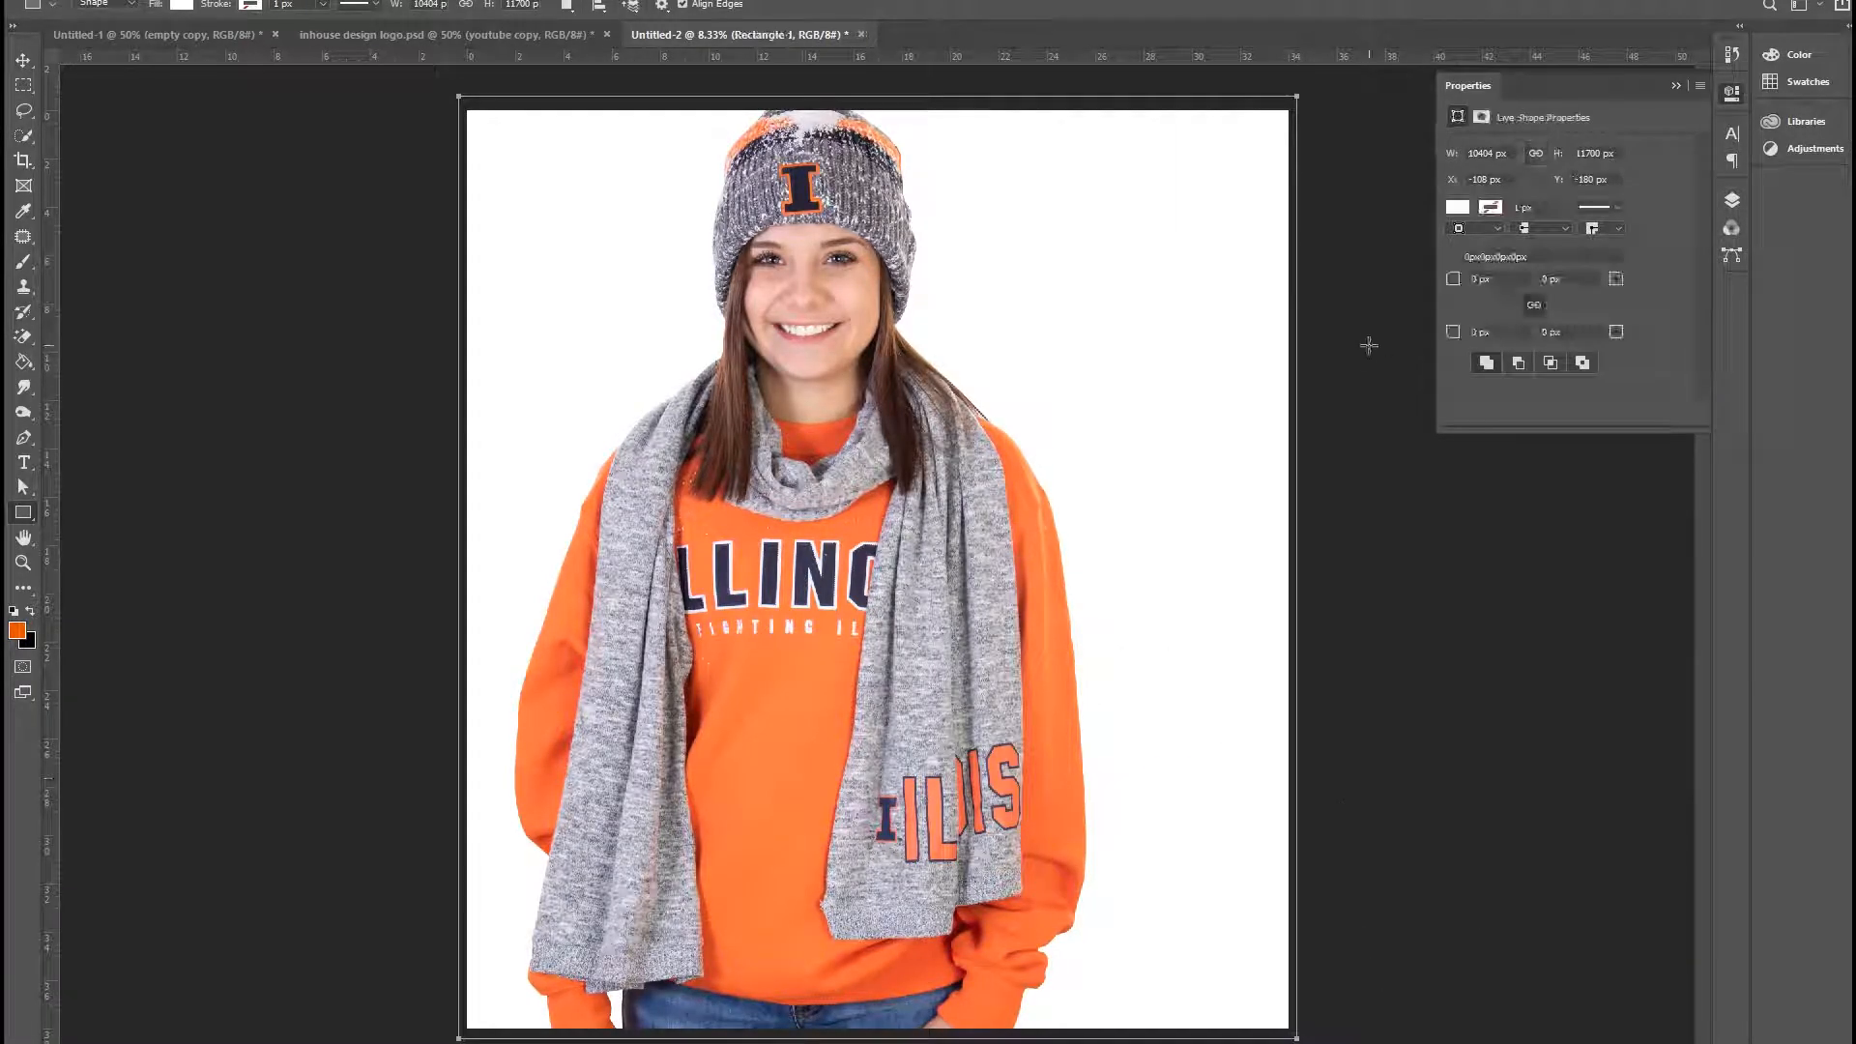
# Step: Fill the background rectangle with the current orange foreground colour
pyautogui.click(1731, 201)
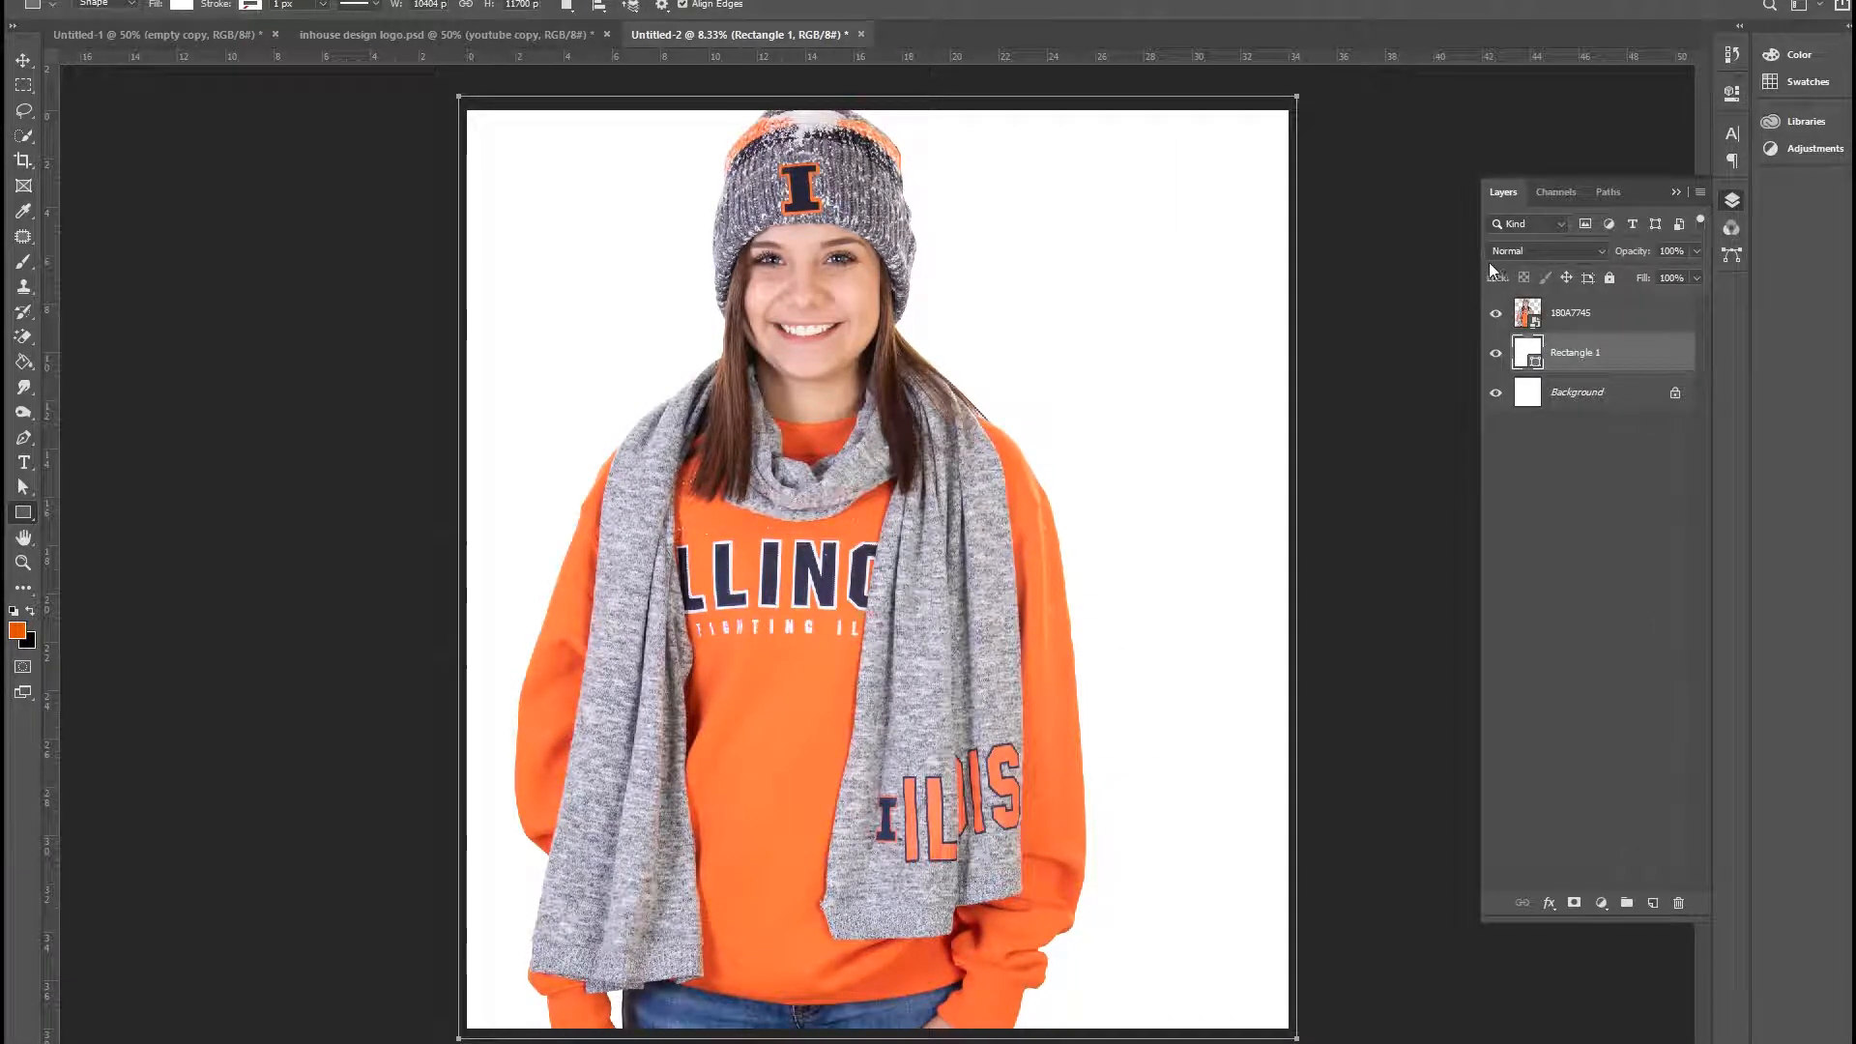
pyautogui.doubleClick(1533, 359)
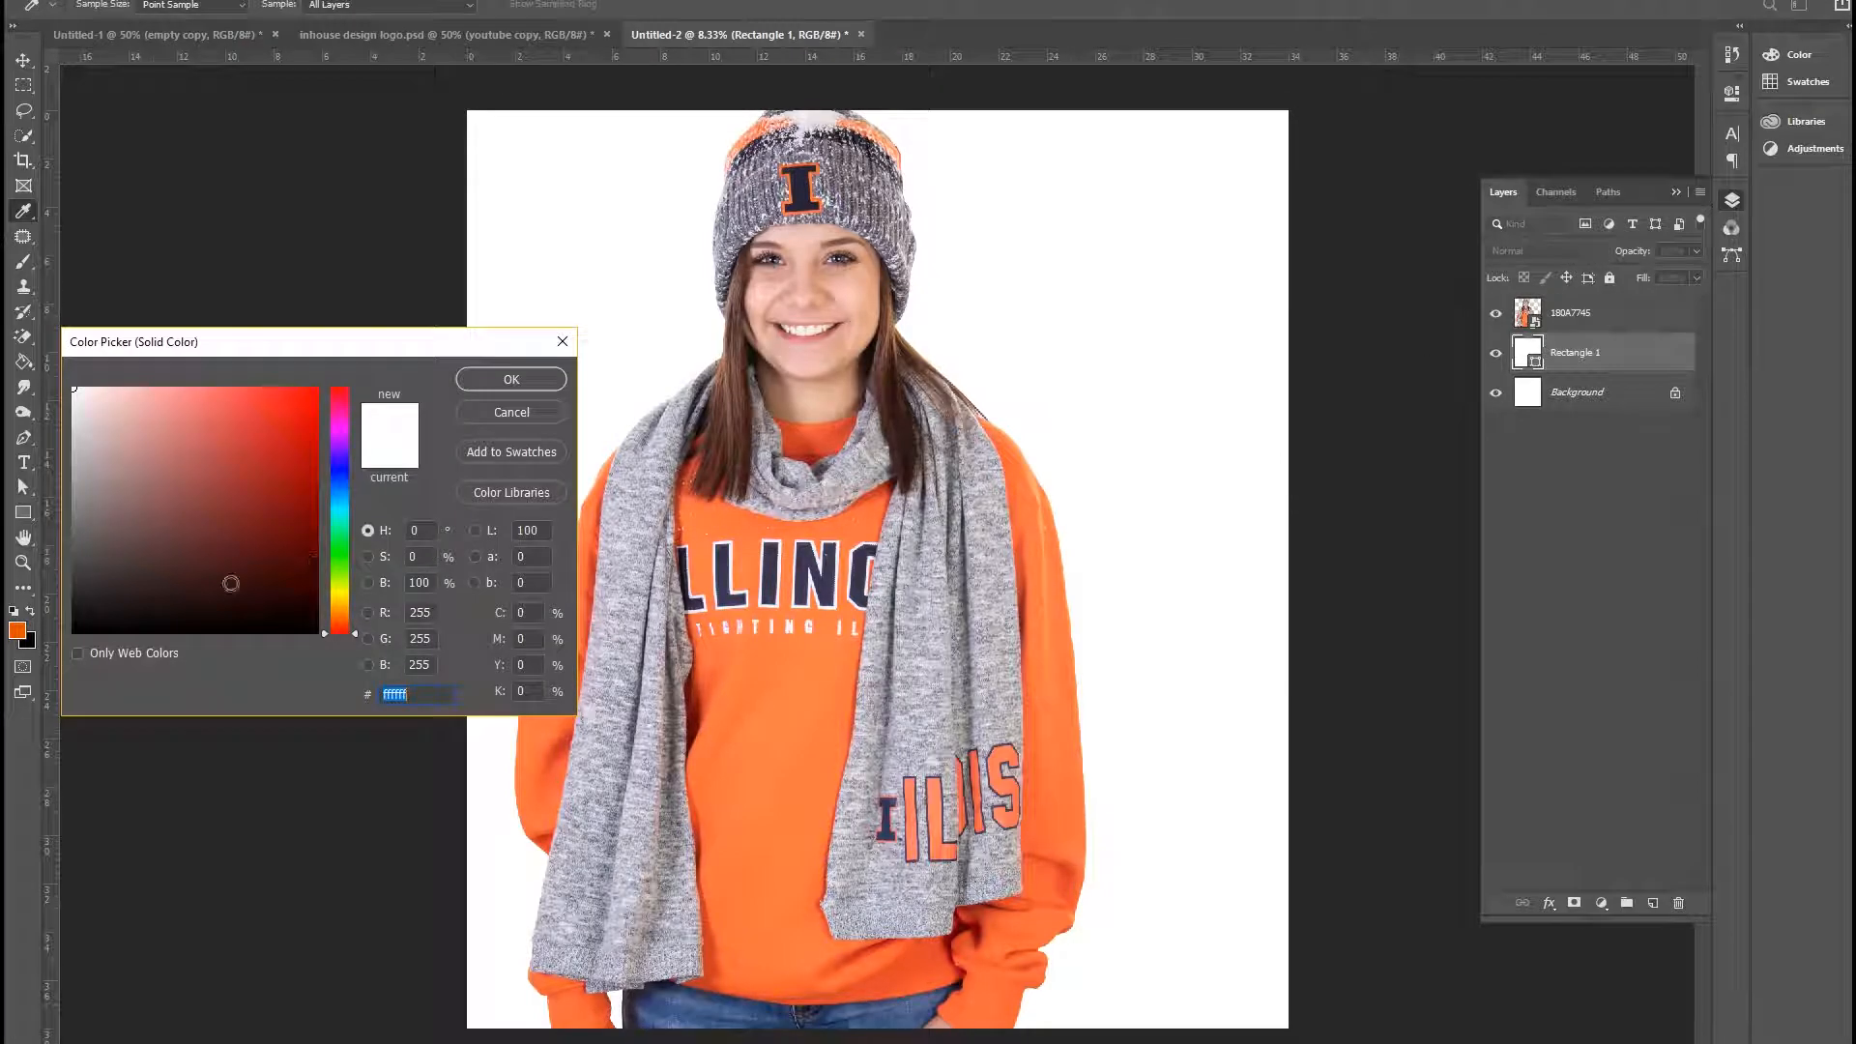
pyautogui.click(22, 629)
pyautogui.click(533, 379)
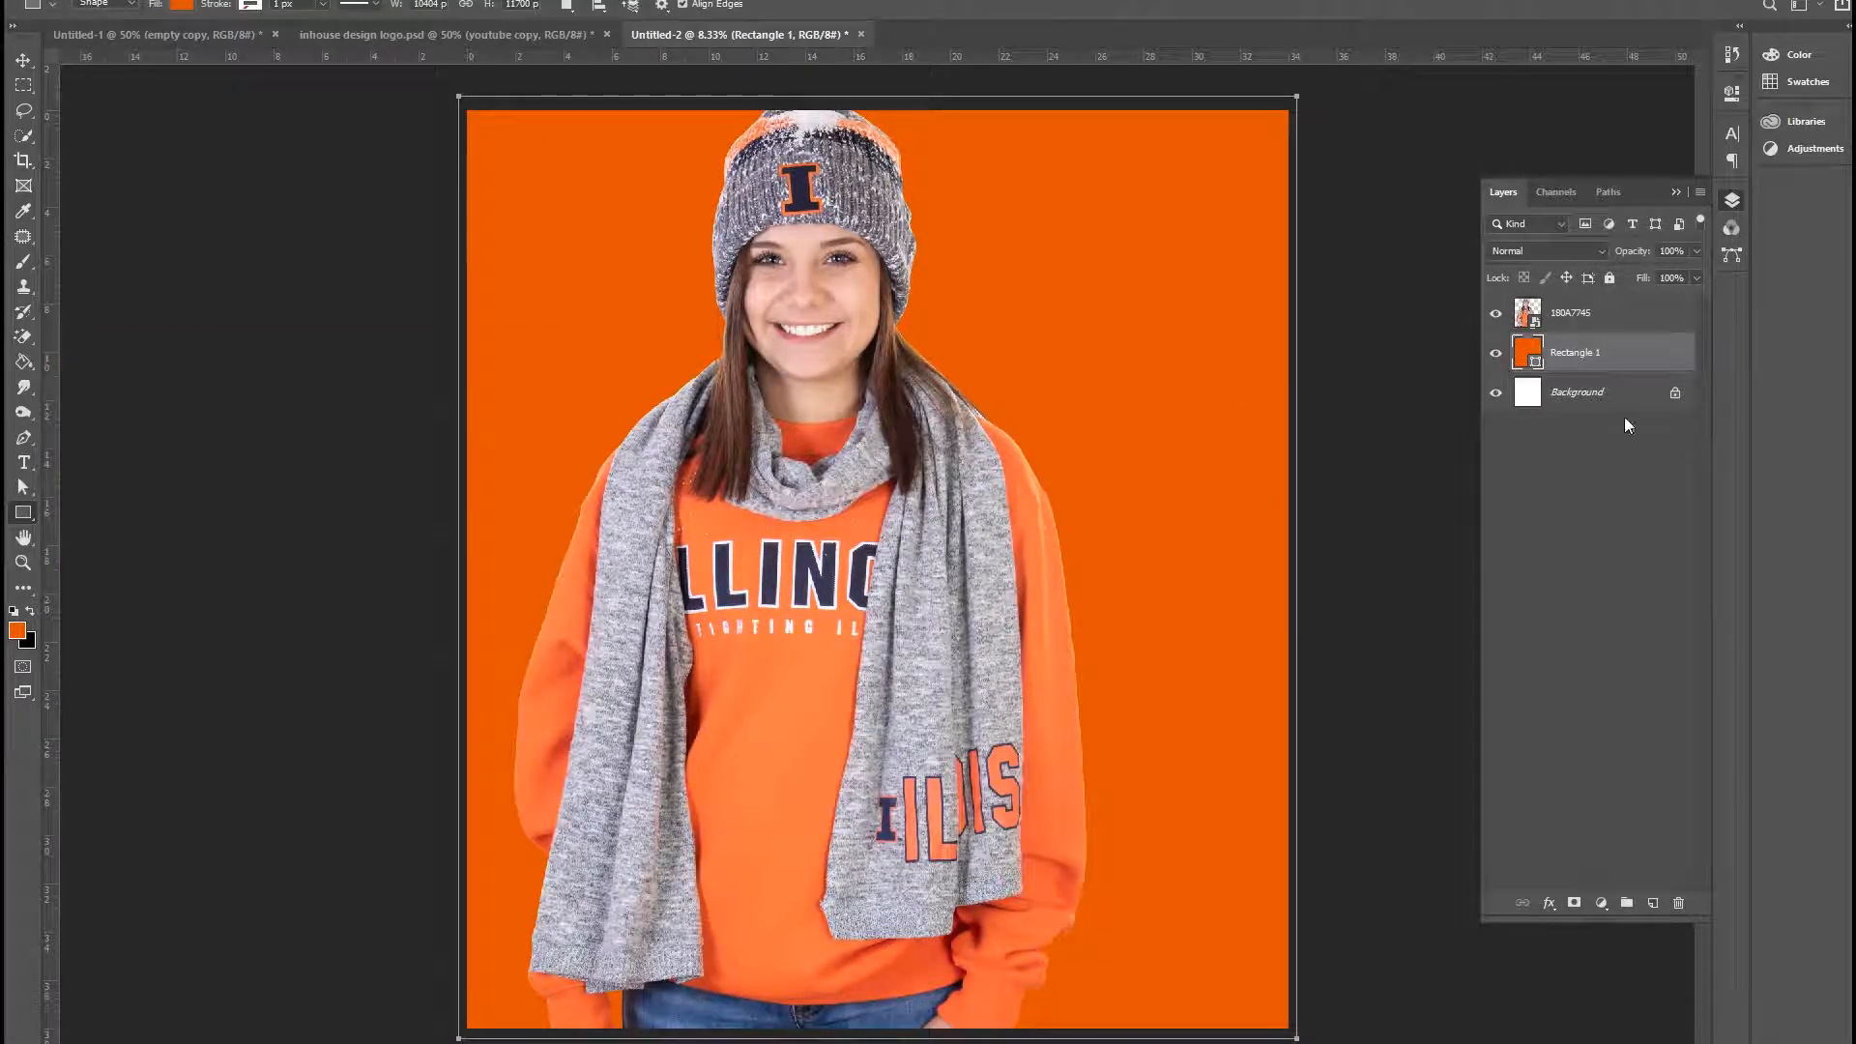
# Step: Paste the copied layer style with its gradient overlay onto the orange rectangle
pyautogui.rightClick(1675, 373)
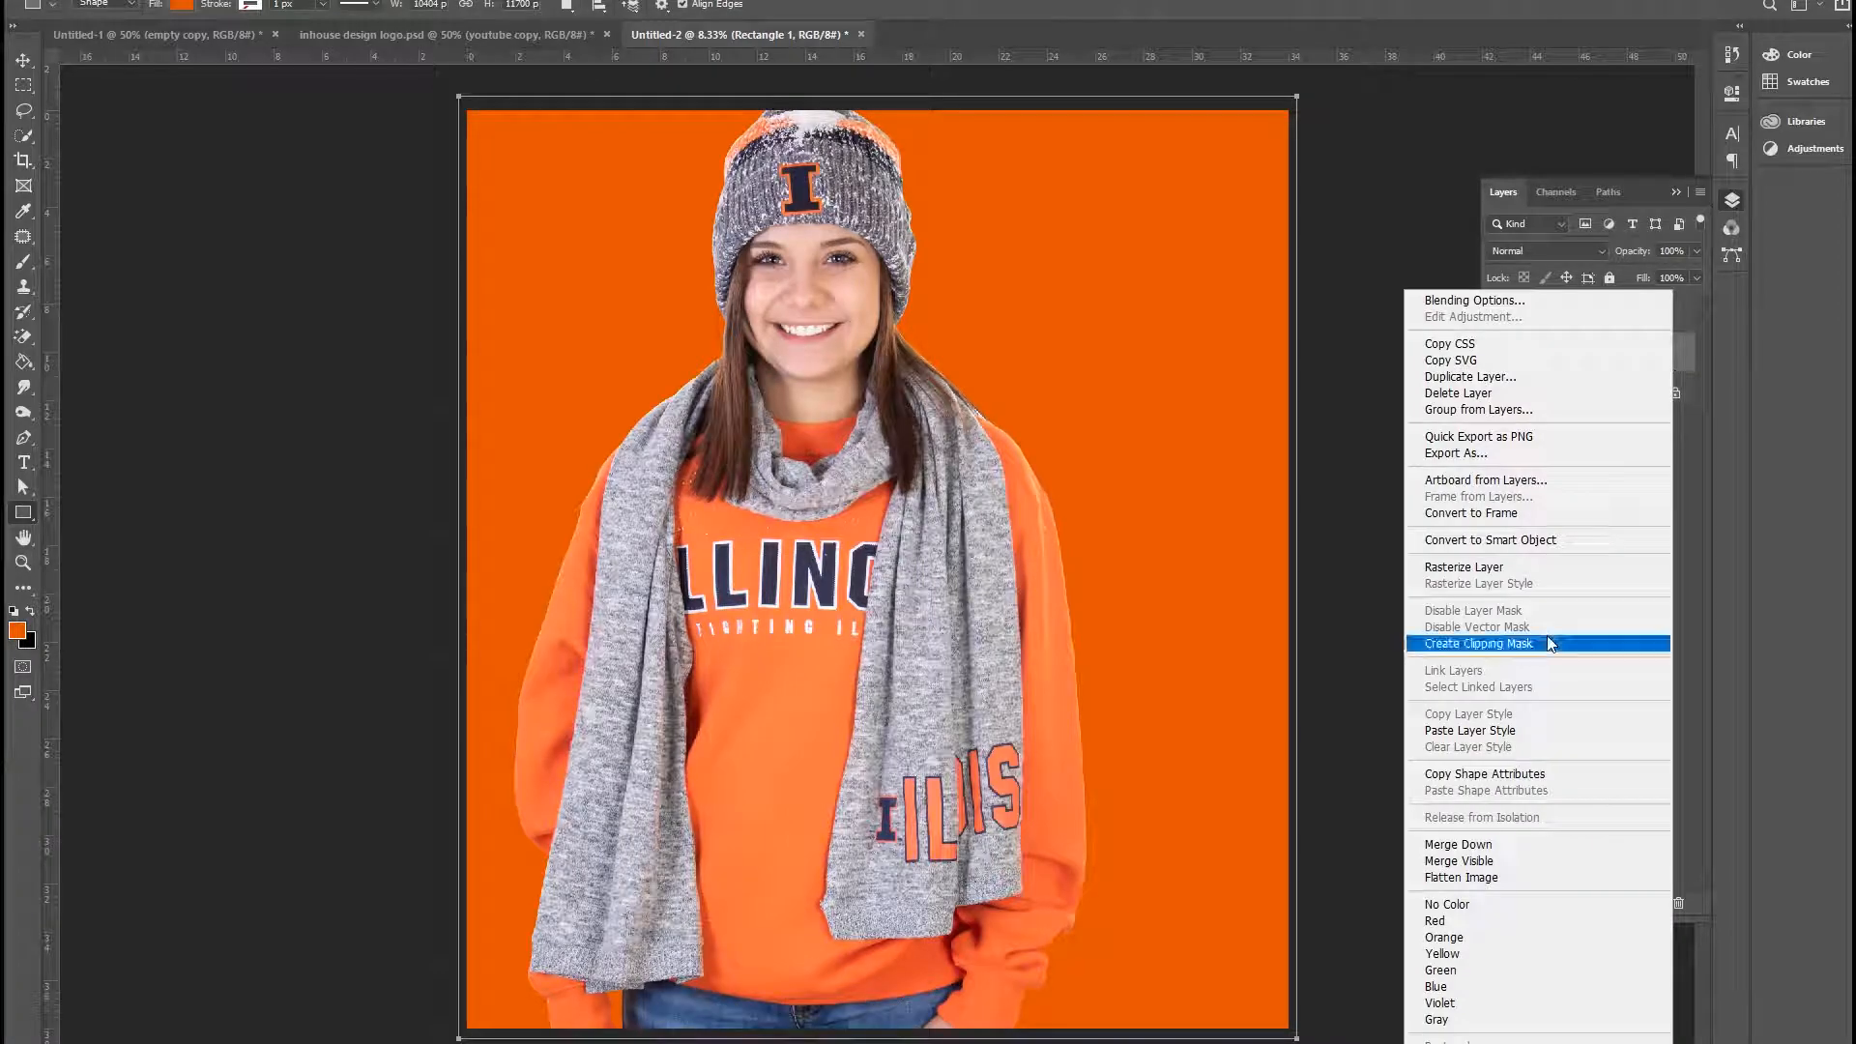
pyautogui.click(1469, 731)
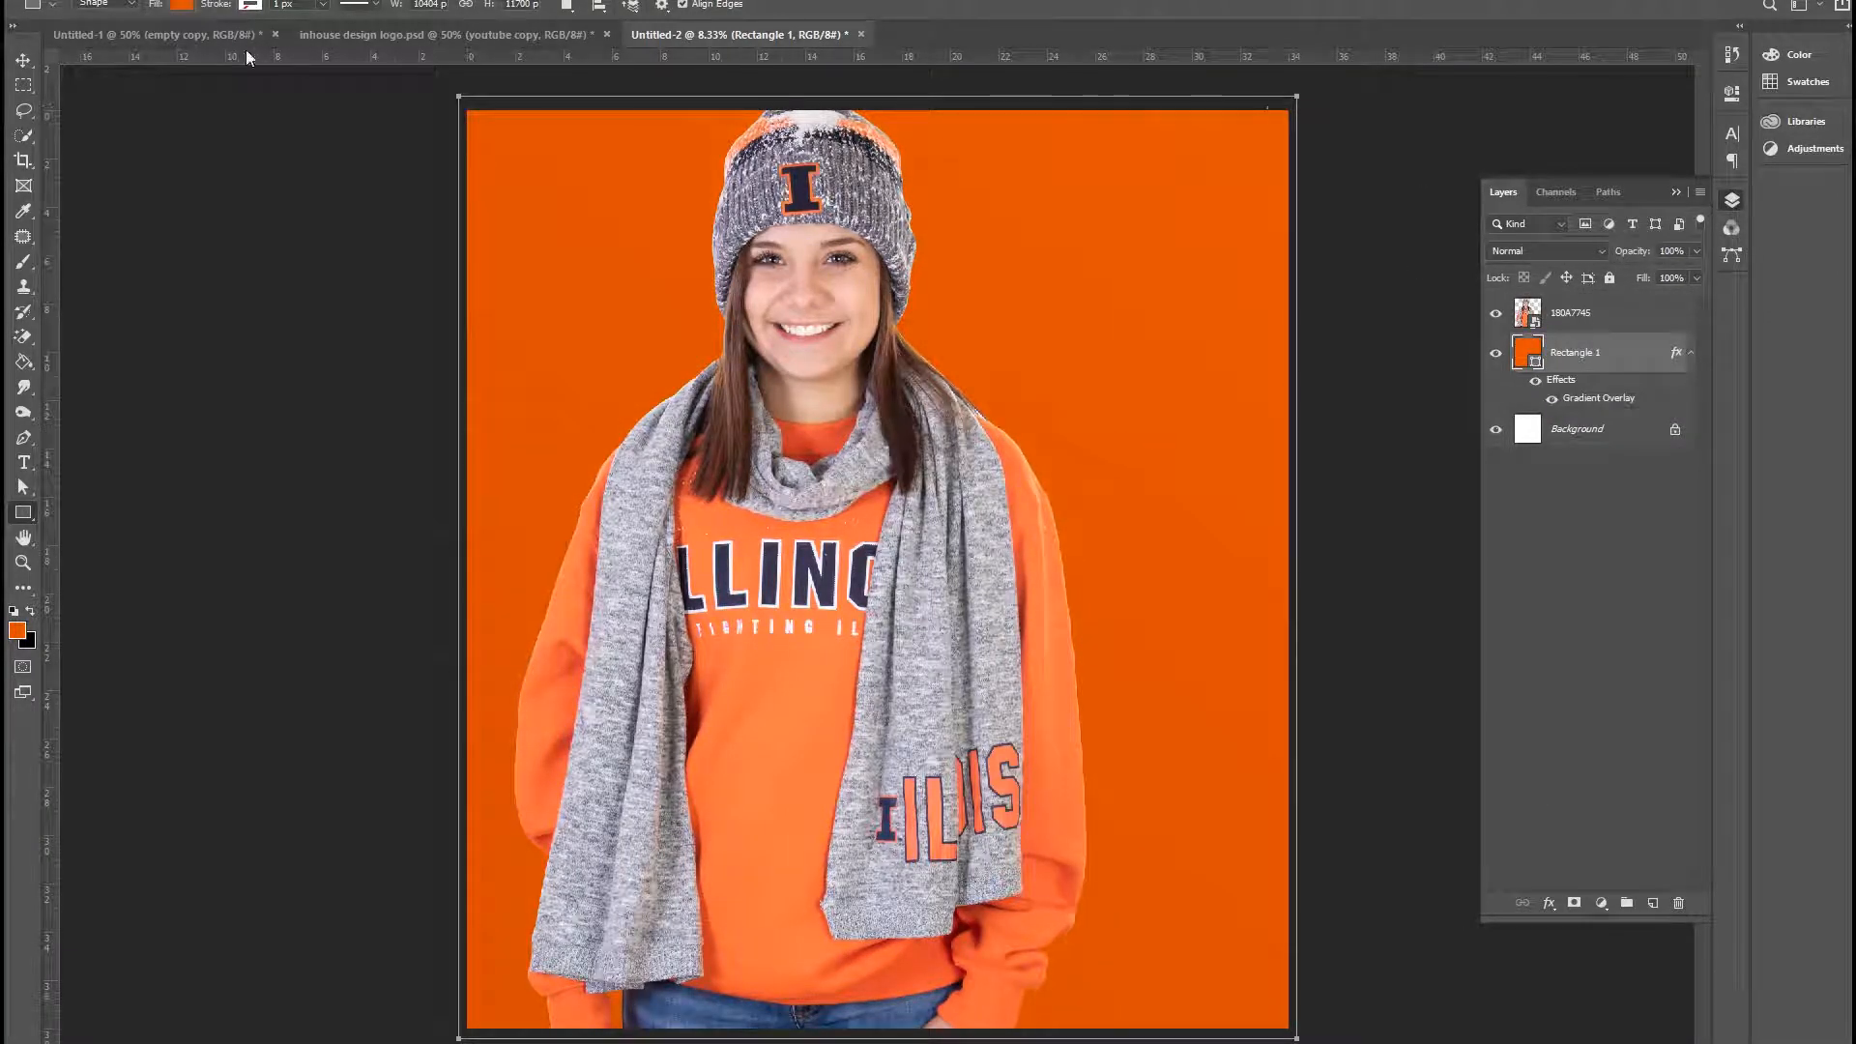
pyautogui.click(24, 60)
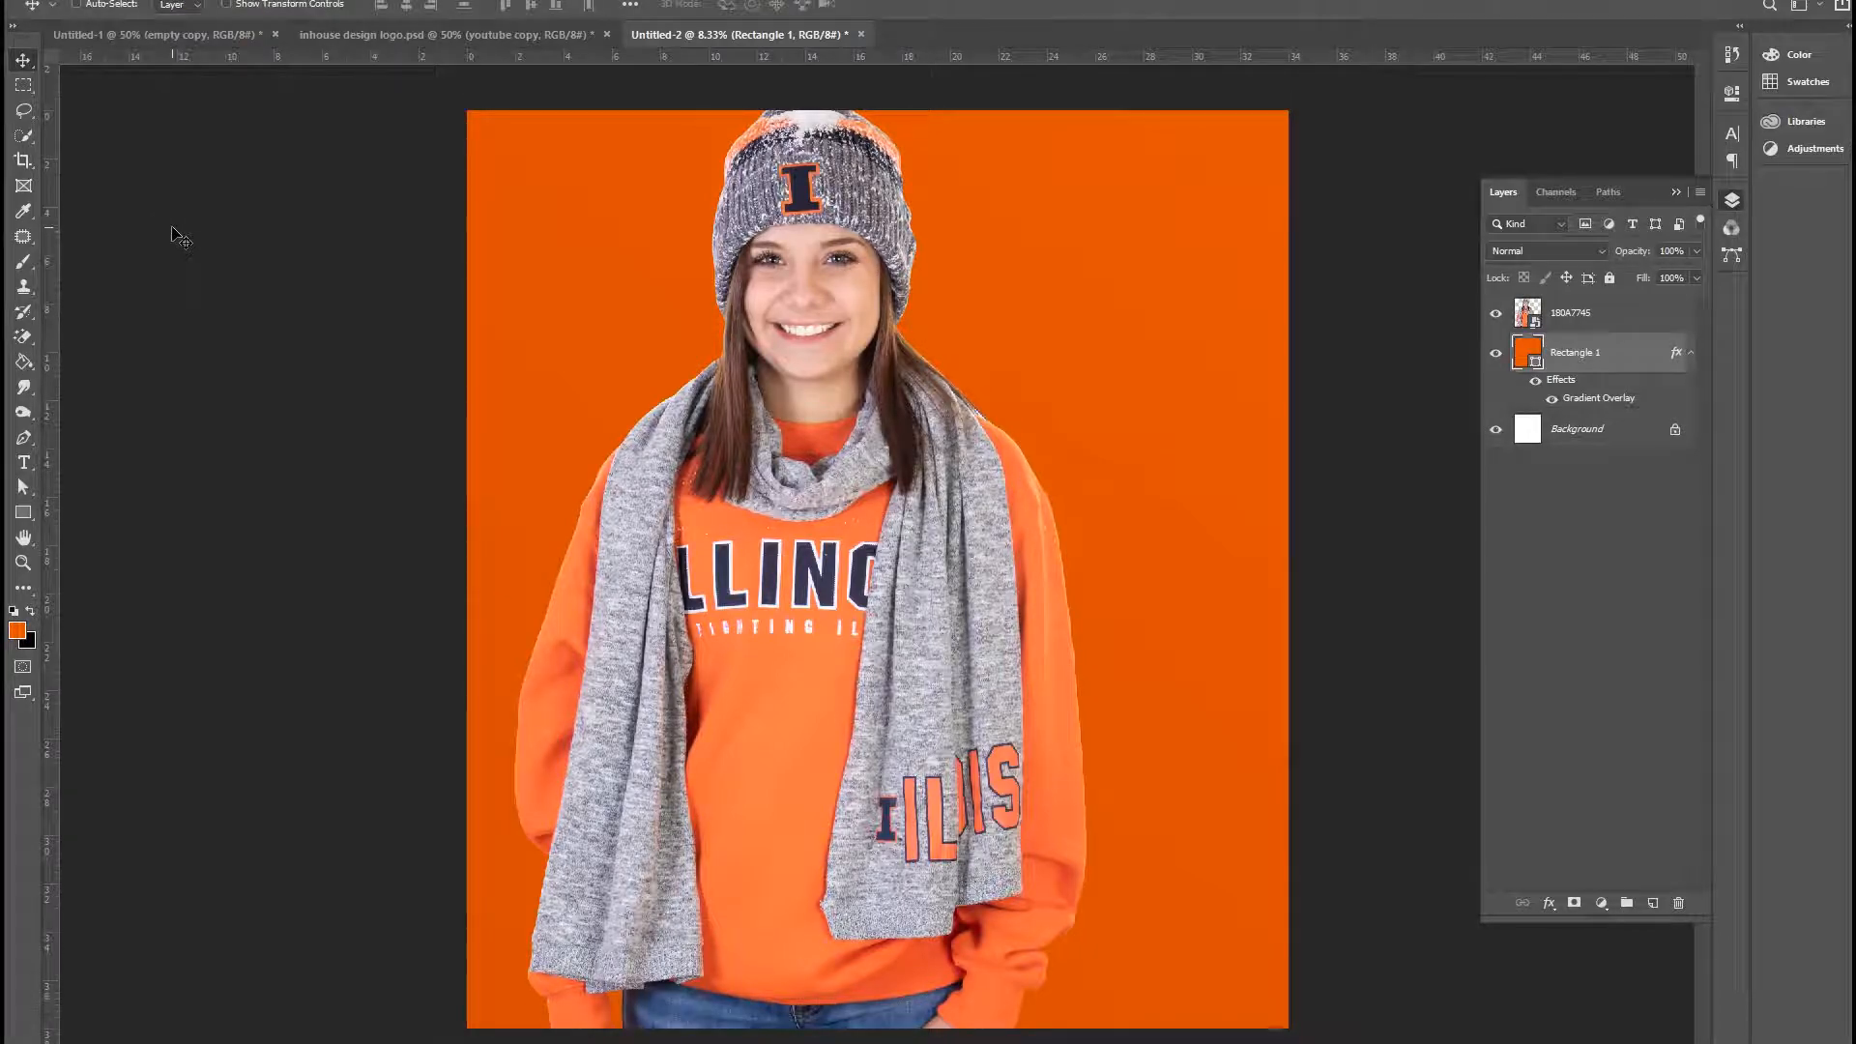
# Step: Add the text "ENTIRE STORE" in white 100 pt Bebas above the photo layer and place it left of the model's head
pyautogui.click(1653, 318)
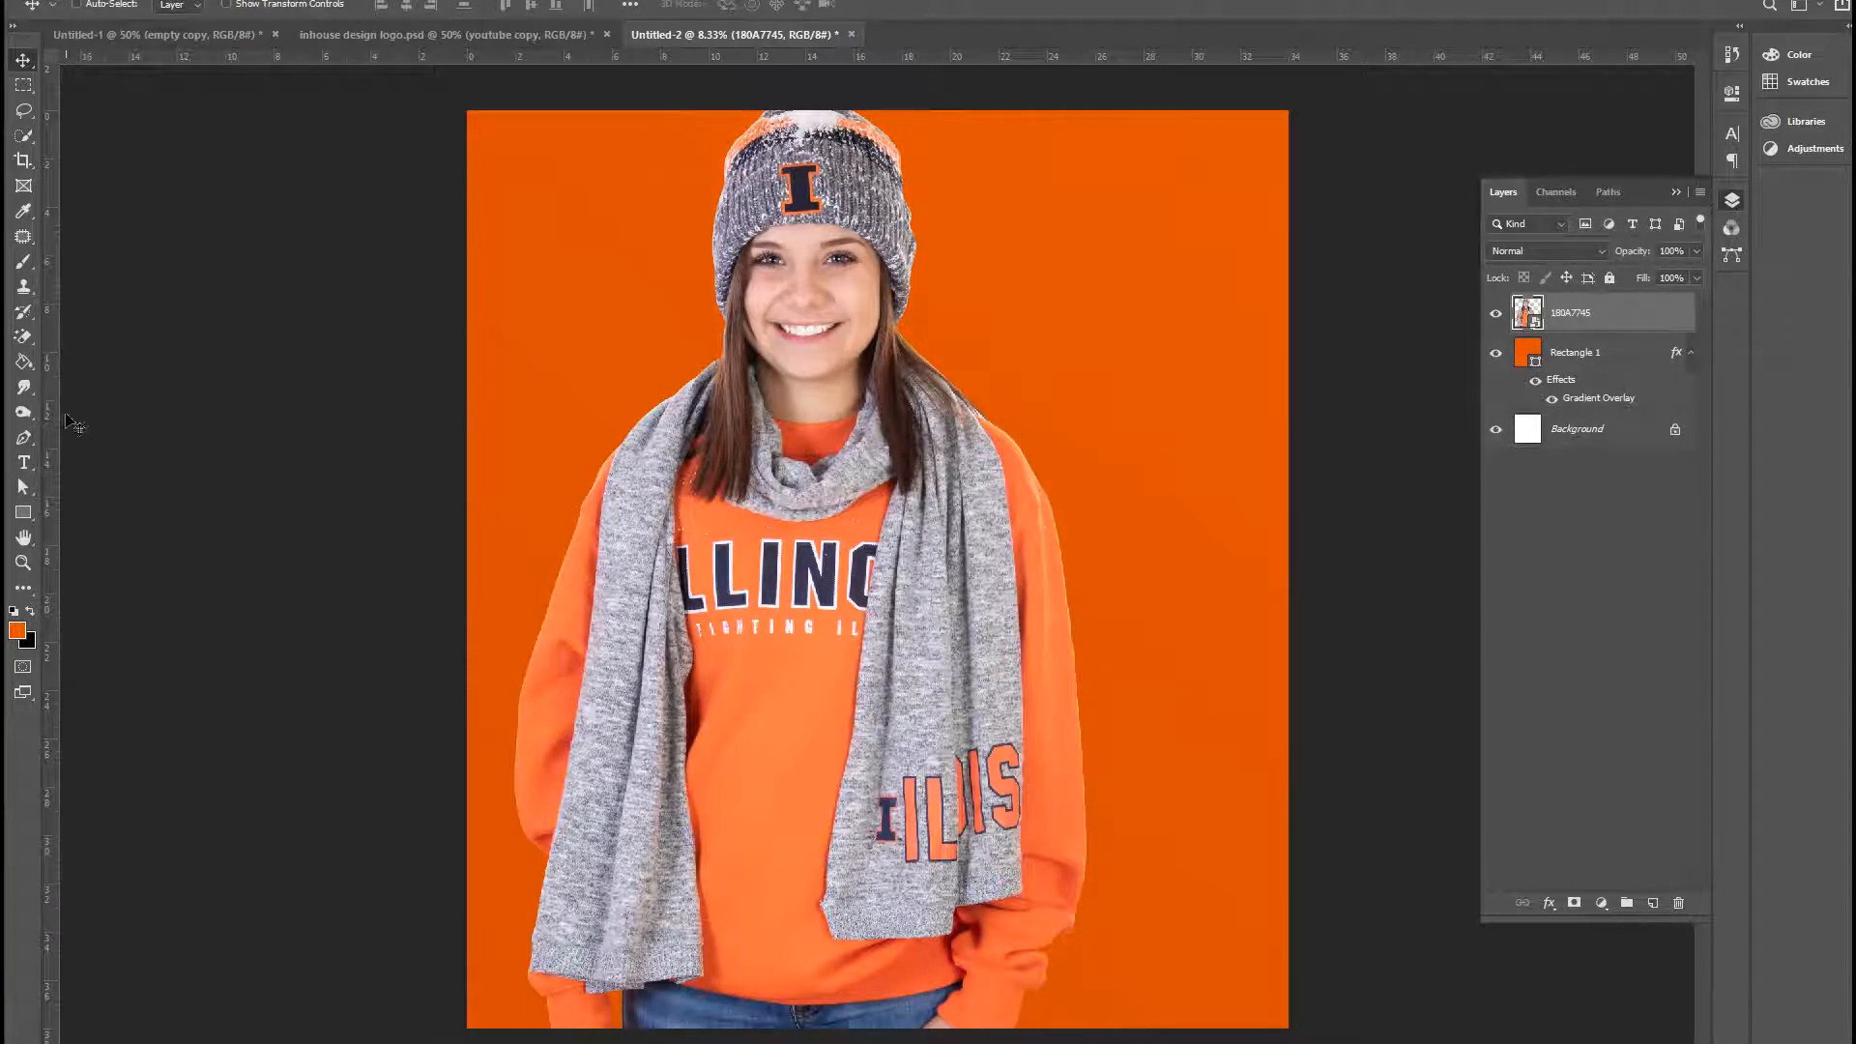
pyautogui.click(23, 462)
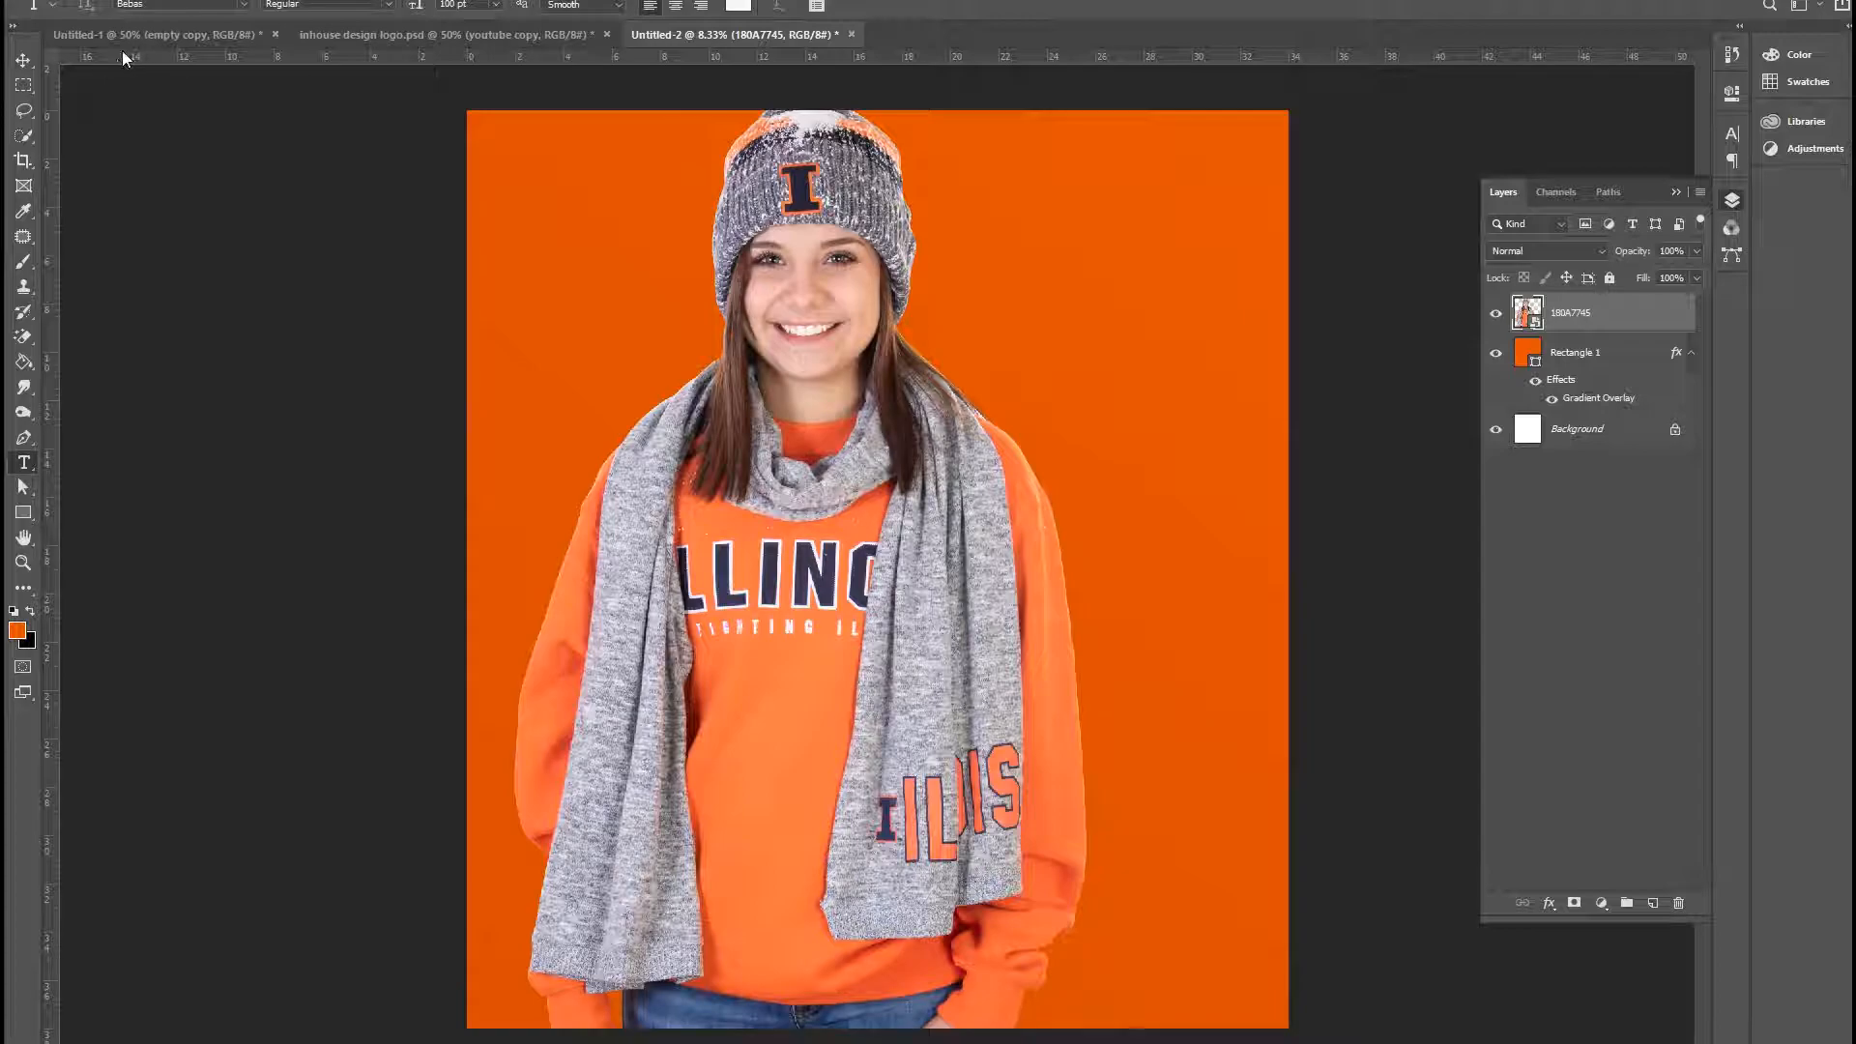
pyautogui.click(1036, 249)
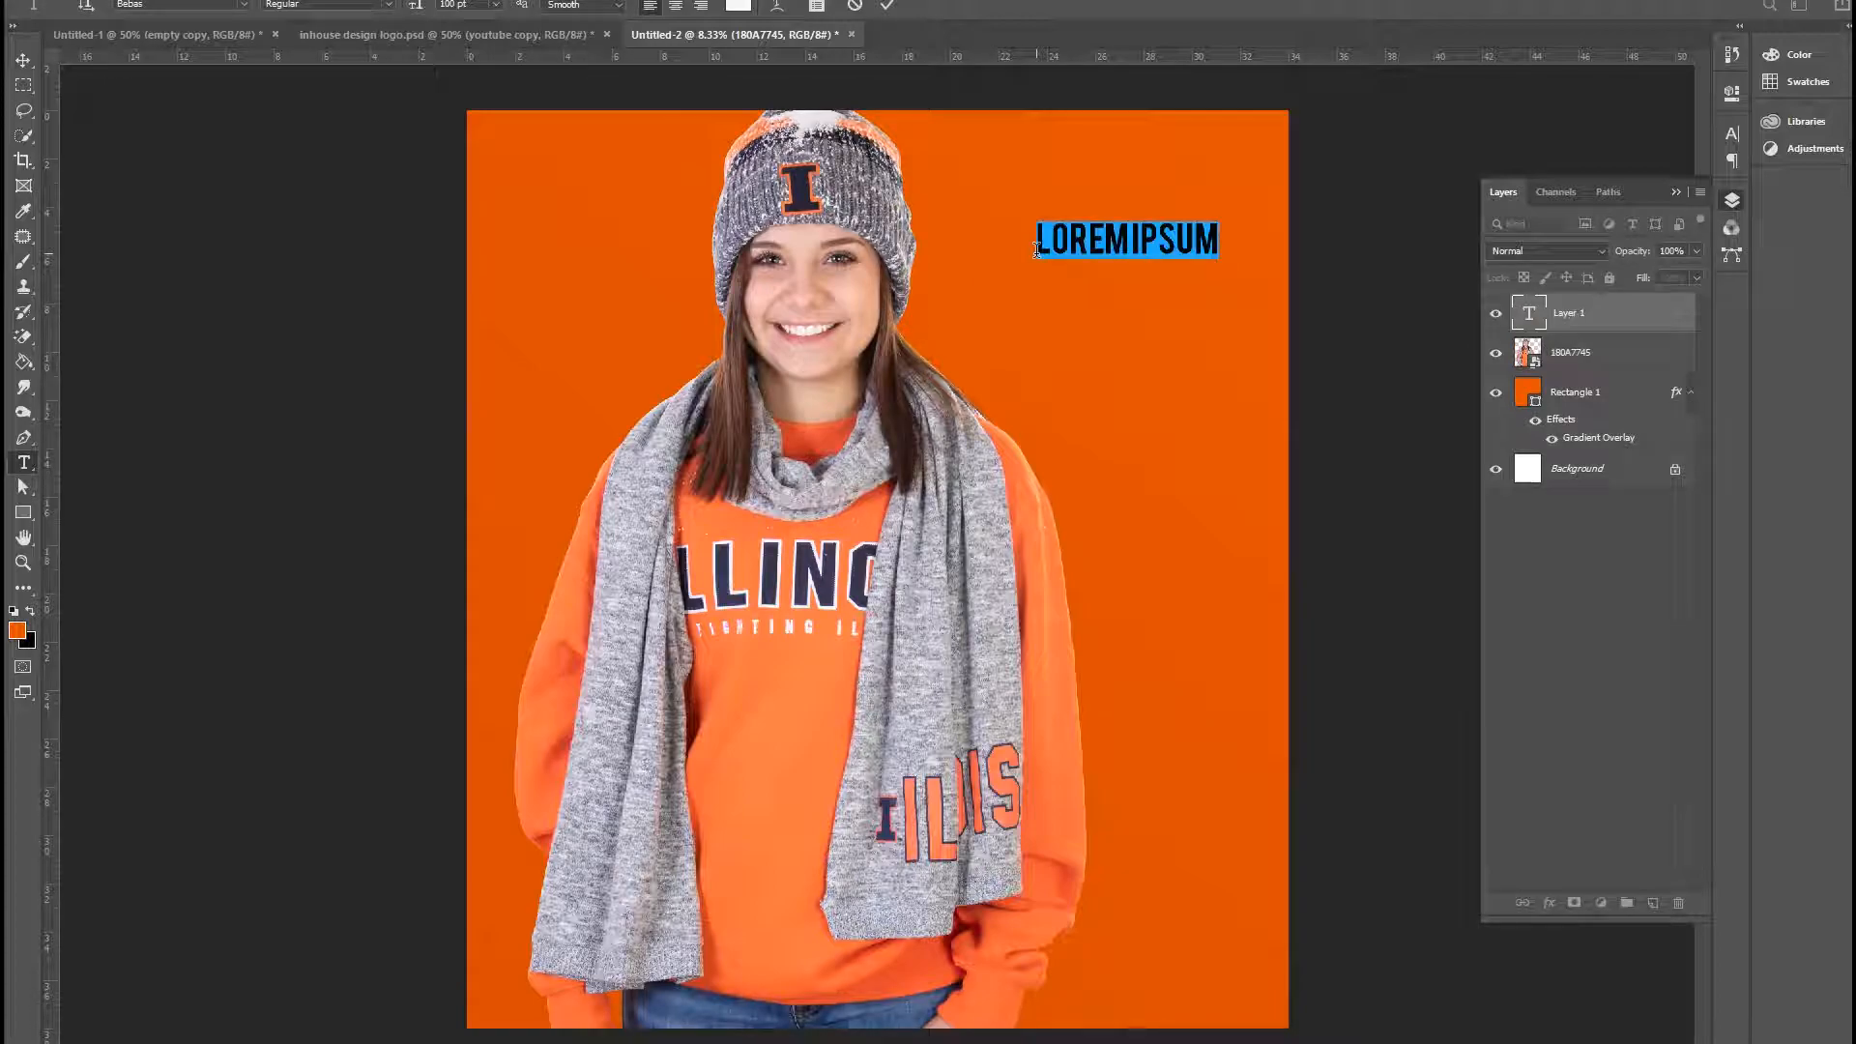
pyautogui.write('EN')
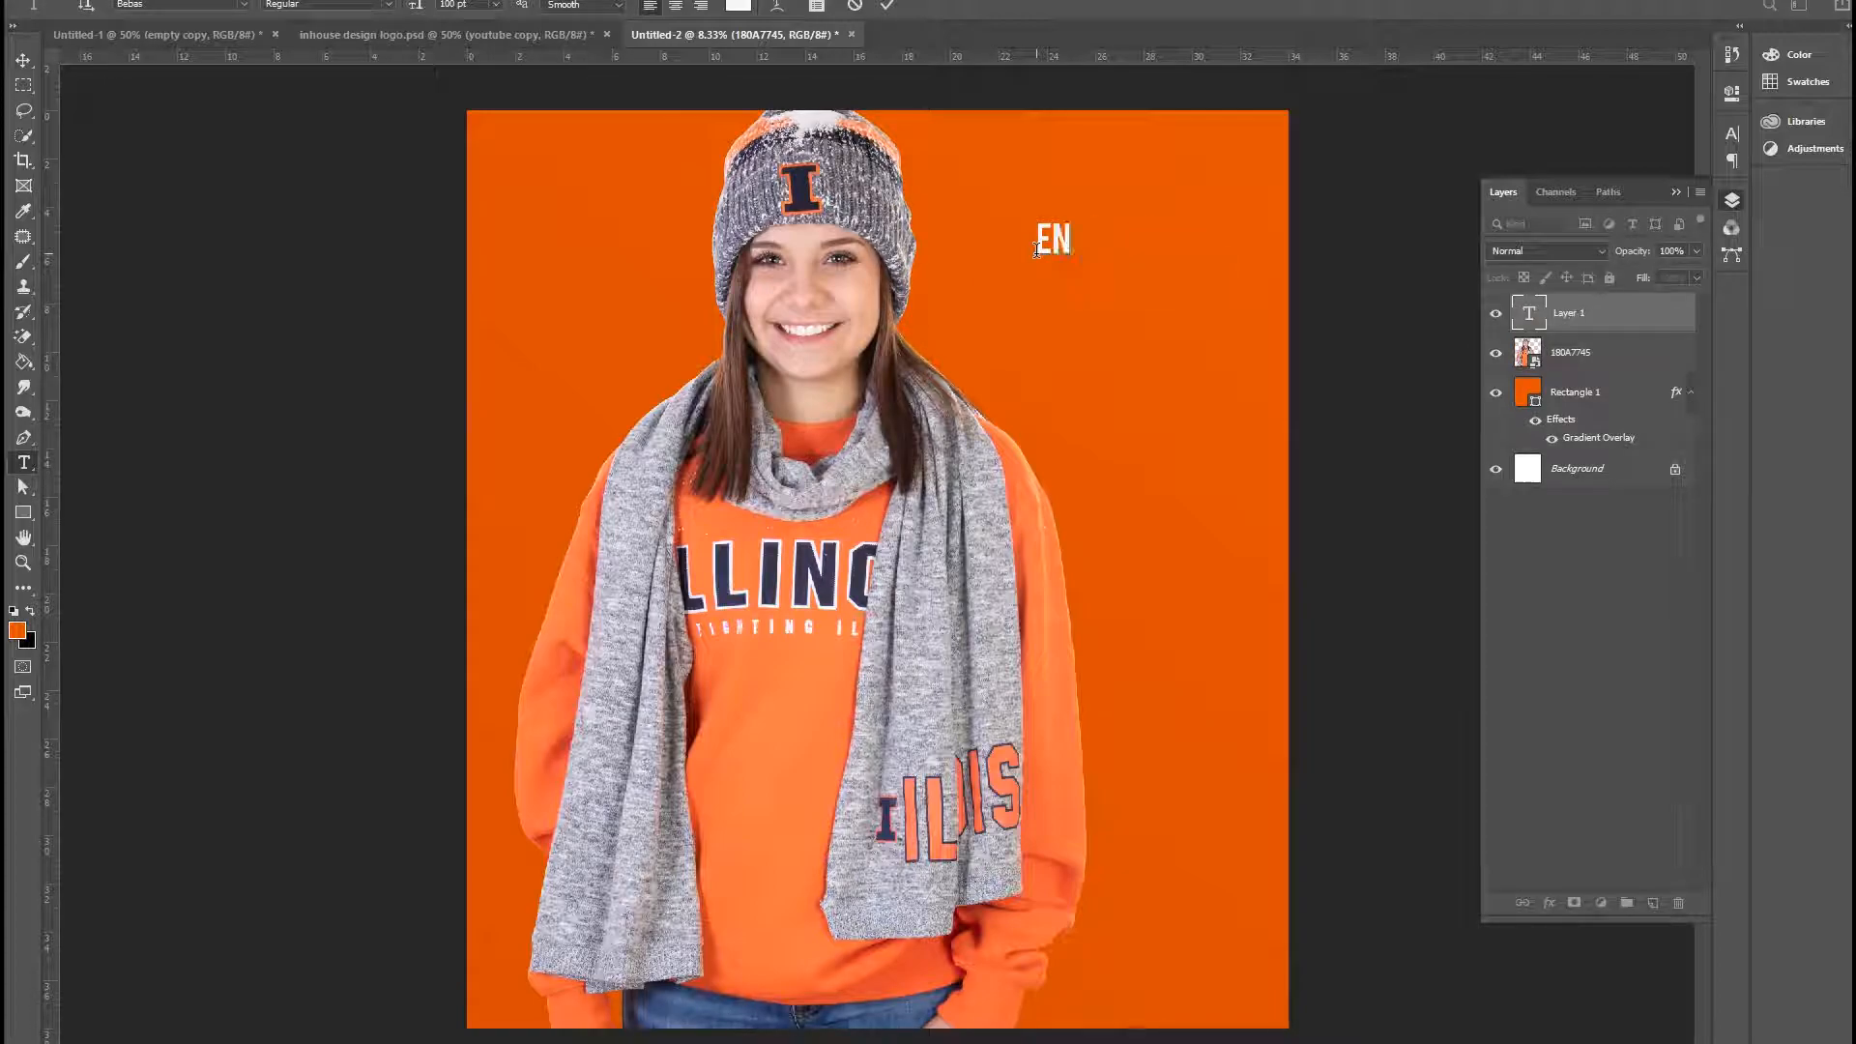
pyautogui.write('TIRE STORE')
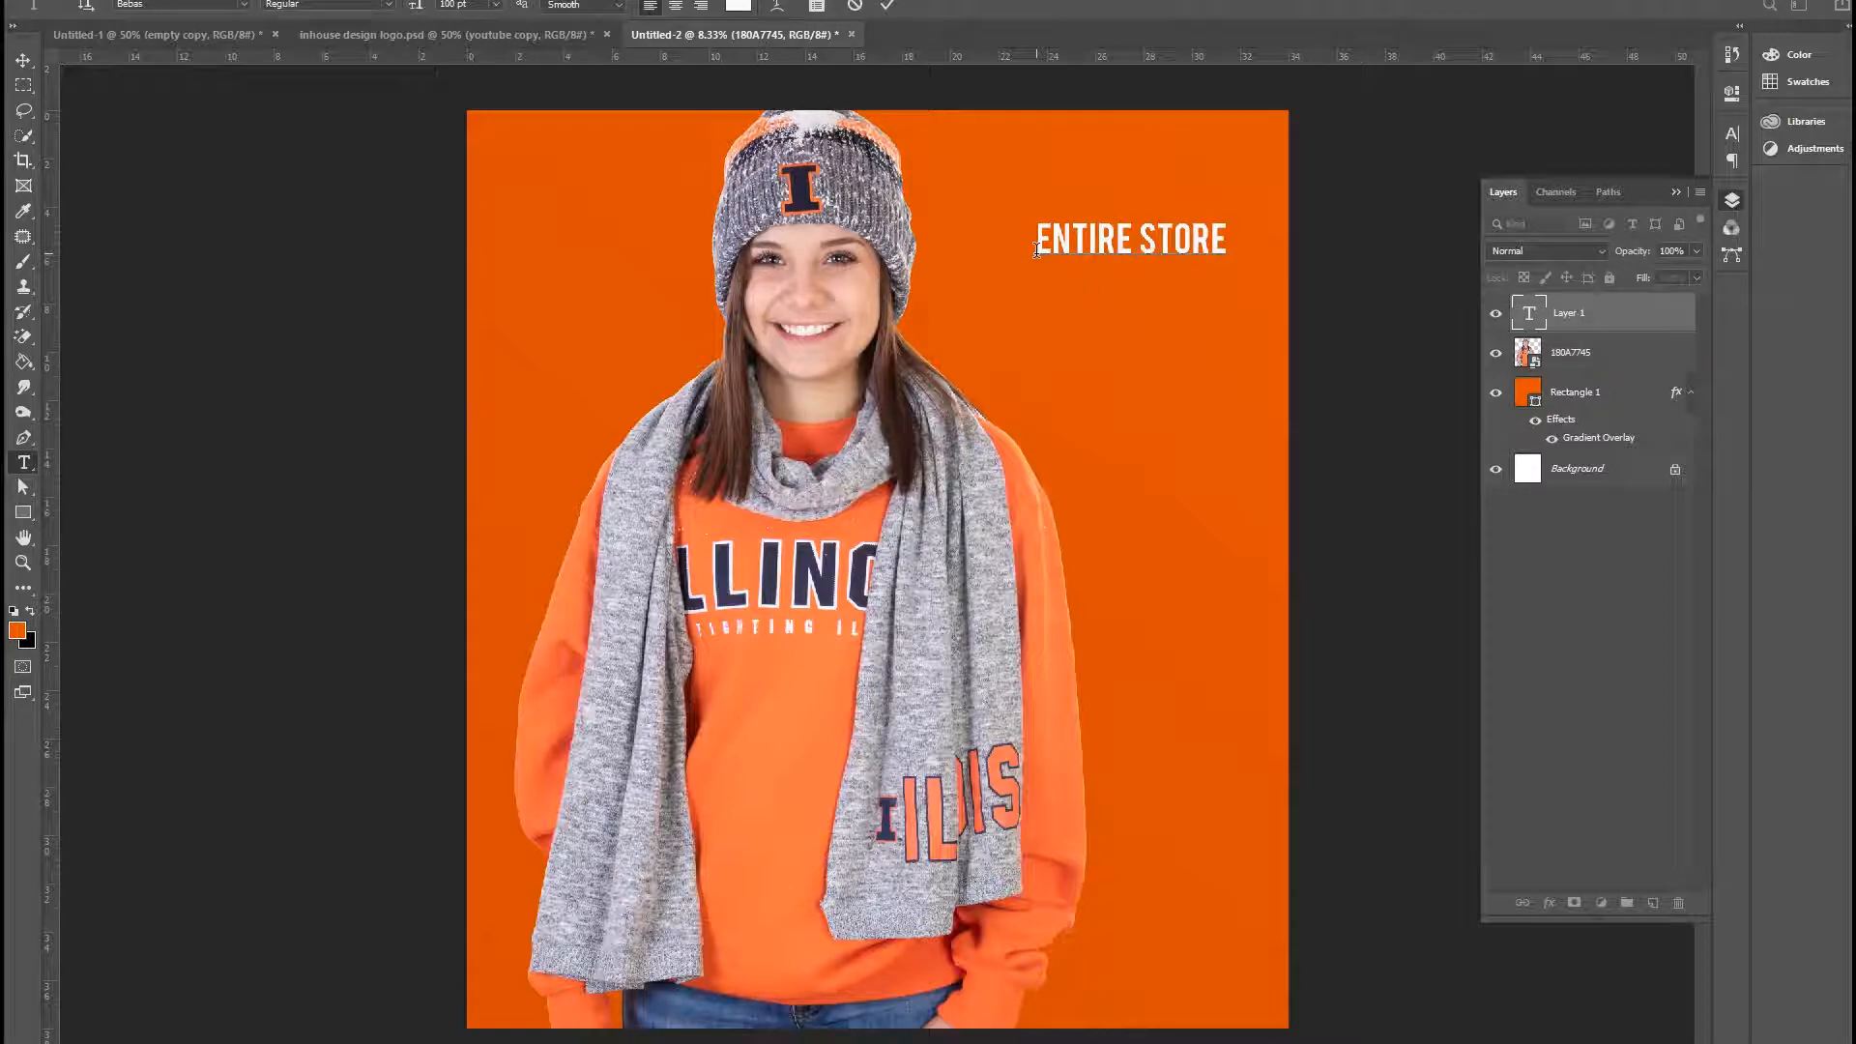
pyautogui.click(1145, 242)
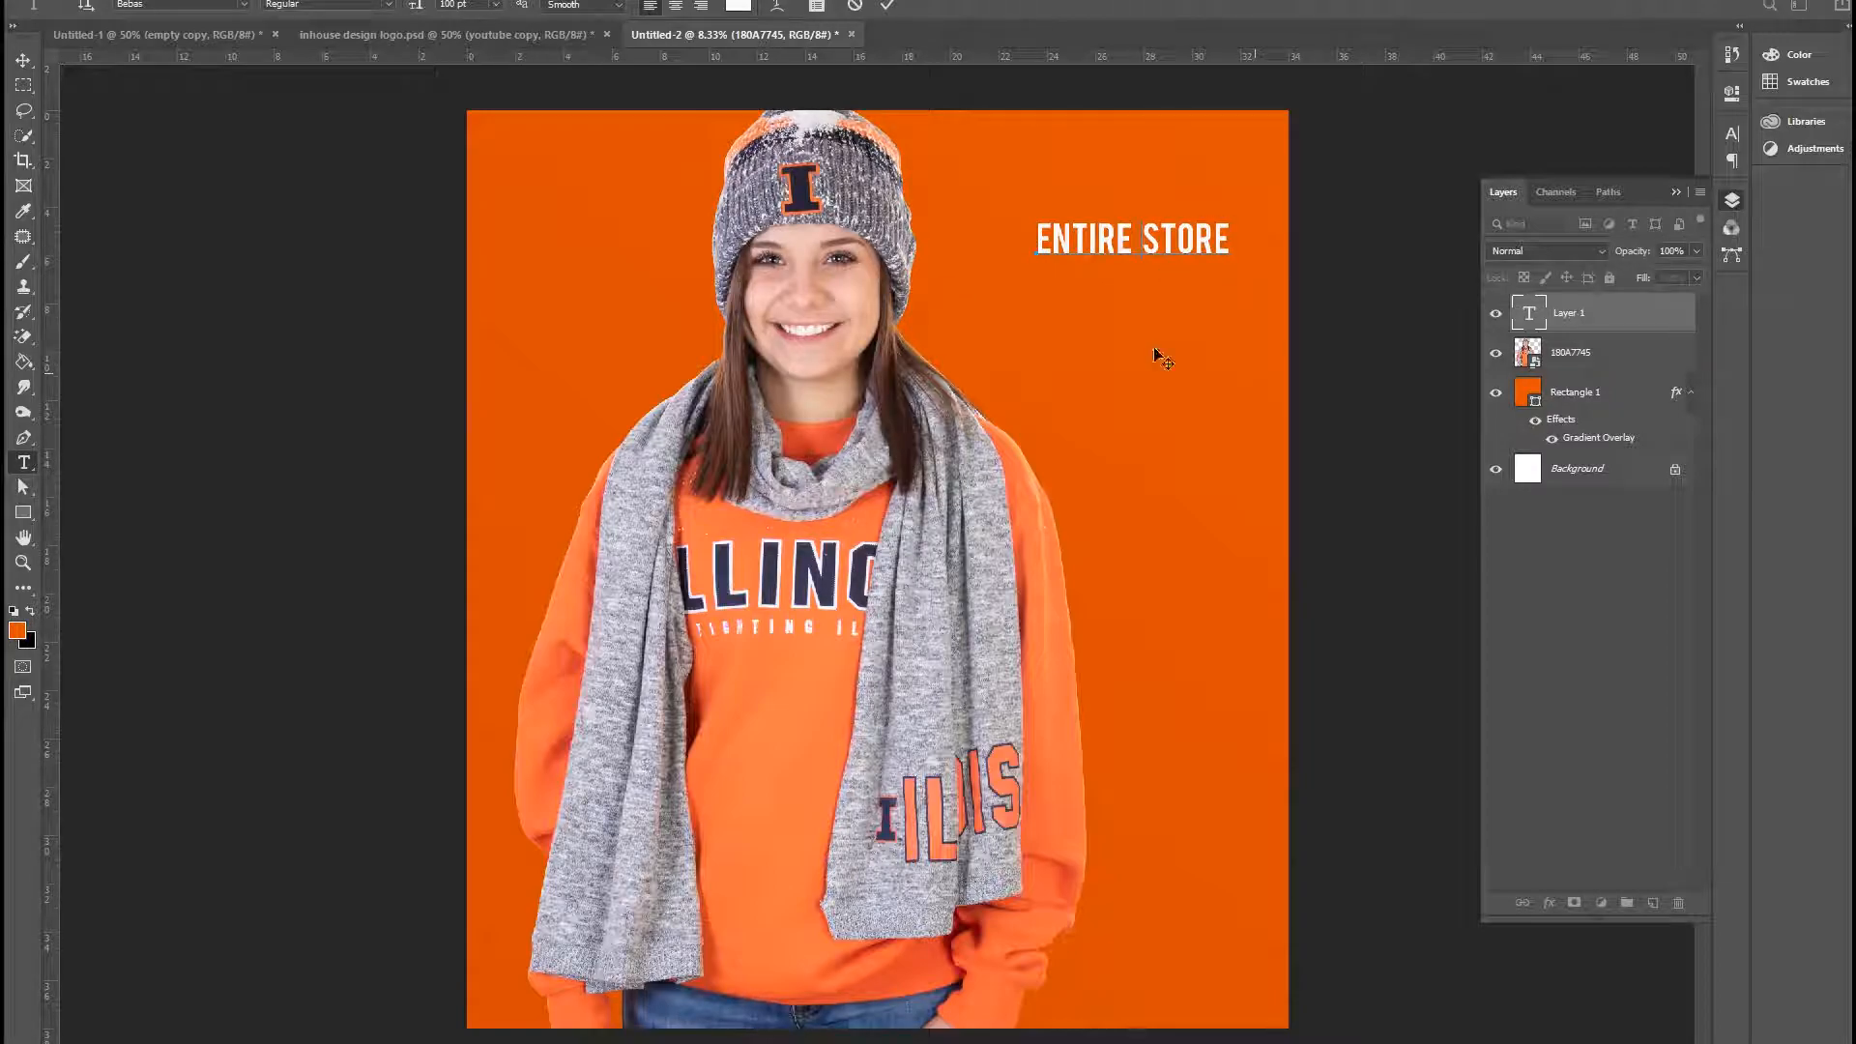
pyautogui.click(23, 61)
pyautogui.moveTo(1078, 232); pyautogui.dragTo(561, 234)
# Step: Duplicate the "ENTIRE STORE" text to the other side of the model's head and change the copy to "BUY 1 GET 1"
pyautogui.moveTo(564, 237); pyautogui.dragTo(1075, 261)
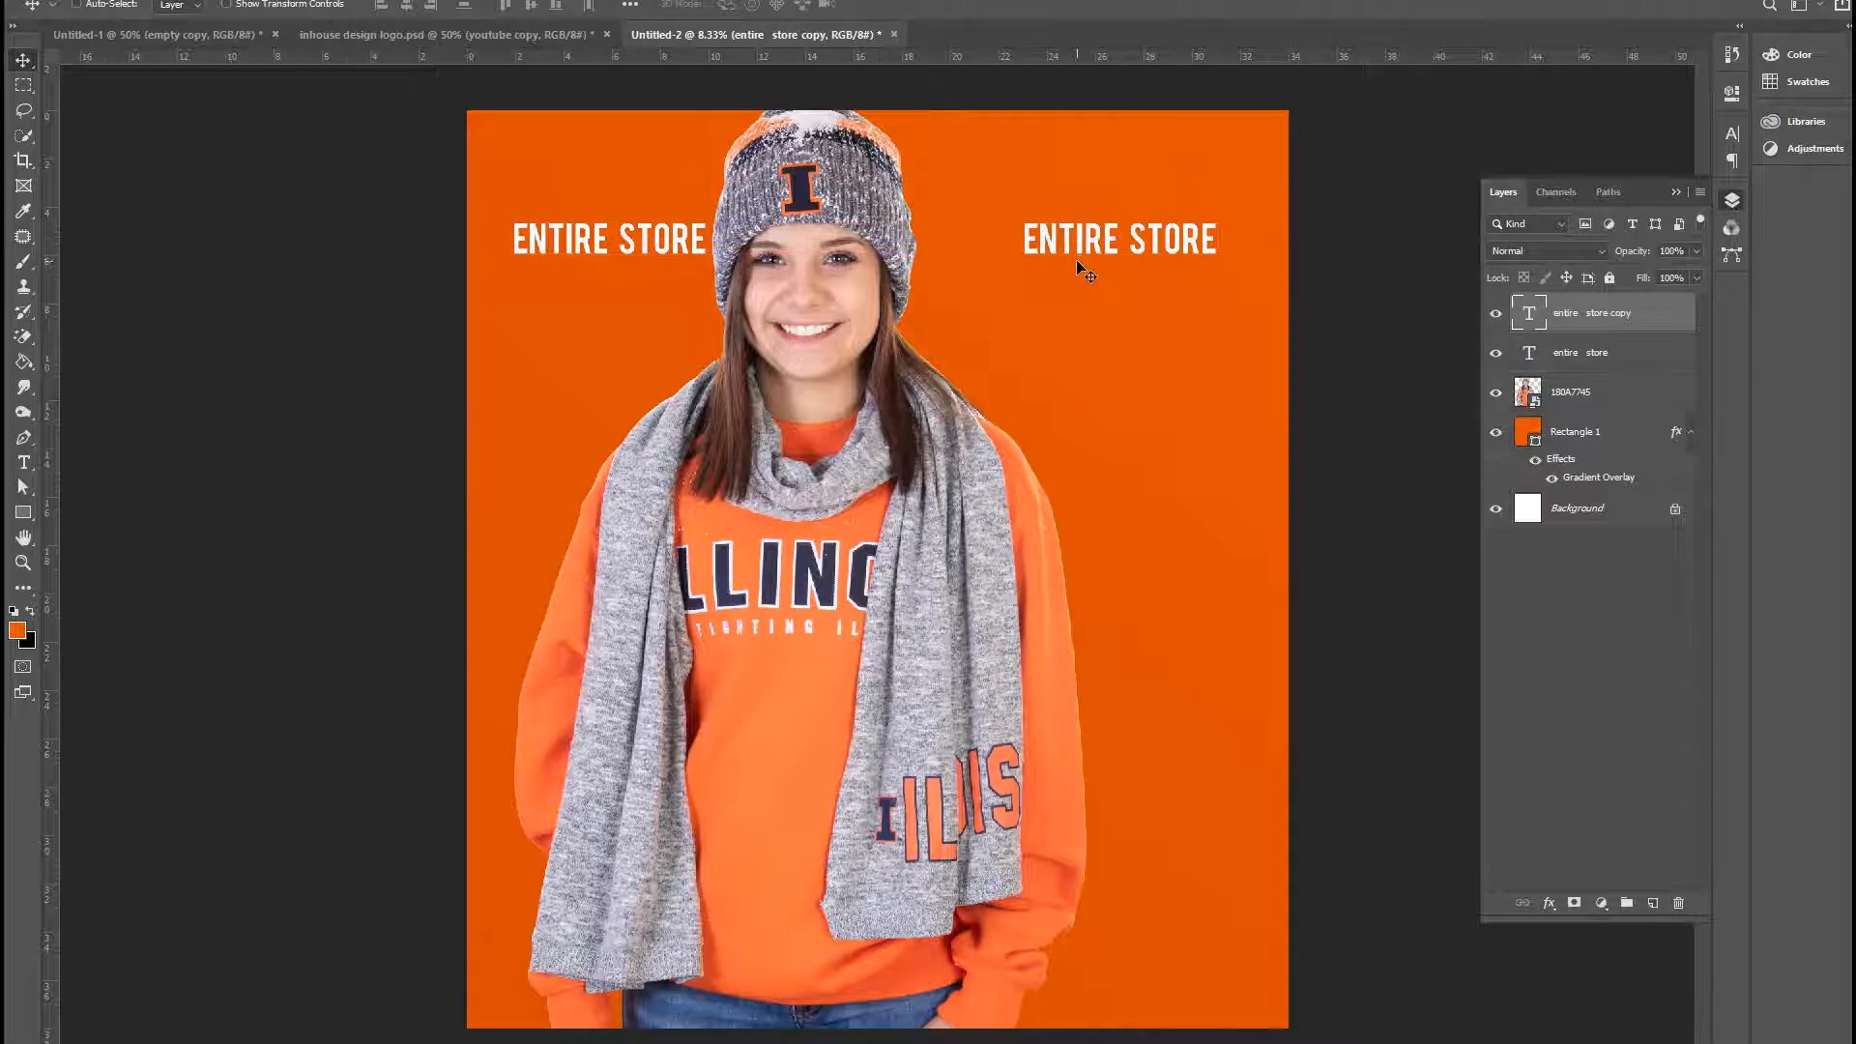
pyautogui.doubleClick(1026, 242)
pyautogui.hotkey('ctrl', 'a')
pyautogui.write('BUY 1GET')
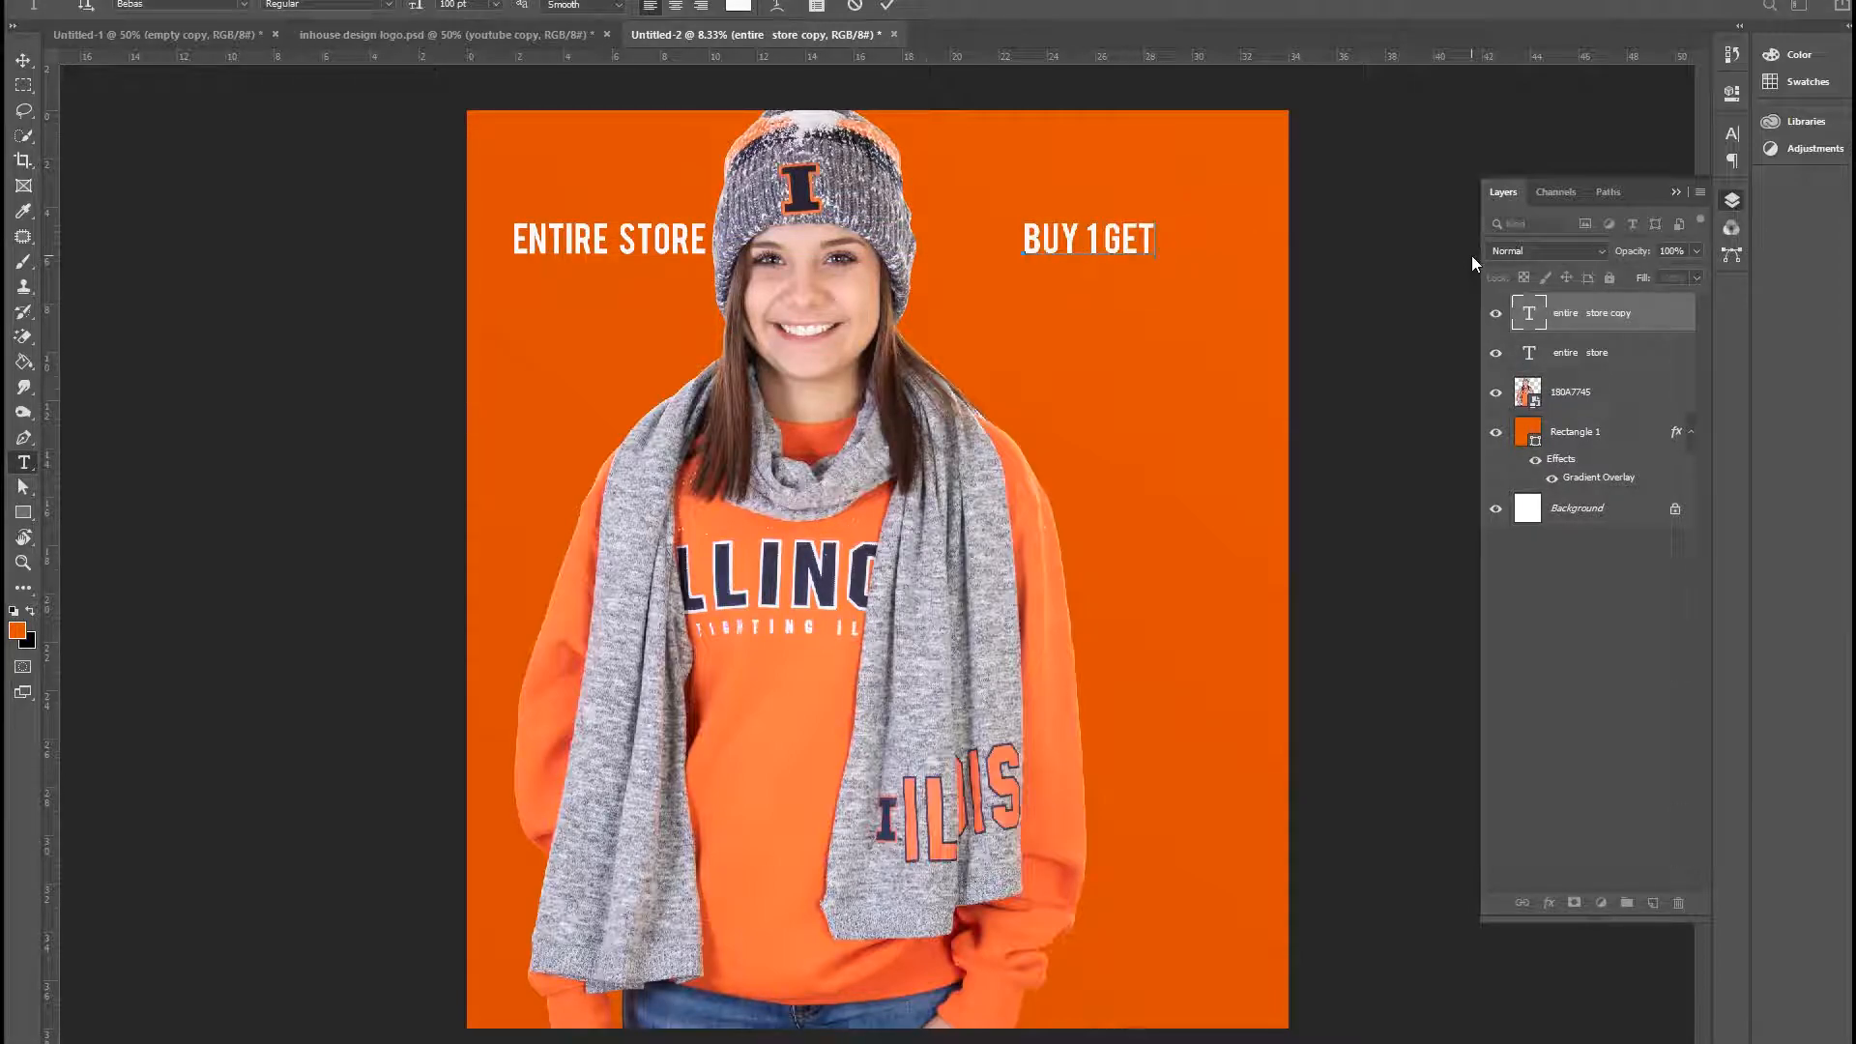
pyautogui.click(24, 61)
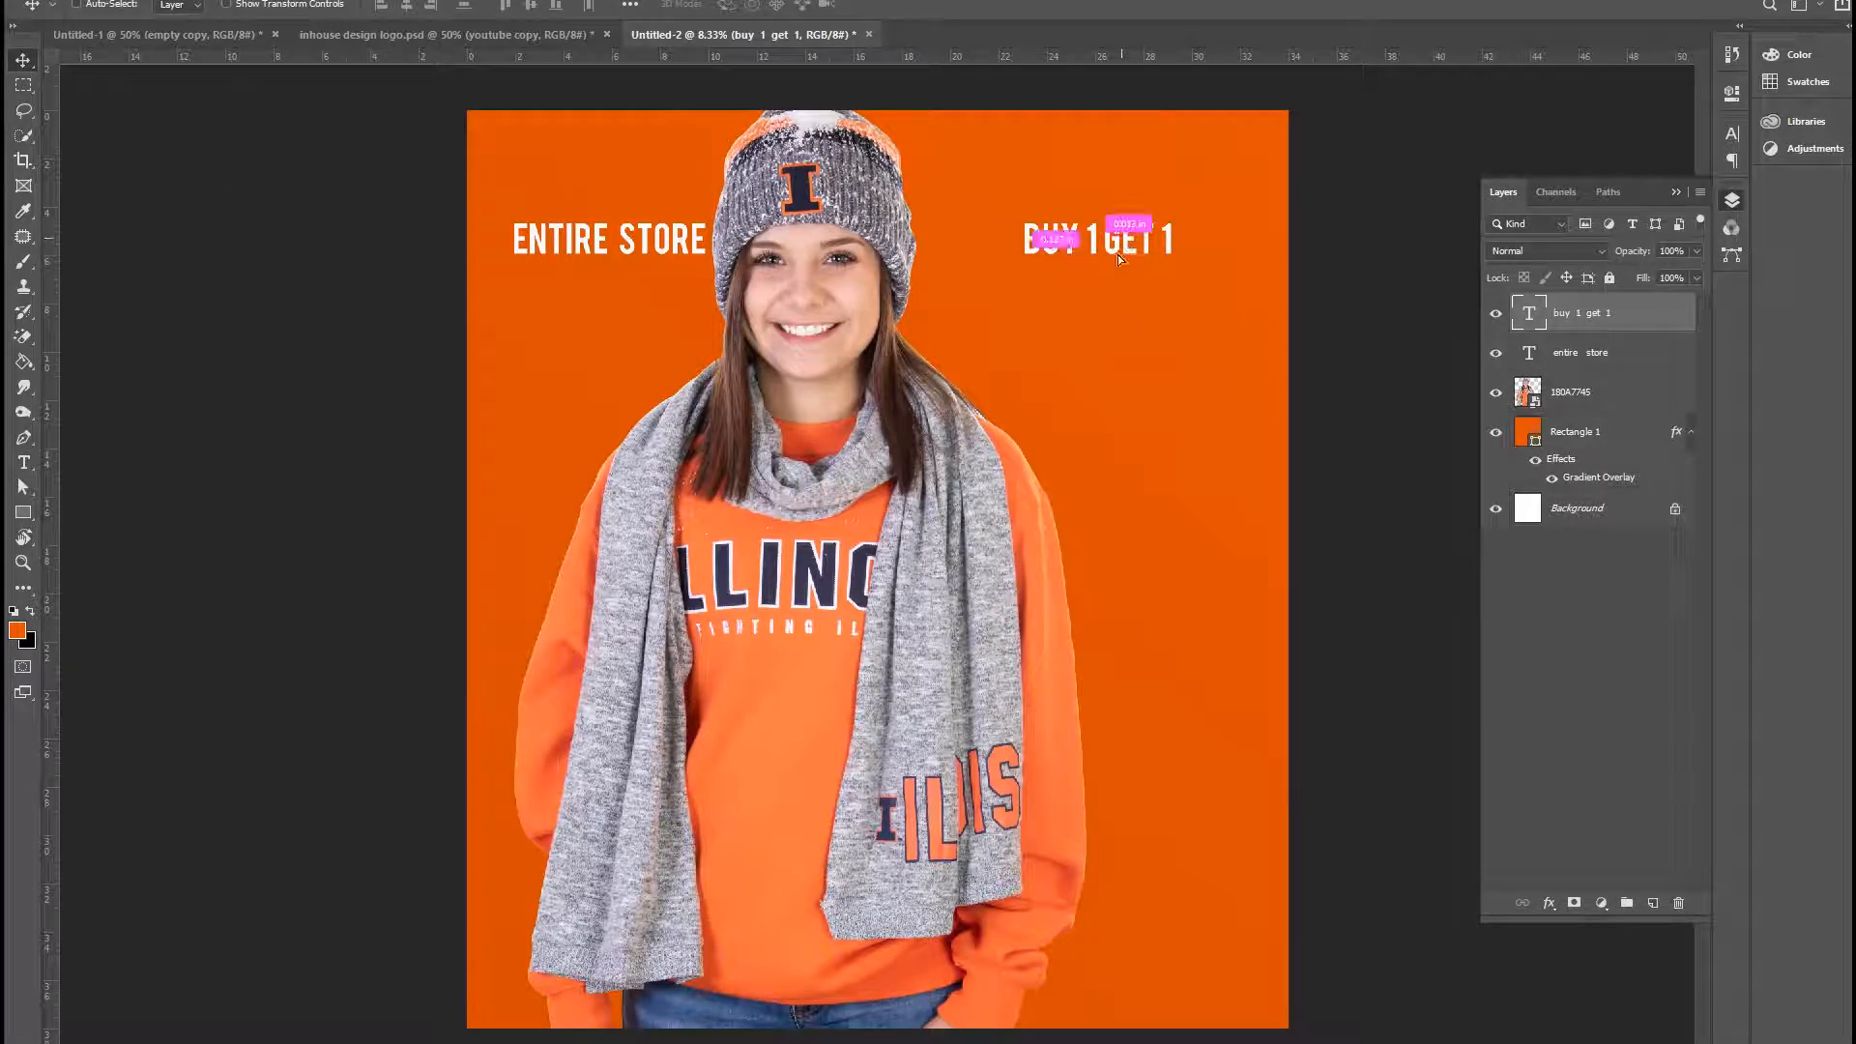
# Step: Duplicate the "BUY 1 GET 1" text just below itself and change the copy to "FREE"
pyautogui.moveTo(1083, 250); pyautogui.dragTo(1083, 327)
pyautogui.doubleClick(1035, 325)
pyautogui.hotkey('ctrl', 'a')
pyautogui.write('FREE')
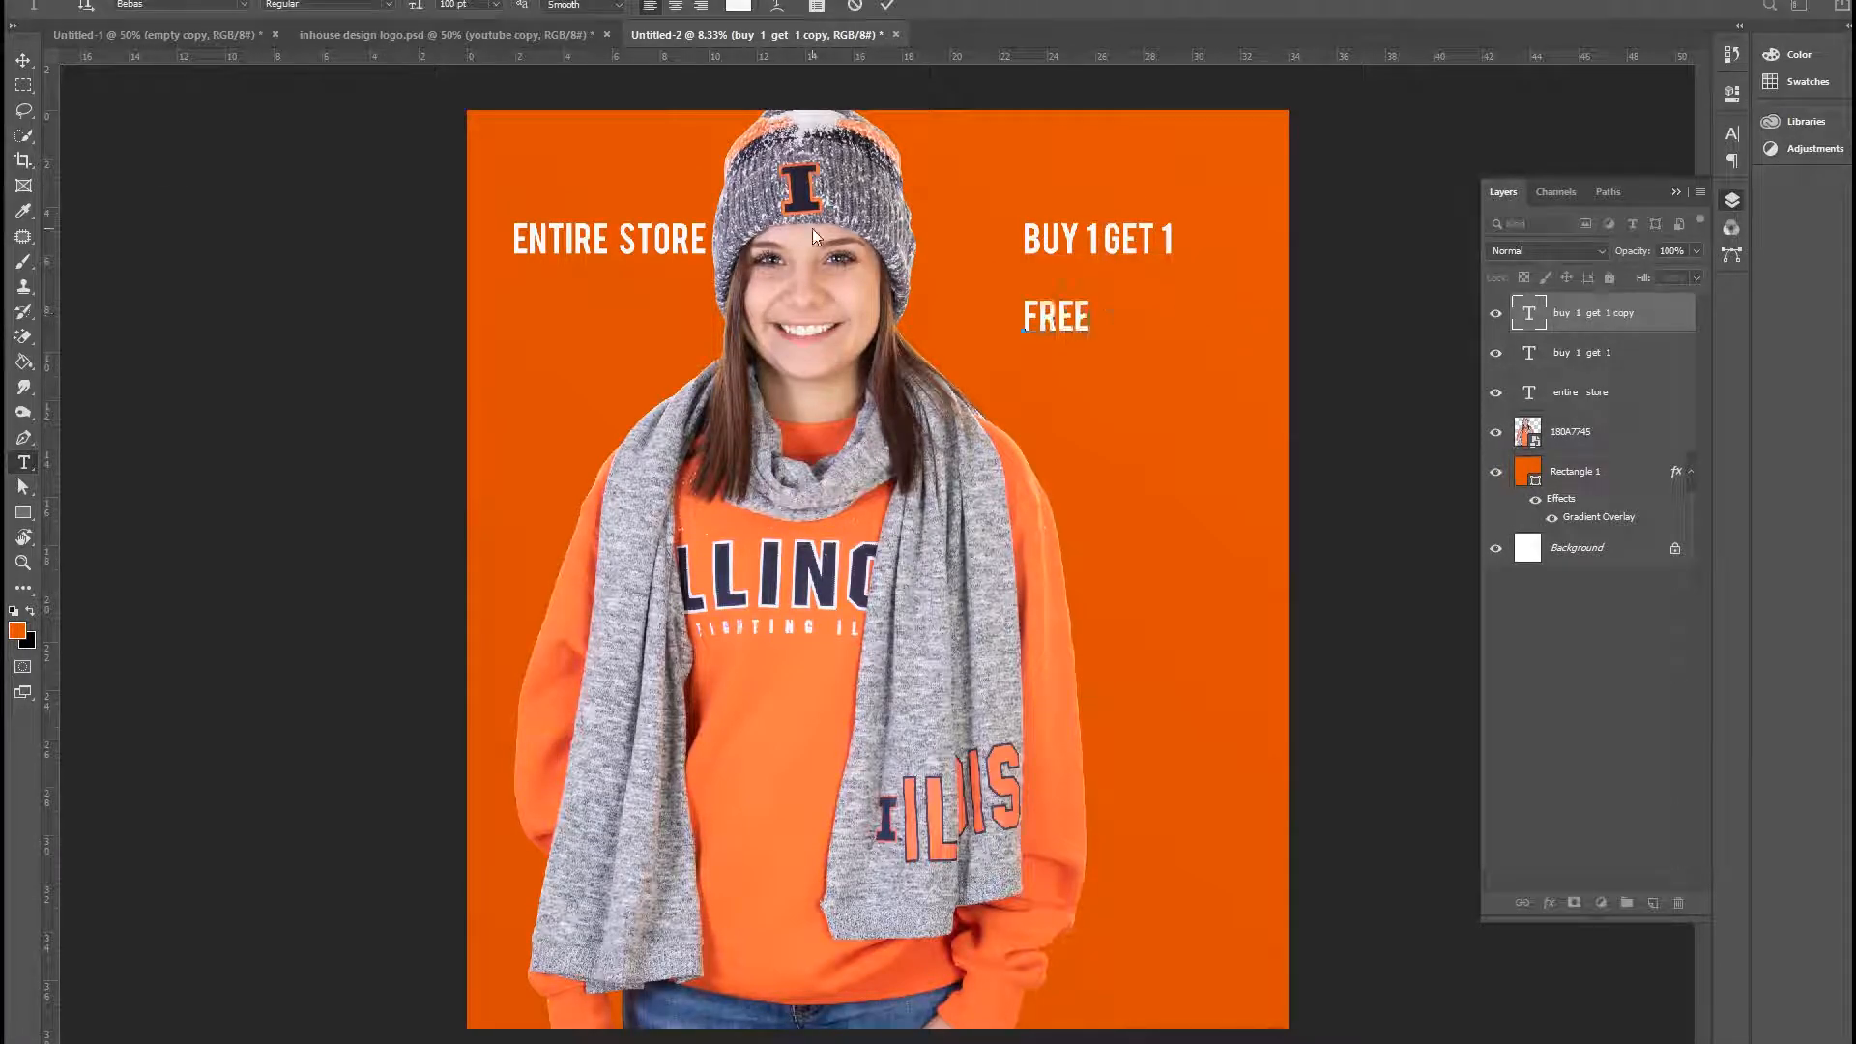
pyautogui.click(23, 62)
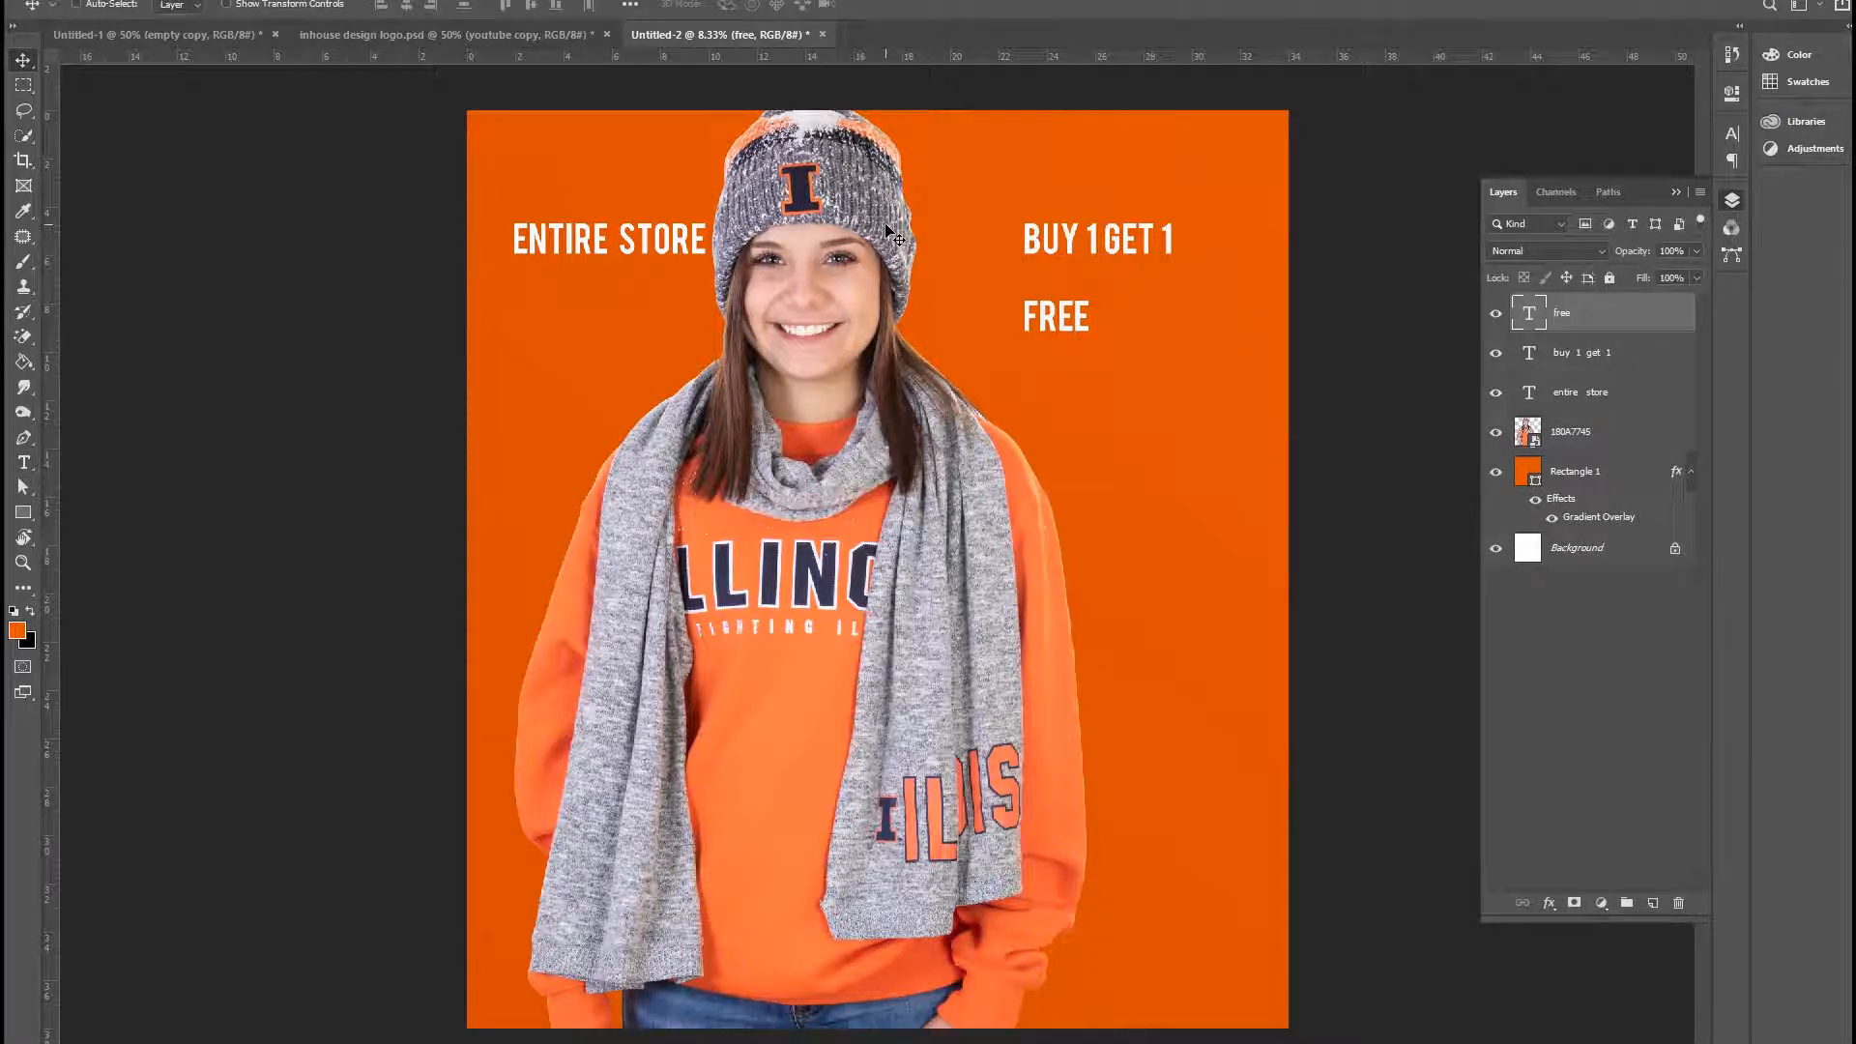
pyautogui.hotkey('ctrl', '+')
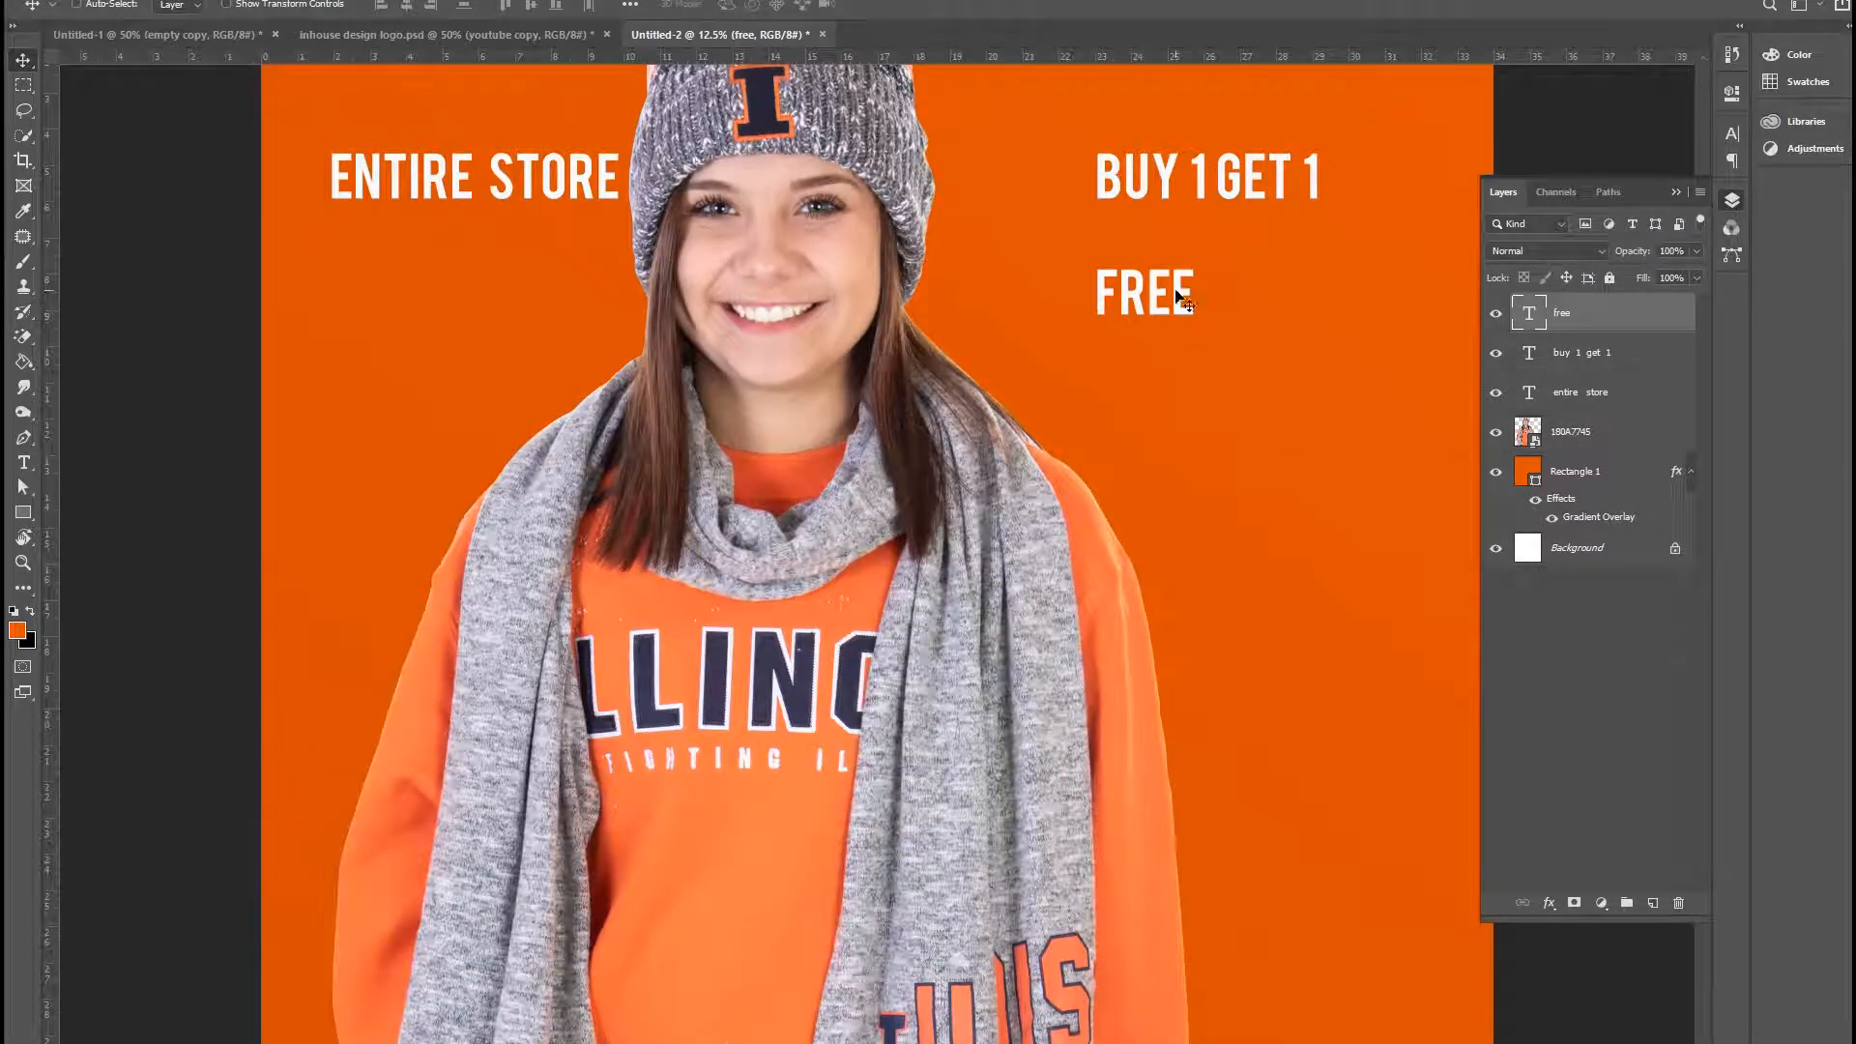
pyautogui.moveTo(1178, 290); pyautogui.dragTo(1003, 474)
pyautogui.moveTo(438, 460); pyautogui.dragTo(682, 368)
pyautogui.hotkey('ctrl', '-')
pyautogui.moveTo(806, 391); pyautogui.dragTo(701, 448)
pyautogui.hotkey('ctrl', 'r')
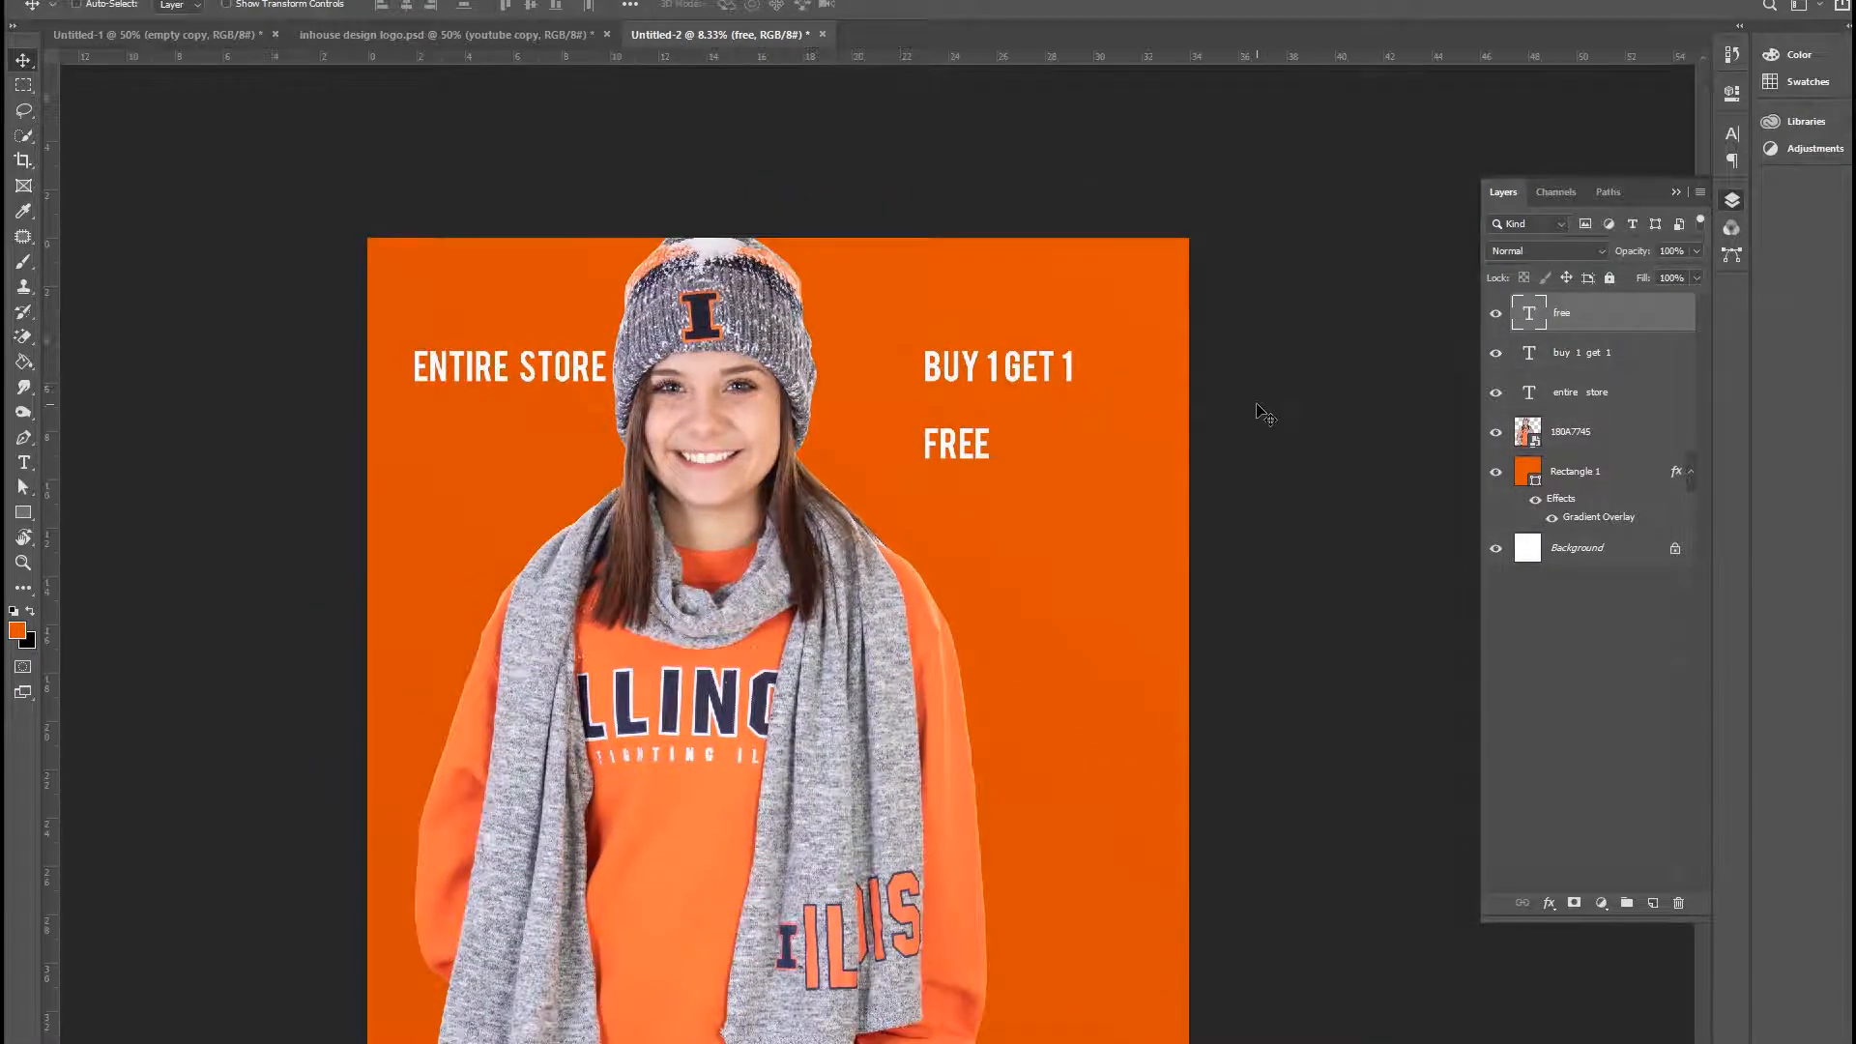
pyautogui.click(1690, 407)
pyautogui.moveTo(515, 414); pyautogui.dragTo(477, 271)
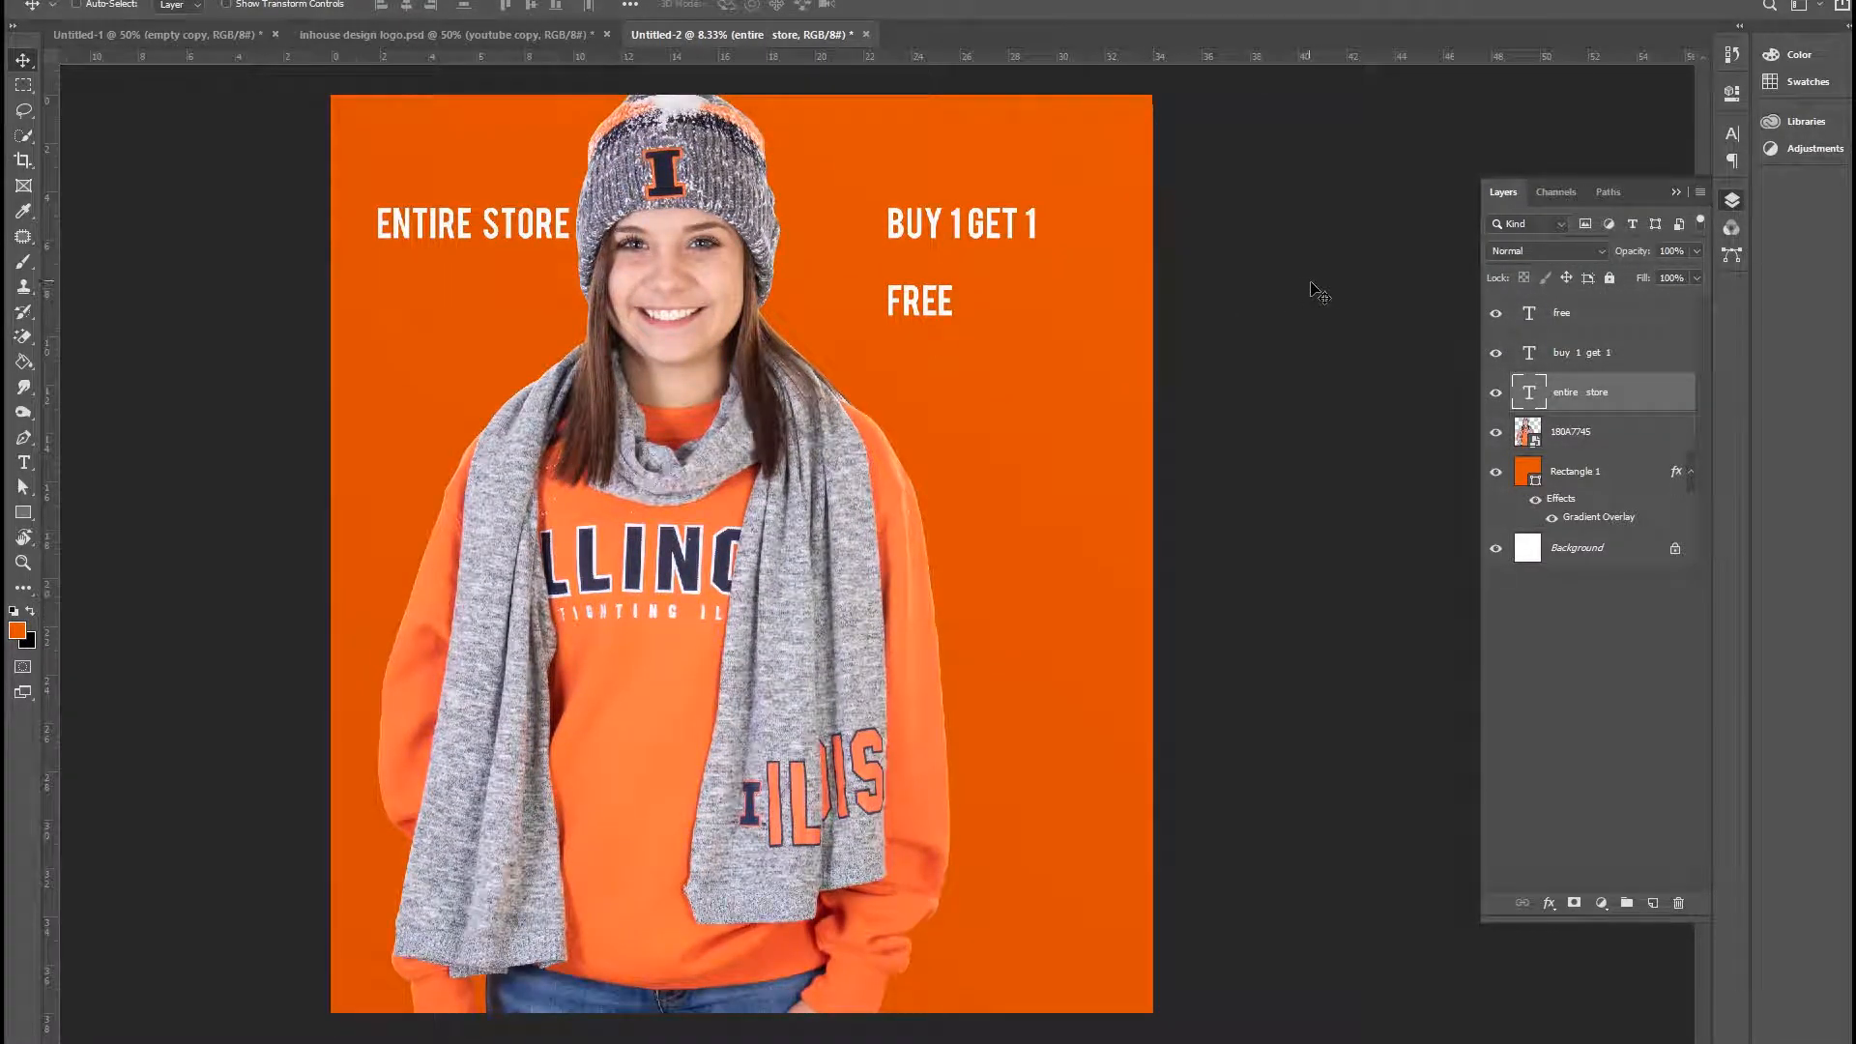
# Step: Enlarge the "BUY 1 GET 1" text to fill the width between the model's head and the canvas edge
pyautogui.click(1578, 362)
pyautogui.moveTo(973, 221); pyautogui.dragTo(887, 228)
pyautogui.hotkey('ctrl', 't')
pyautogui.moveTo(1054, 269); pyautogui.dragTo(1111, 280)
pyautogui.press('Return')
pyautogui.moveTo(937, 235); pyautogui.dragTo(931, 229)
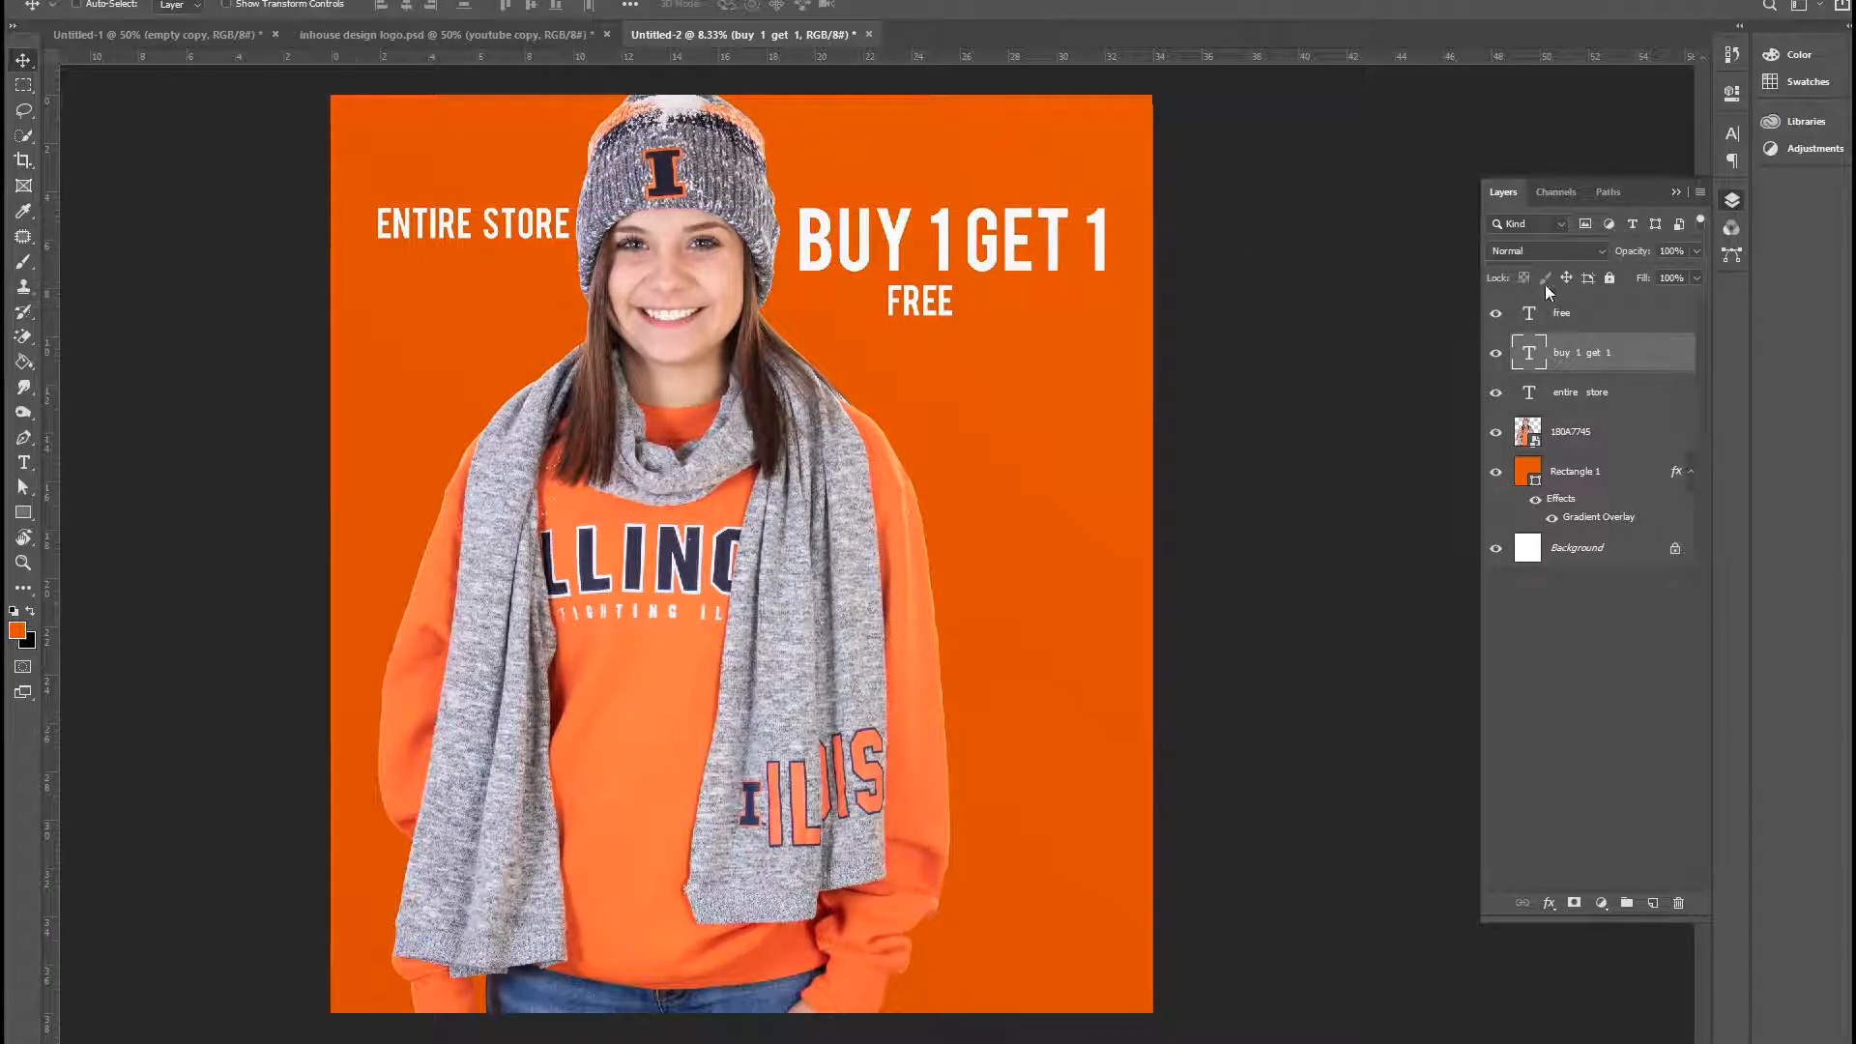
# Step: Enlarge the "FREE" text to roughly four times its size and position it directly beneath "BUY 1 GET 1"
pyautogui.click(1608, 316)
pyautogui.moveTo(932, 319); pyautogui.dragTo(1102, 422)
pyautogui.hotkey('ctrl', 't')
pyautogui.press('Return')
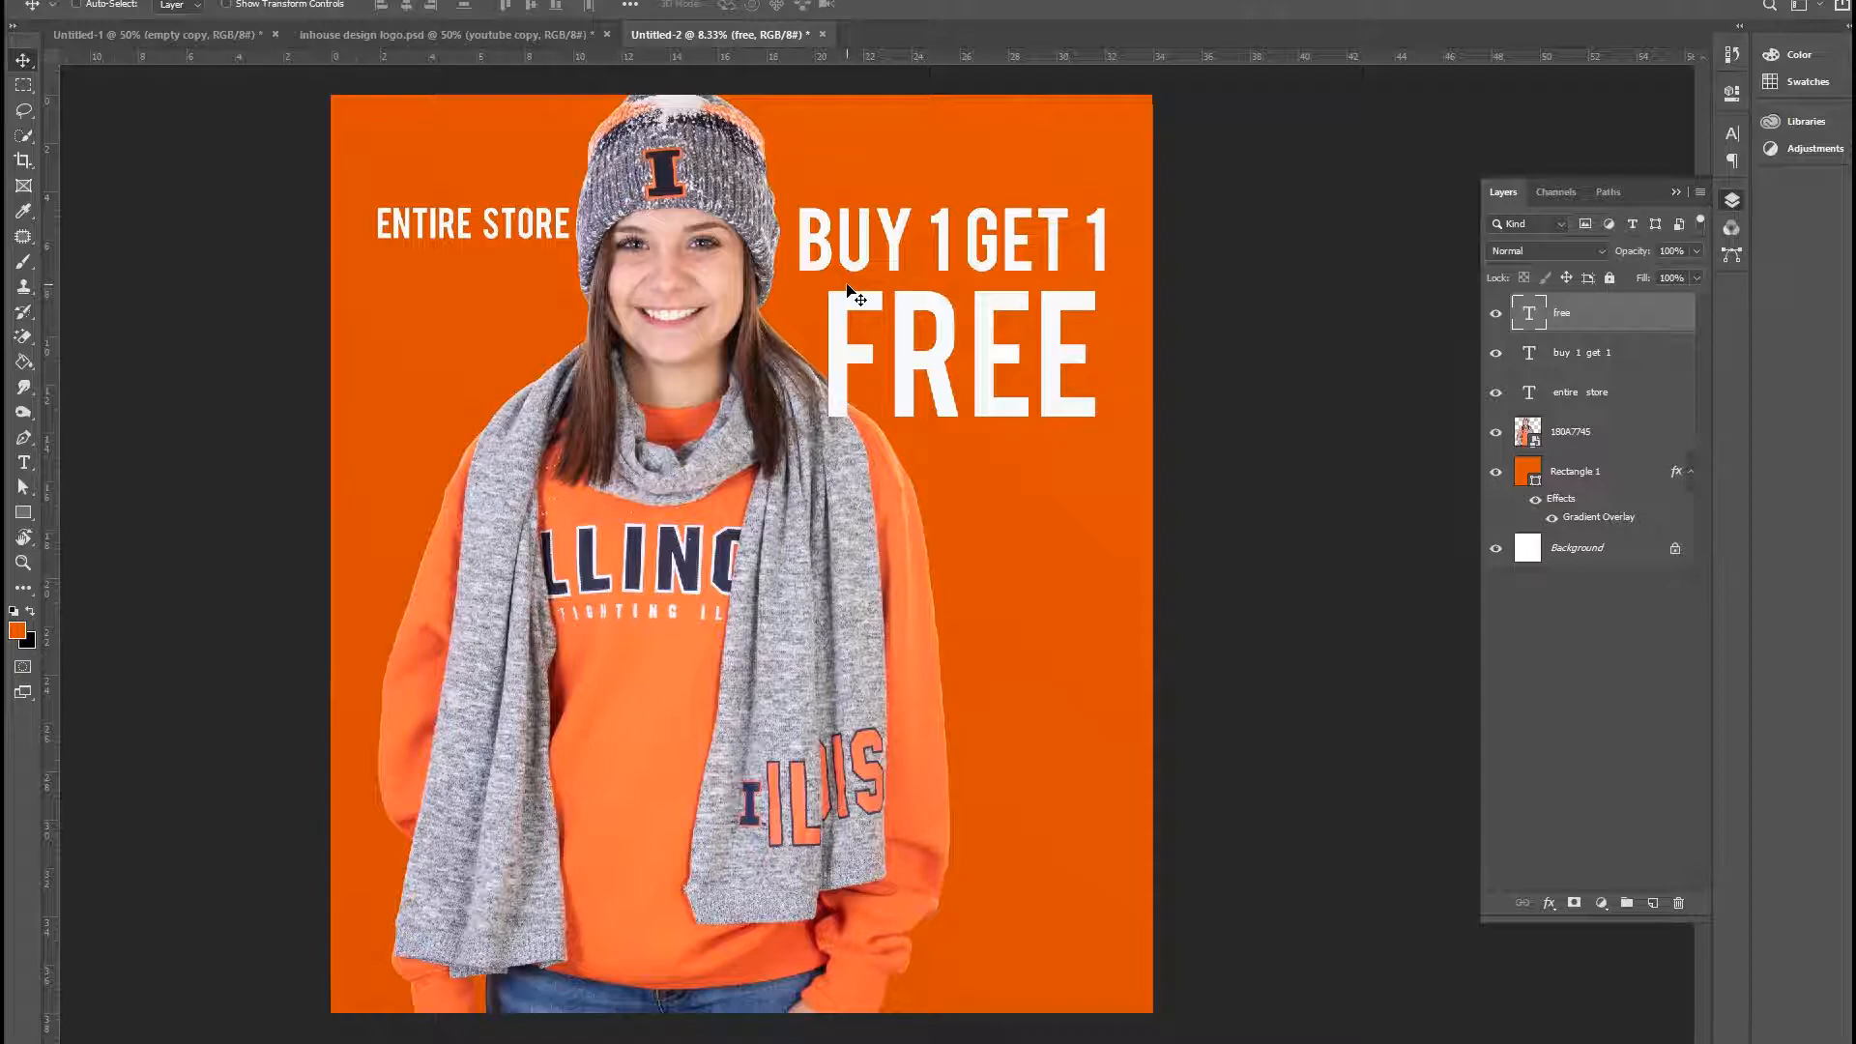
# Step: Align "FREE" with the end of "BUY 1 GET 1", slightly enlarge both texts together and place their layers behind the model photo
pyautogui.moveTo(936, 346); pyautogui.dragTo(946, 335)
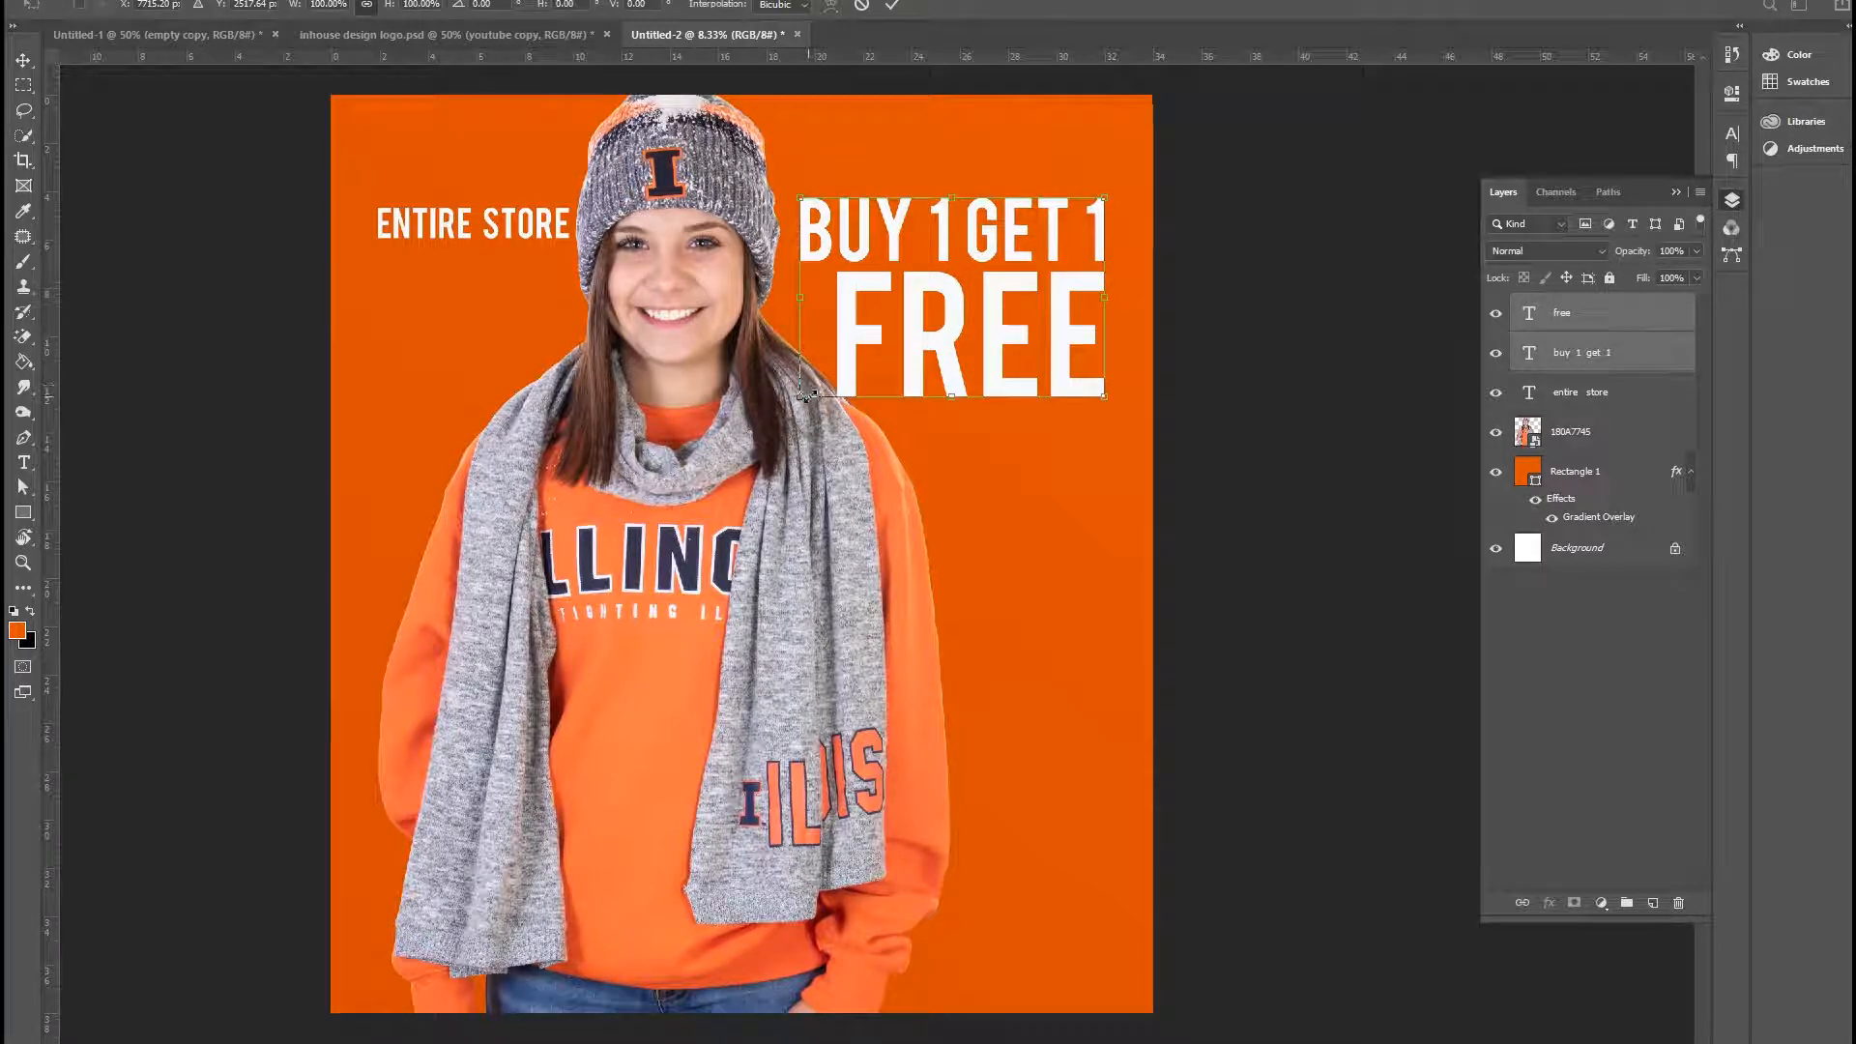
pyautogui.moveTo(799, 397); pyautogui.dragTo(795, 403)
pyautogui.press('Return')
pyautogui.moveTo(1640, 360); pyautogui.dragTo(1641, 442)
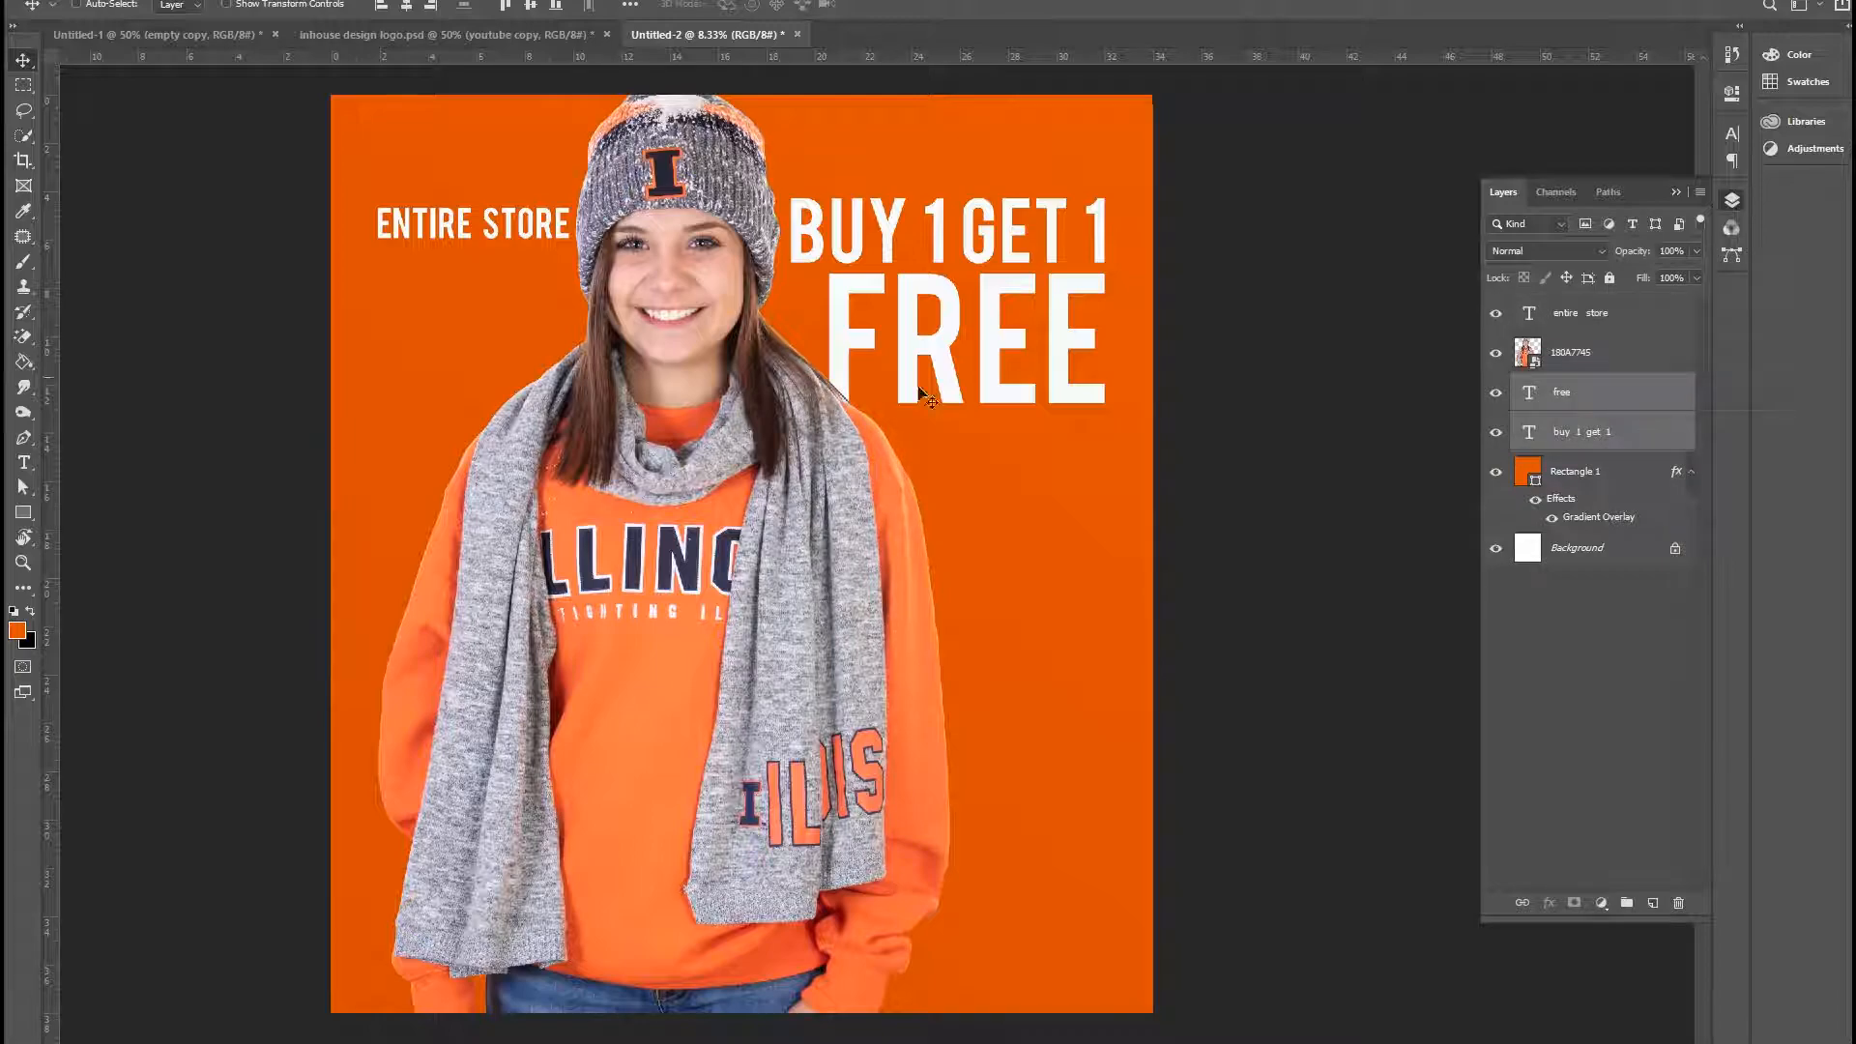
# Step: Lower the "ENTIRE STORE" text slightly and rotate it by -90 degrees so it reads vertically
pyautogui.click(1659, 314)
pyautogui.moveTo(460, 220); pyautogui.dragTo(458, 260)
pyautogui.hotkey('ctrl', 't')
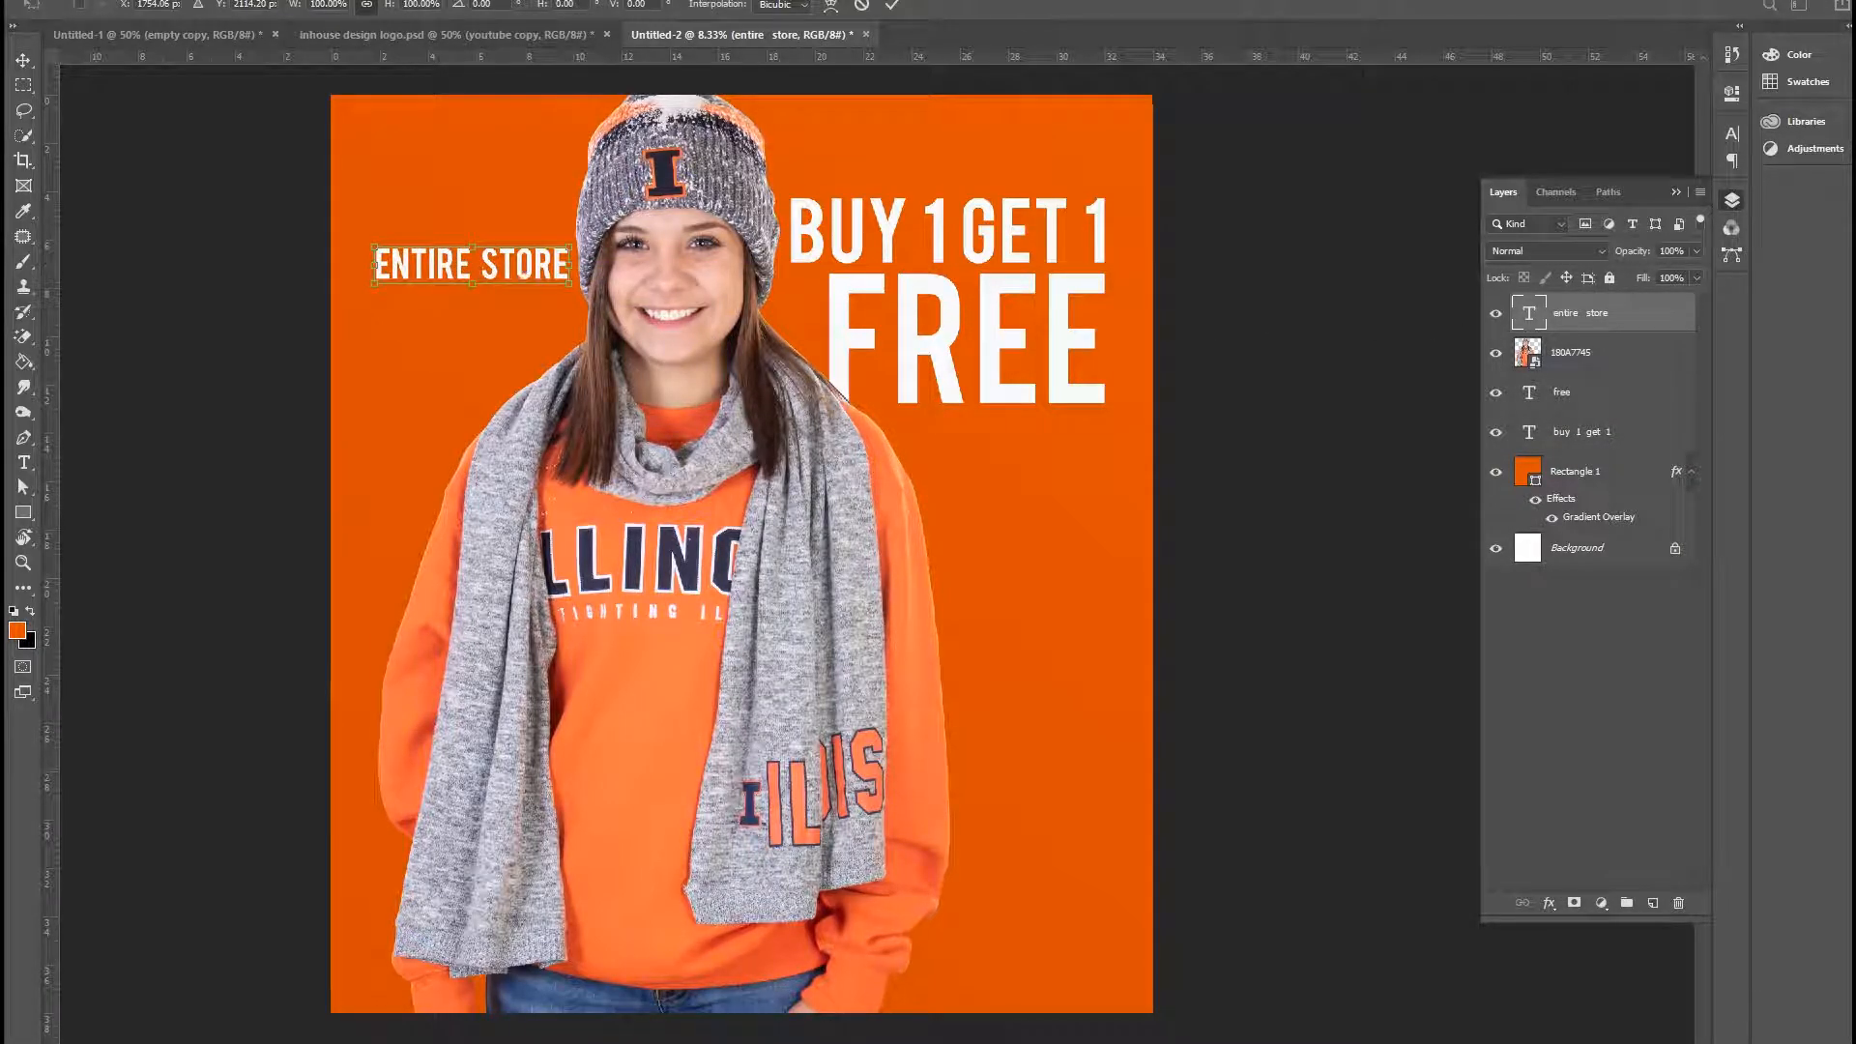
pyautogui.write('-90')
pyautogui.press('Return')
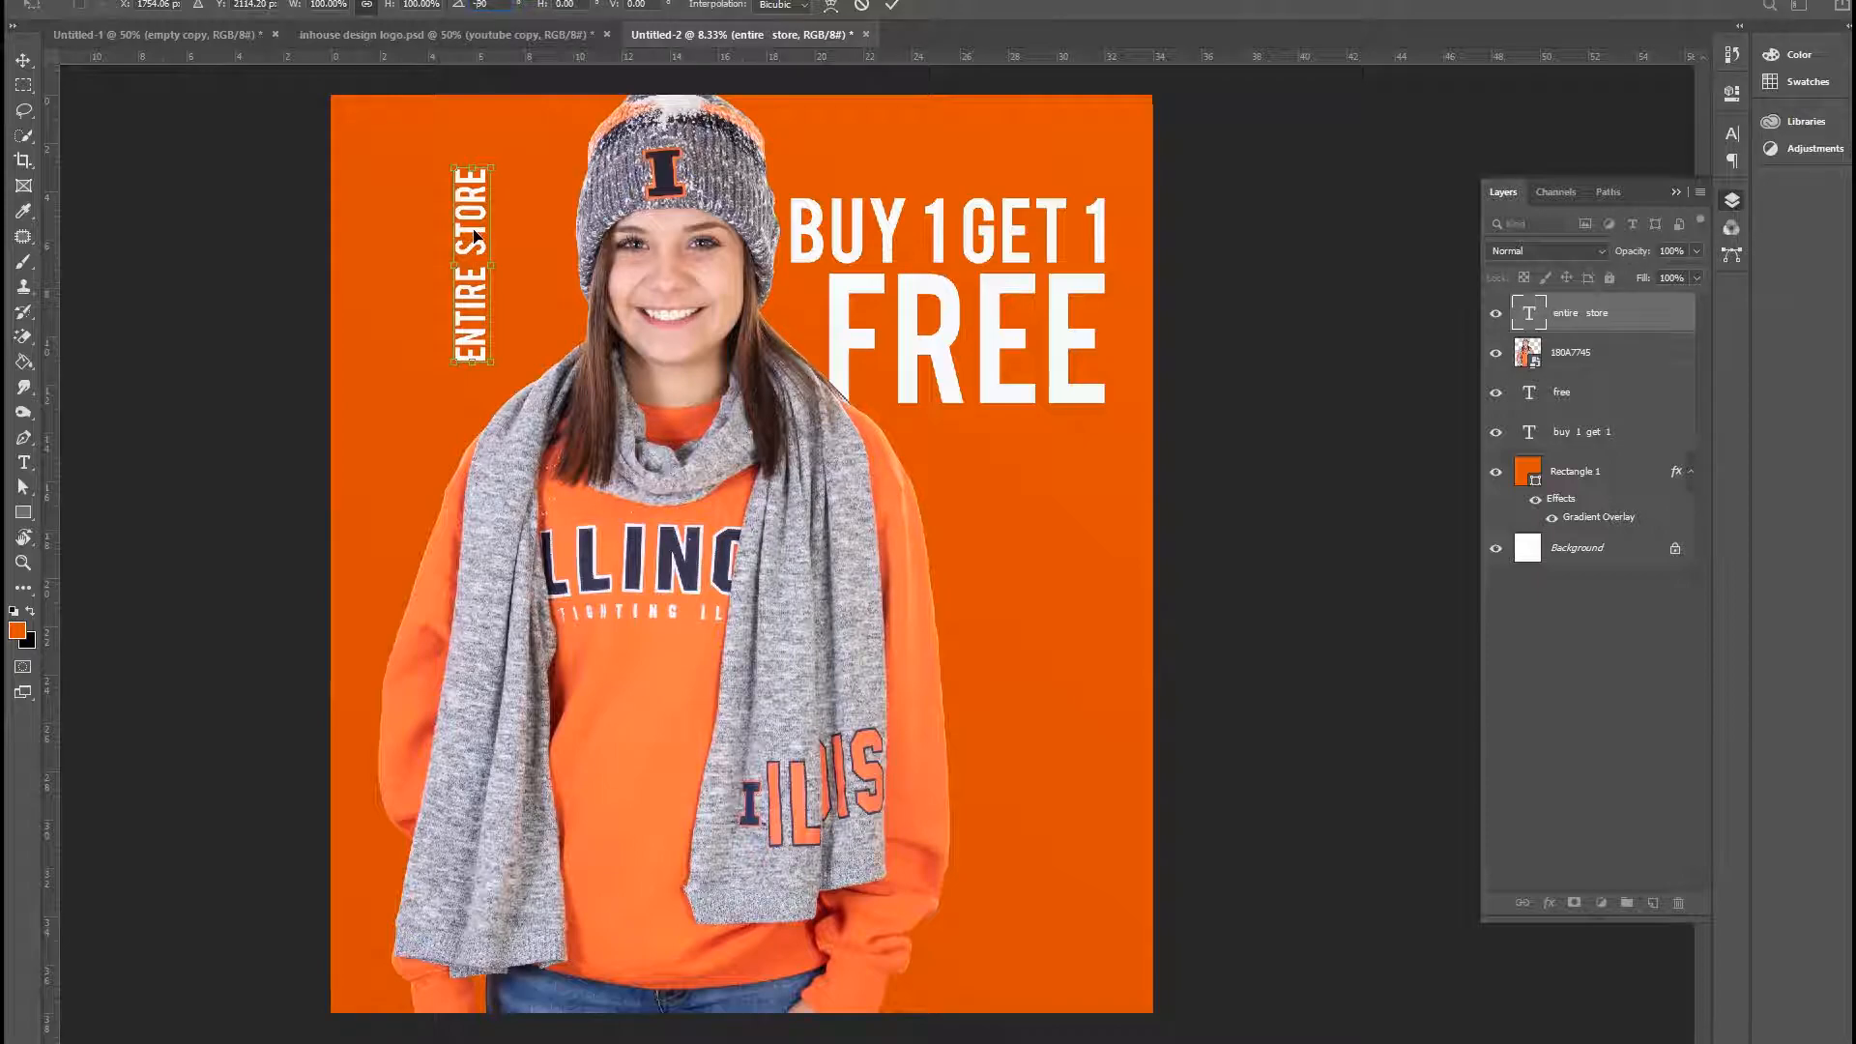
# Step: Enlarge the vertical "ENTIRE STORE" text to about twice its size near the canvas edge and place its layer behind the model photo
pyautogui.moveTo(474, 235); pyautogui.dragTo(399, 222)
pyautogui.moveTo(416, 348); pyautogui.dragTo(453, 539)
pyautogui.press('Return')
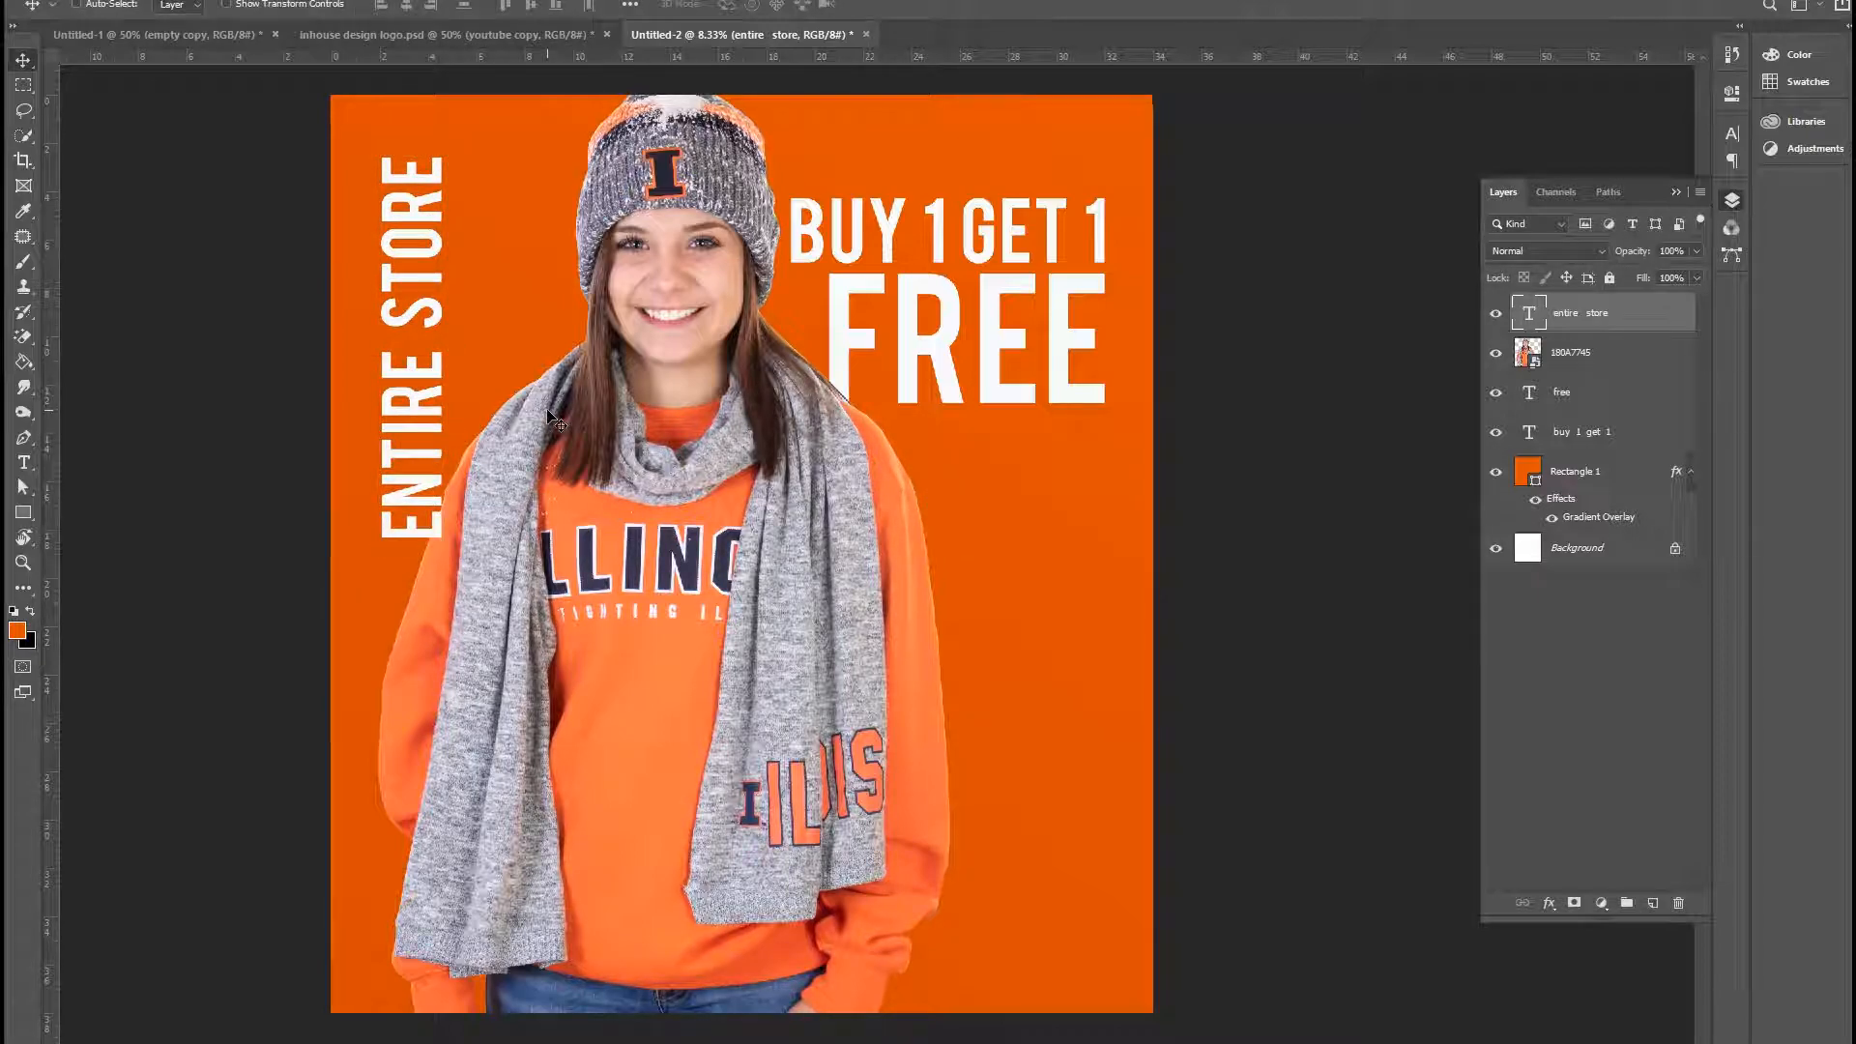
pyautogui.moveTo(1648, 317); pyautogui.dragTo(1643, 372)
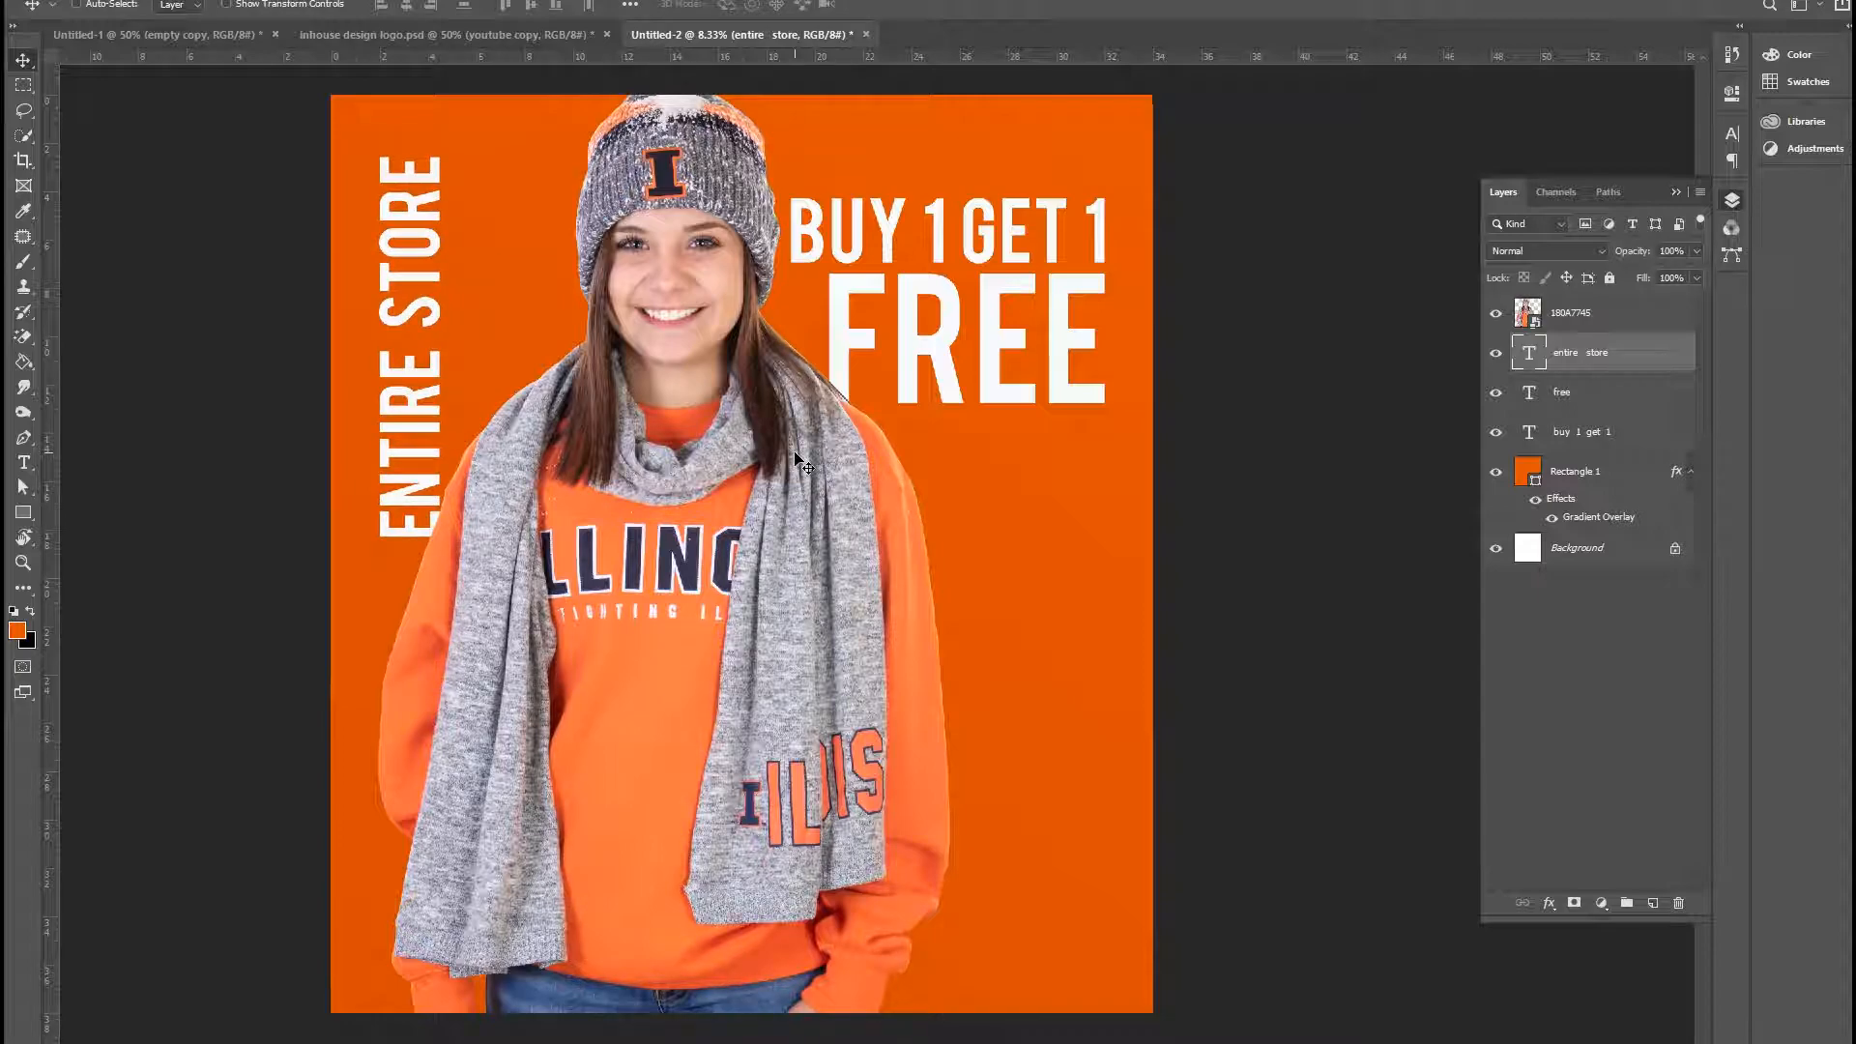
# Step: Draw a rectangle behind the "BUY 1 GET 1" and "FREE" texts and fill it with navy 212032 sampled from the hat logo
pyautogui.click(1639, 471)
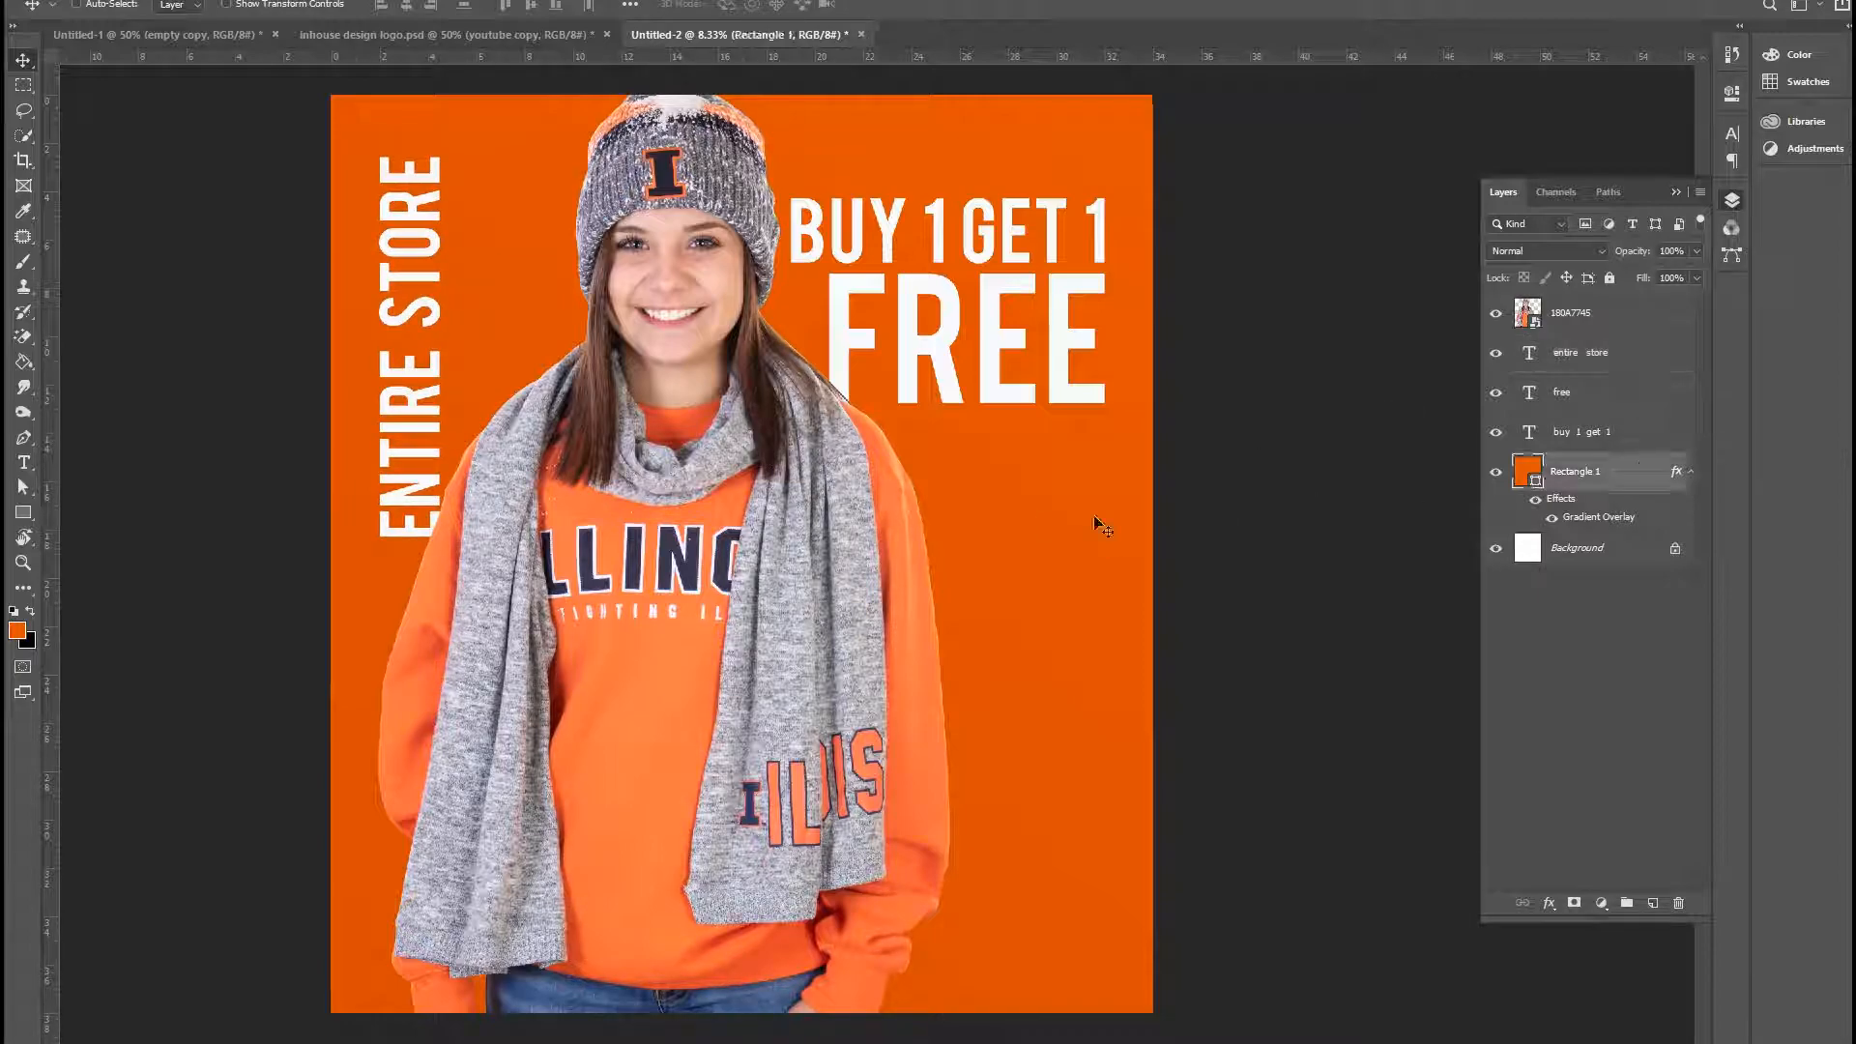
pyautogui.click(23, 512)
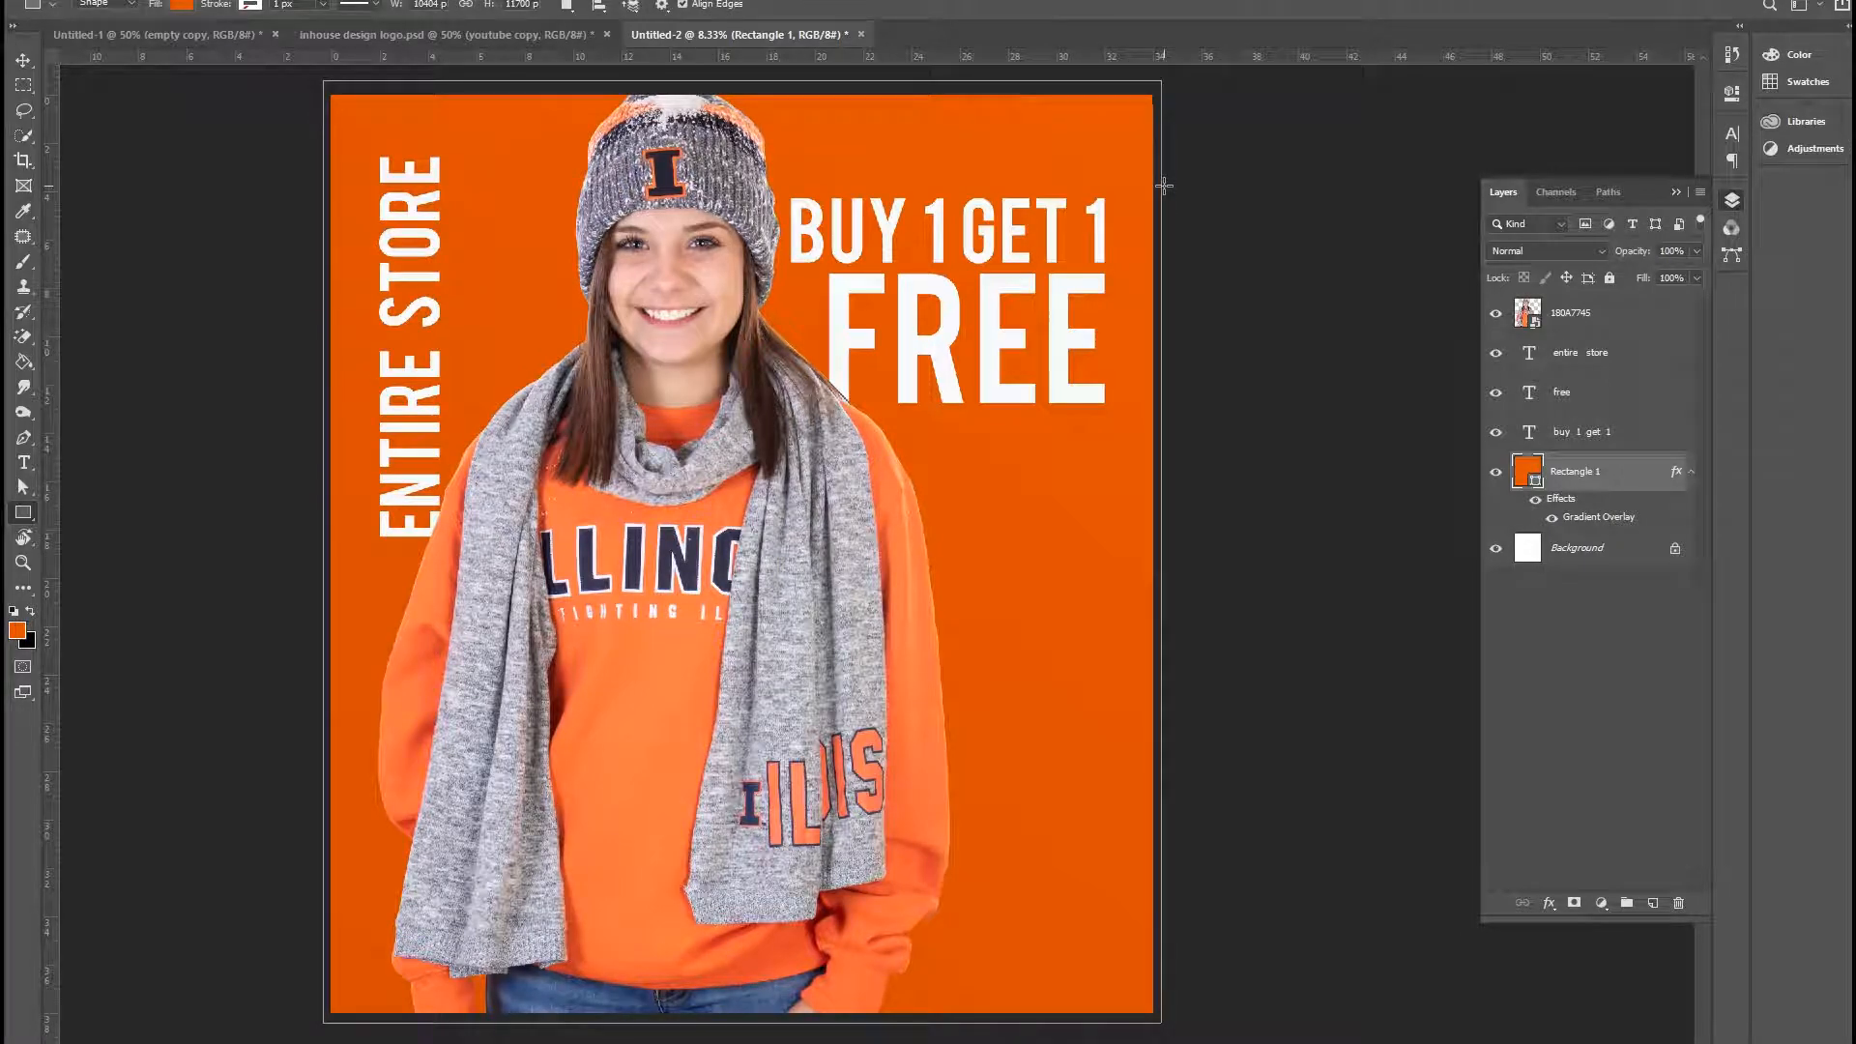
pyautogui.moveTo(1171, 184); pyautogui.dragTo(744, 423)
pyautogui.click(1731, 199)
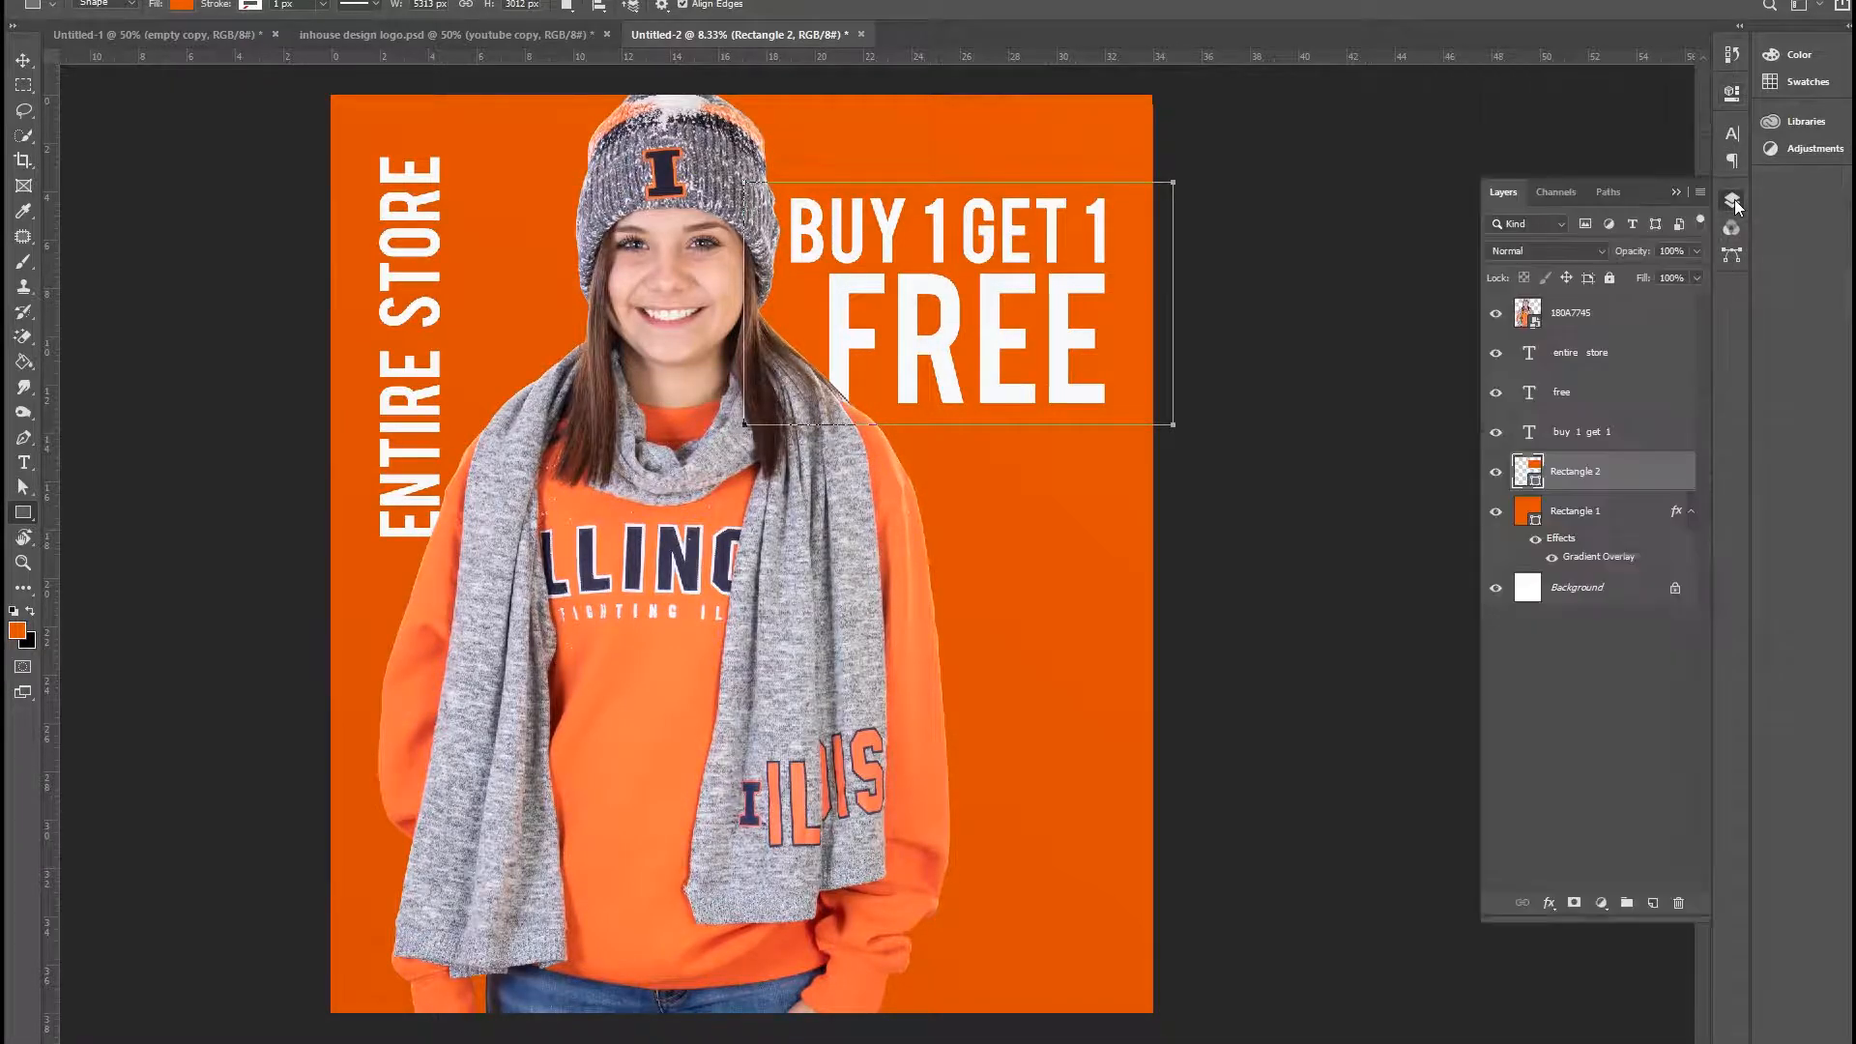
pyautogui.doubleClick(1528, 472)
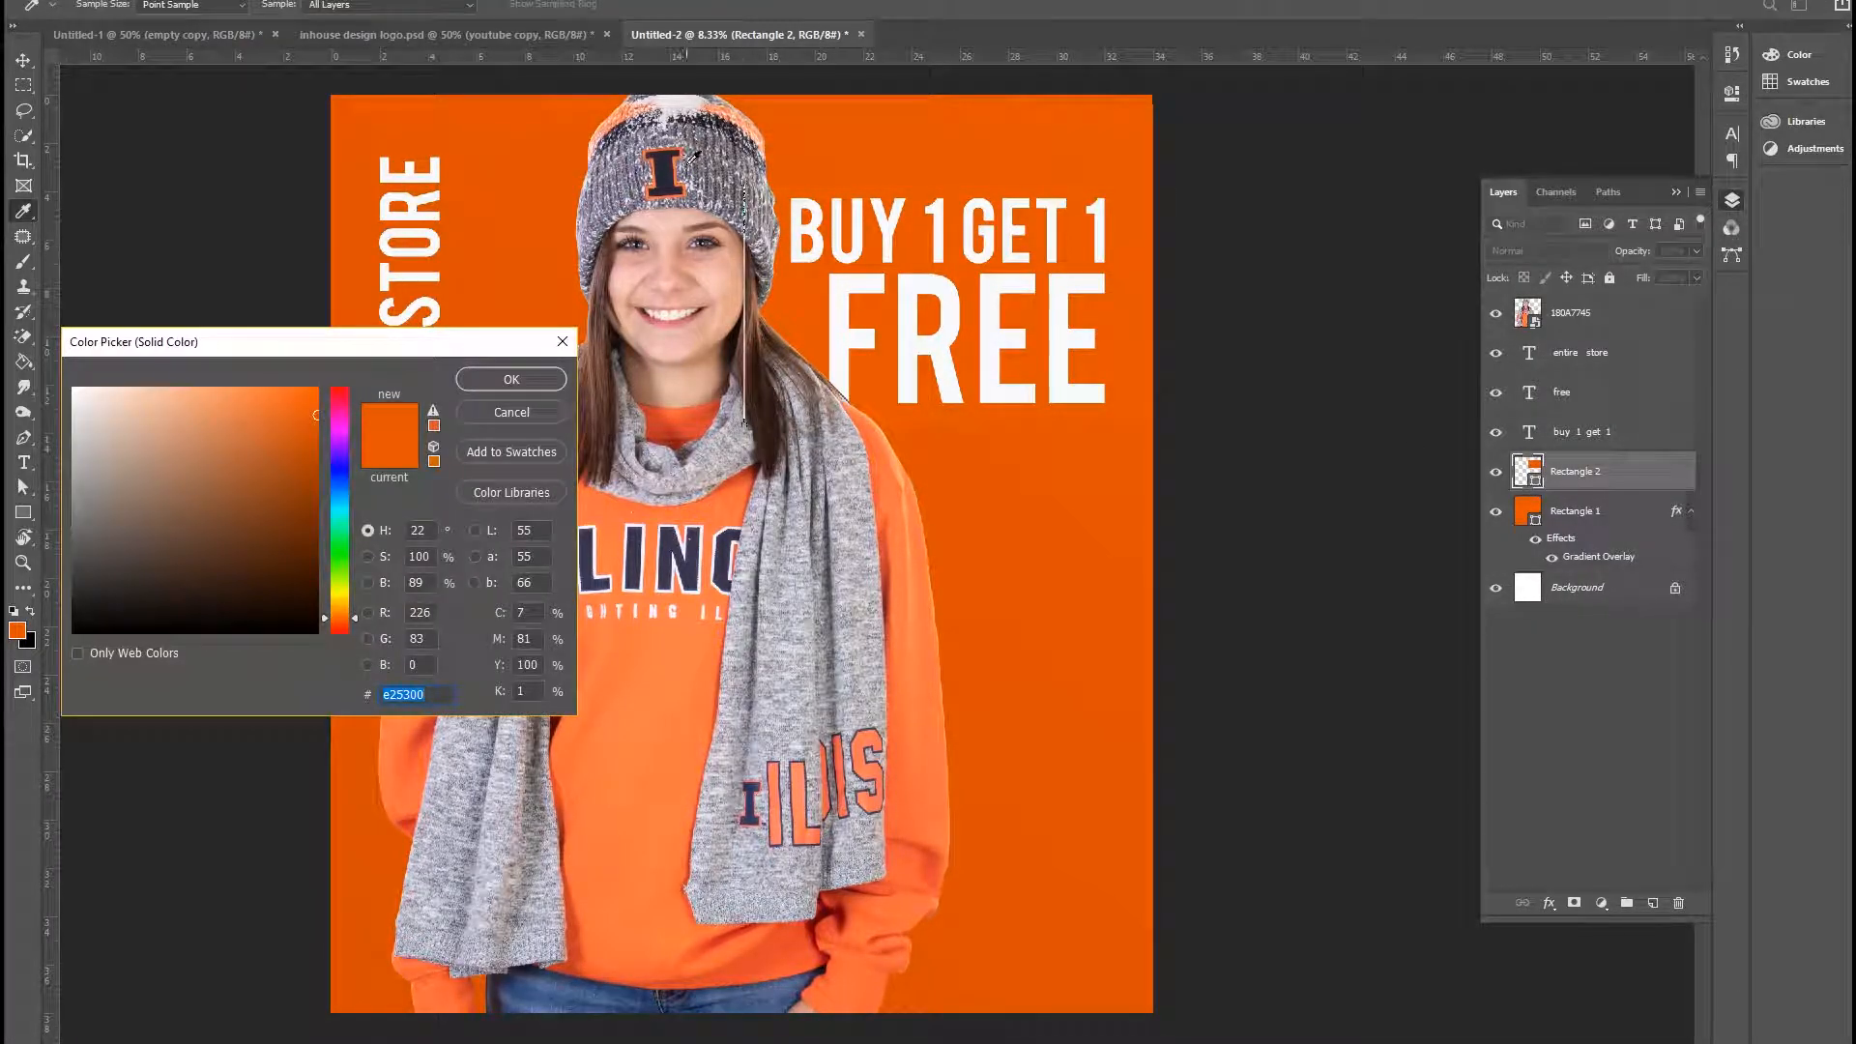
pyautogui.click(663, 174)
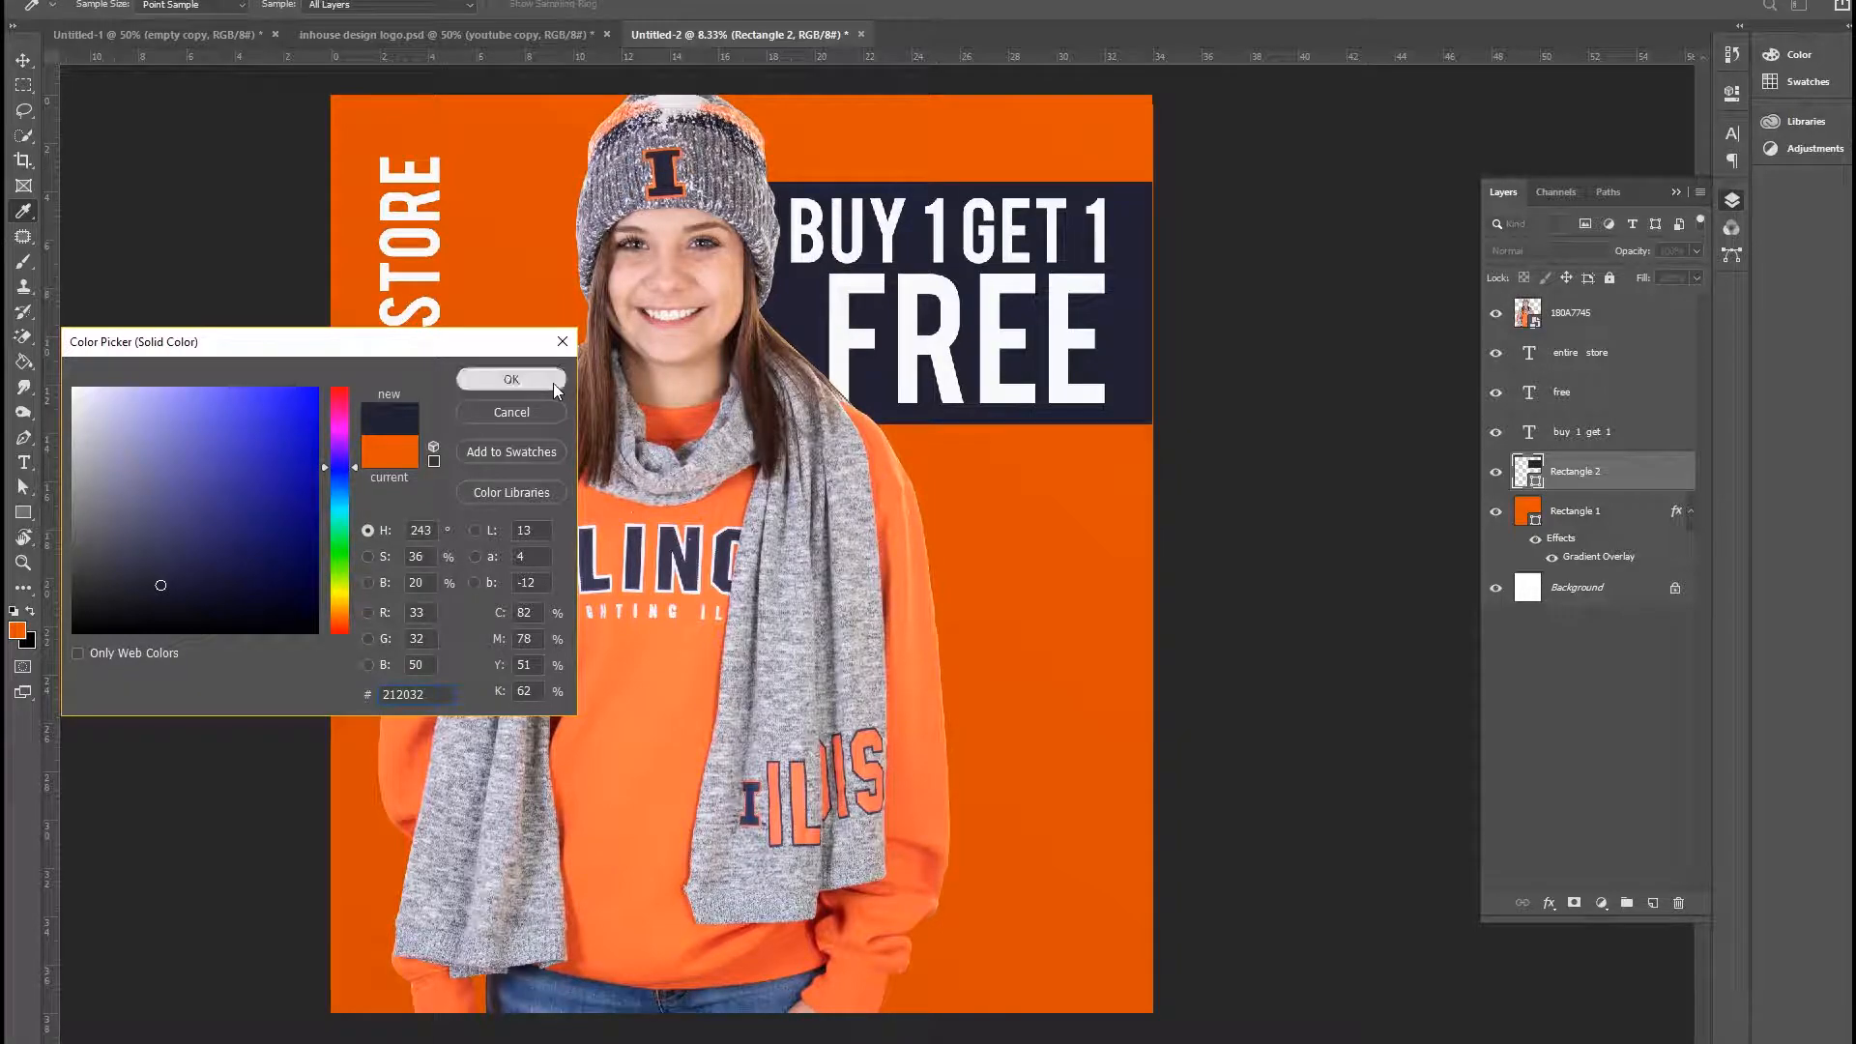
pyautogui.click(511, 379)
pyautogui.doubleClick(1643, 392)
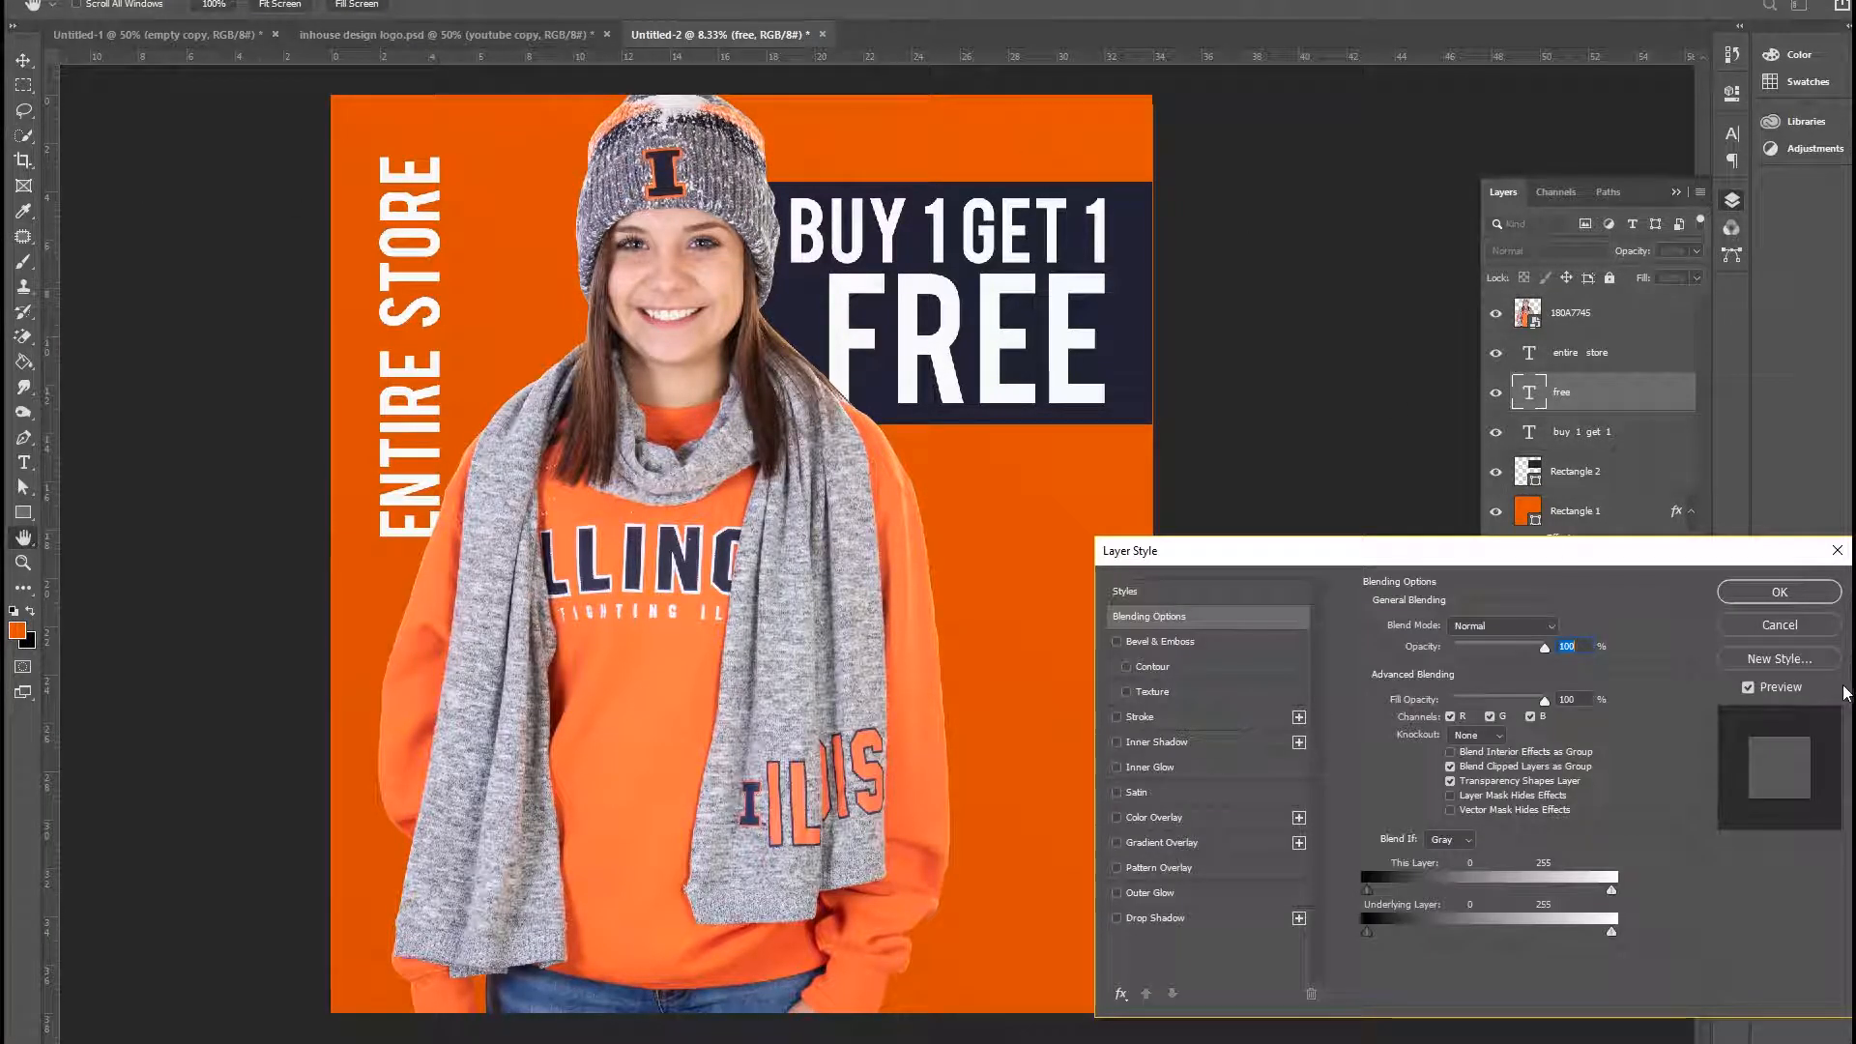
pyautogui.click(1804, 625)
# Step: Duplicate the "BUY 1 GET 1" text as small copy over the model and start it with "*EXCLUDES 2 FOR PROMOS, SALE AND CLEARANCE ITEMS"
pyautogui.click(1646, 472)
pyautogui.click(23, 61)
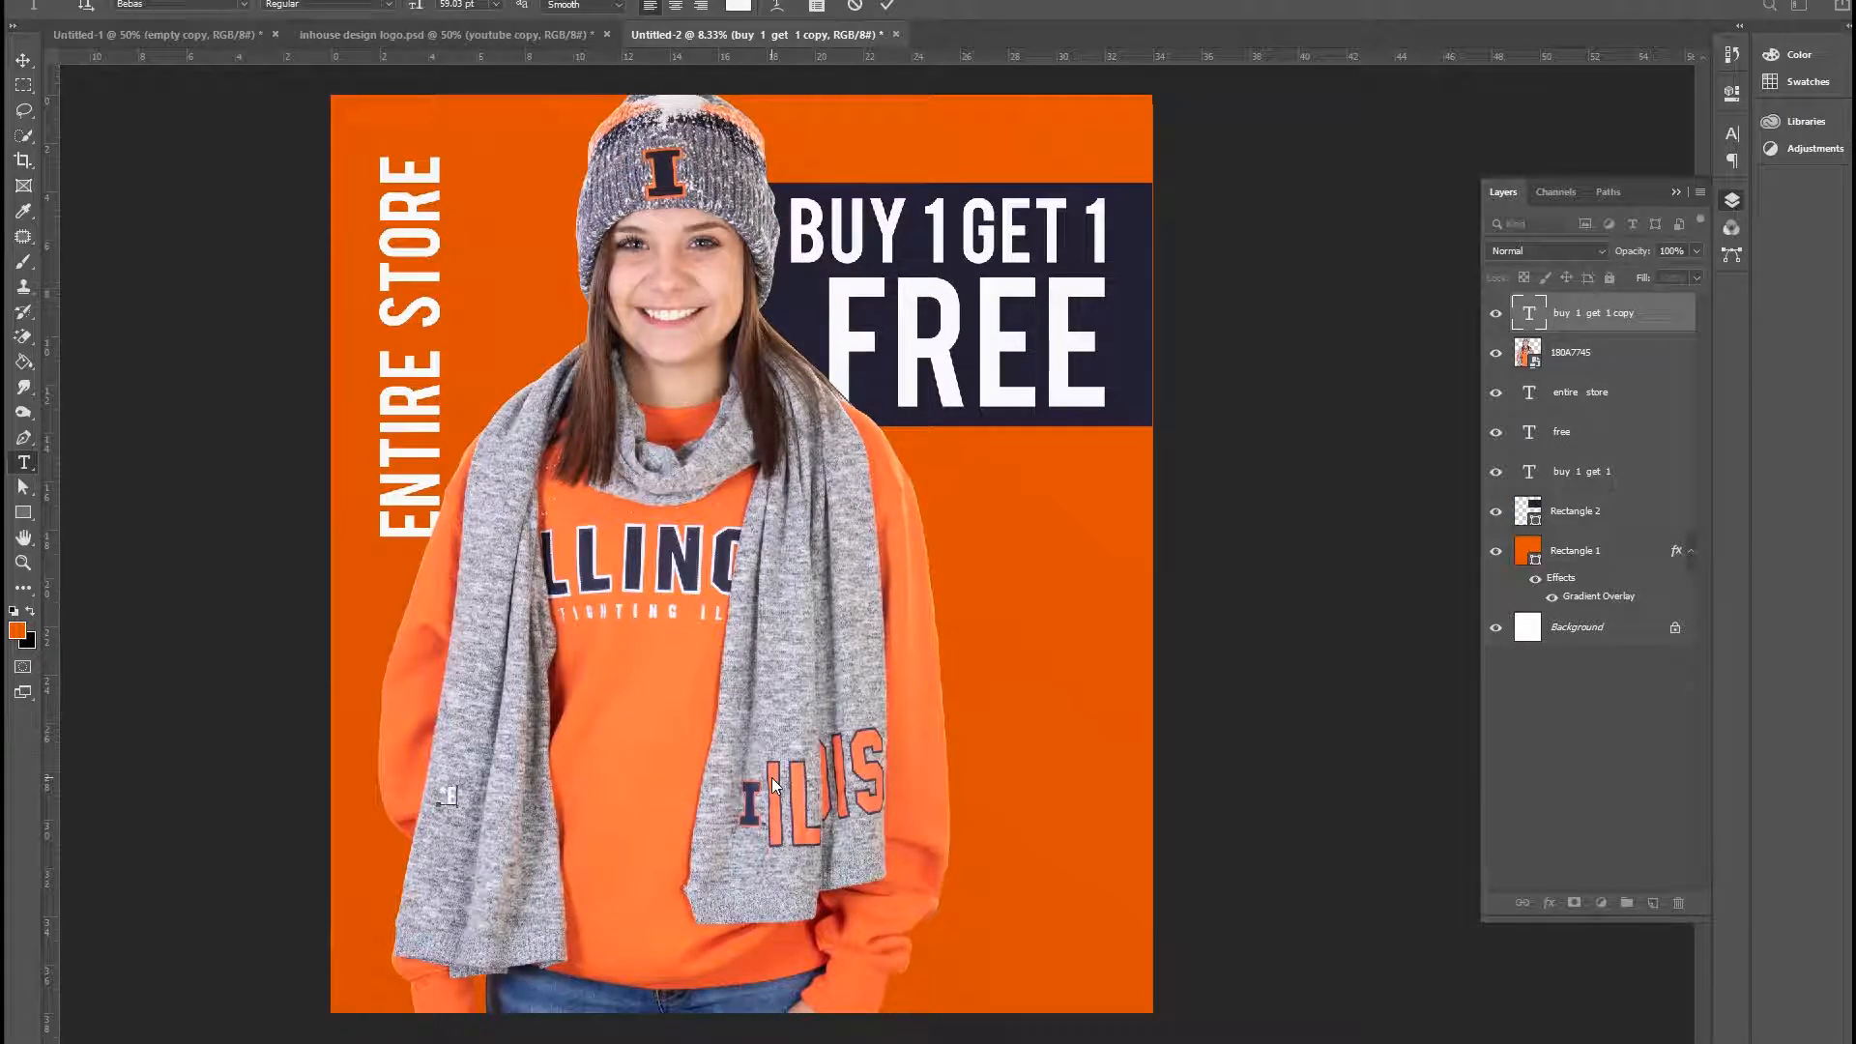
pyautogui.write('excludes 2 for promos, sale and cleara')
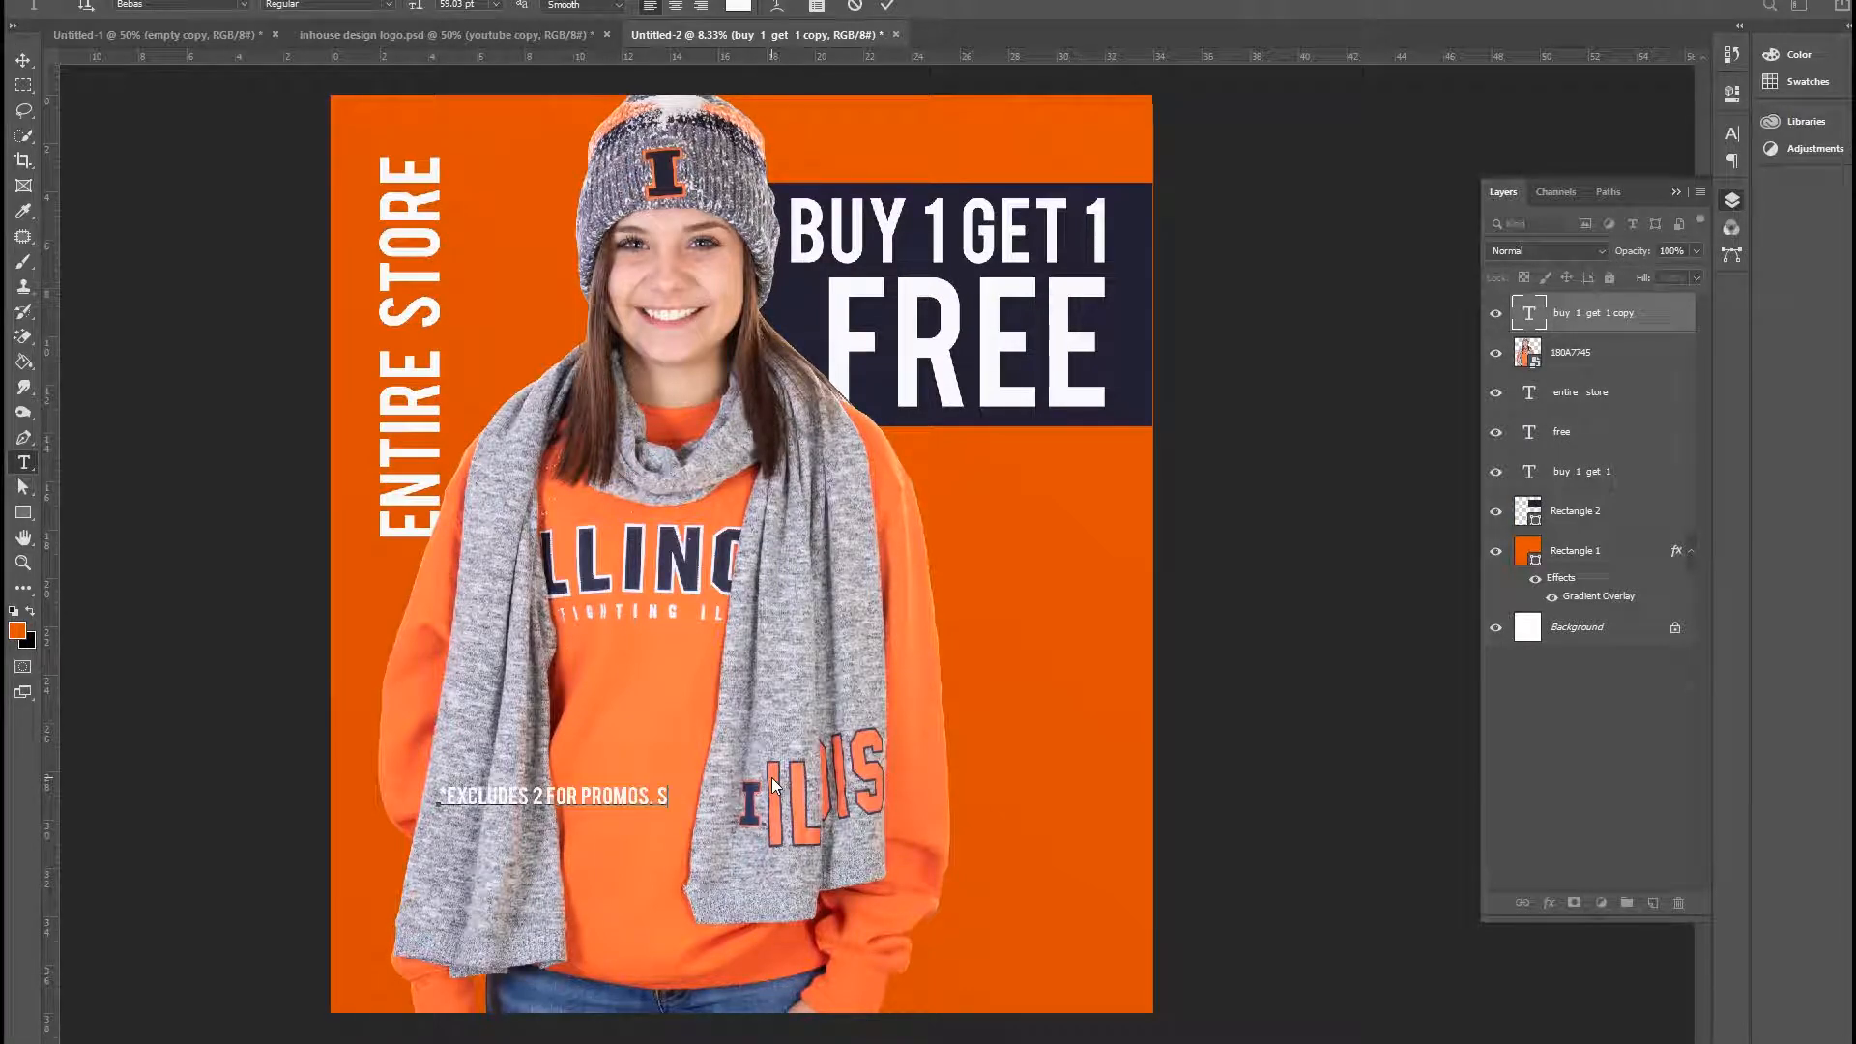
pyautogui.write('nce items')
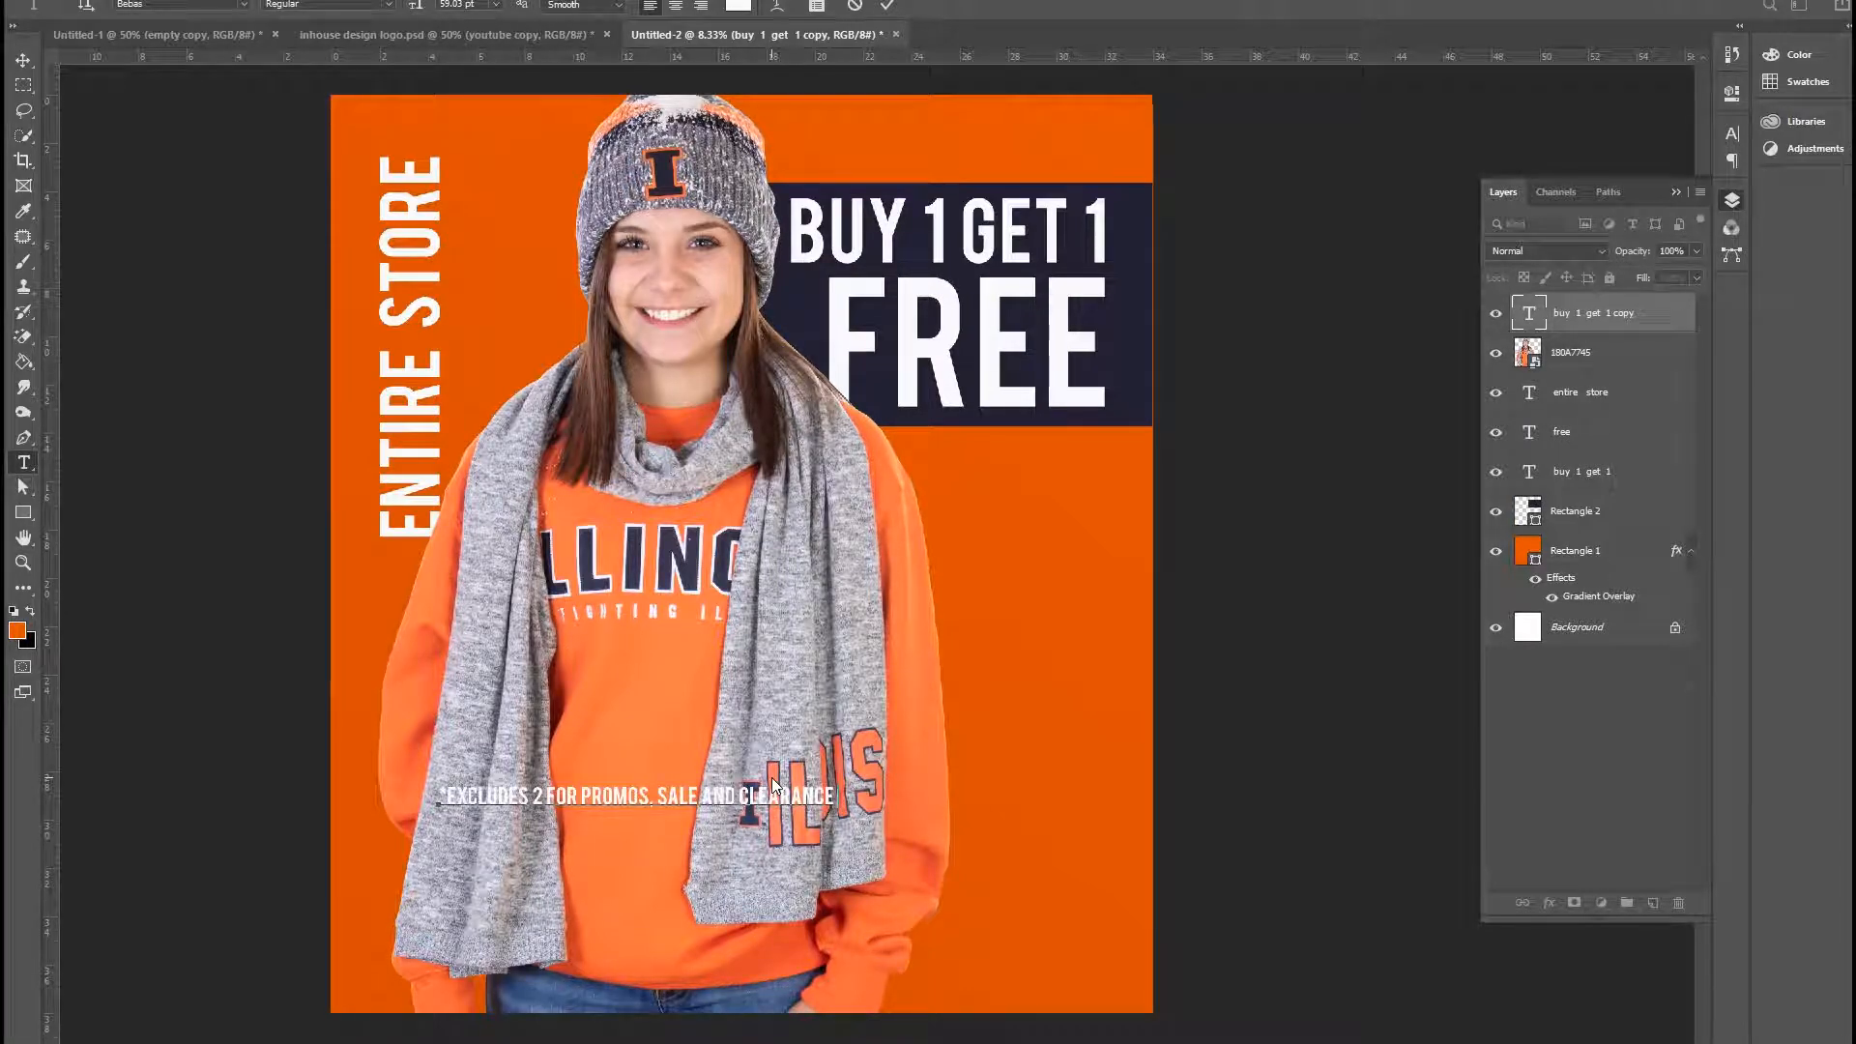
# Step: Complete the disclaimer text with ". CANNOT BE USED WITH ANY OTHER OFFER. FREE ITEM OF EQUAL OR LESSER VALUE."
pyautogui.write('. cannot be used with any othe')
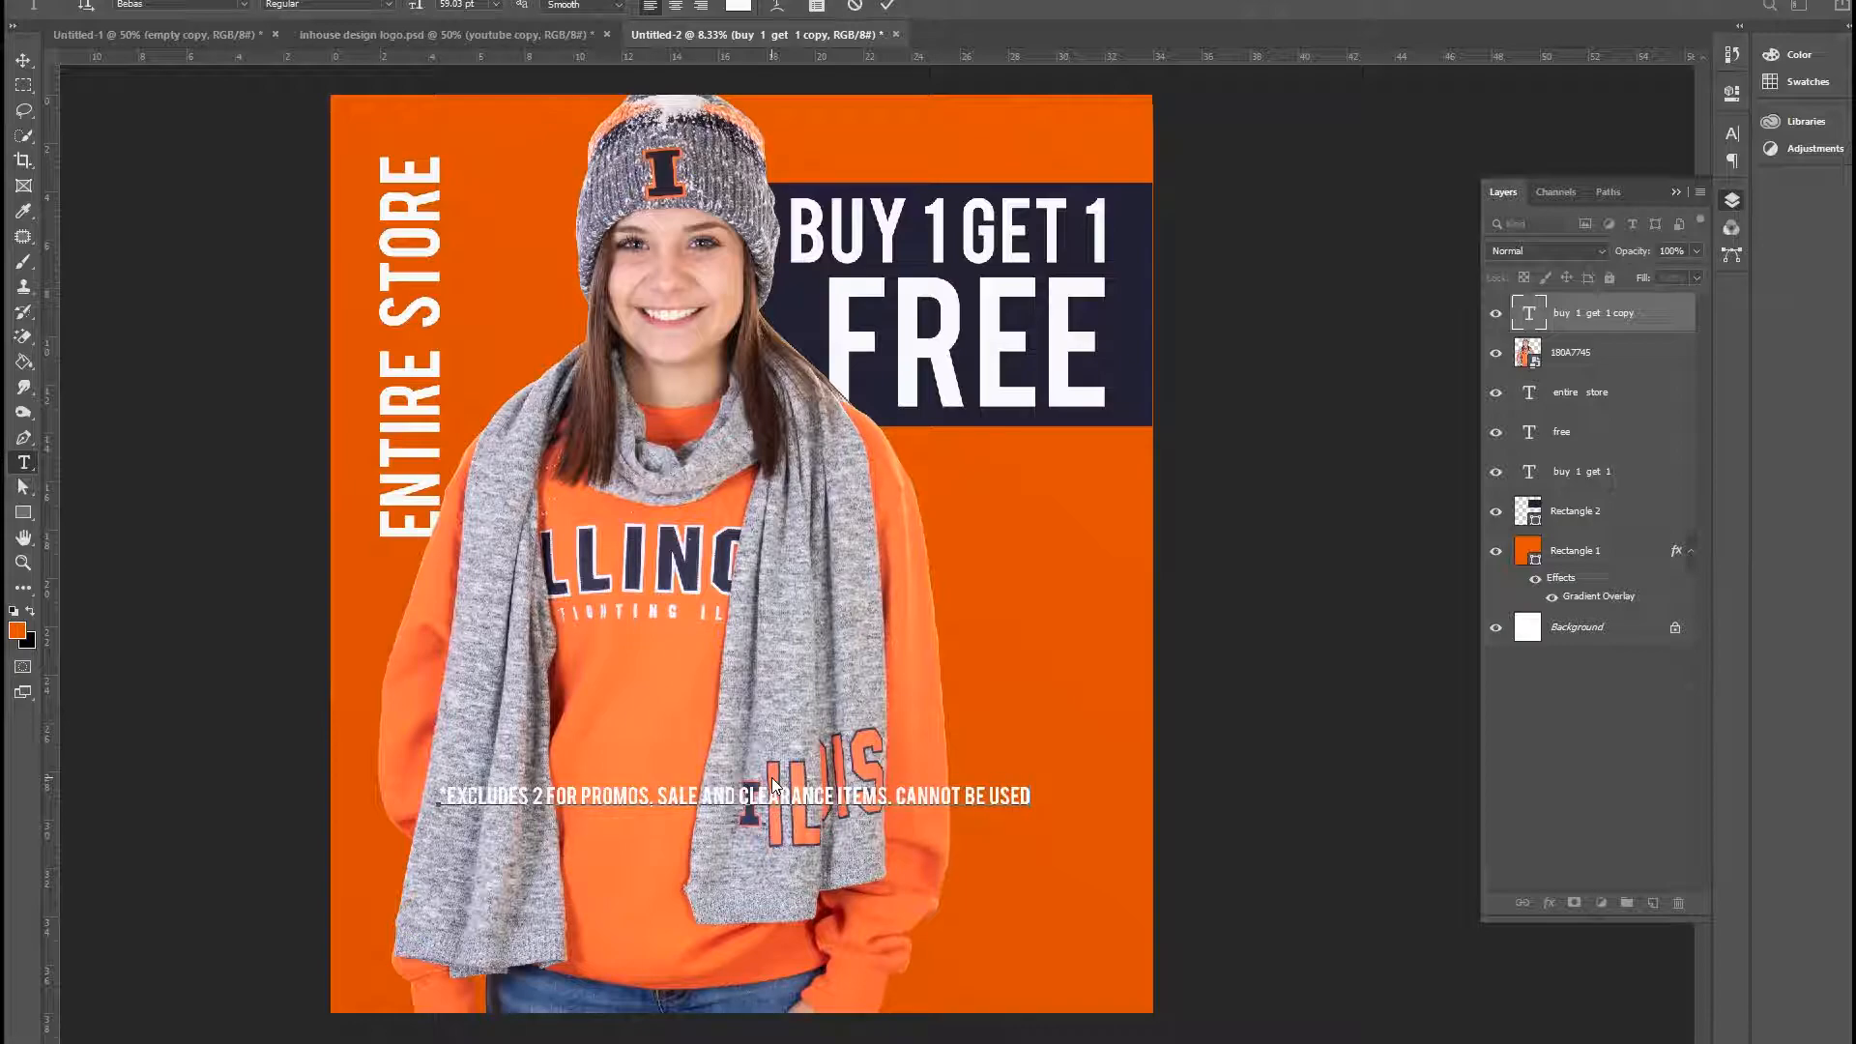
pyautogui.press('BackSpace')
pyautogui.press('BackSpace')
pyautogui.press('BackSpace')
pyautogui.press('BackSpace')
pyautogui.press('BackSpace')
pyautogui.press('BackSpace')
pyautogui.press('BackSpace')
pyautogui.press('BackSpace')
pyautogui.press('BackSpace')
pyautogui.press('BackSpace')
pyautogui.press('BackSpace')
pyautogui.press('BackSpace')
pyautogui.press('BackSpace')
pyautogui.press('BackSpace')
pyautogui.press('BackSpace')
pyautogui.write('othi')
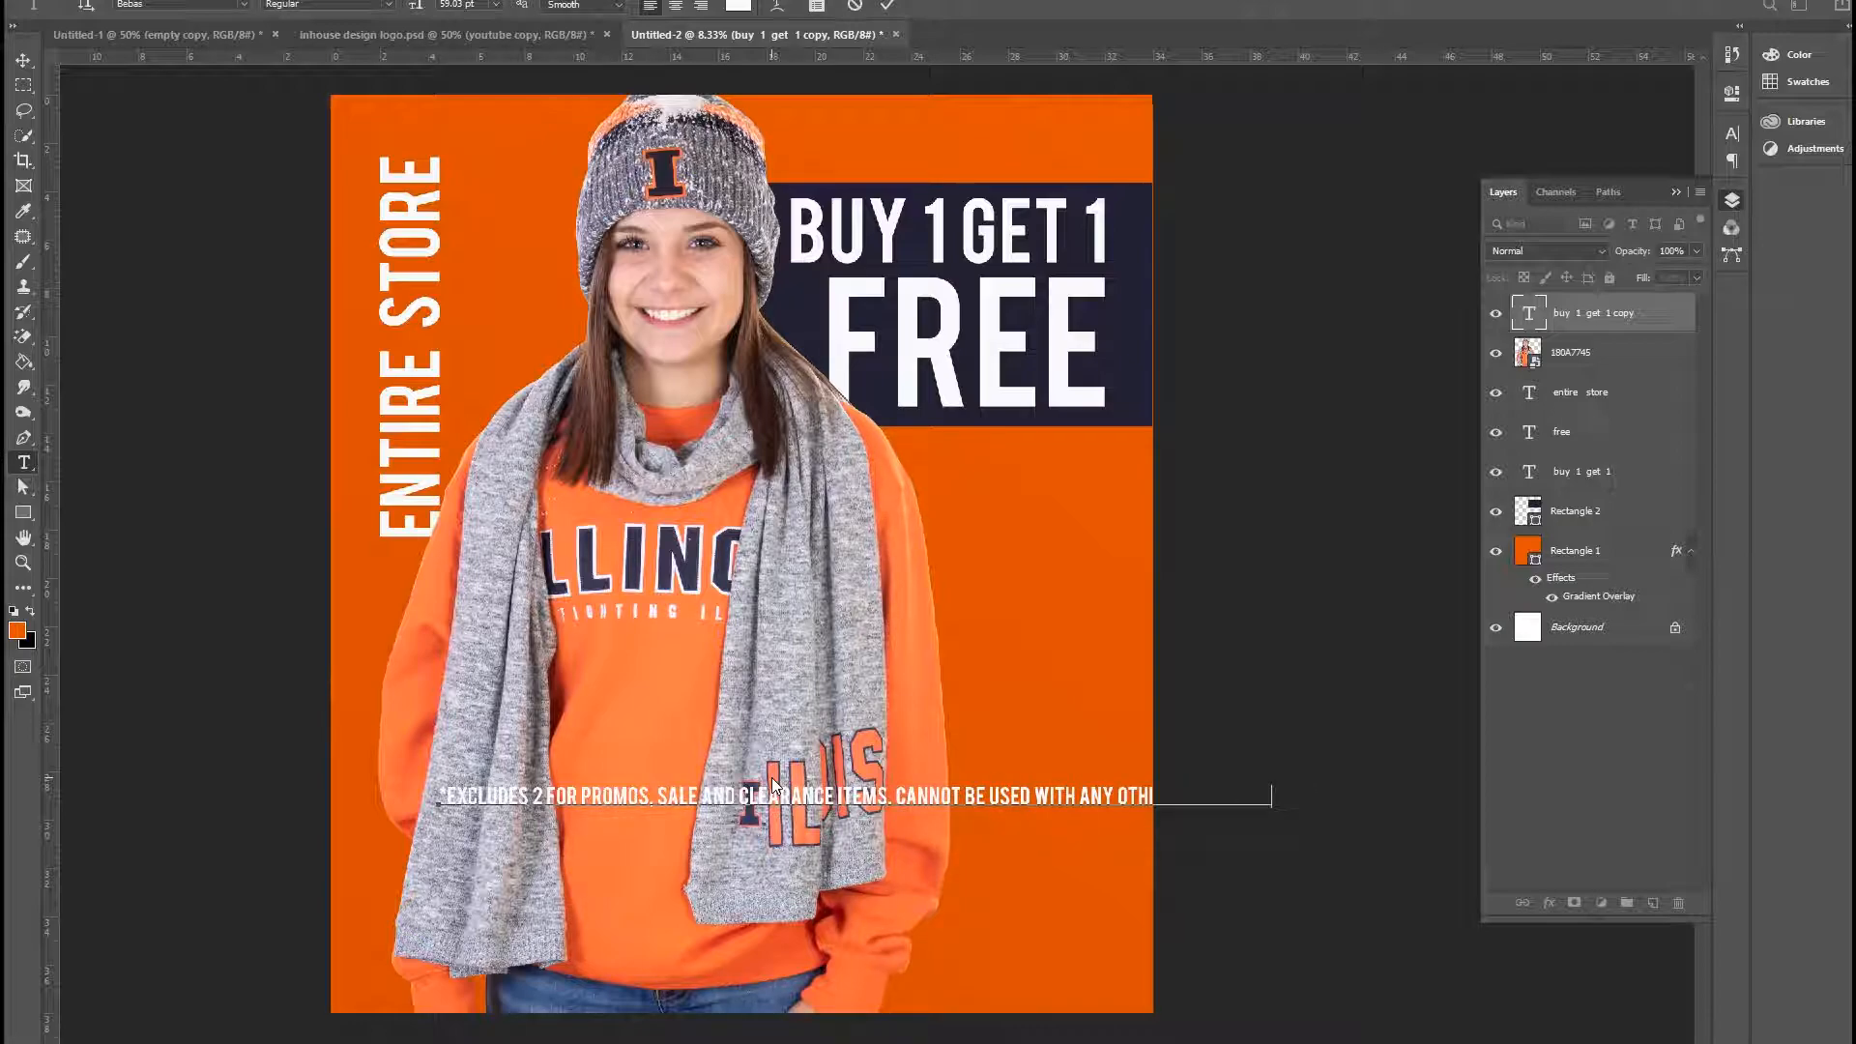
pyautogui.hotkey('ctrl', 'Return')
# Step: Scale the disclaimer line down to fit within the poster width and place it along the poster's lower edge
pyautogui.press('v')
pyautogui.moveTo(1130, 788); pyautogui.dragTo(1060, 773)
pyautogui.hotkey('ctrl', 't')
pyautogui.moveTo(1473, 756); pyautogui.dragTo(1097, 781)
pyautogui.press('Return')
pyautogui.moveTo(996, 773); pyautogui.dragTo(998, 984)
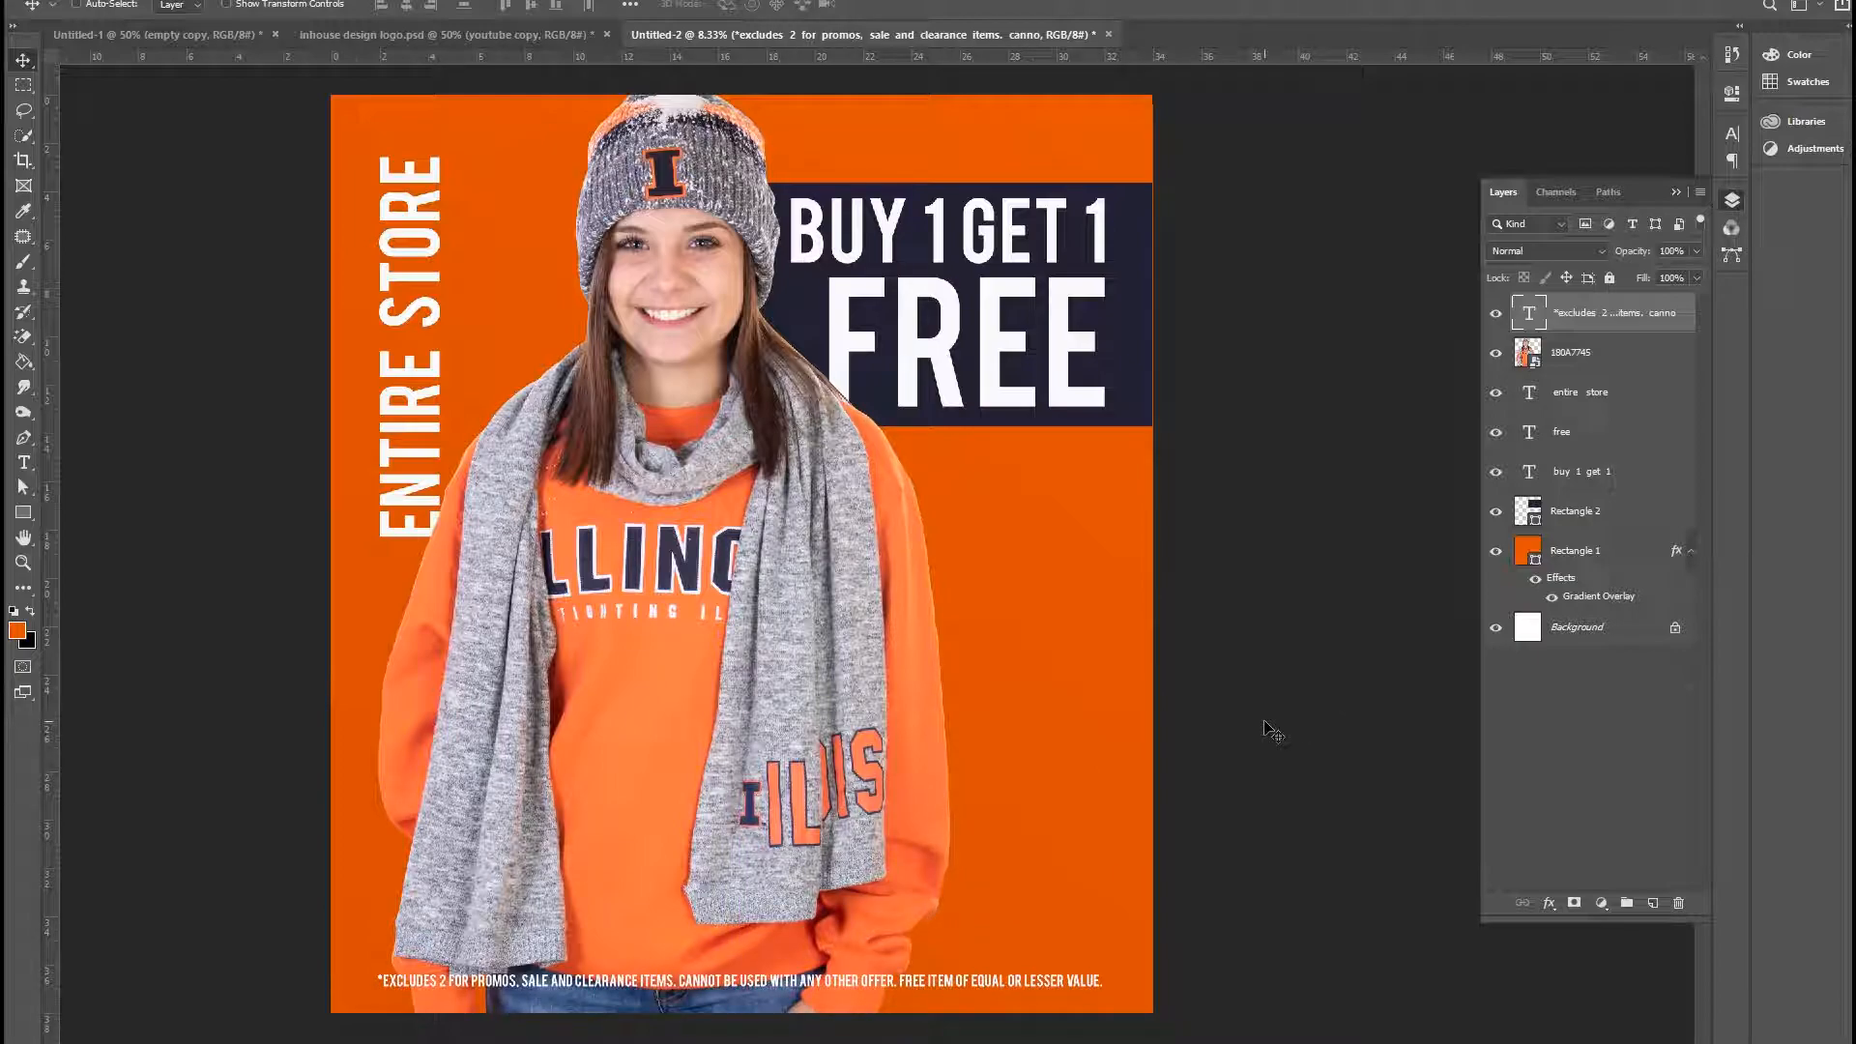
pyautogui.scroll(-1, 965, 628)
pyautogui.scroll(1, 1425, 580)
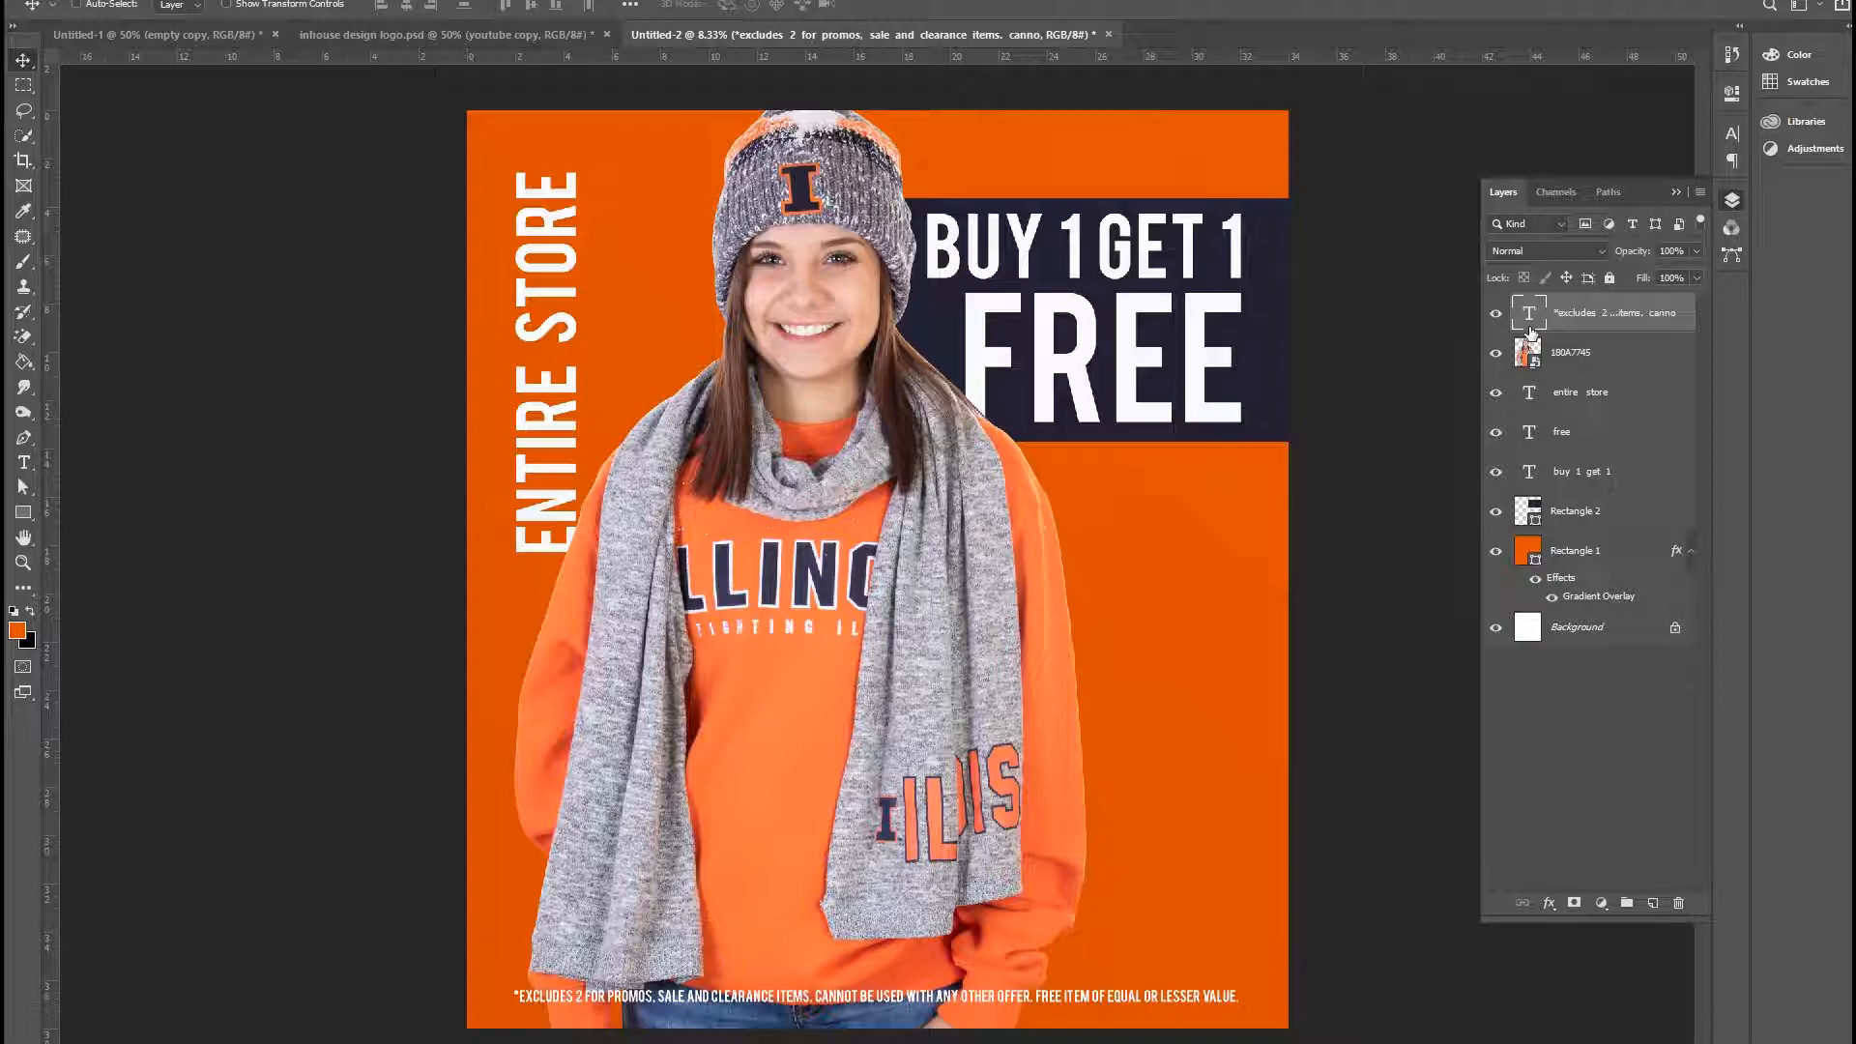
# Step: Create a new layer group, put every layer except Background into it and collapse it
pyautogui.click(1627, 902)
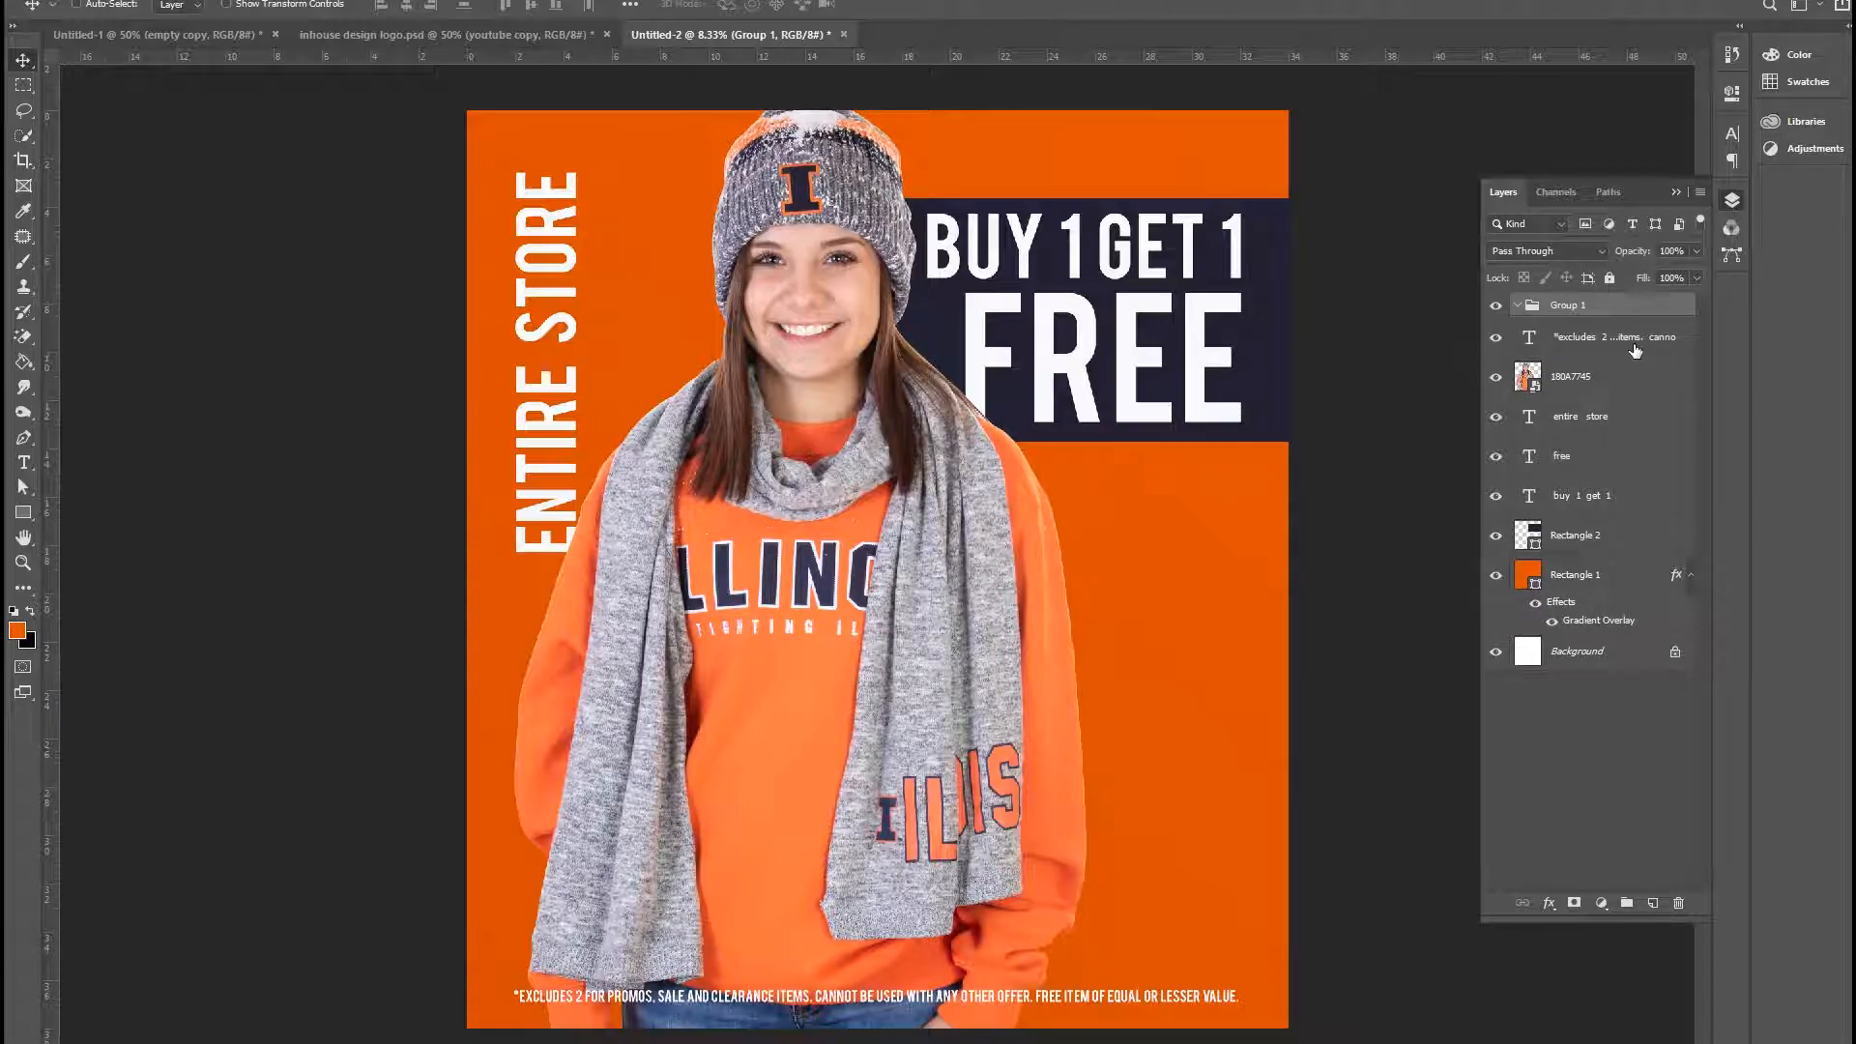
pyautogui.click(1633, 350)
pyautogui.keyDown('shift'); pyautogui.click(1604, 574); pyautogui.keyUp('shift')
pyautogui.moveTo(1604, 574); pyautogui.dragTo(1510, 308)
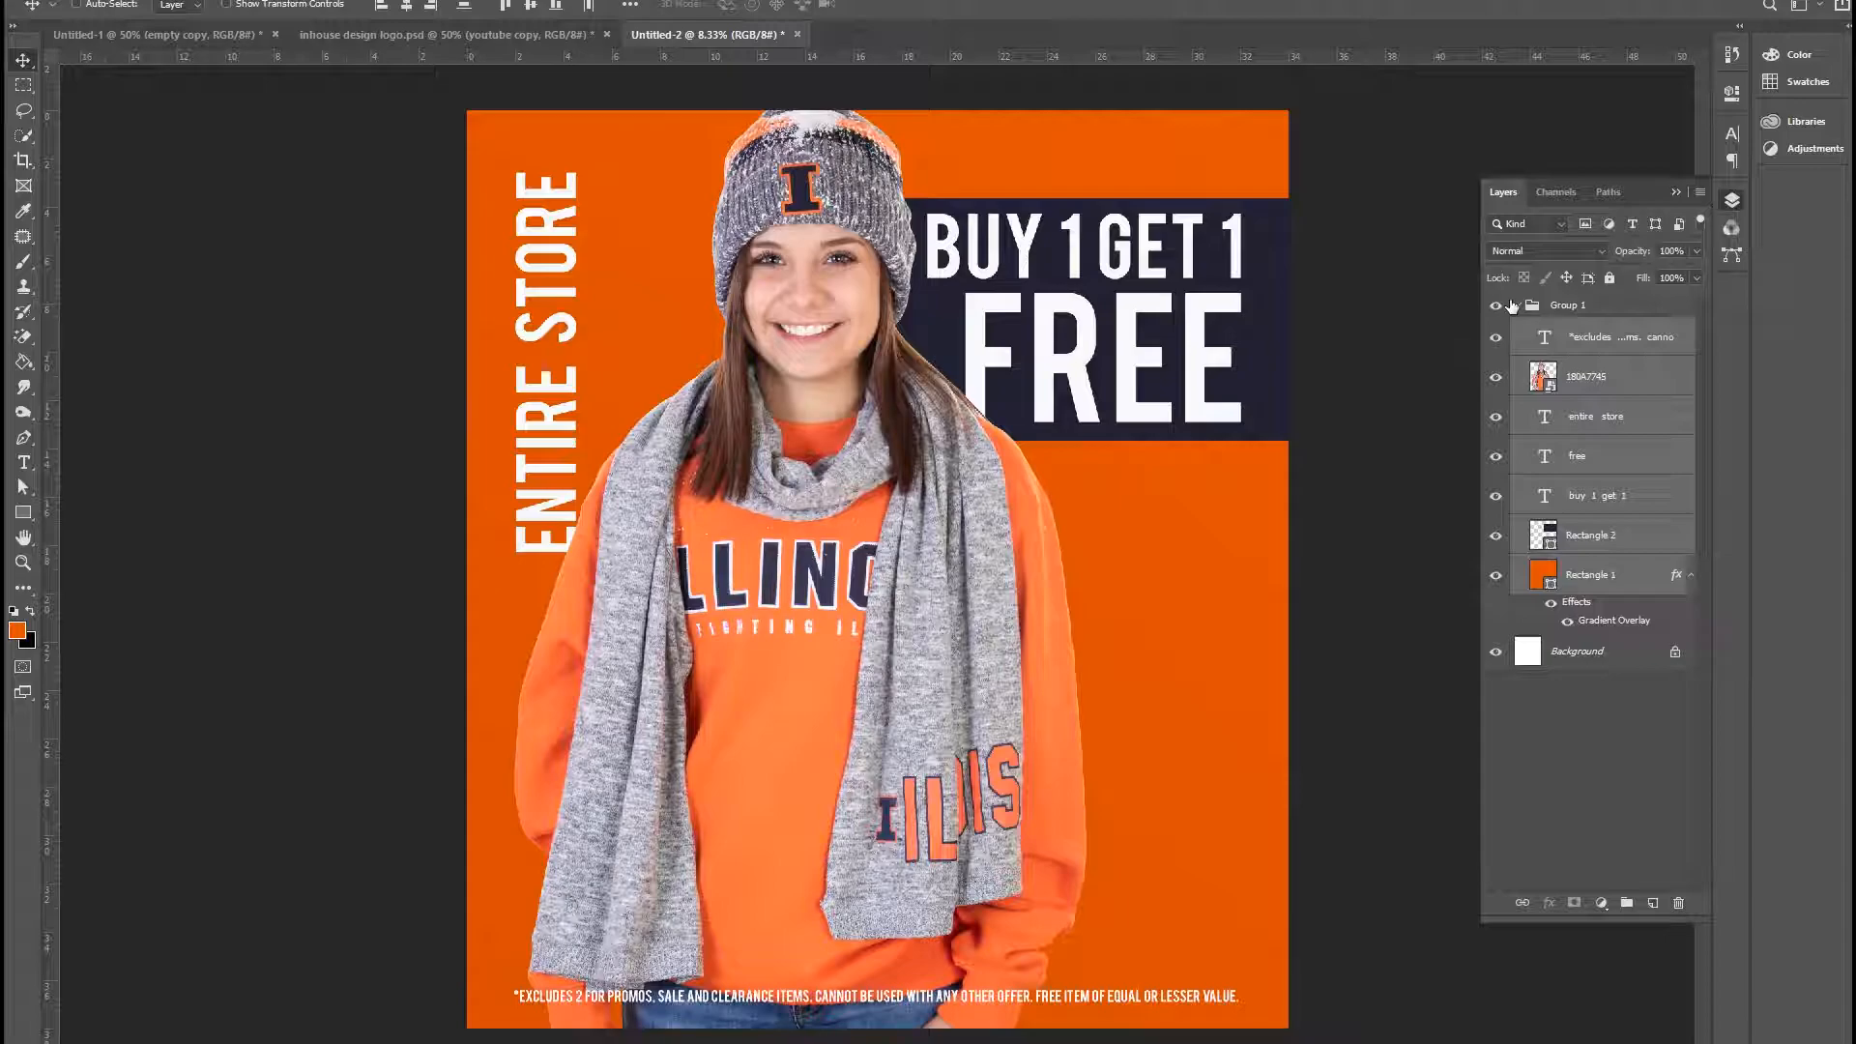
pyautogui.click(1515, 306)
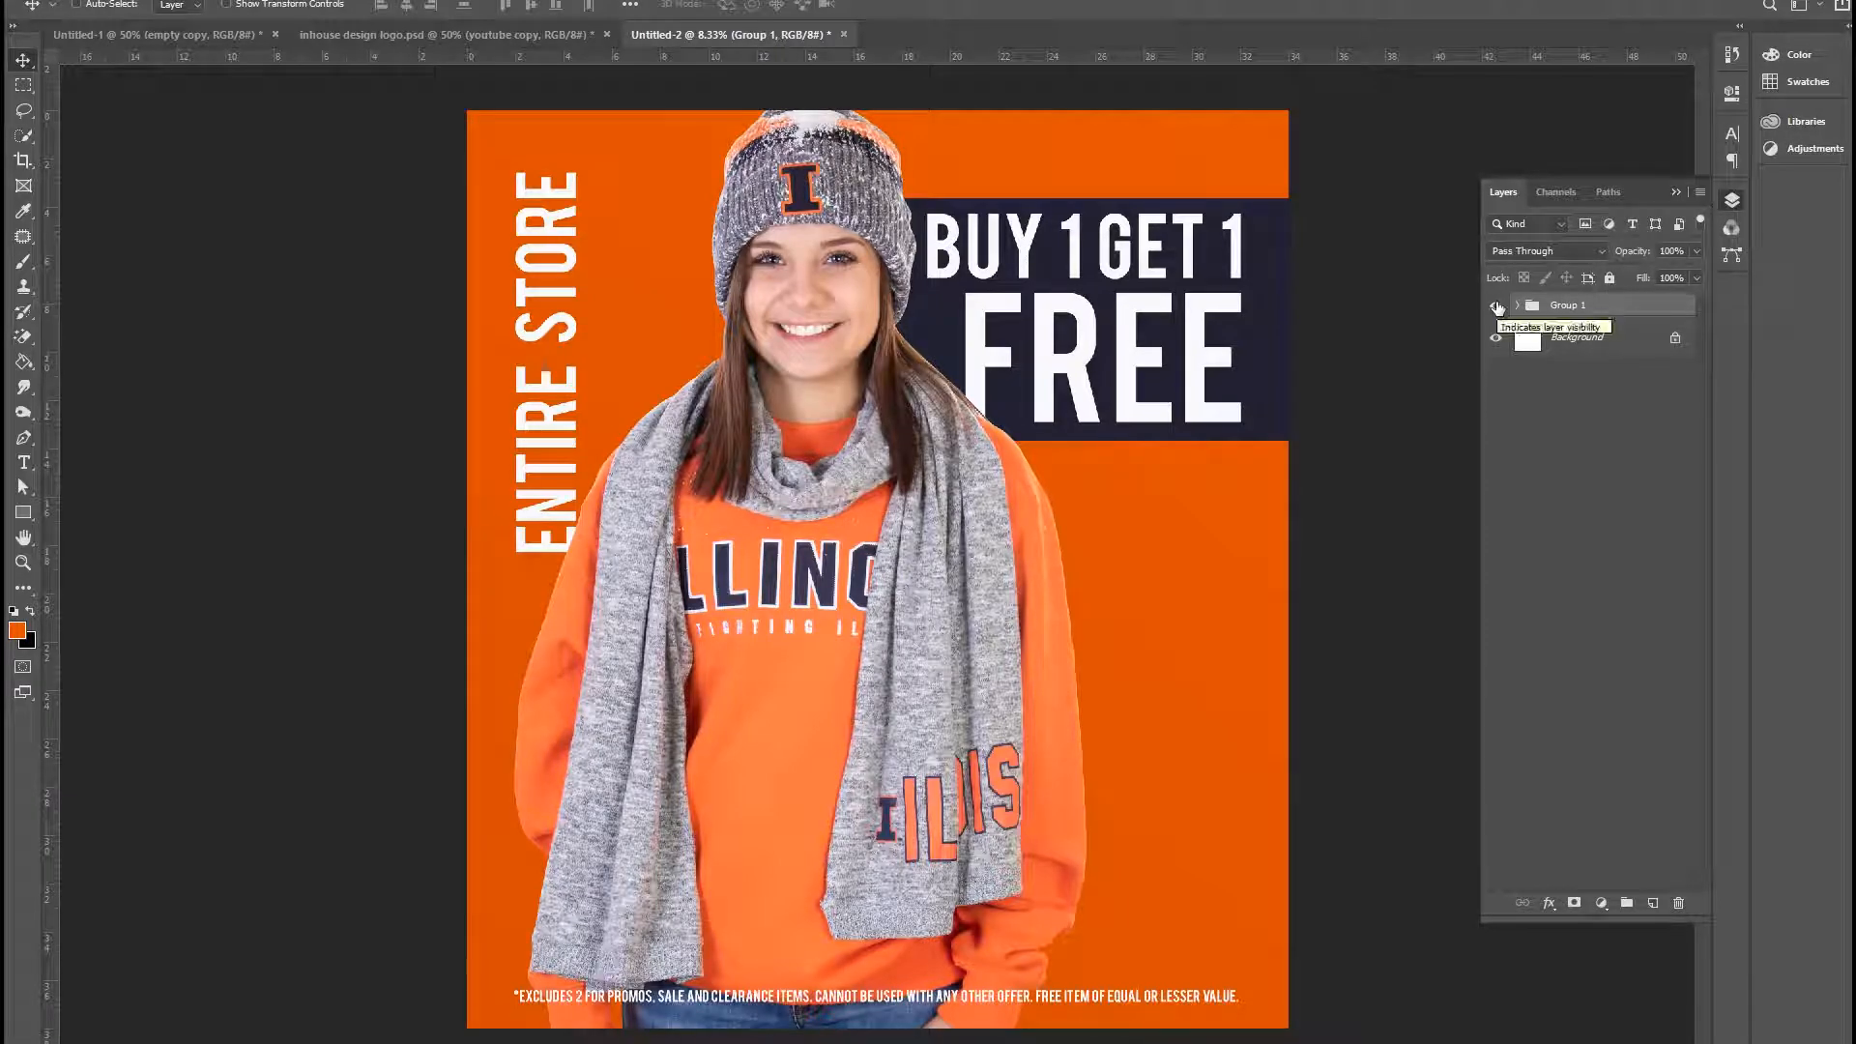
# Step: Sample the navy of the offer rectangle as the foreground colour
pyautogui.click(1516, 306)
pyautogui.press('i')
pyautogui.click(1267, 333)
pyautogui.click(1517, 306)
# Step: Take the orange Rectangle 1 layer out of Group 1 to sit just above Background, and hide the group
pyautogui.click(1495, 305)
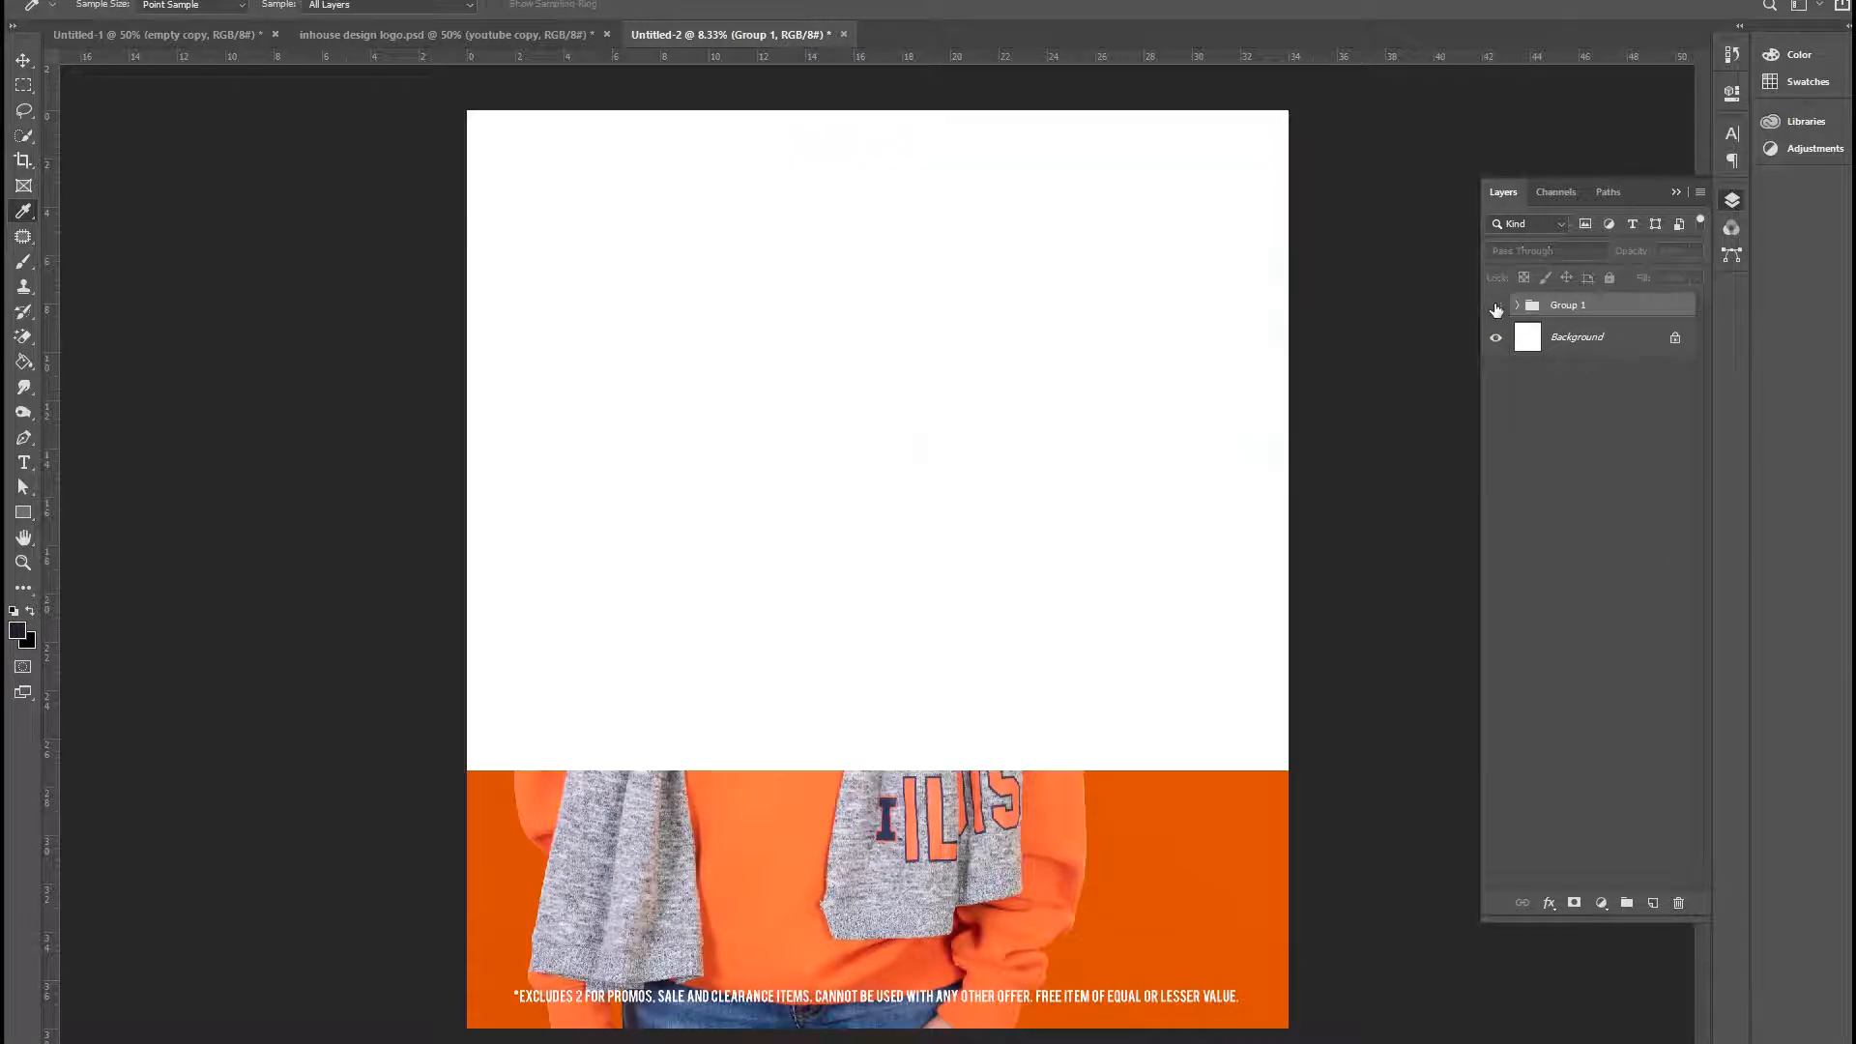
pyautogui.click(1497, 307)
pyautogui.press('v')
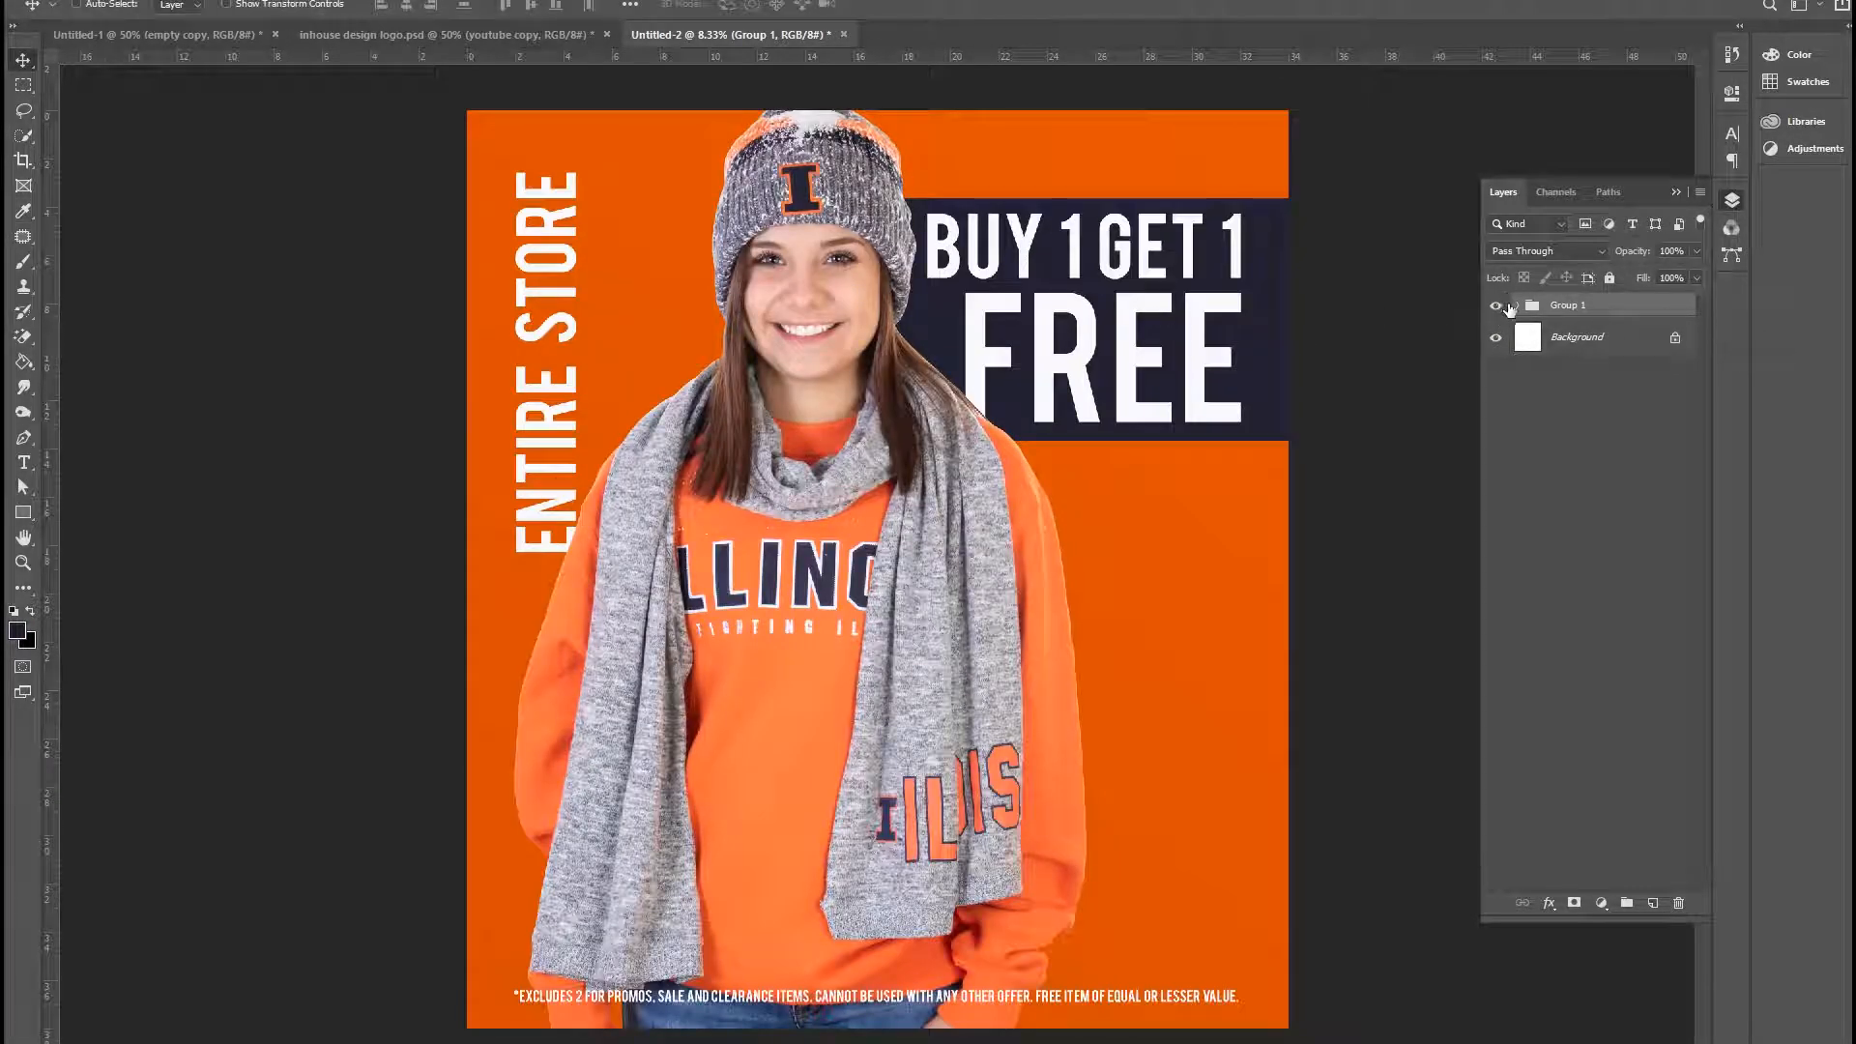
pyautogui.click(1517, 305)
pyautogui.moveTo(1641, 583); pyautogui.dragTo(1636, 638)
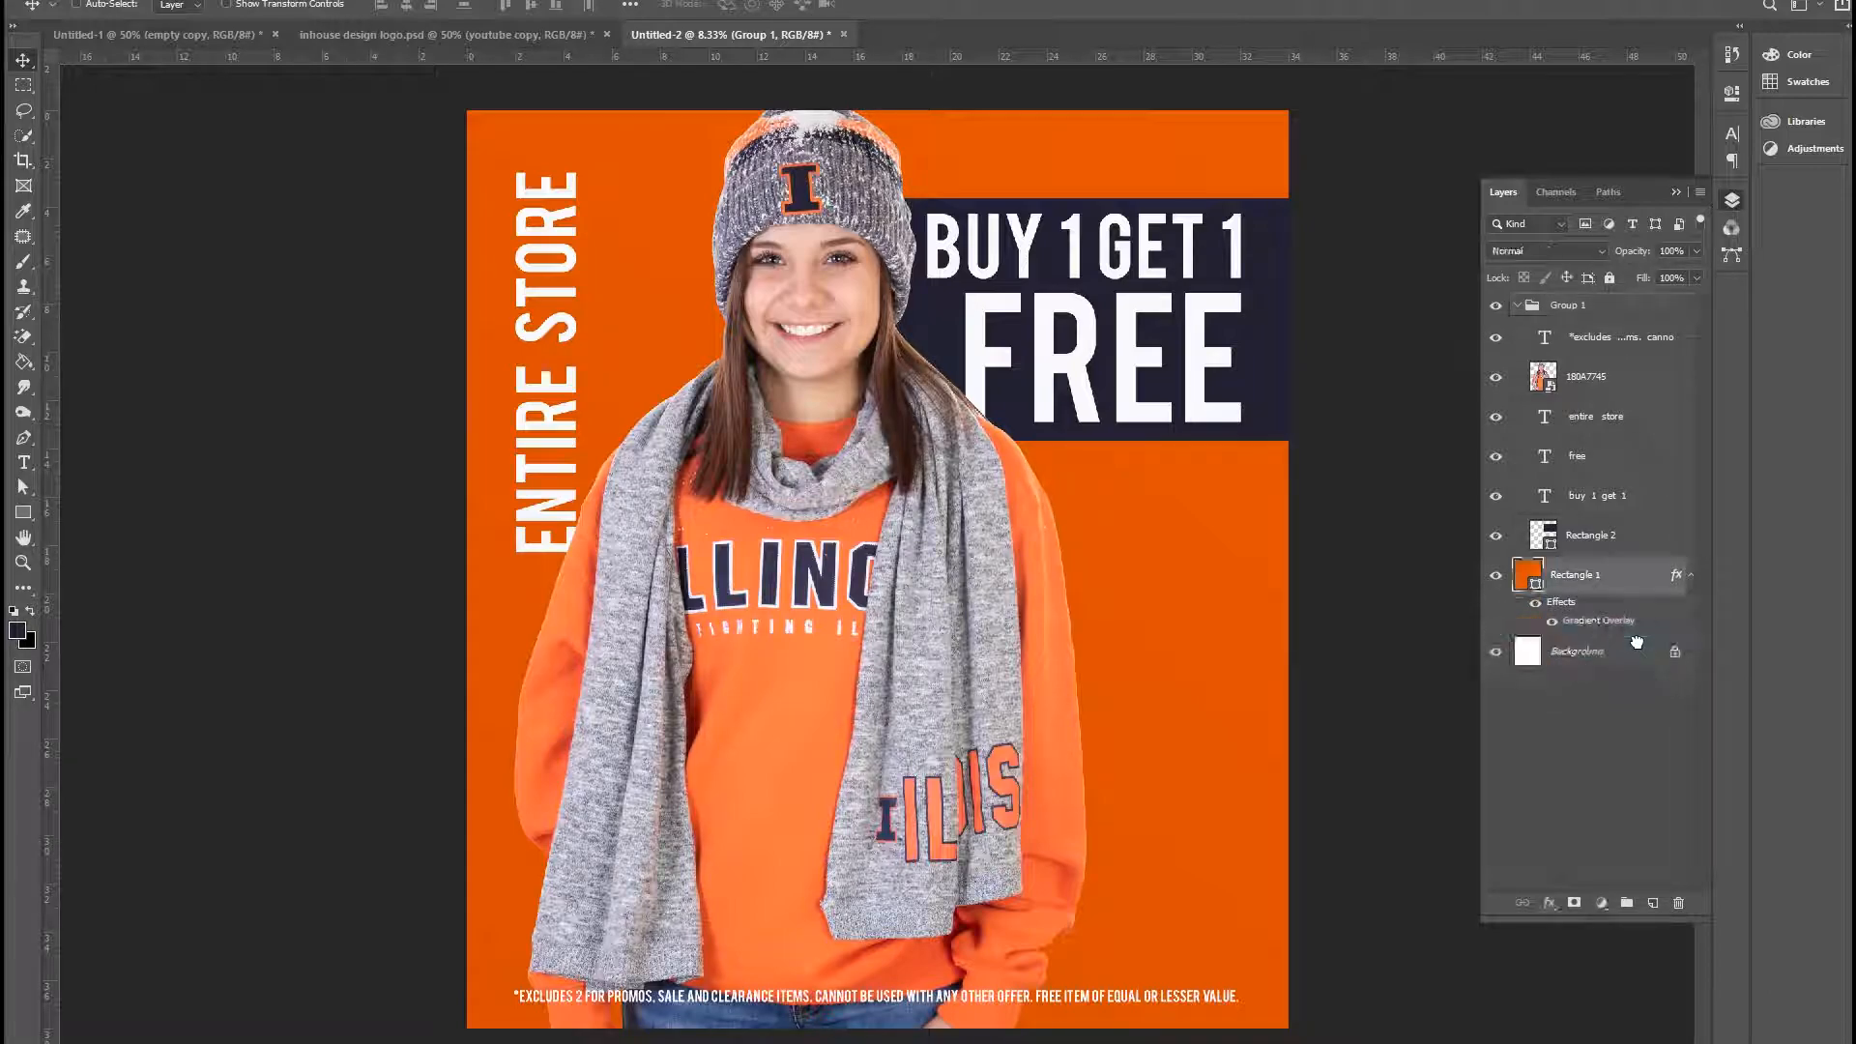
pyautogui.click(1517, 306)
pyautogui.click(1497, 305)
pyautogui.click(1621, 312)
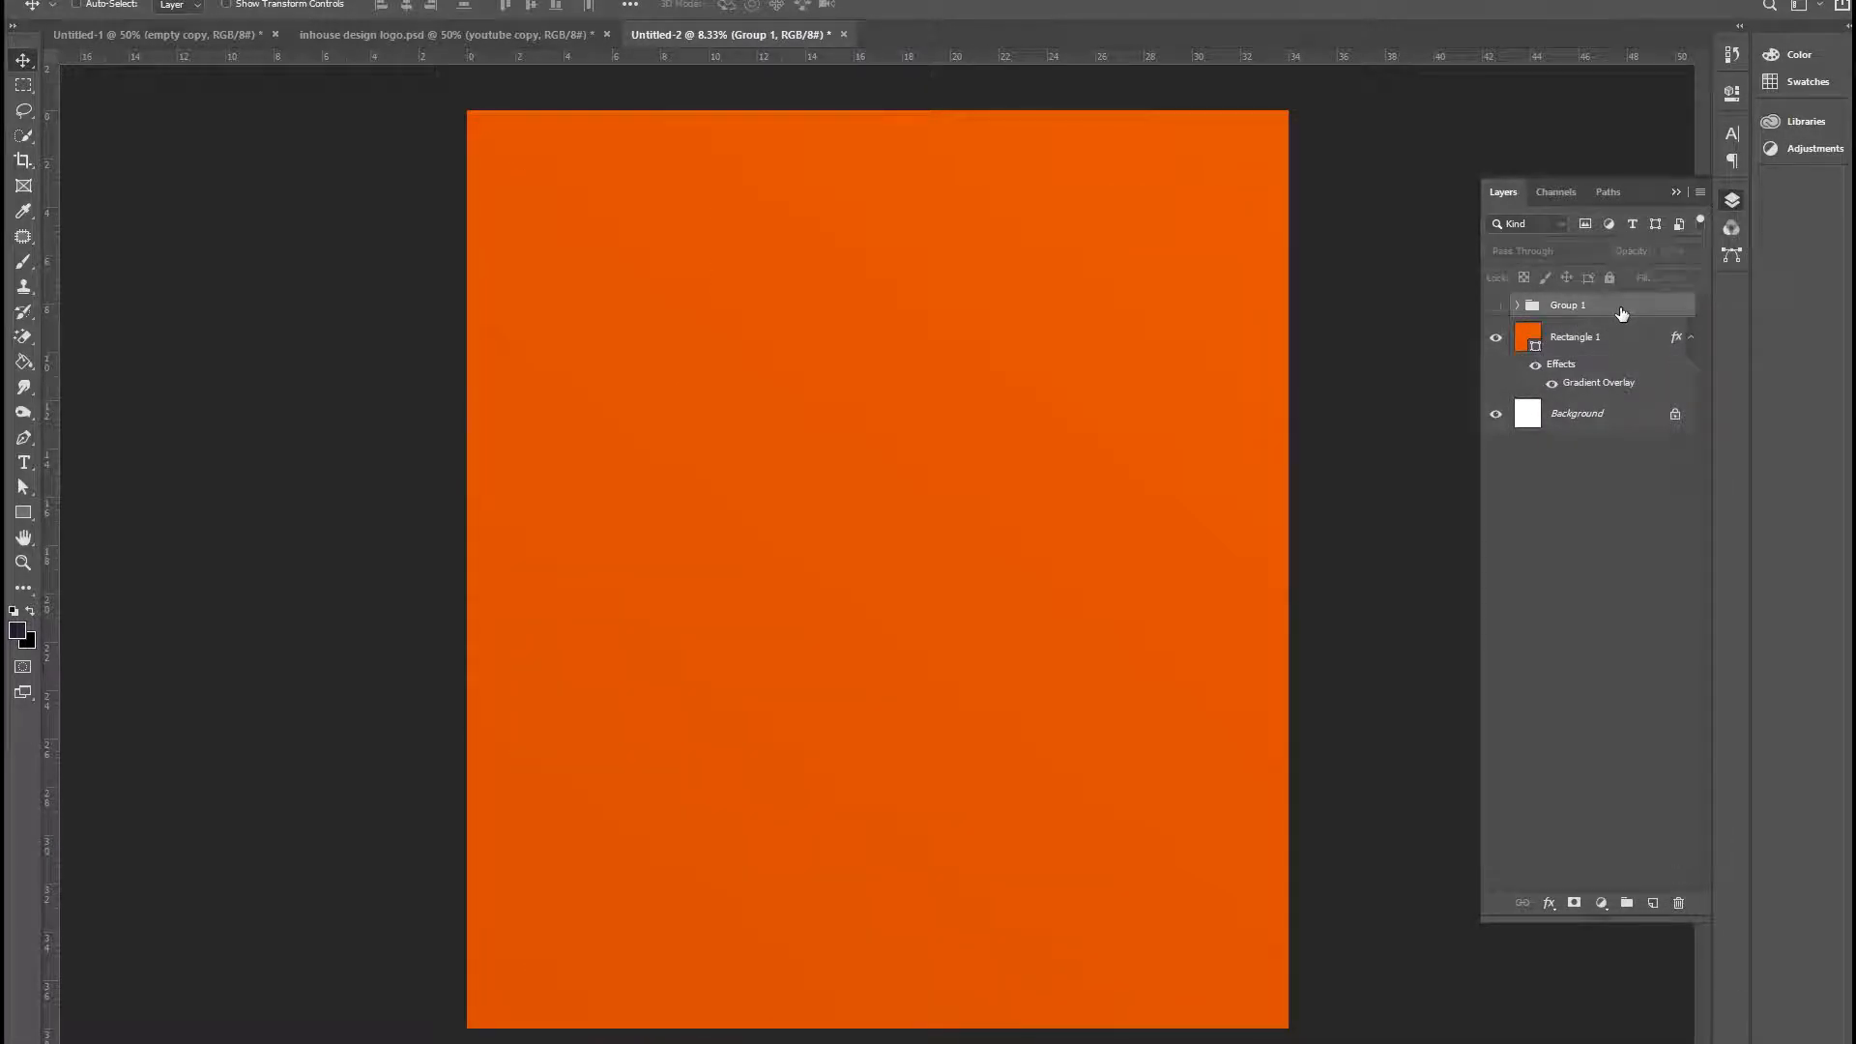
# Step: Add a new centred text line reading "ENTIRE STORE" on the upper part of the orange poster
pyautogui.press('t')
pyautogui.click(866, 363)
pyautogui.write('ENTIRE')
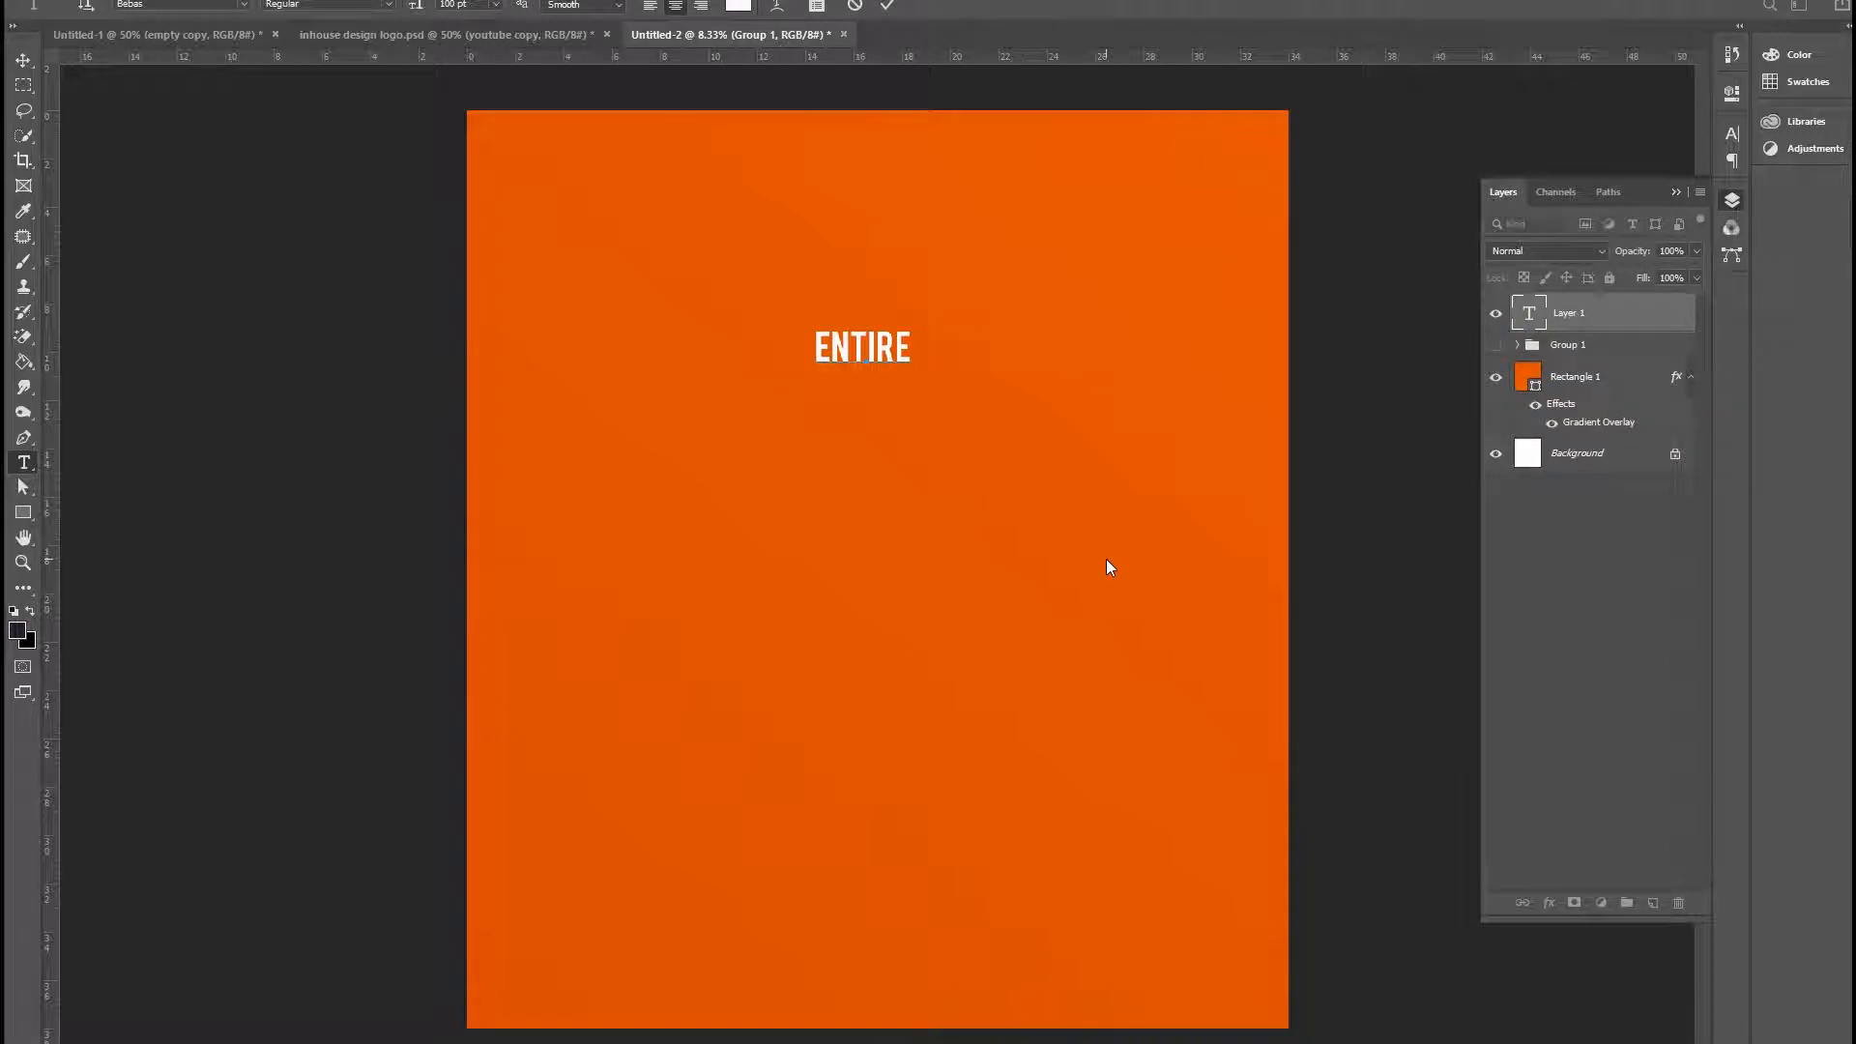
pyautogui.write(' STORE')
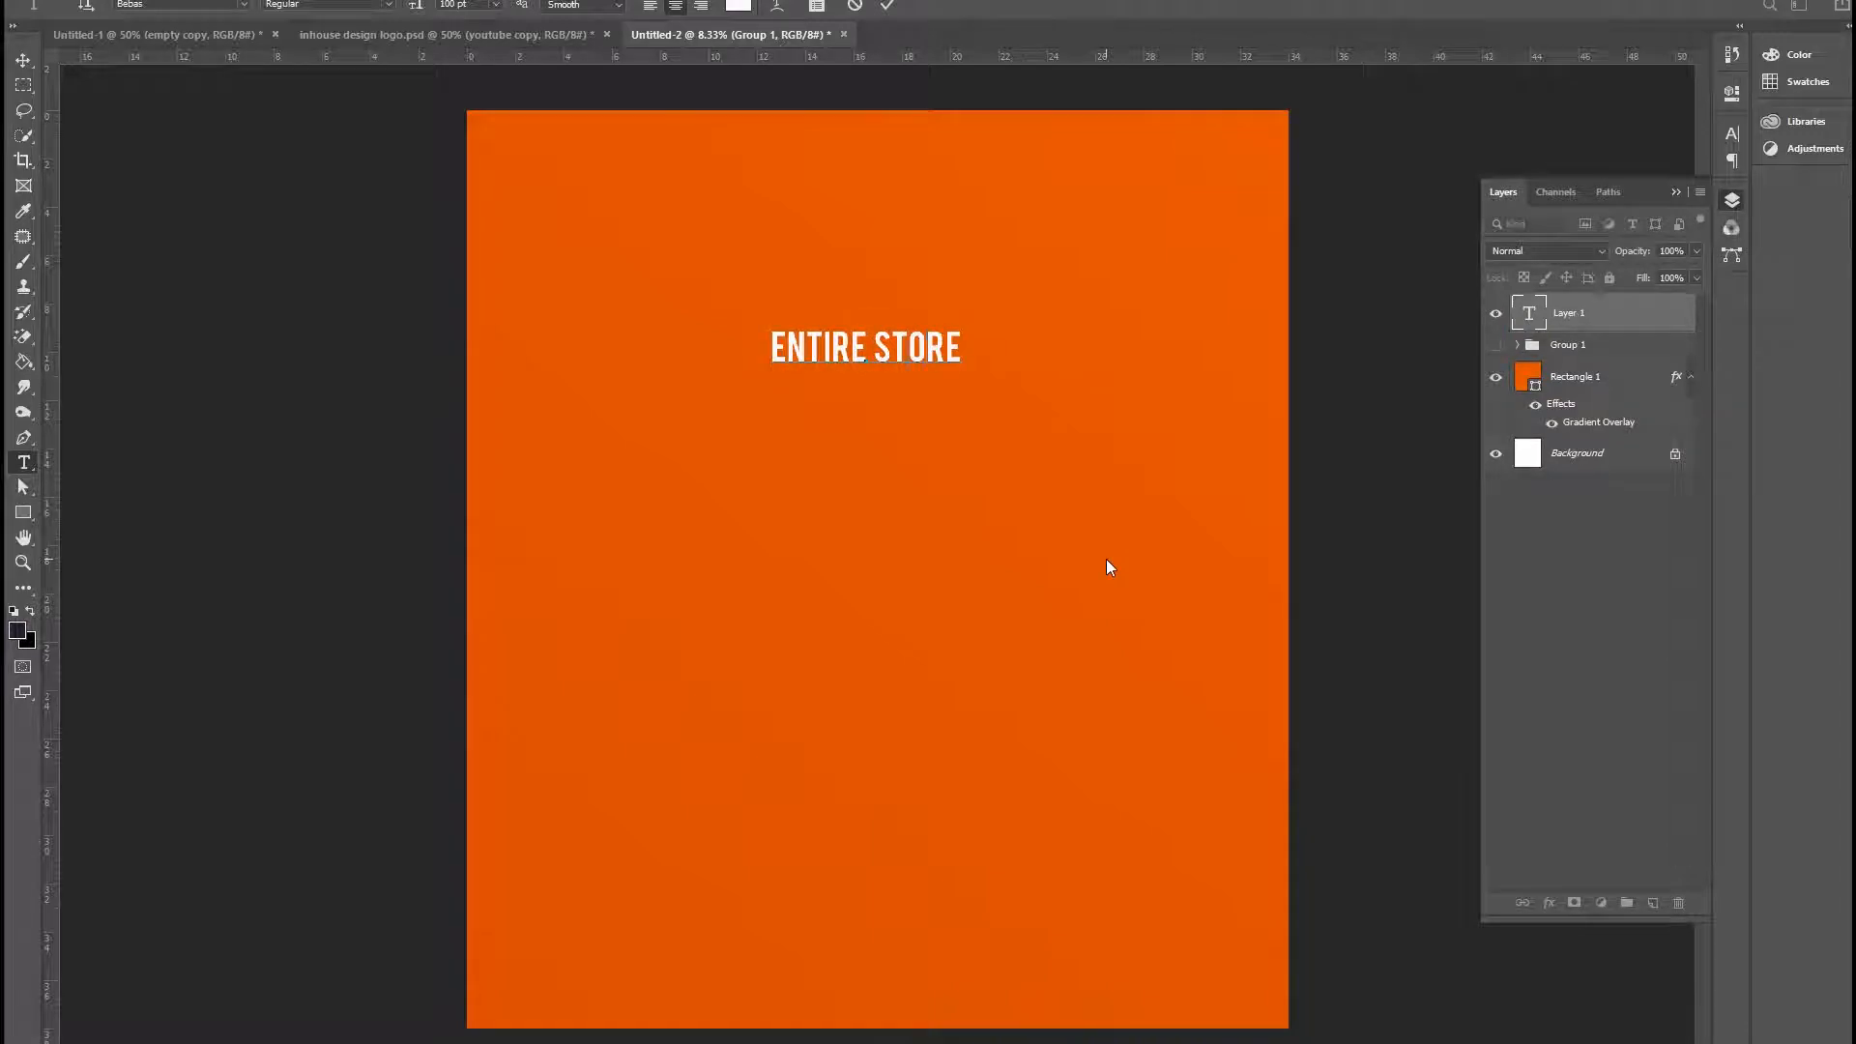
pyautogui.hotkey('ctrl', 'Return')
pyautogui.click(23, 60)
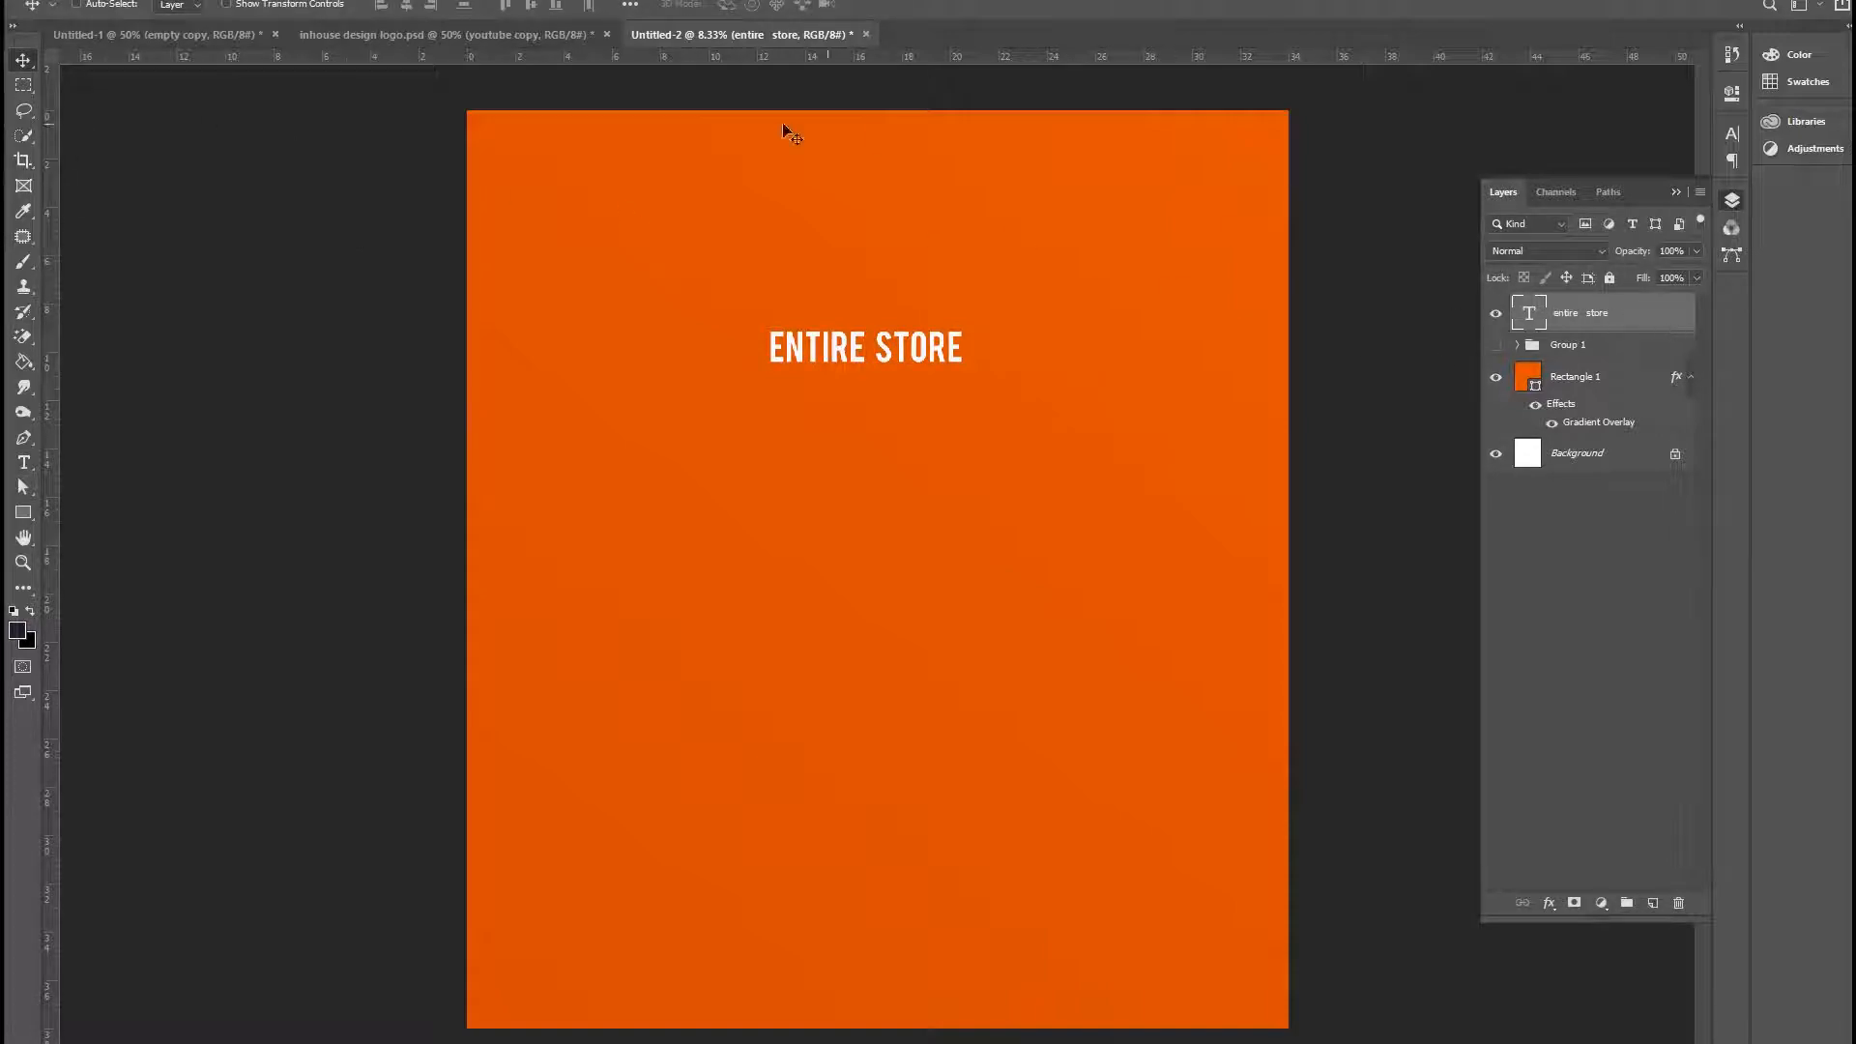
# Step: Change the colour of the new "ENTIRE STORE" text to navy 212032, sampled from the foreground colour
pyautogui.click(23, 463)
pyautogui.click(736, 7)
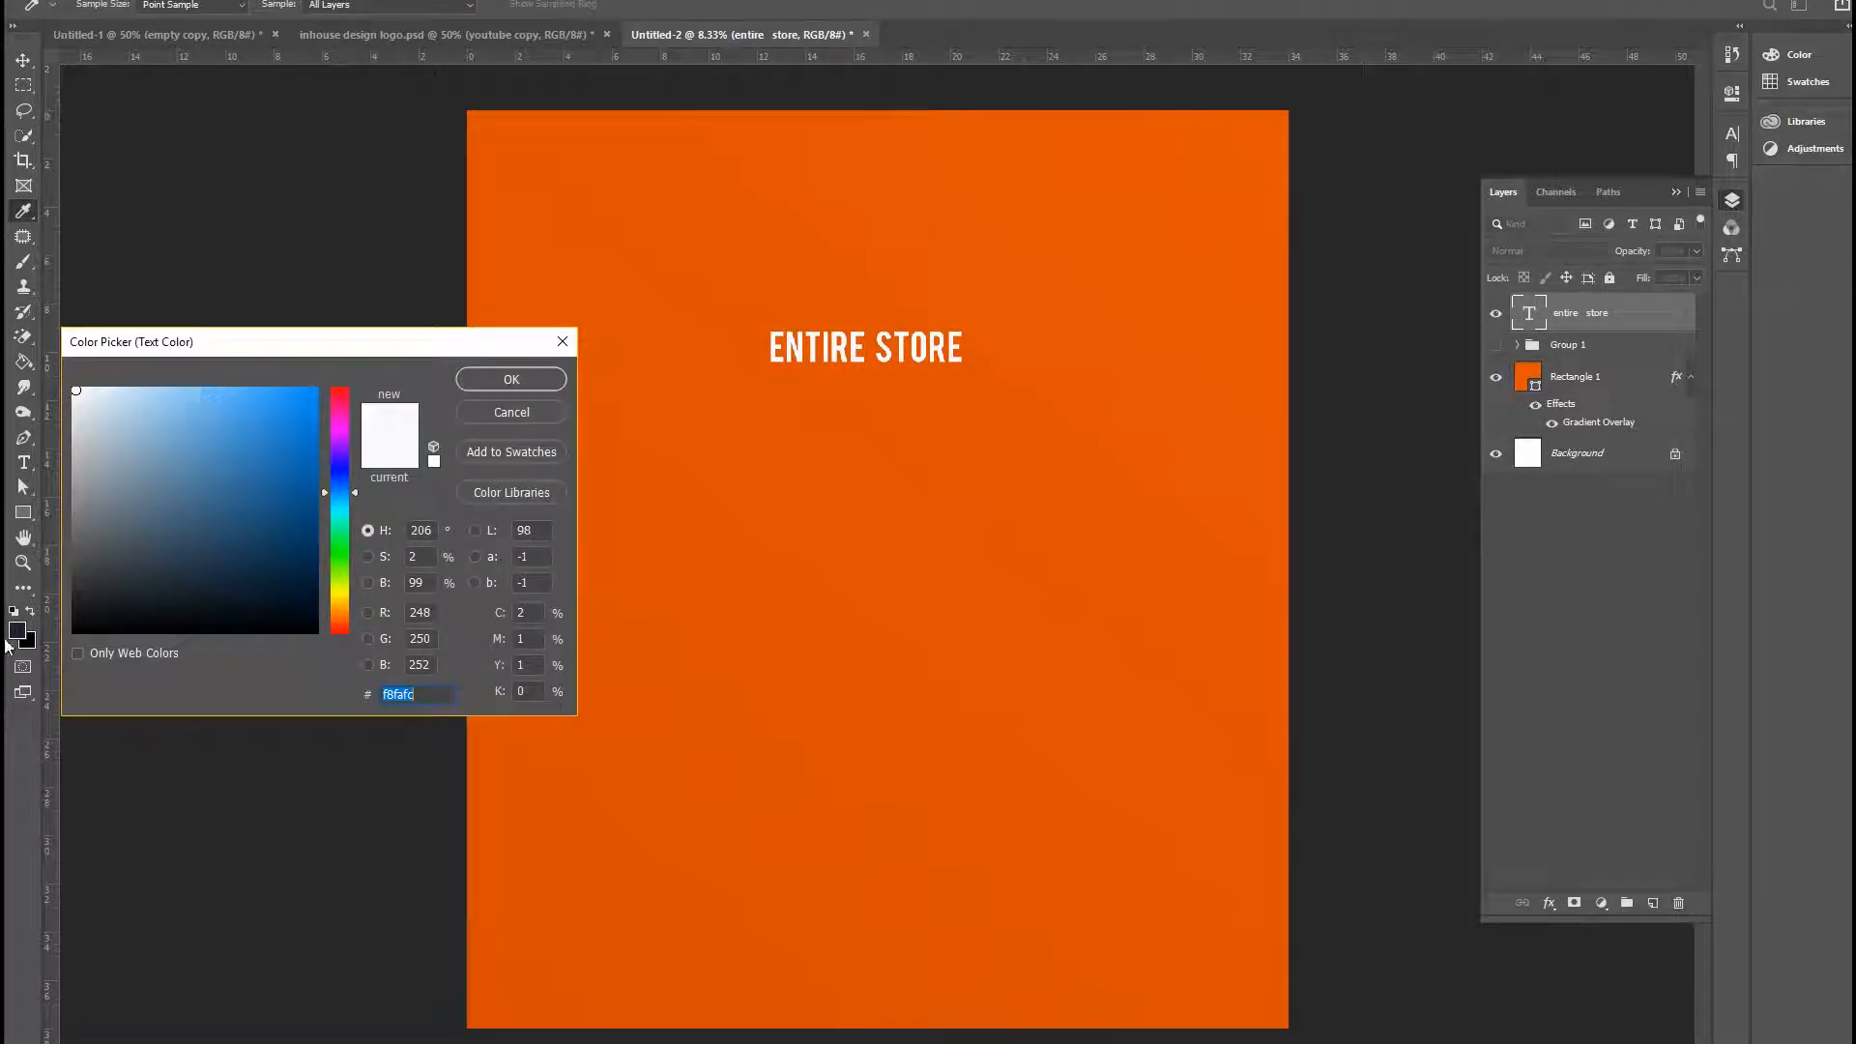
pyautogui.write('000000')
pyautogui.click(20, 630)
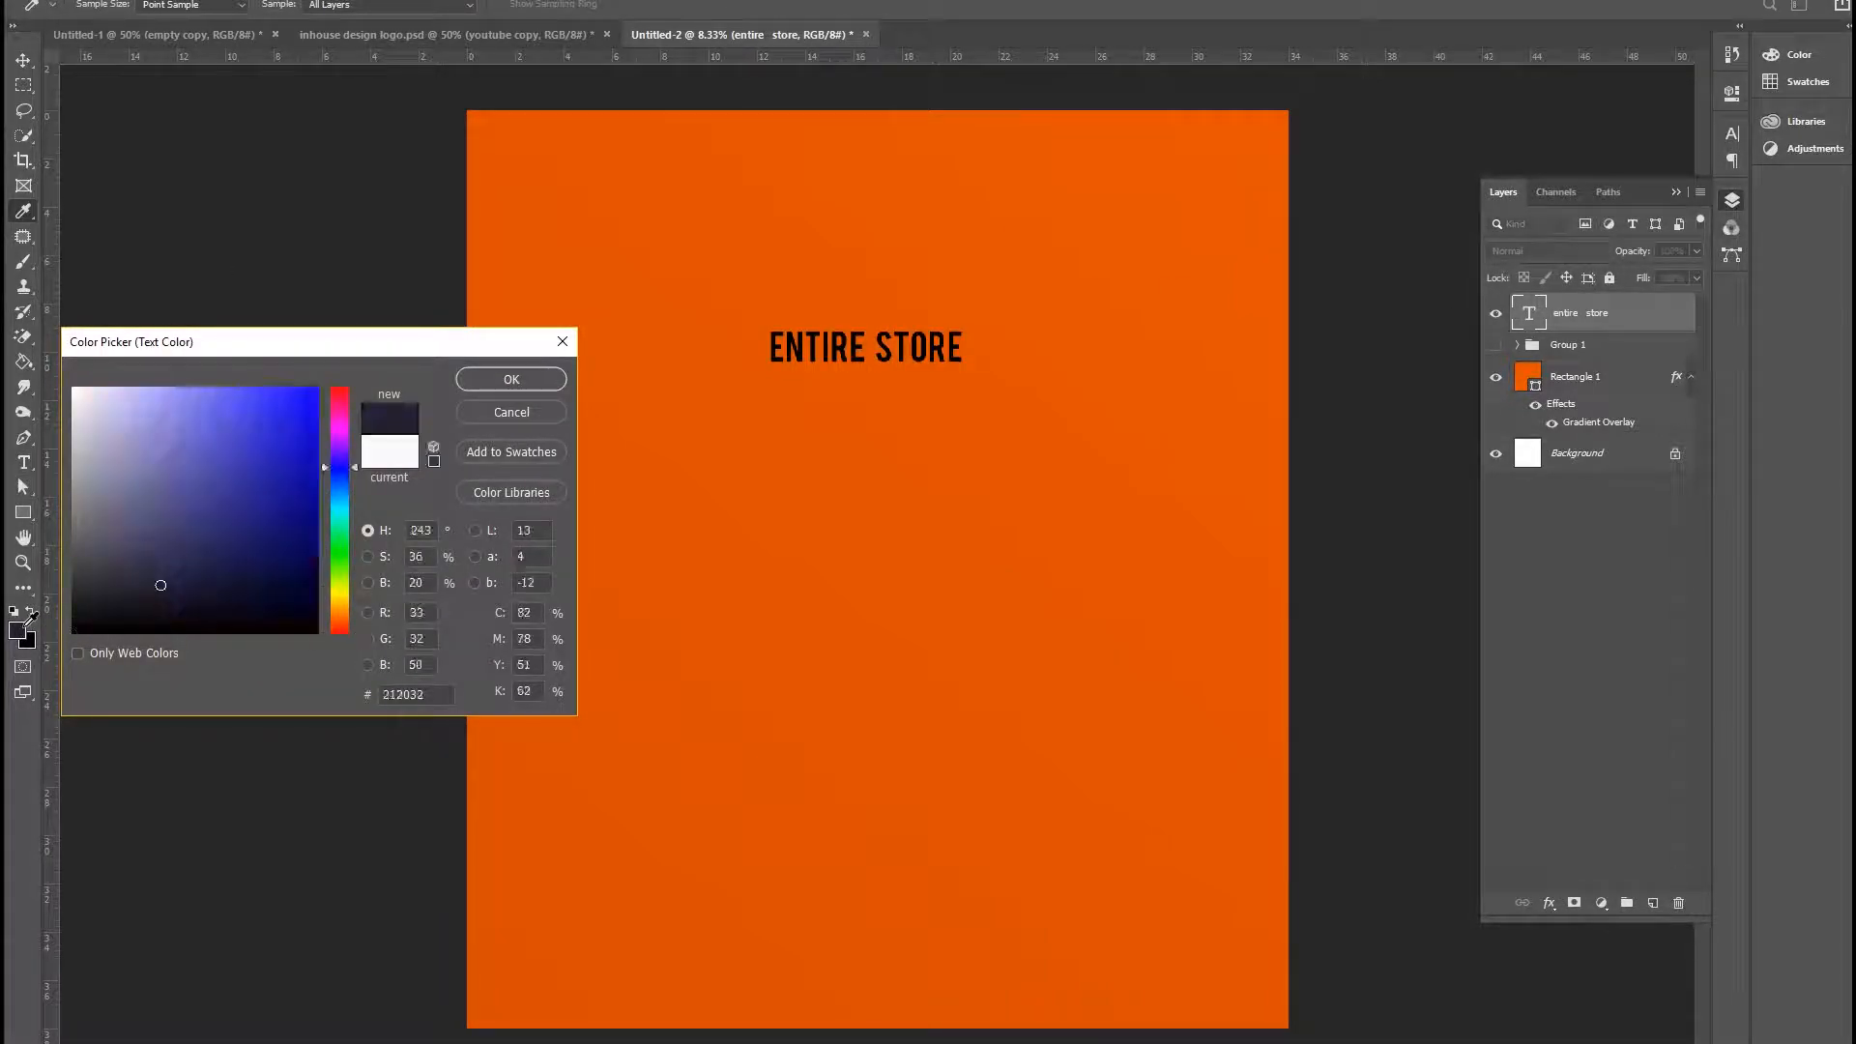
pyautogui.click(507, 379)
# Step: Enlarge the navy "ENTIRE STORE" text to roughly three-quarters of the poster width and position it near the poster's upper edge
pyautogui.click(23, 60)
pyautogui.moveTo(994, 348); pyautogui.dragTo(1135, 553)
pyautogui.hotkey('ctrl', 't')
pyautogui.press('Return')
pyautogui.moveTo(1044, 380); pyautogui.dragTo(1007, 363)
pyautogui.hotkey('ctrl', 't')
pyautogui.moveTo(1121, 376); pyautogui.dragTo(1170, 437)
pyautogui.press('Return')
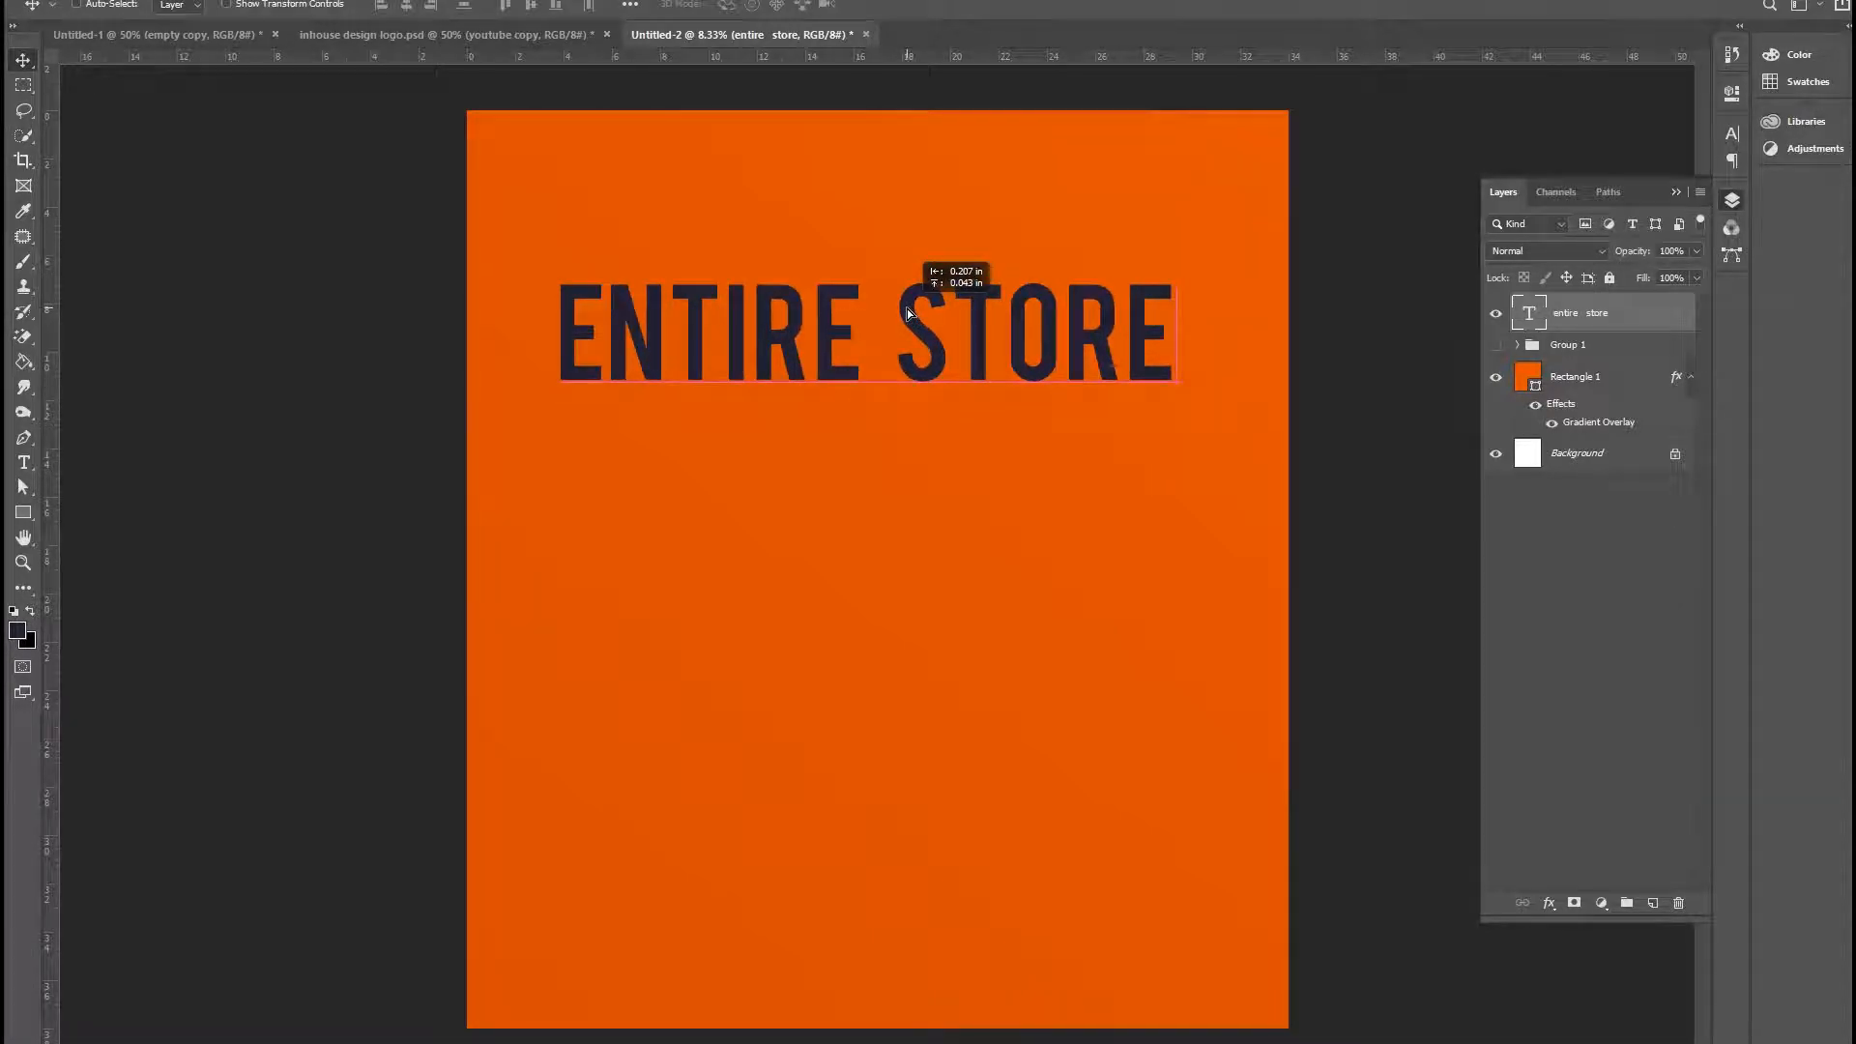
# Step: With Group 1 hidden and its three text layers duplicated outside it, move the "BUY 1 GET 1" and "FREE" copies below "ENTIRE STORE"
pyautogui.click(1496, 464)
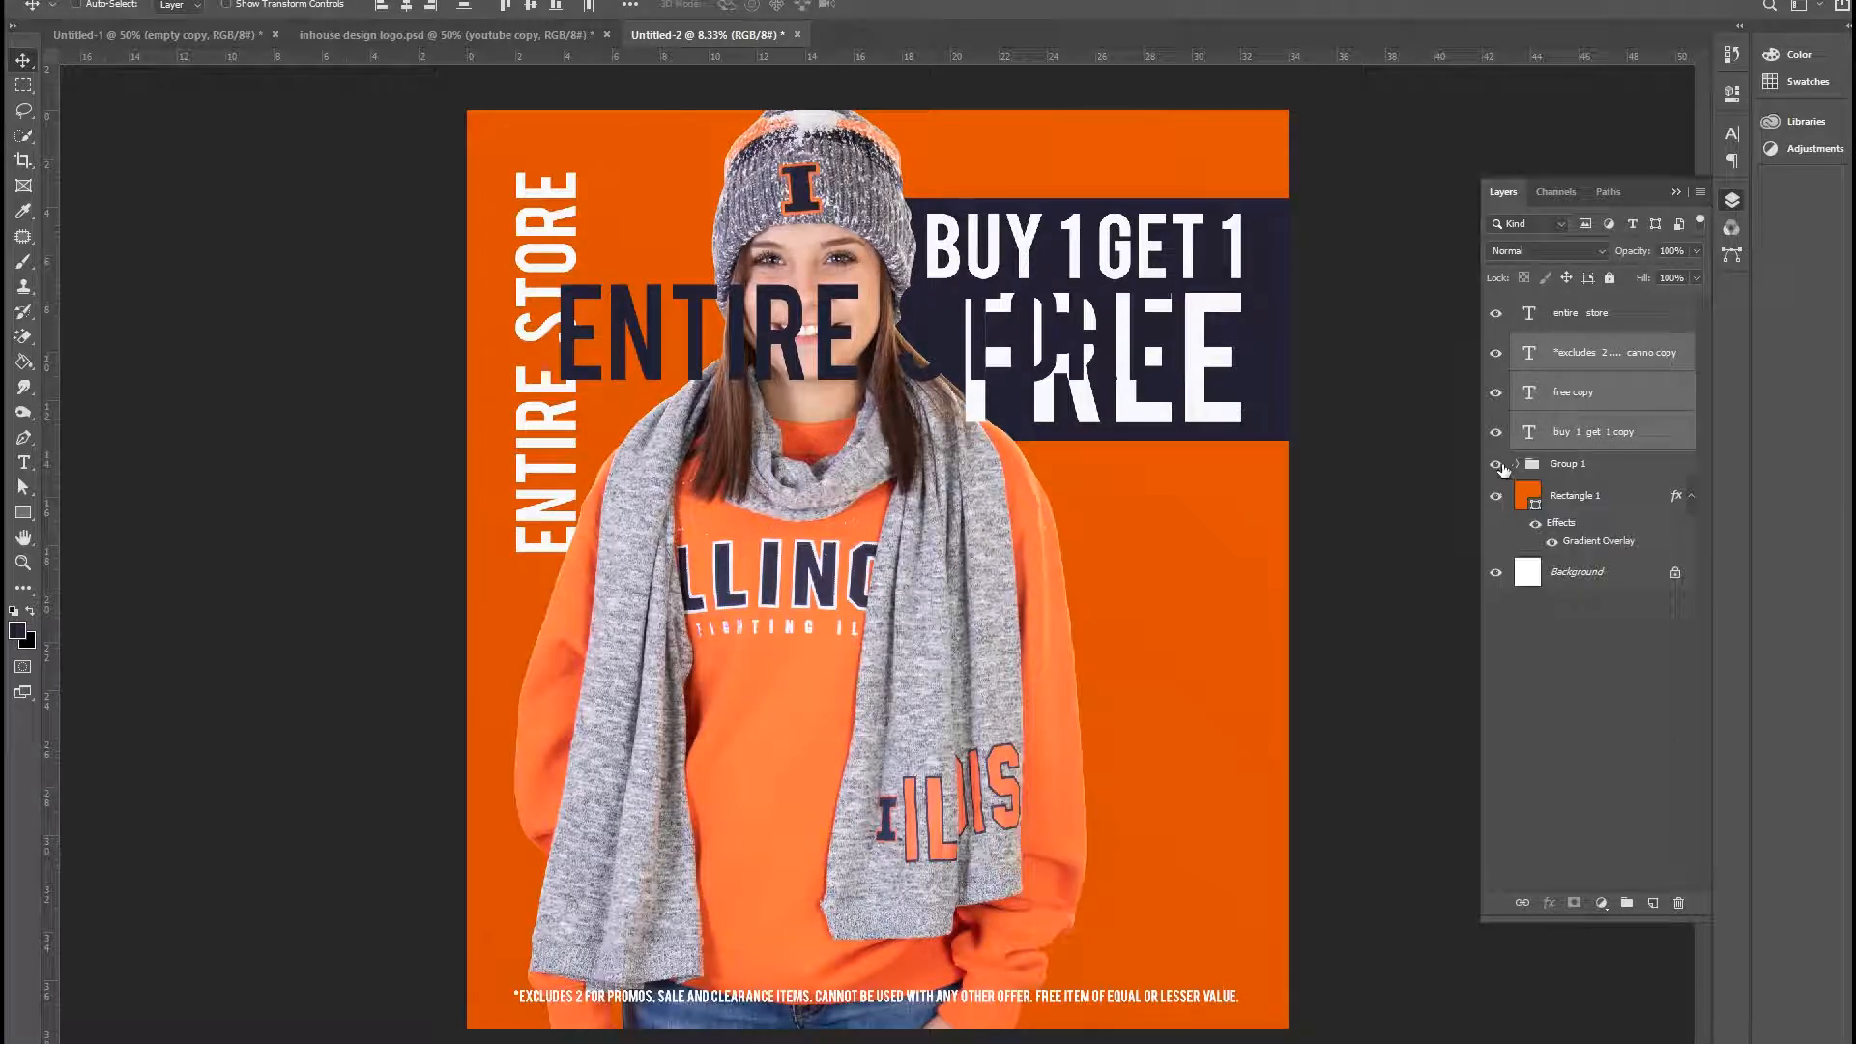
pyautogui.click(1497, 465)
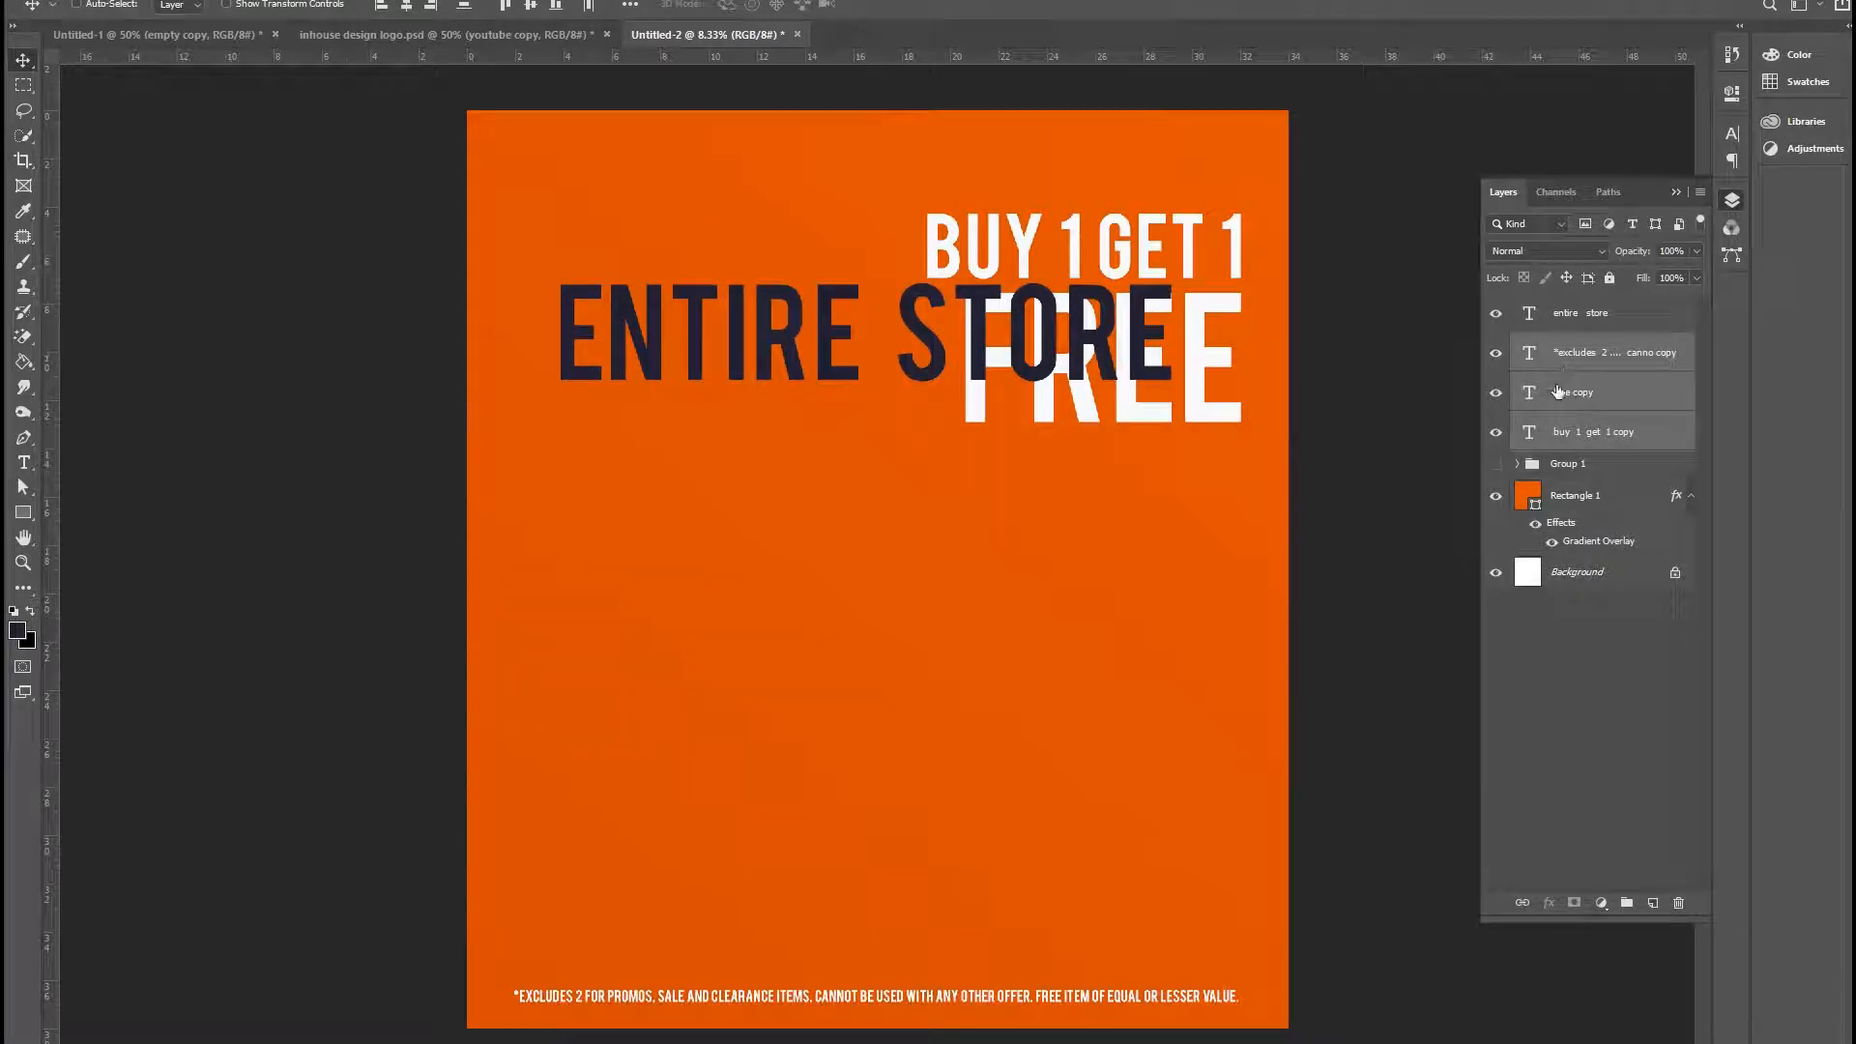
pyautogui.click(1635, 430)
pyautogui.moveTo(1109, 230); pyautogui.dragTo(844, 469)
pyautogui.click(1617, 392)
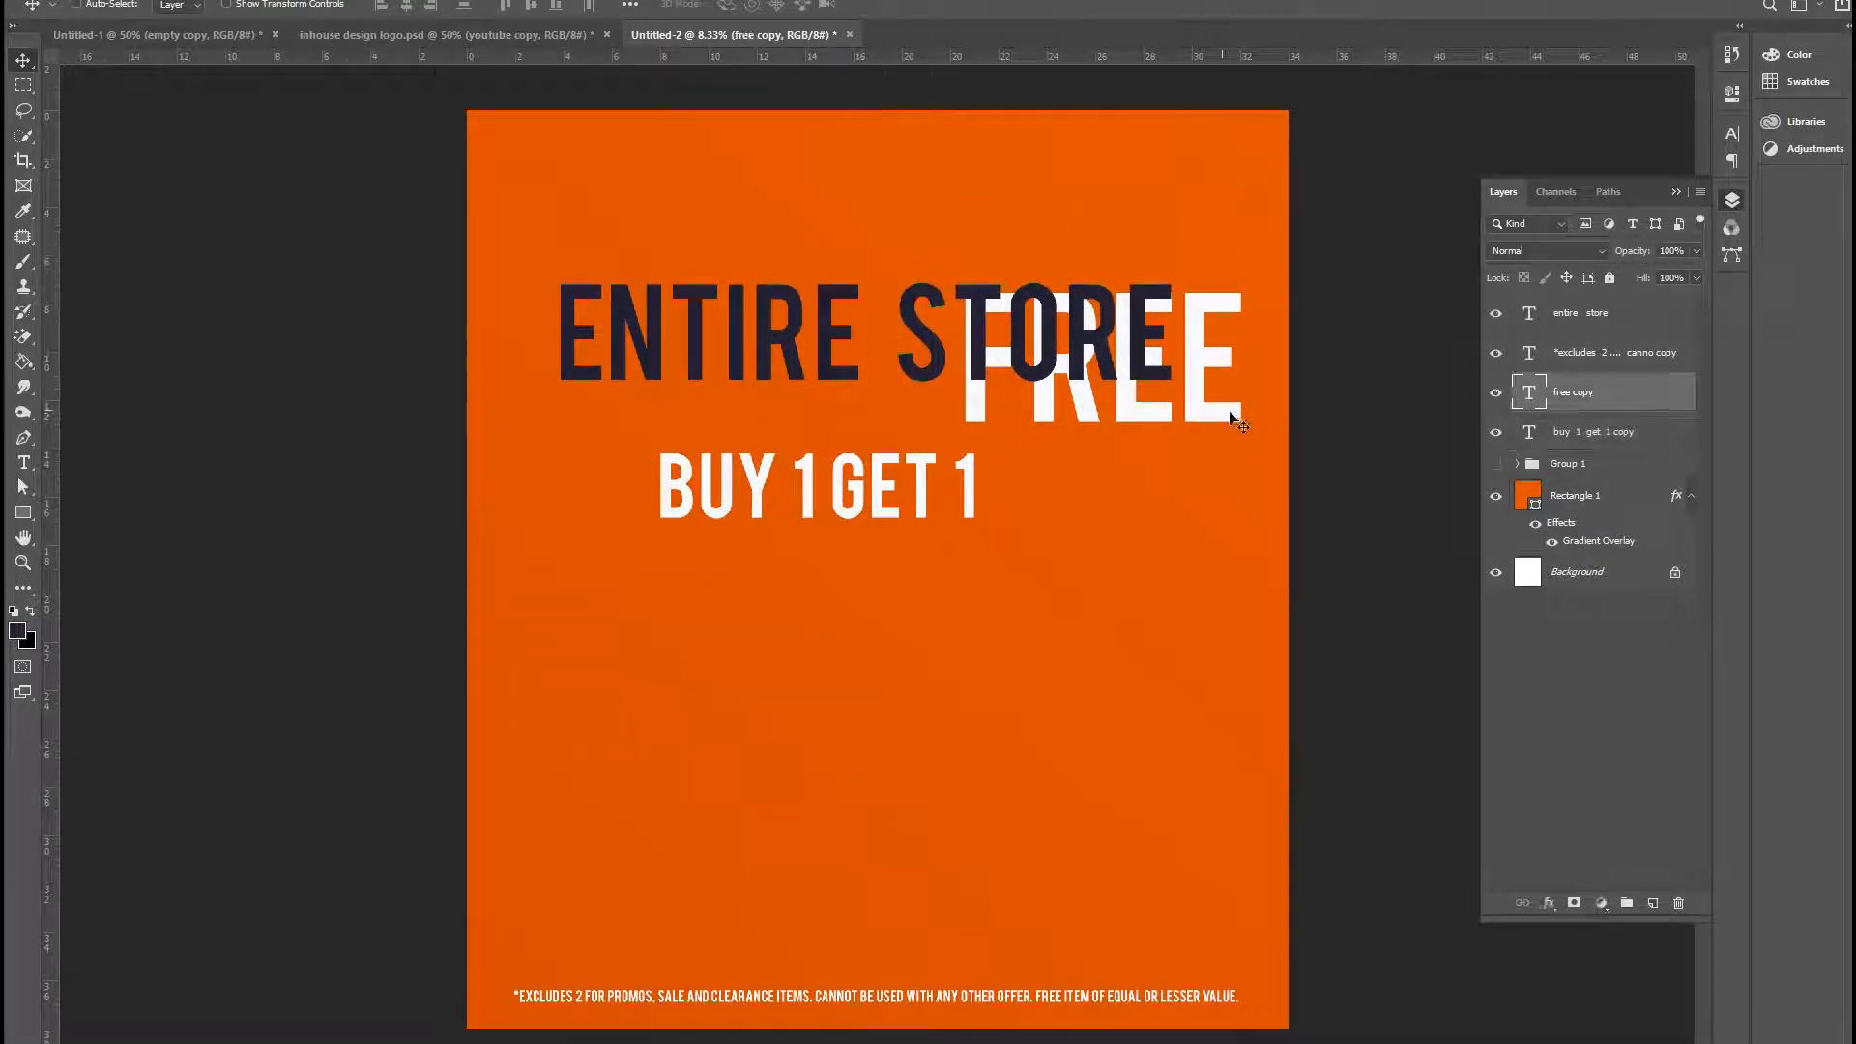
pyautogui.moveTo(1198, 412); pyautogui.dragTo(835, 784)
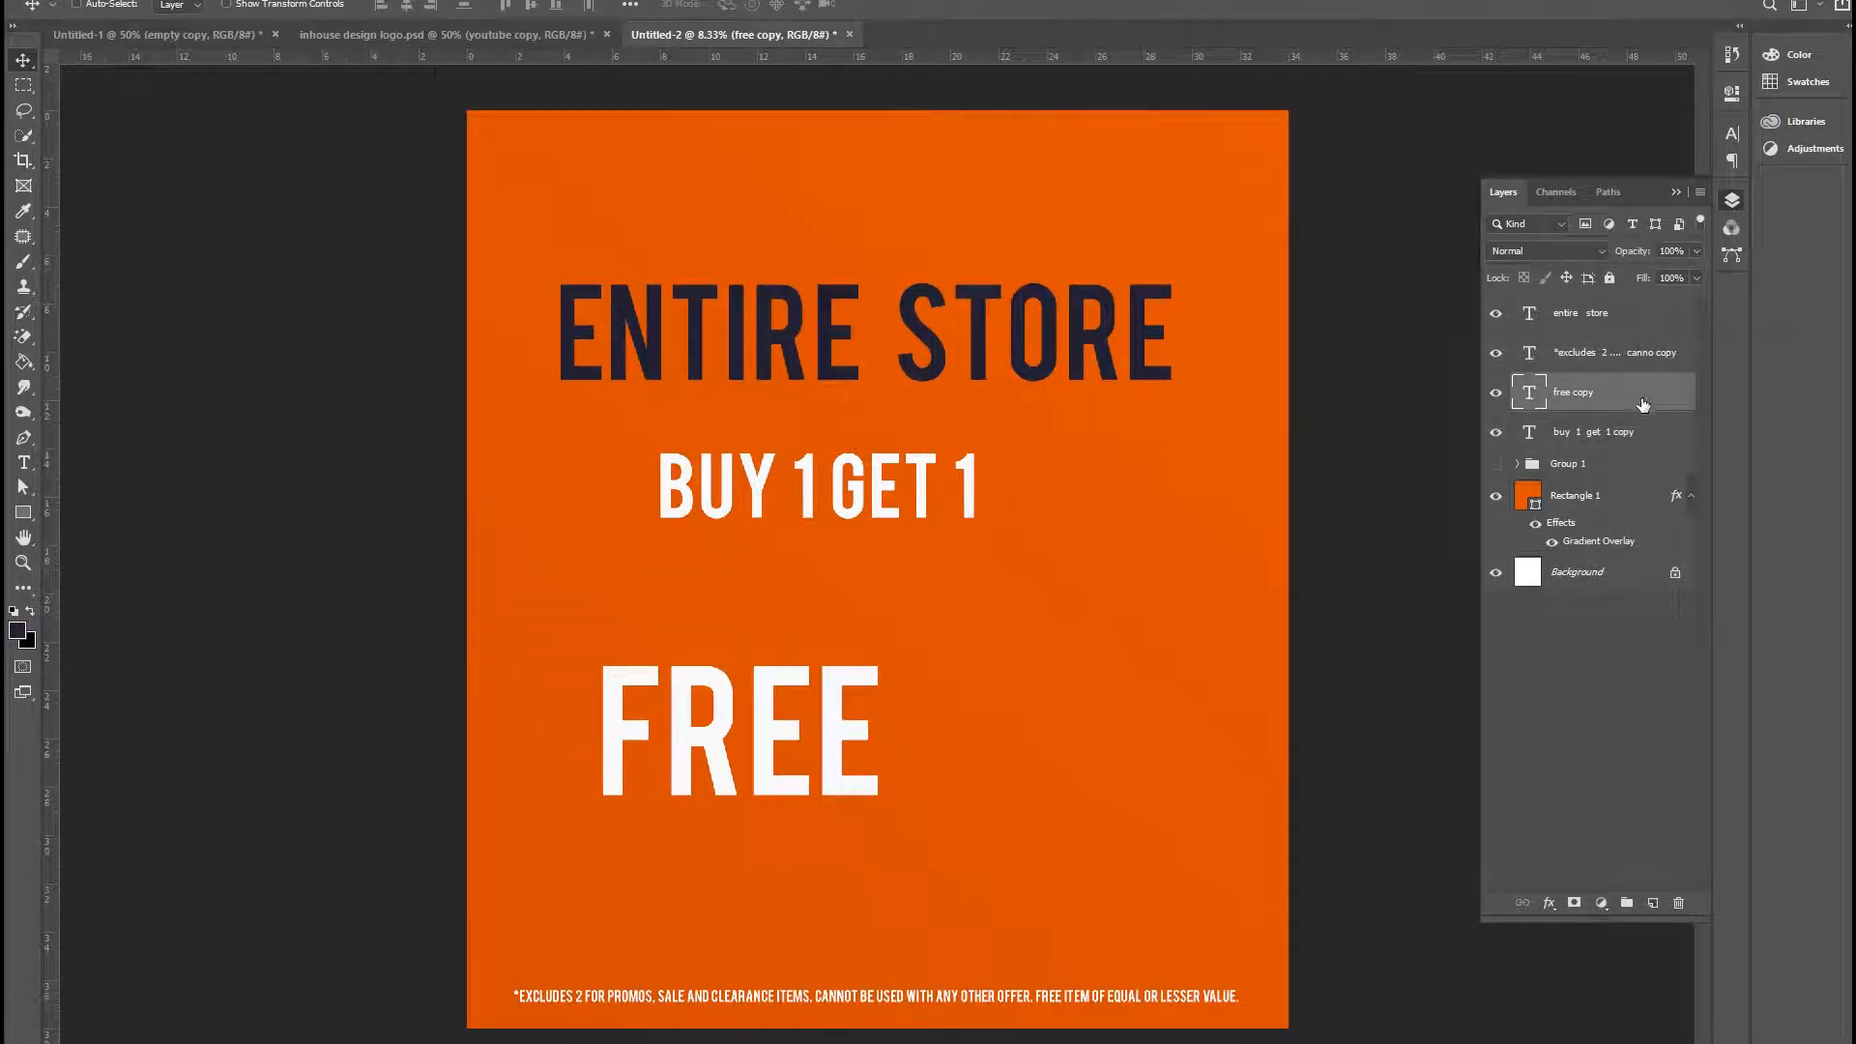
# Step: Position the white "BUY 1 GET 1" text directly beneath "ENTIRE STORE", flush with its left edge
pyautogui.click(1651, 436)
pyautogui.moveTo(808, 503); pyautogui.dragTo(709, 439)
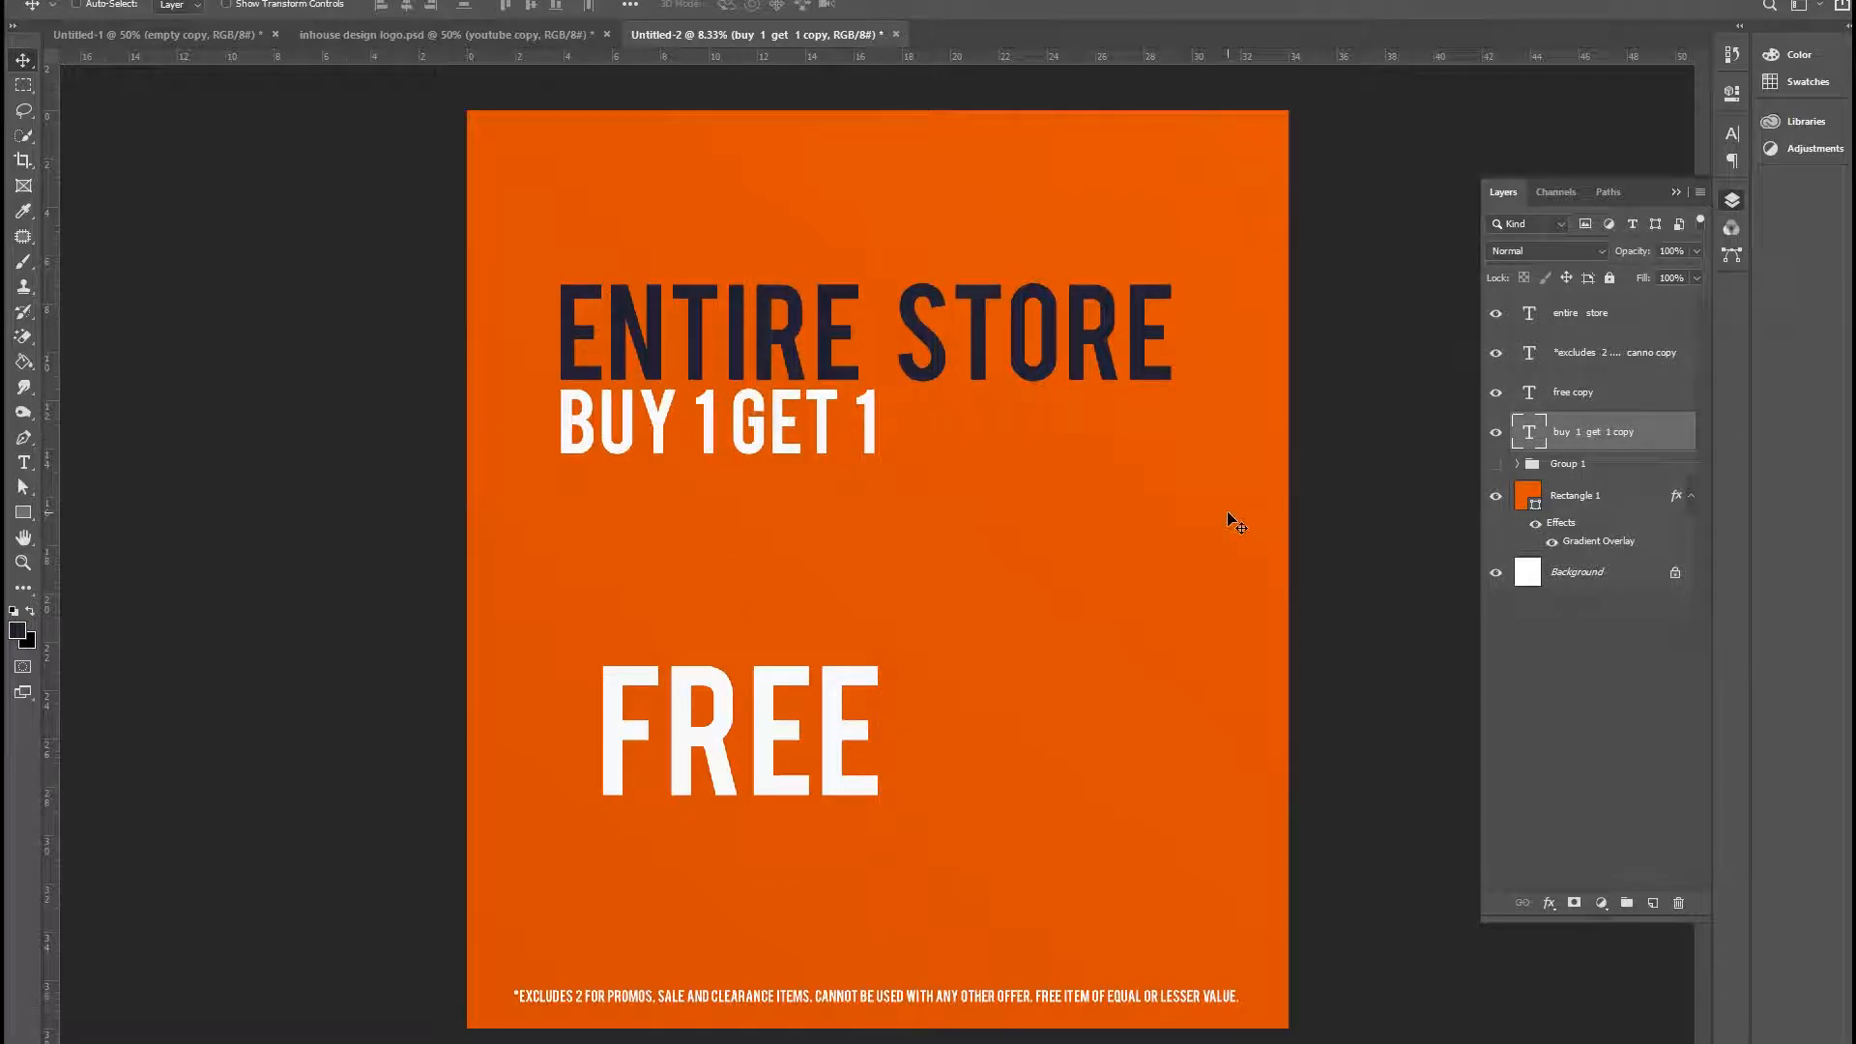
pyautogui.hotkey('shift', 'Left')
pyautogui.hotkey('shift', 'Left')
pyautogui.hotkey('shift', 'Left')
pyautogui.hotkey('shift', 'Down')
pyautogui.hotkey('shift', 'Down')
pyautogui.hotkey('shift', 'Down')
pyautogui.hotkey('shift', 'Down')
pyautogui.hotkey('shift', 'Down')
pyautogui.hotkey('shift', 'Down')
pyautogui.hotkey('shift', 'Down')
pyautogui.hotkey('shift', 'Down')
pyautogui.hotkey('shift', 'Down')
pyautogui.hotkey('shift', 'Down')
pyautogui.hotkey('shift', 'Down')
pyautogui.hotkey('shift', 'Down')
pyautogui.hotkey('shift', 'Down')
pyautogui.hotkey('shift', 'Down')
pyautogui.hotkey('shift', 'Down')
pyautogui.hotkey('shift', 'Down')
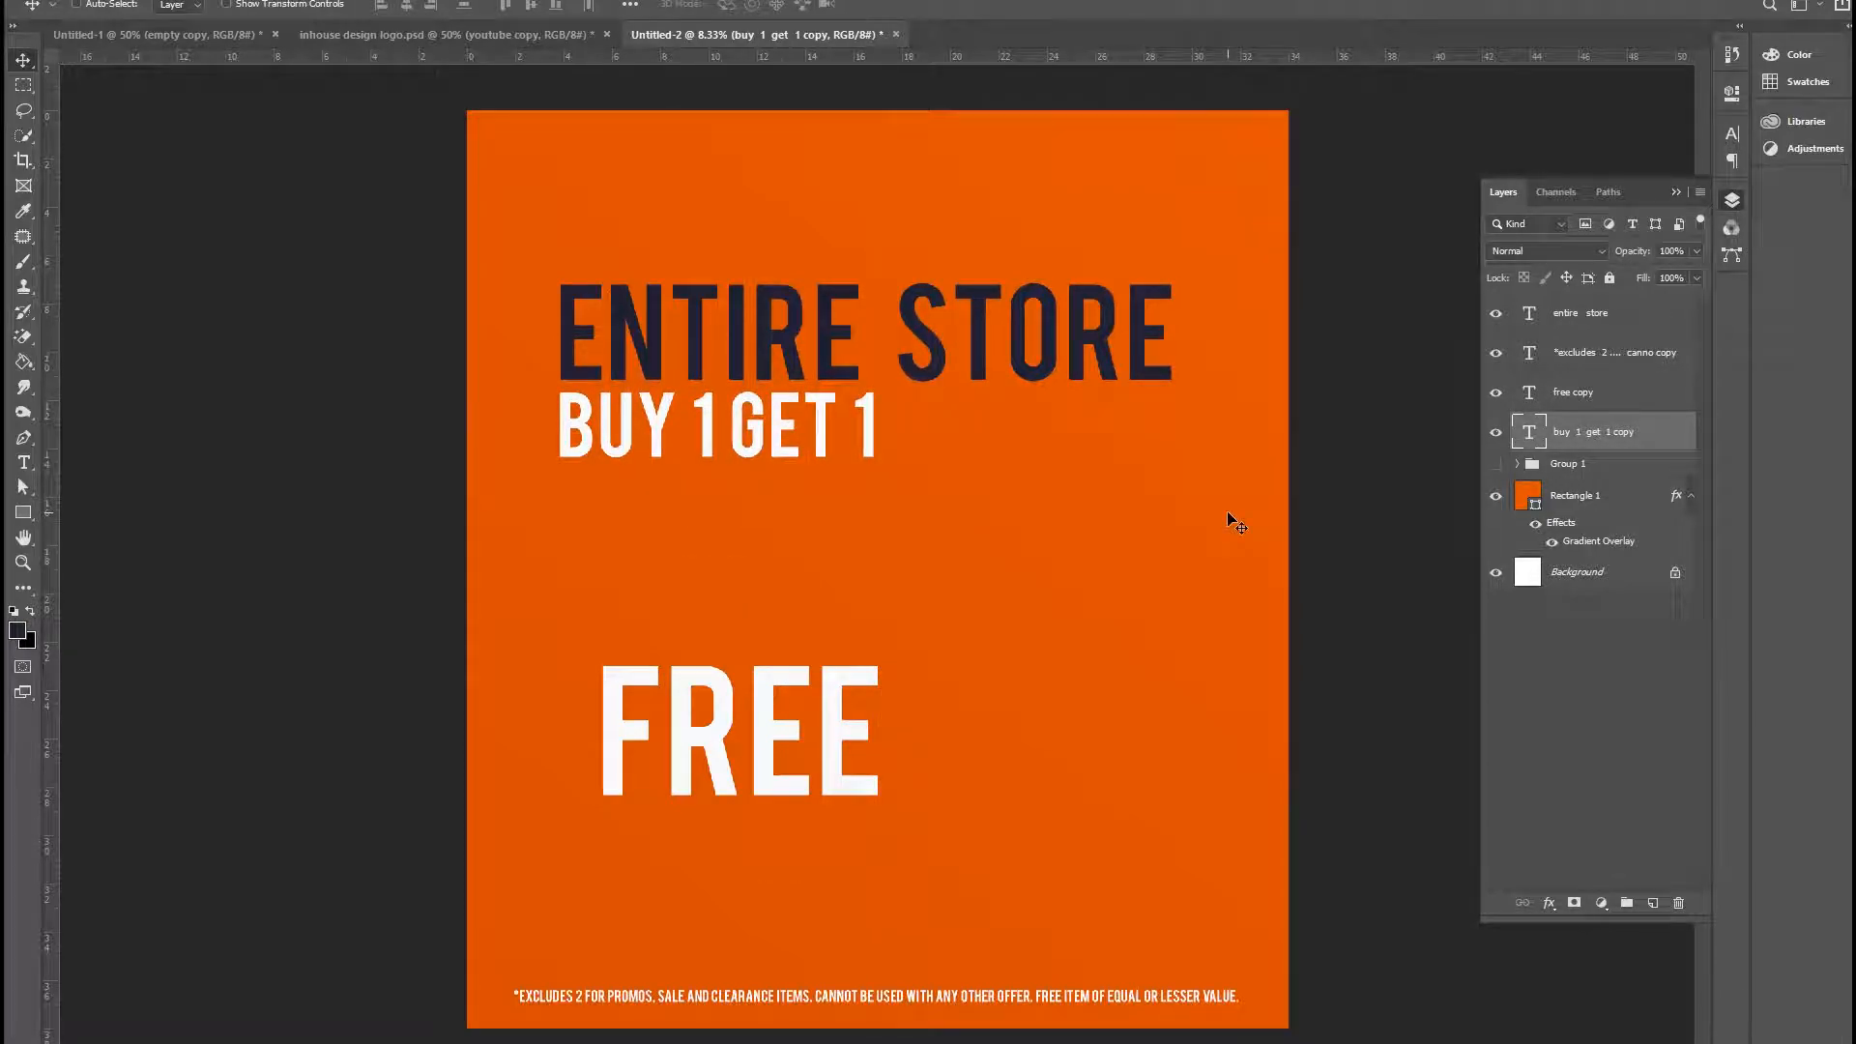
# Step: Enlarge "BUY 1 GET 1" to the width of "ENTIRE STORE" and nudge it down to leave a gap between the lines
pyautogui.hotkey('ctrl', 't')
pyautogui.moveTo(880, 472); pyautogui.dragTo(1171, 581)
pyautogui.press('Return')
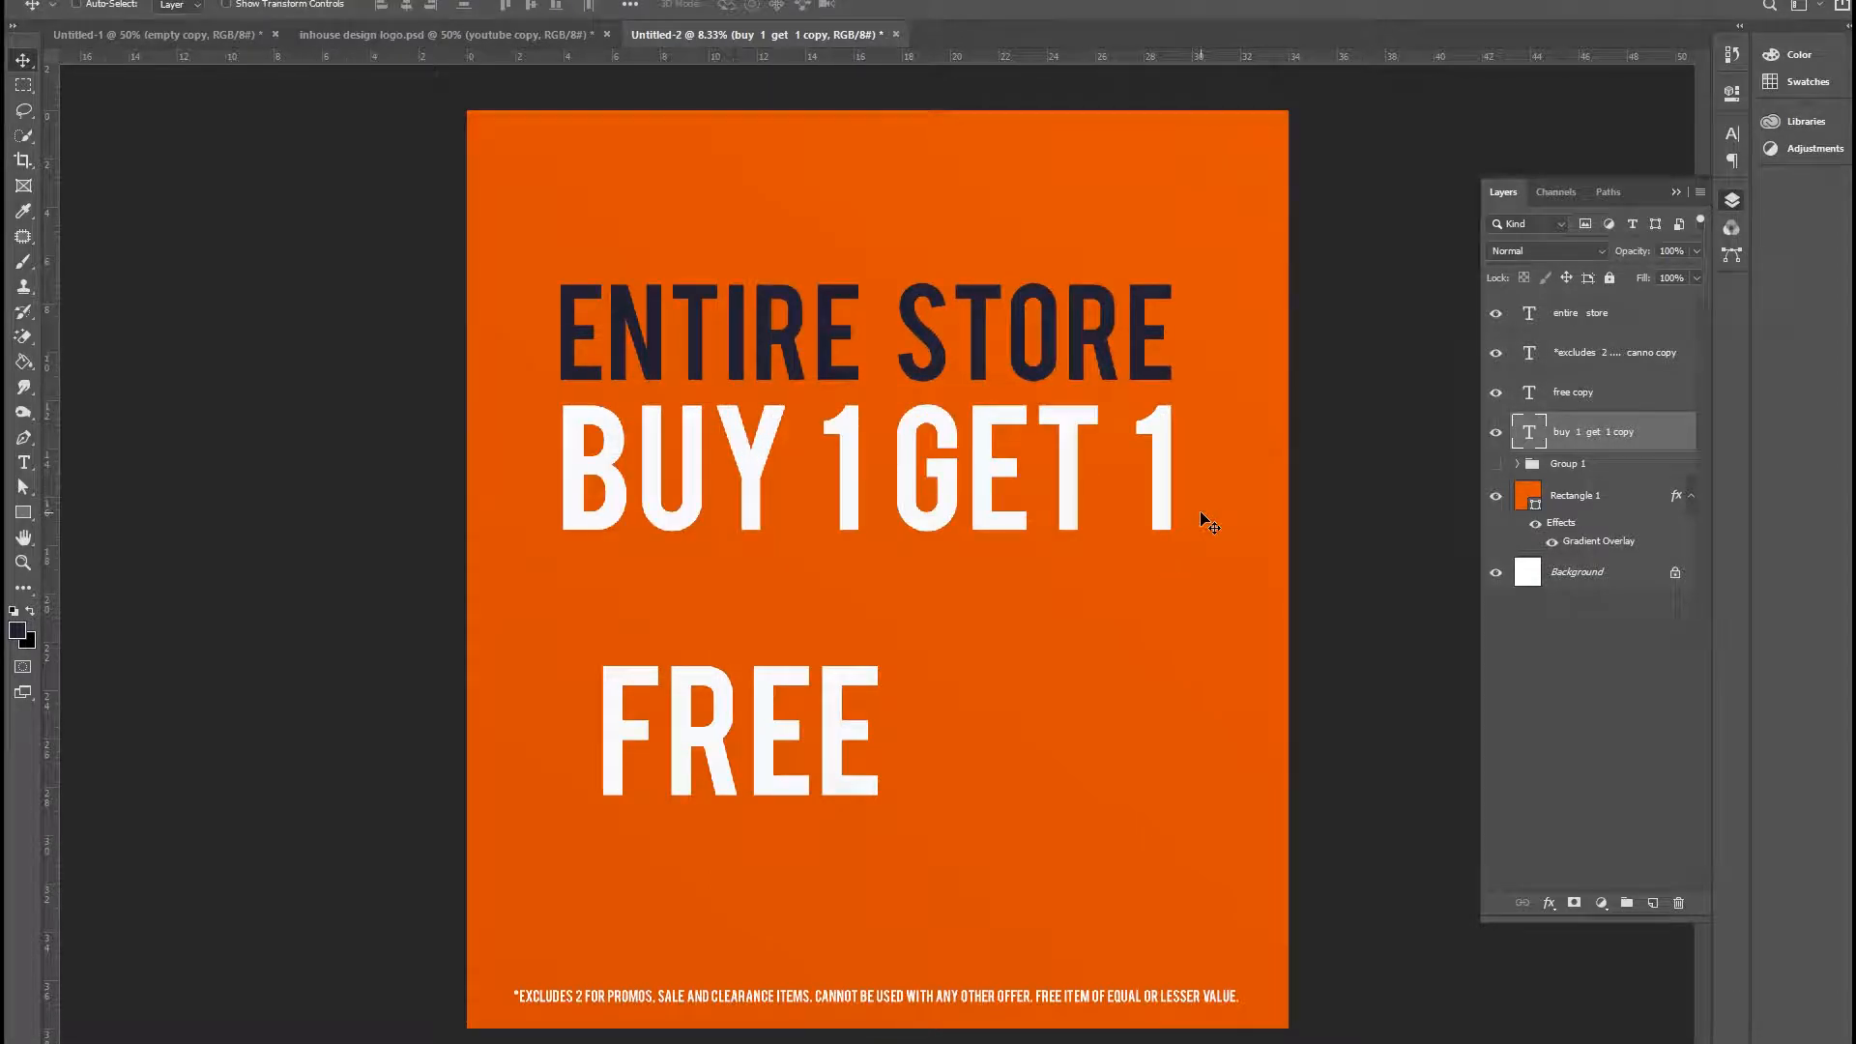
pyautogui.hotkey('ctrl', 't')
pyautogui.press('Escape')
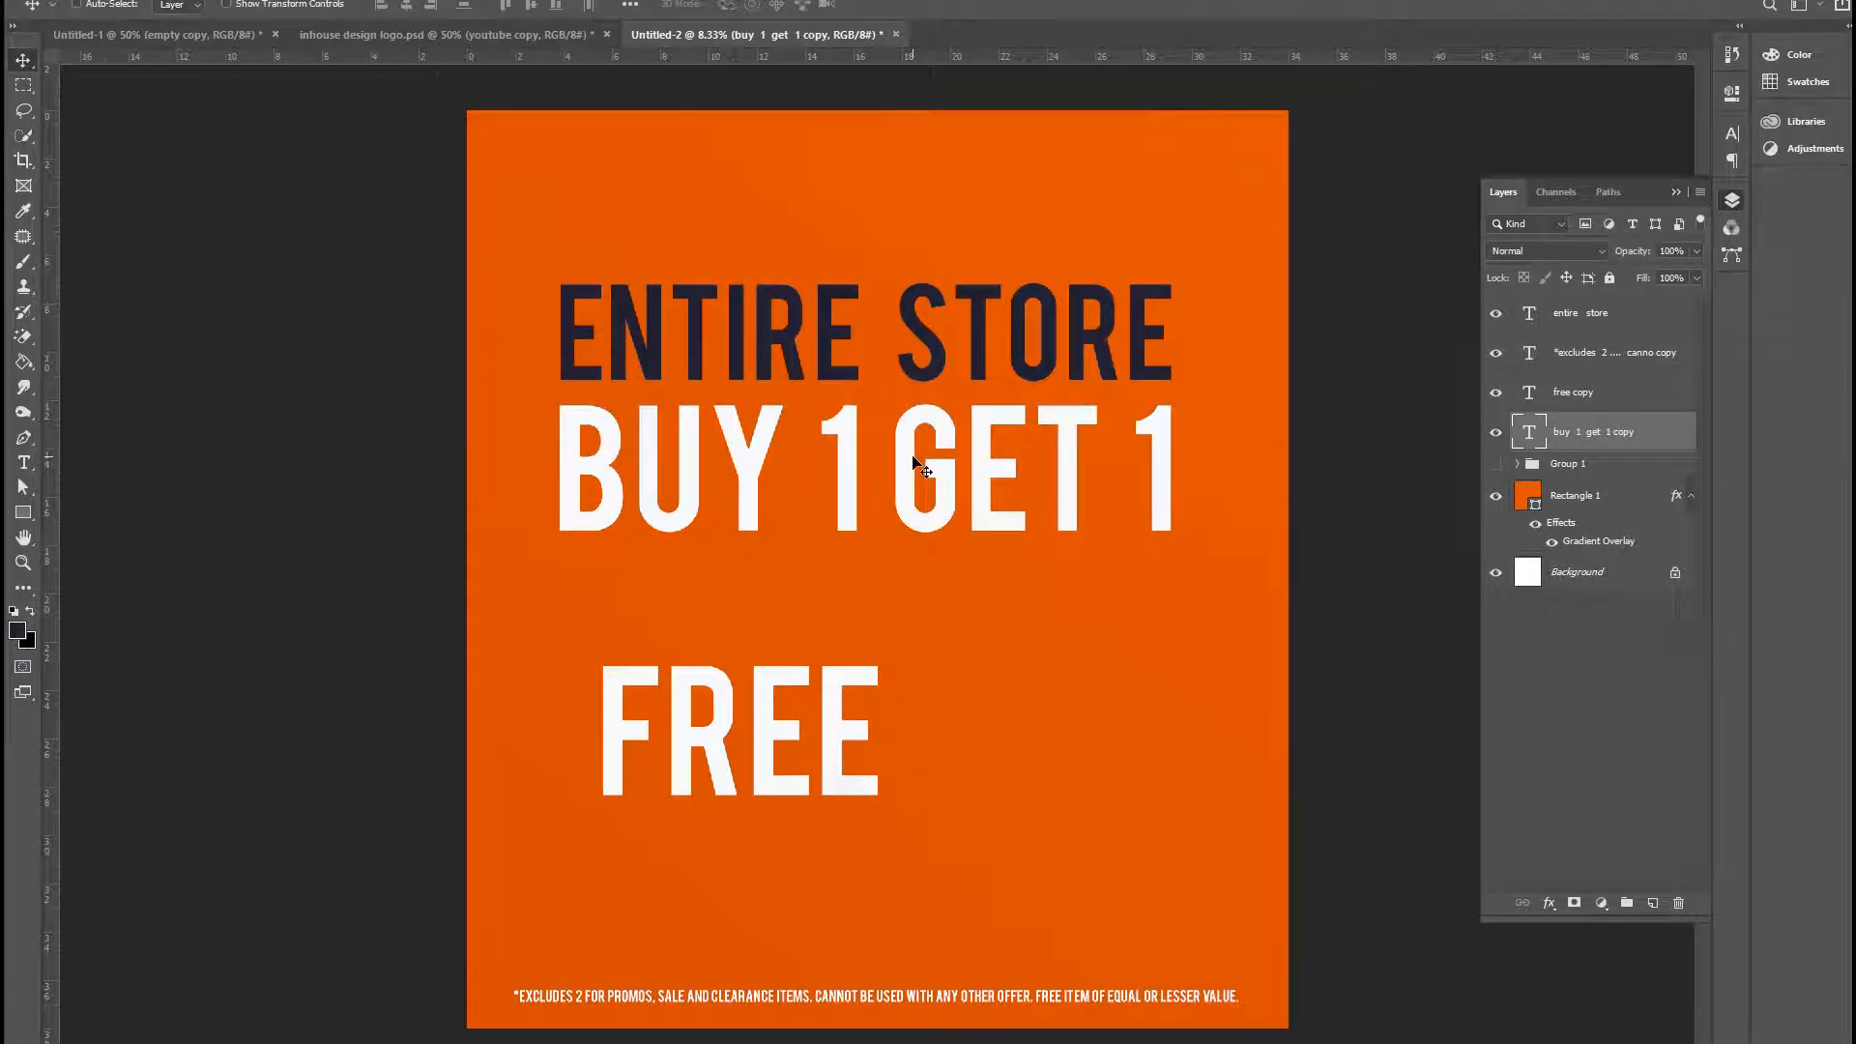
pyautogui.hotkey('shift', 'Down')
pyautogui.hotkey('shift', 'Down')
pyautogui.hotkey('shift', 'Down')
pyautogui.hotkey('shift', 'Down')
pyautogui.hotkey('shift', 'Down')
pyautogui.hotkey('shift', 'Down')
pyautogui.hotkey('shift', 'Down')
pyautogui.hotkey('shift', 'Down')
pyautogui.hotkey('shift', 'Down')
pyautogui.hotkey('shift', 'Down')
pyautogui.hotkey('shift', 'Down')
pyautogui.hotkey('shift', 'Down')
pyautogui.hotkey('shift', 'Down')
pyautogui.hotkey('shift', 'Down')
pyautogui.hotkey('shift', 'Down')
pyautogui.hotkey('shift', 'Down')
pyautogui.hotkey('shift', 'Down')
pyautogui.hotkey('shift', 'Down')
pyautogui.hotkey('shift', 'Down')
pyautogui.hotkey('shift', 'Down')
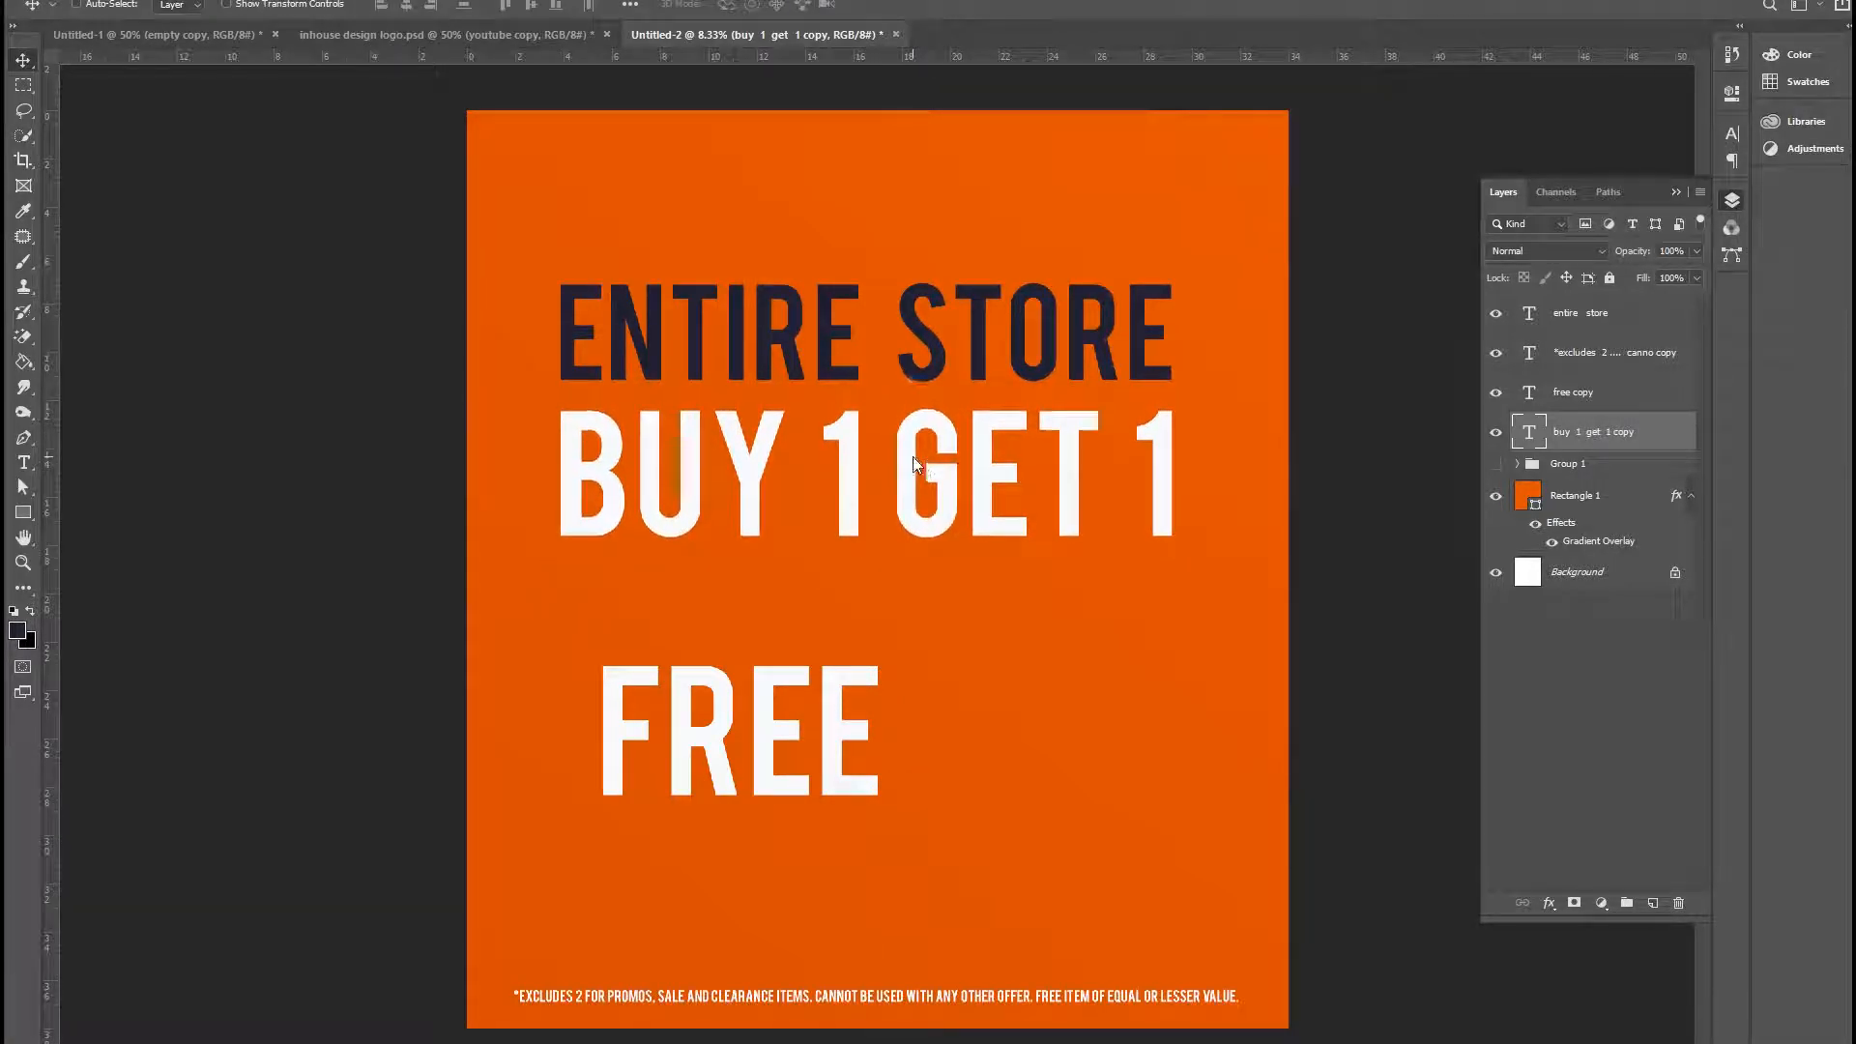
# Step: Place the "FREE" text beneath "BUY 1 GET 1" and enlarge it to the same width as the lines above
pyautogui.click(1605, 396)
pyautogui.moveTo(769, 773); pyautogui.dragTo(725, 693)
pyautogui.hotkey('ctrl', 't')
pyautogui.moveTo(990, 822); pyautogui.dragTo(1256, 938)
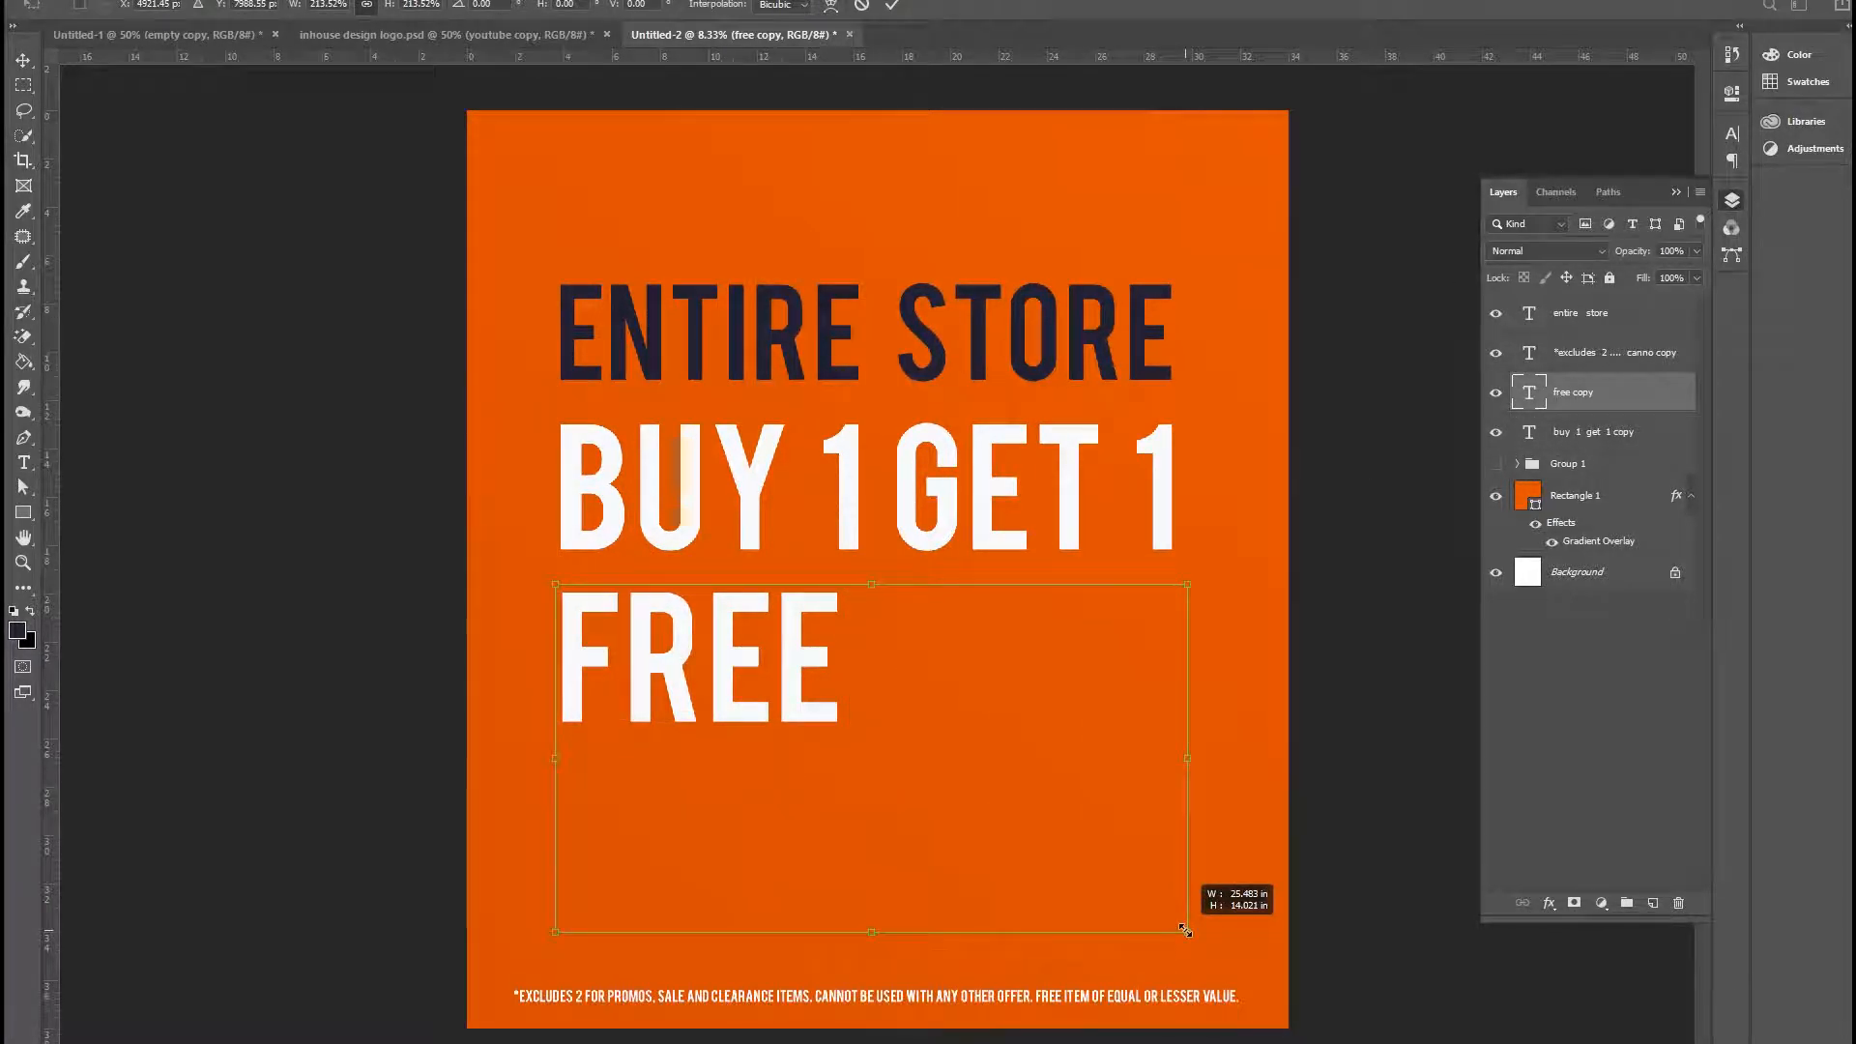
pyautogui.press('Return')
pyautogui.moveTo(991, 720); pyautogui.dragTo(978, 706)
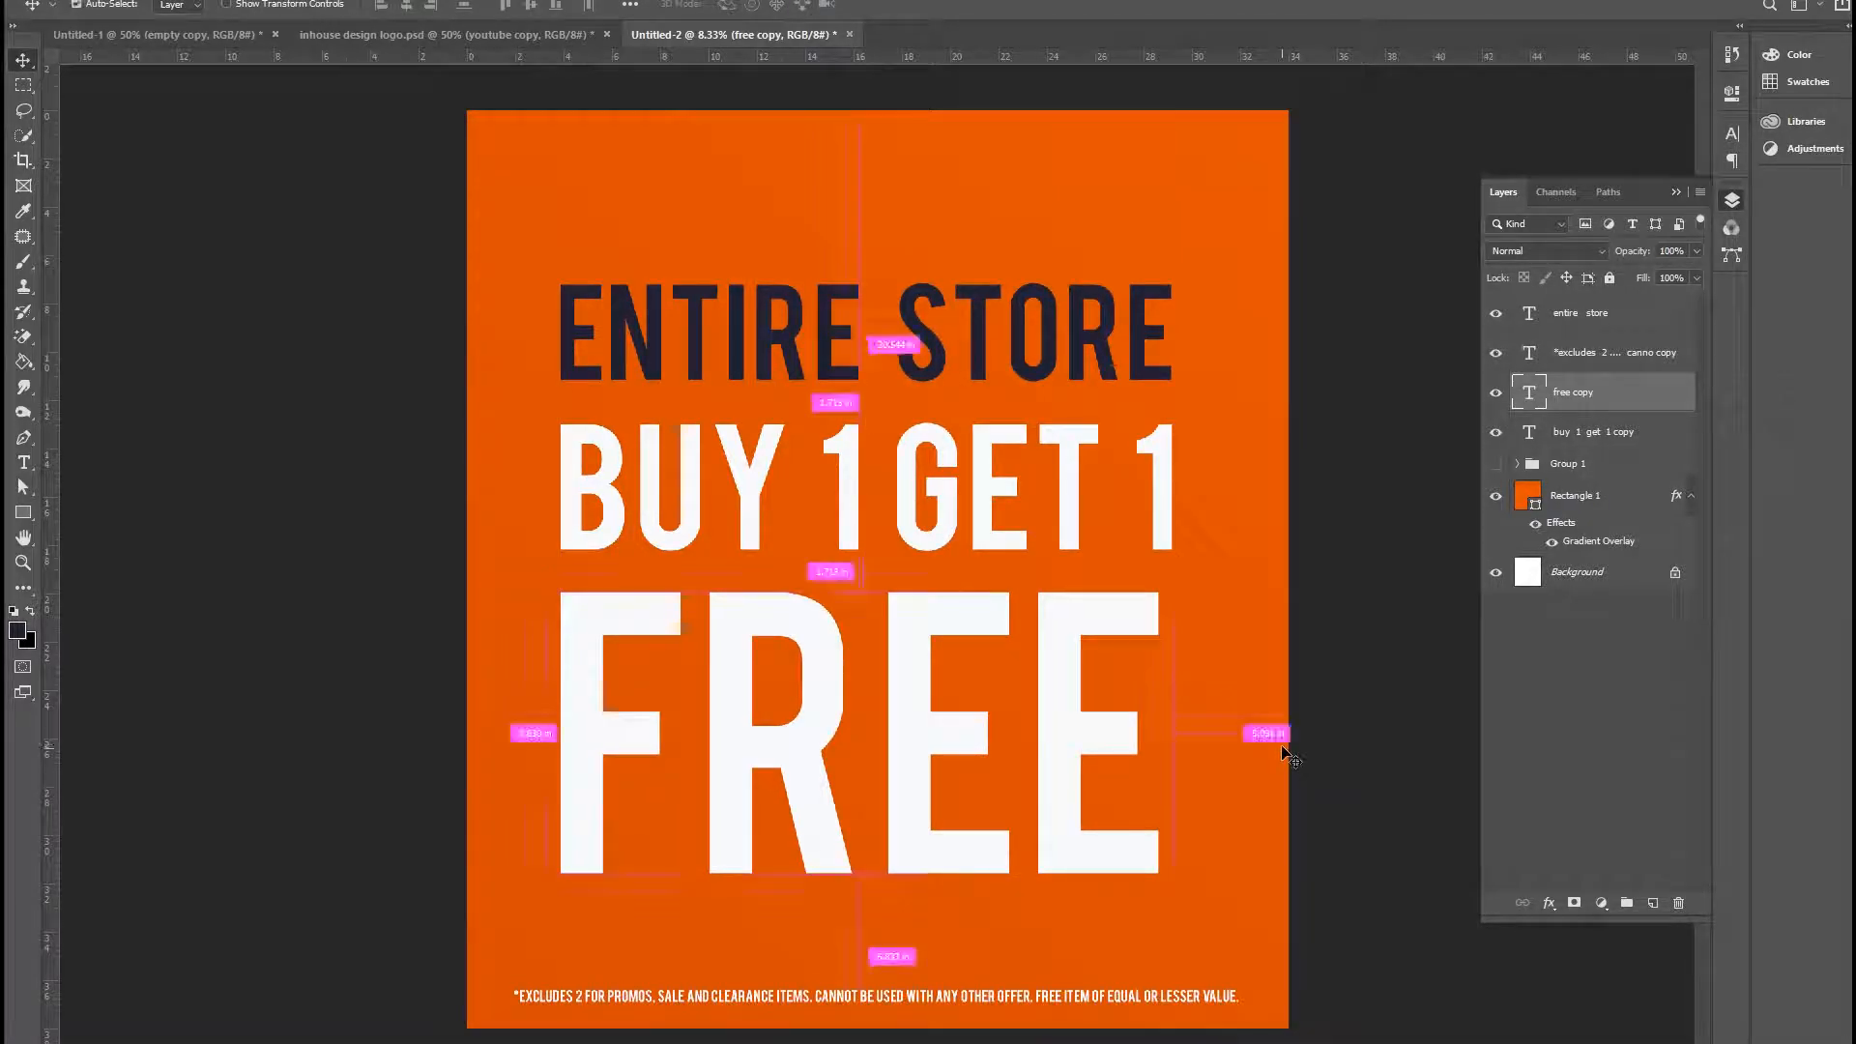
pyautogui.hotkey('ctrl', 't')
pyautogui.moveTo(1188, 930); pyautogui.dragTo(1203, 939)
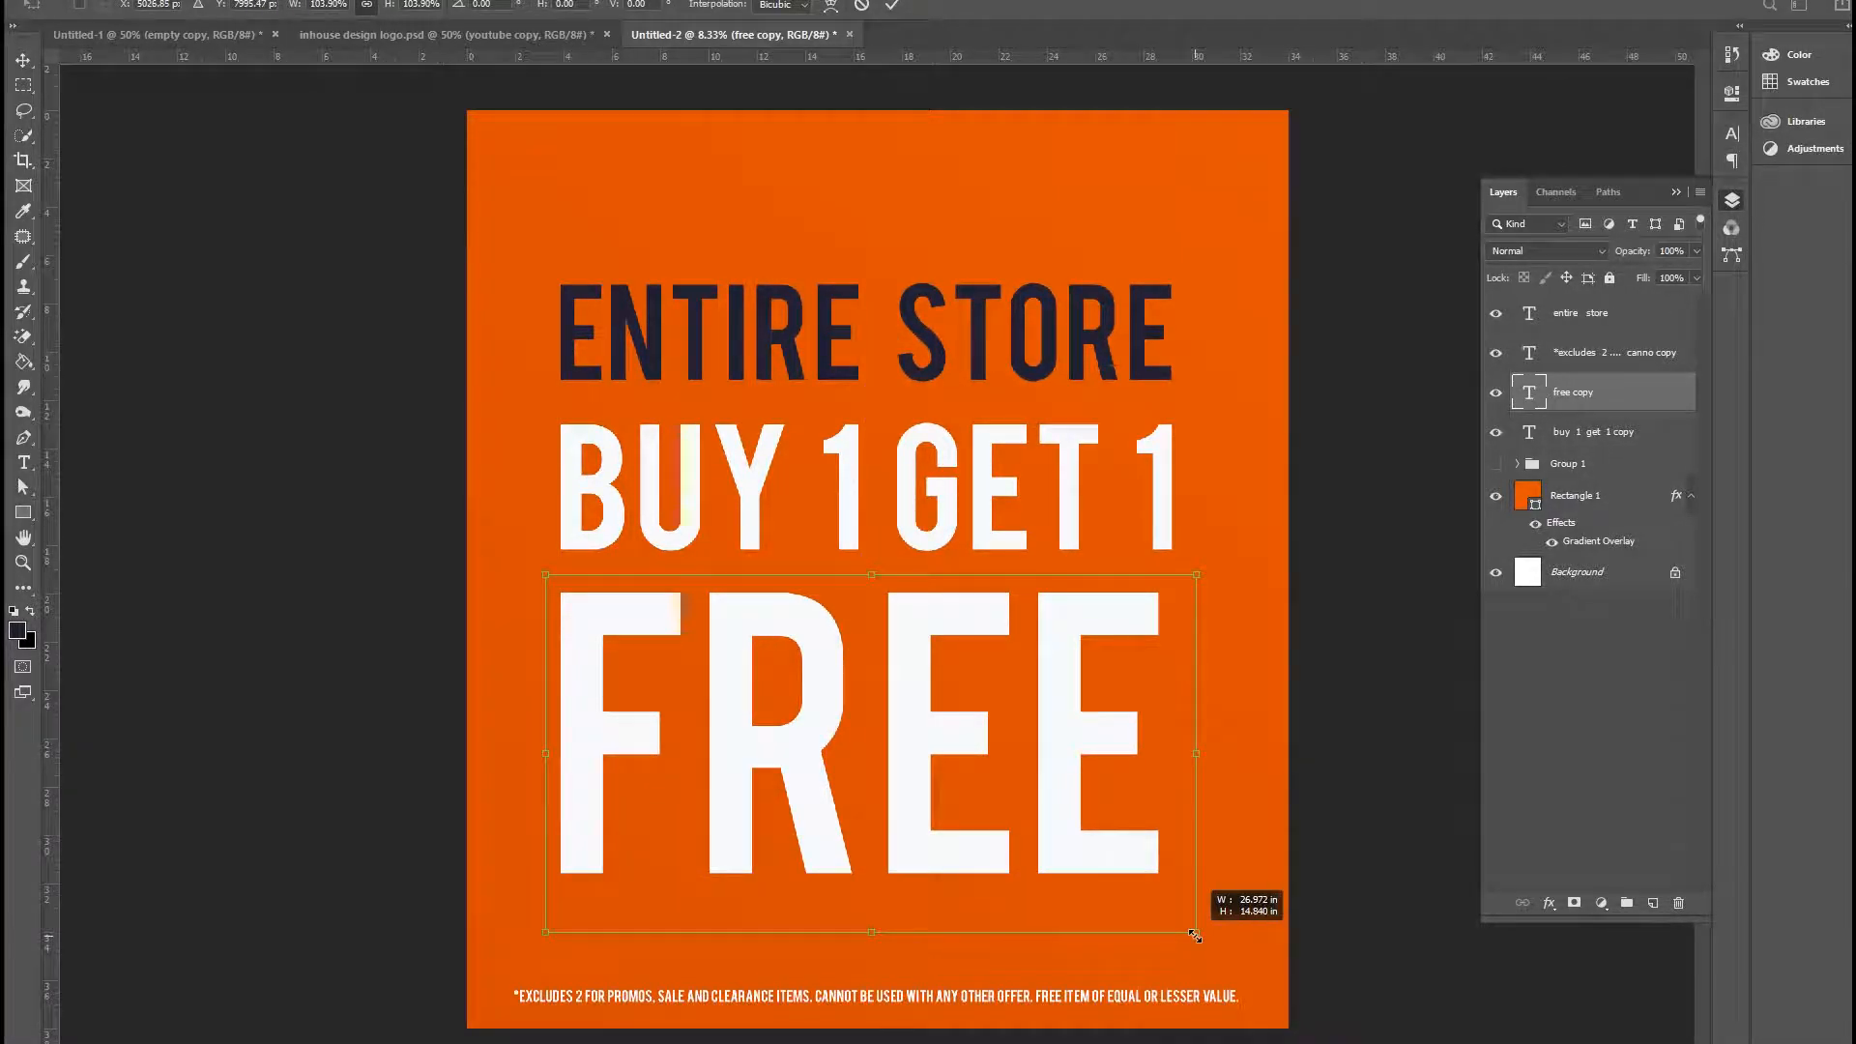
pyautogui.press('Return')
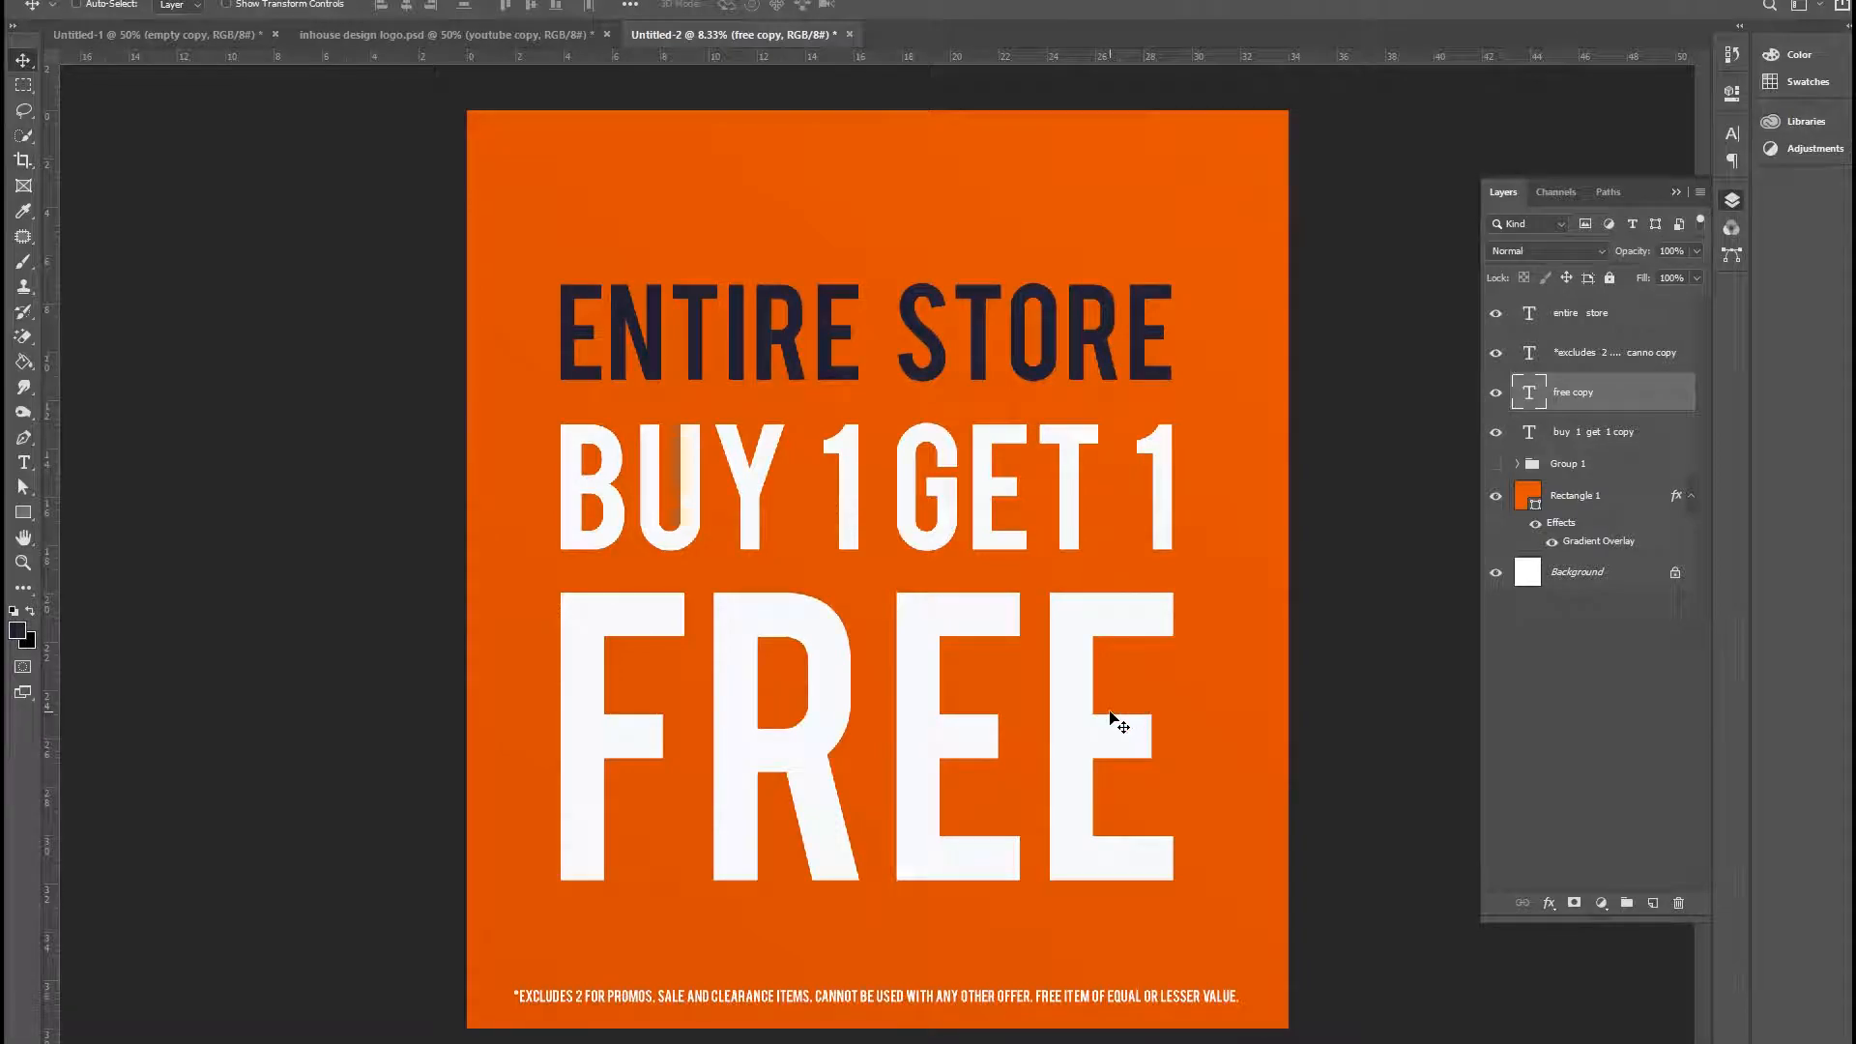
# Step: Move the disclaimer just below "FREE" and break it into two lines before "FREE ITEM OF EQUAL OR LESSER VALUE"
pyautogui.click(1660, 367)
pyautogui.moveTo(949, 985); pyautogui.dragTo(995, 916)
pyautogui.press('t')
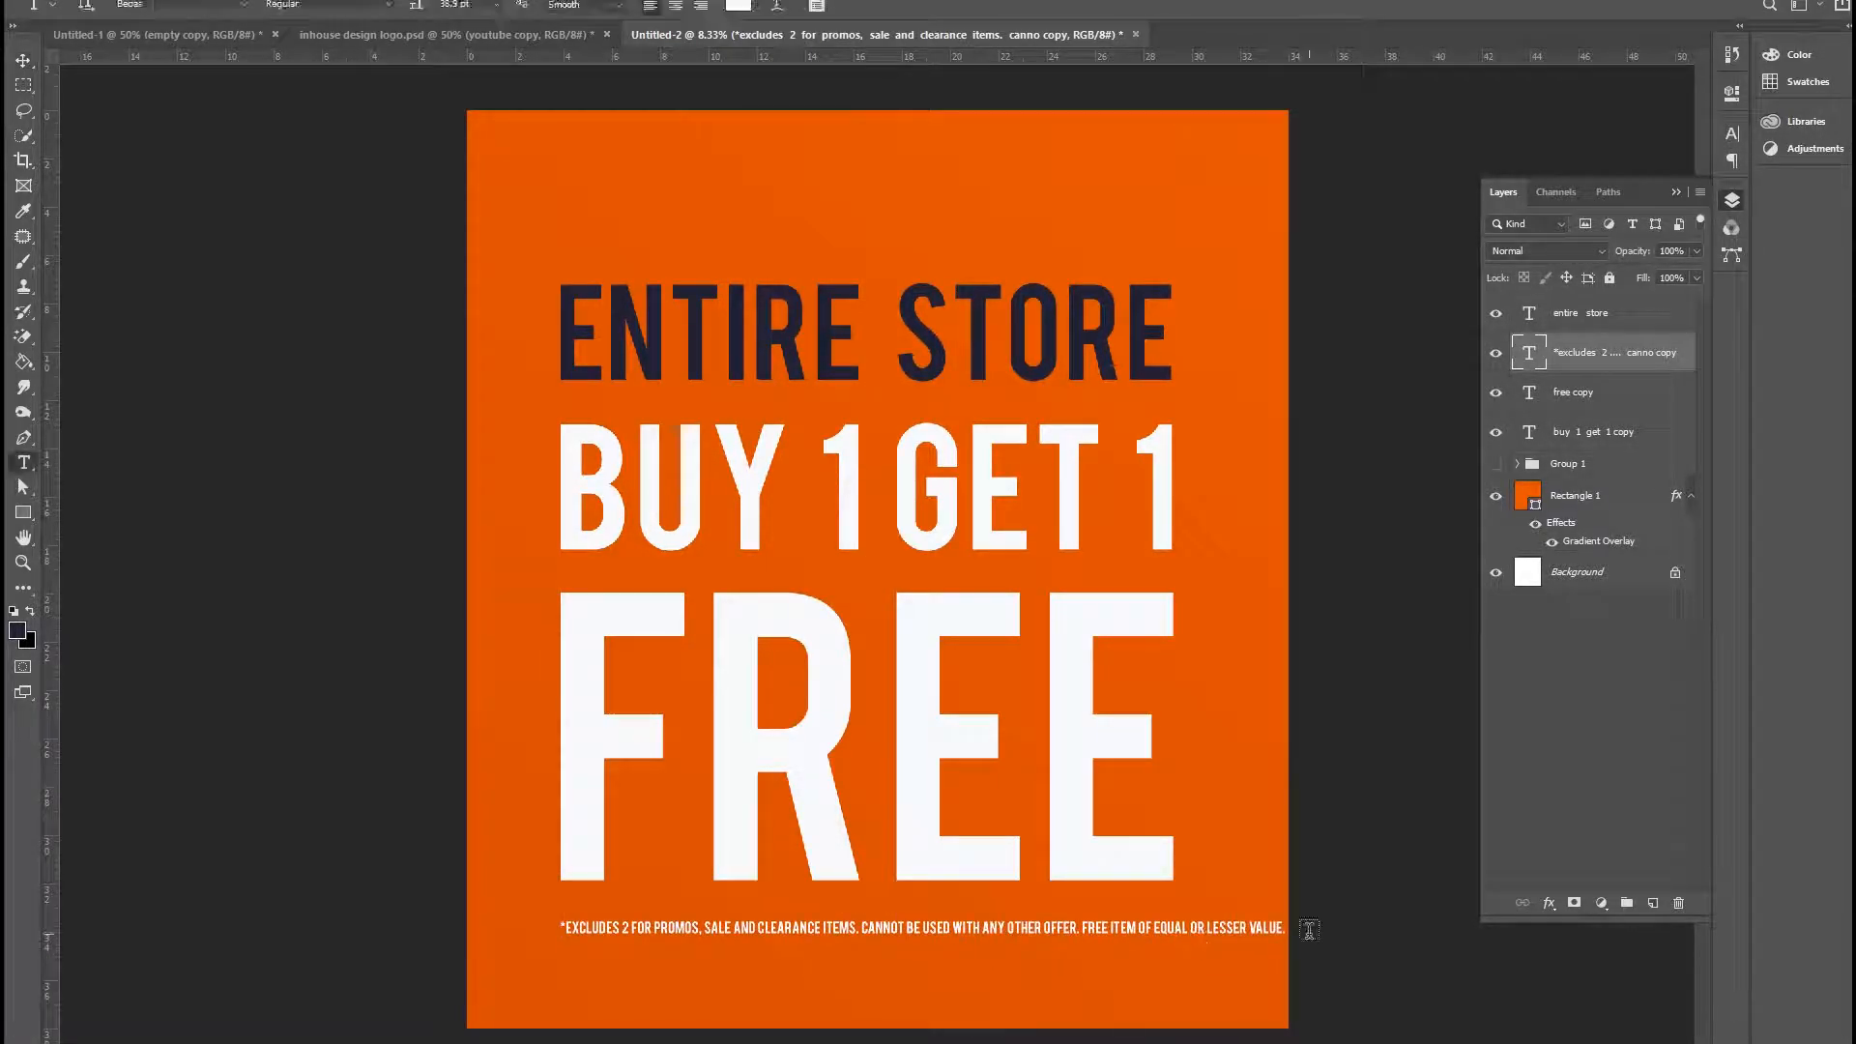
pyautogui.click(1085, 926)
pyautogui.hotkey('shift', 'End')
pyautogui.press('Delete')
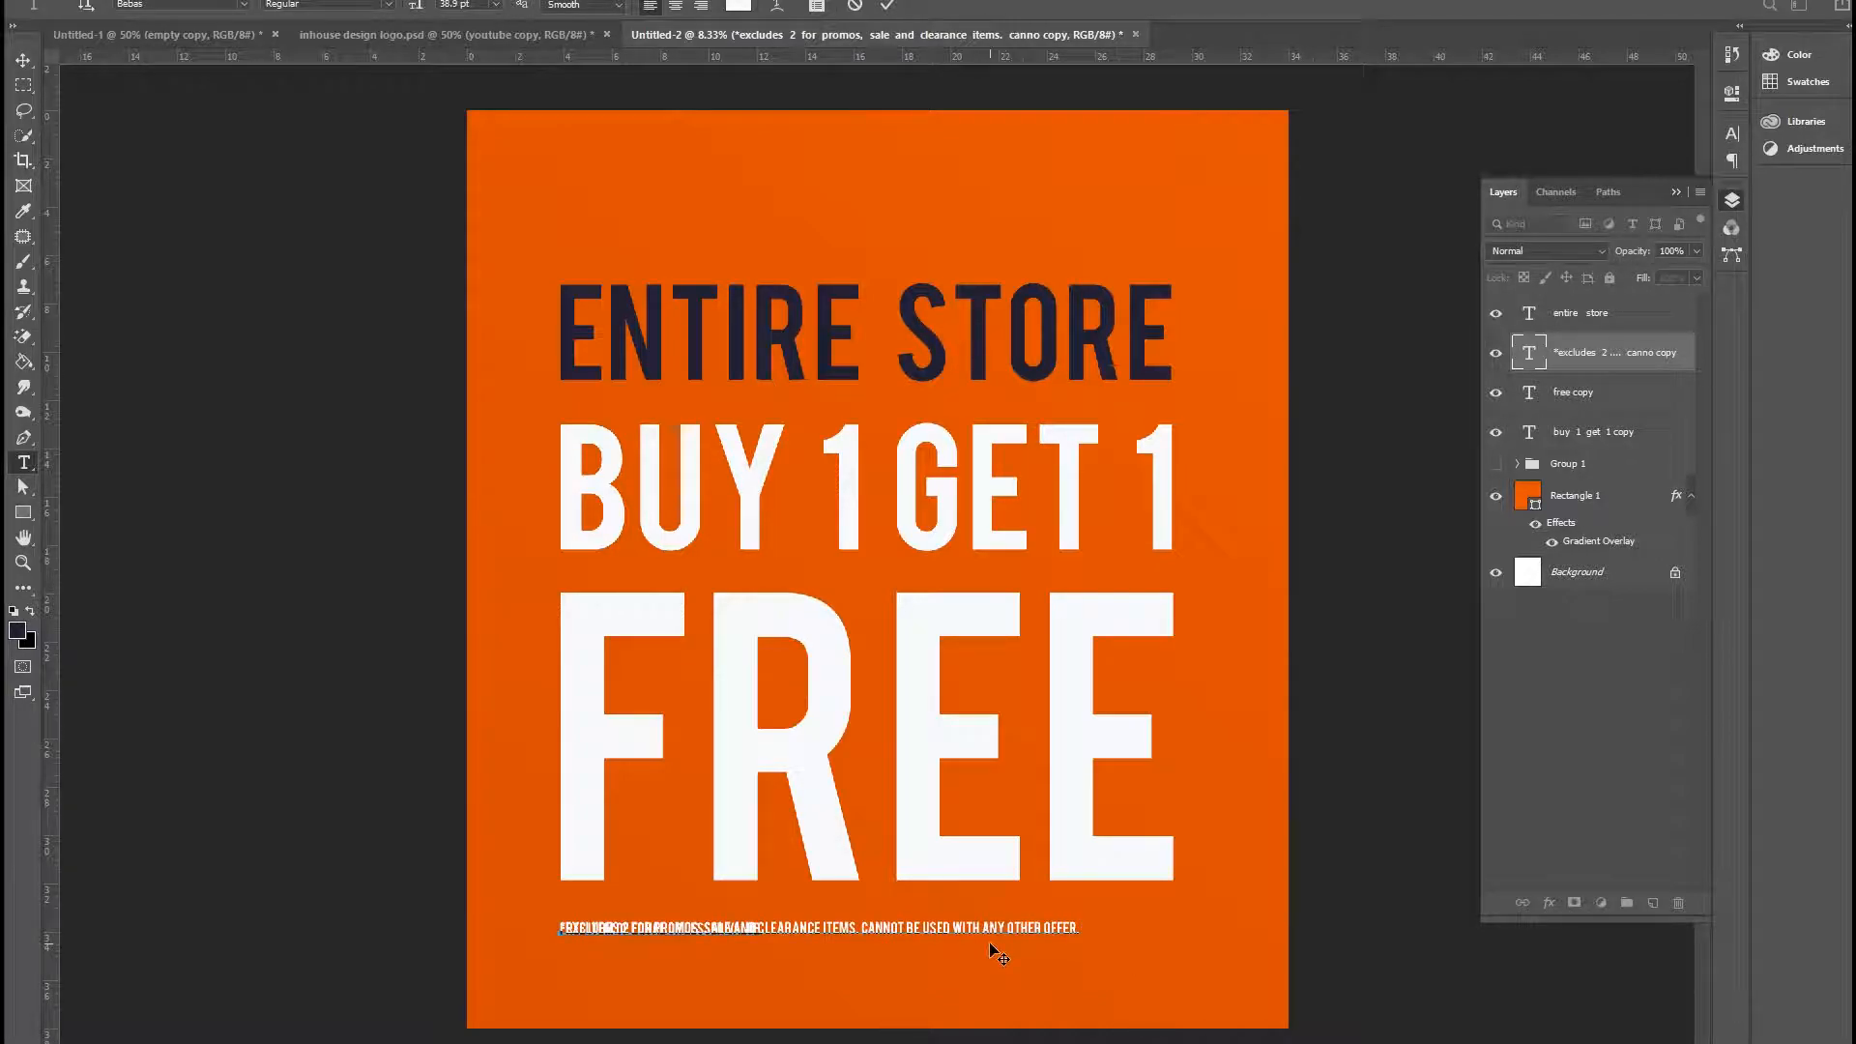
# Step: Centre-align the two-line disclaimer text and set its leading to 50 pt
pyautogui.hotkey('ctrl', 'a')
pyautogui.click(675, 8)
pyautogui.click(1731, 133)
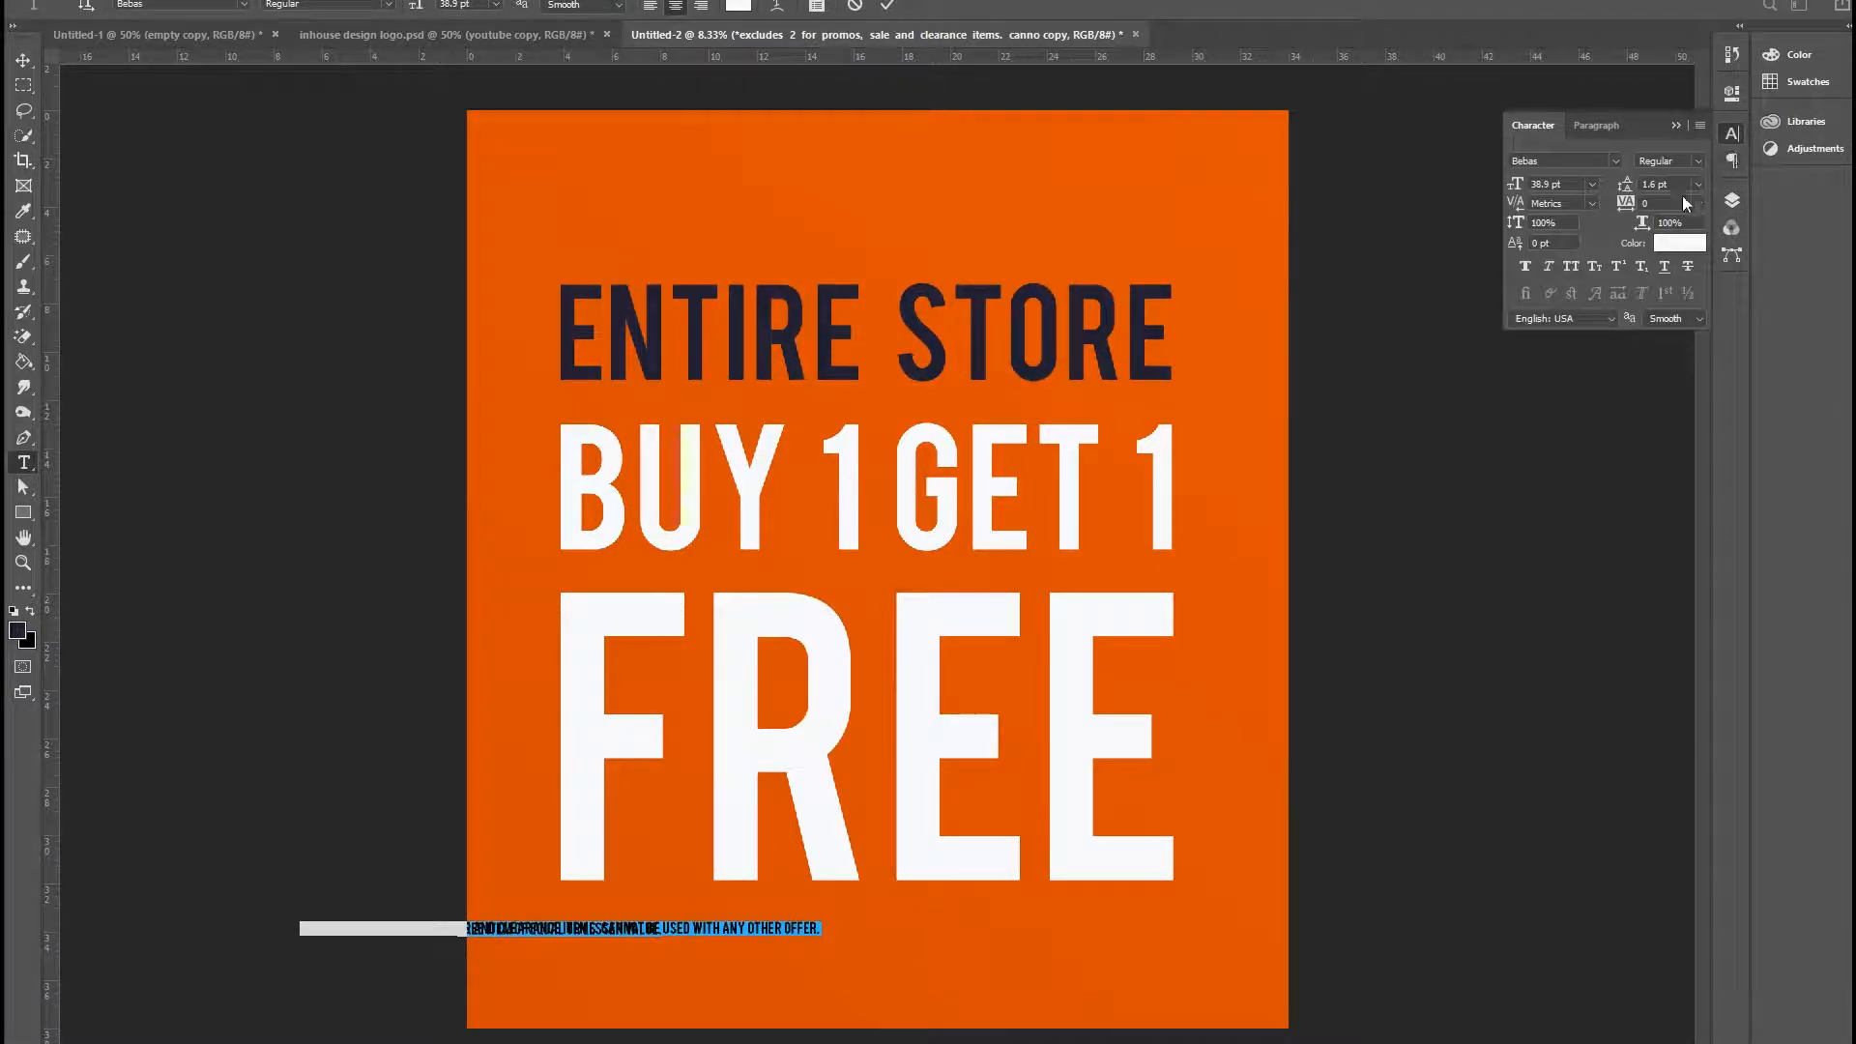
pyautogui.write('35')
pyautogui.press('Return')
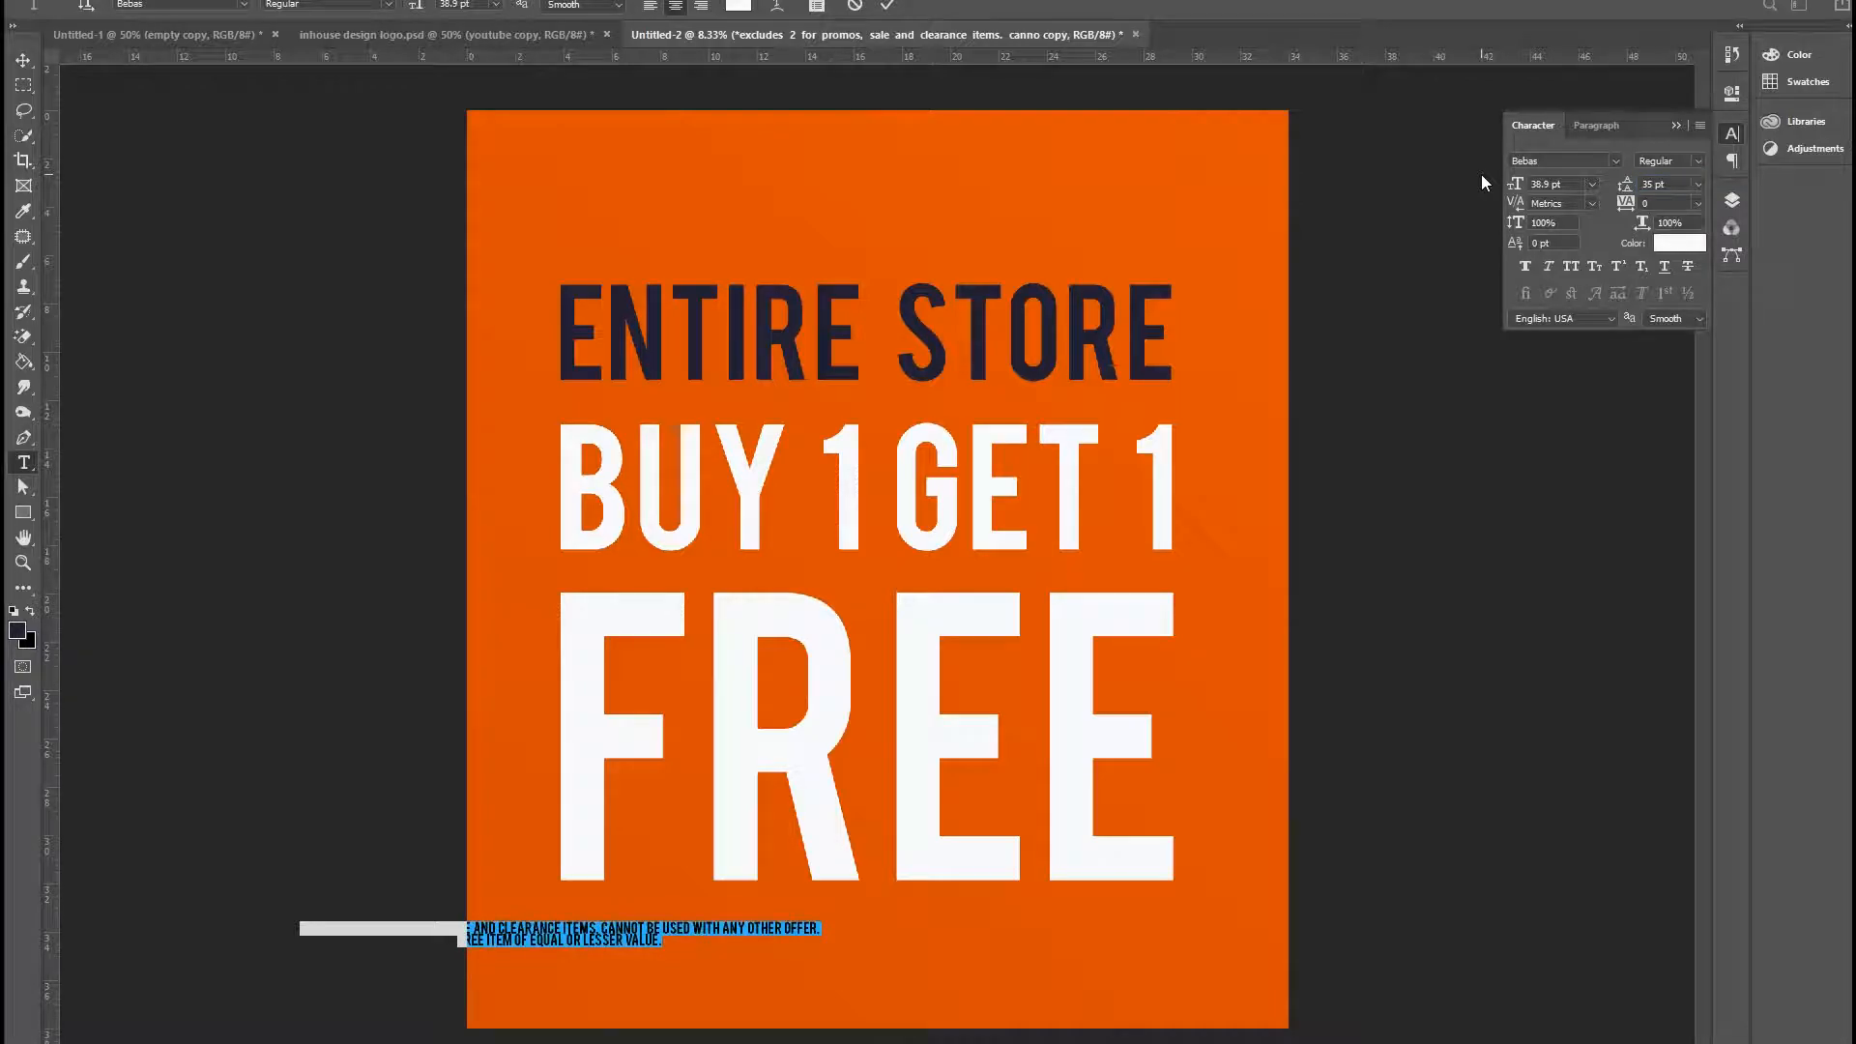
pyautogui.write('40')
pyautogui.press('Return')
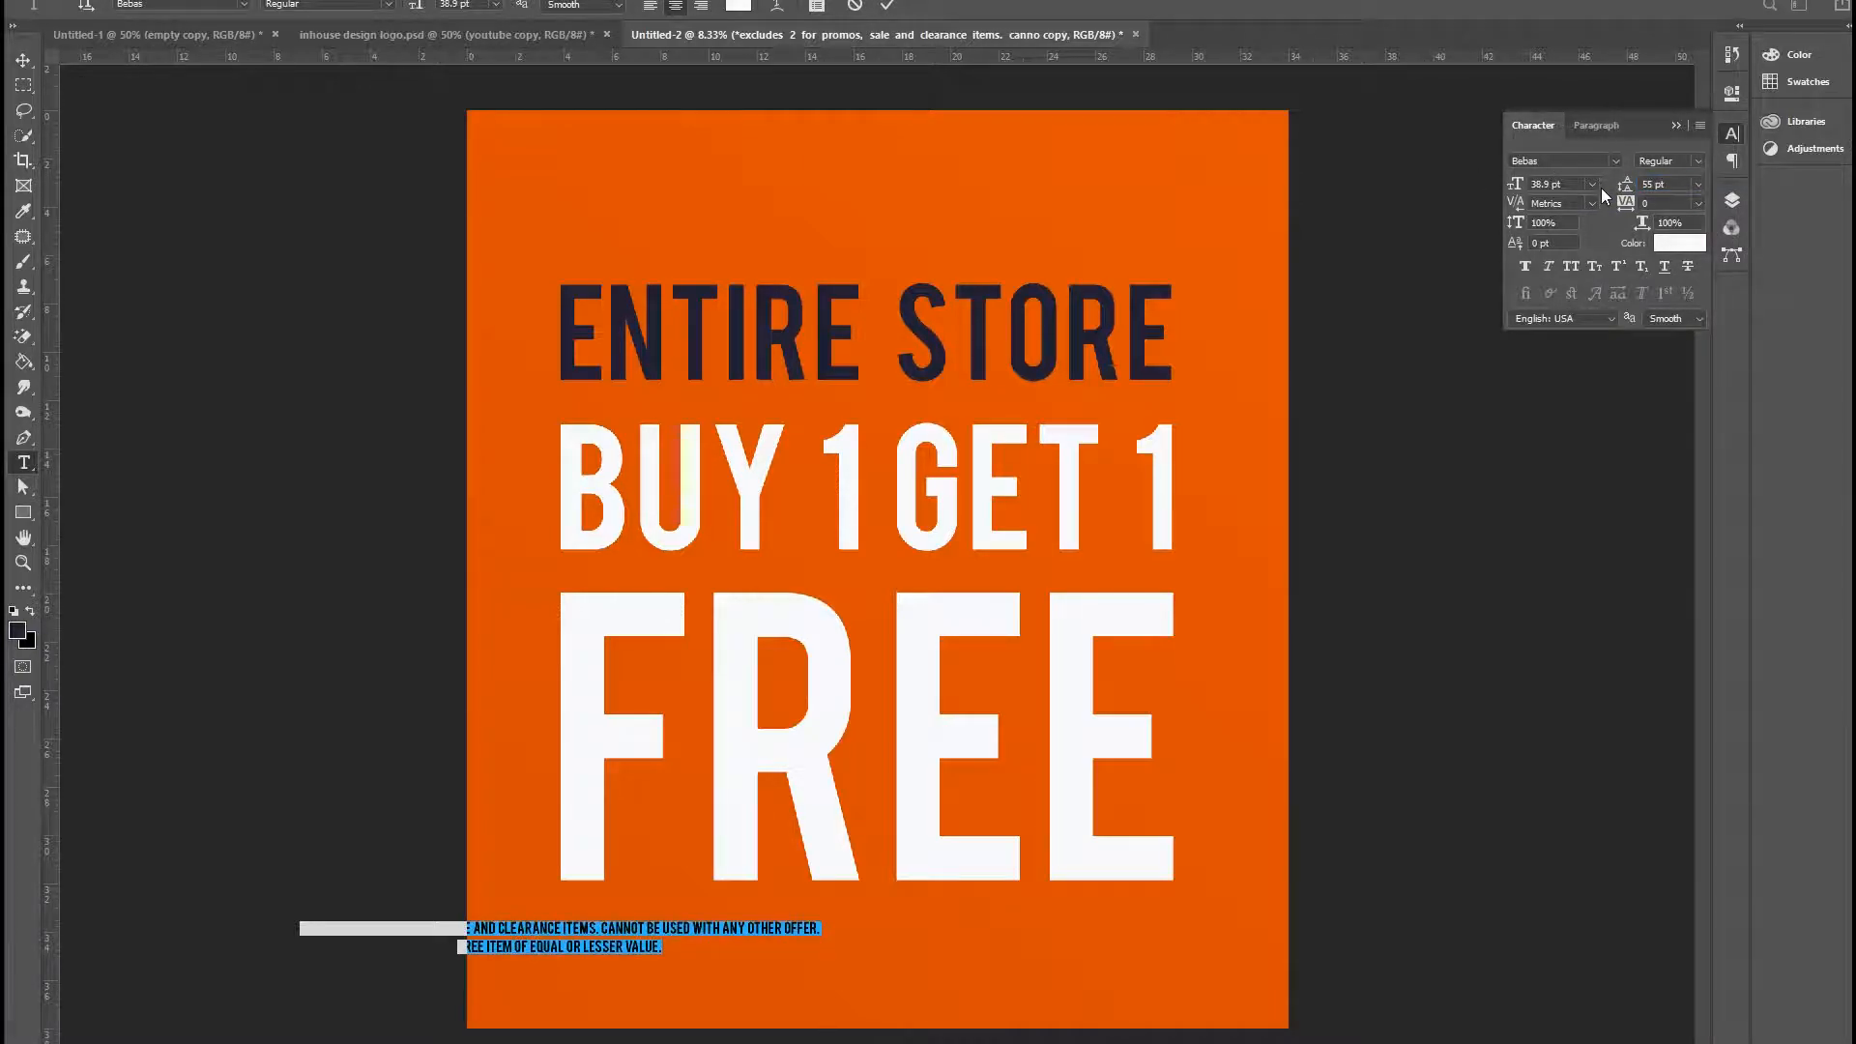
pyautogui.write('55')
pyautogui.press('Return')
pyautogui.press('Return')
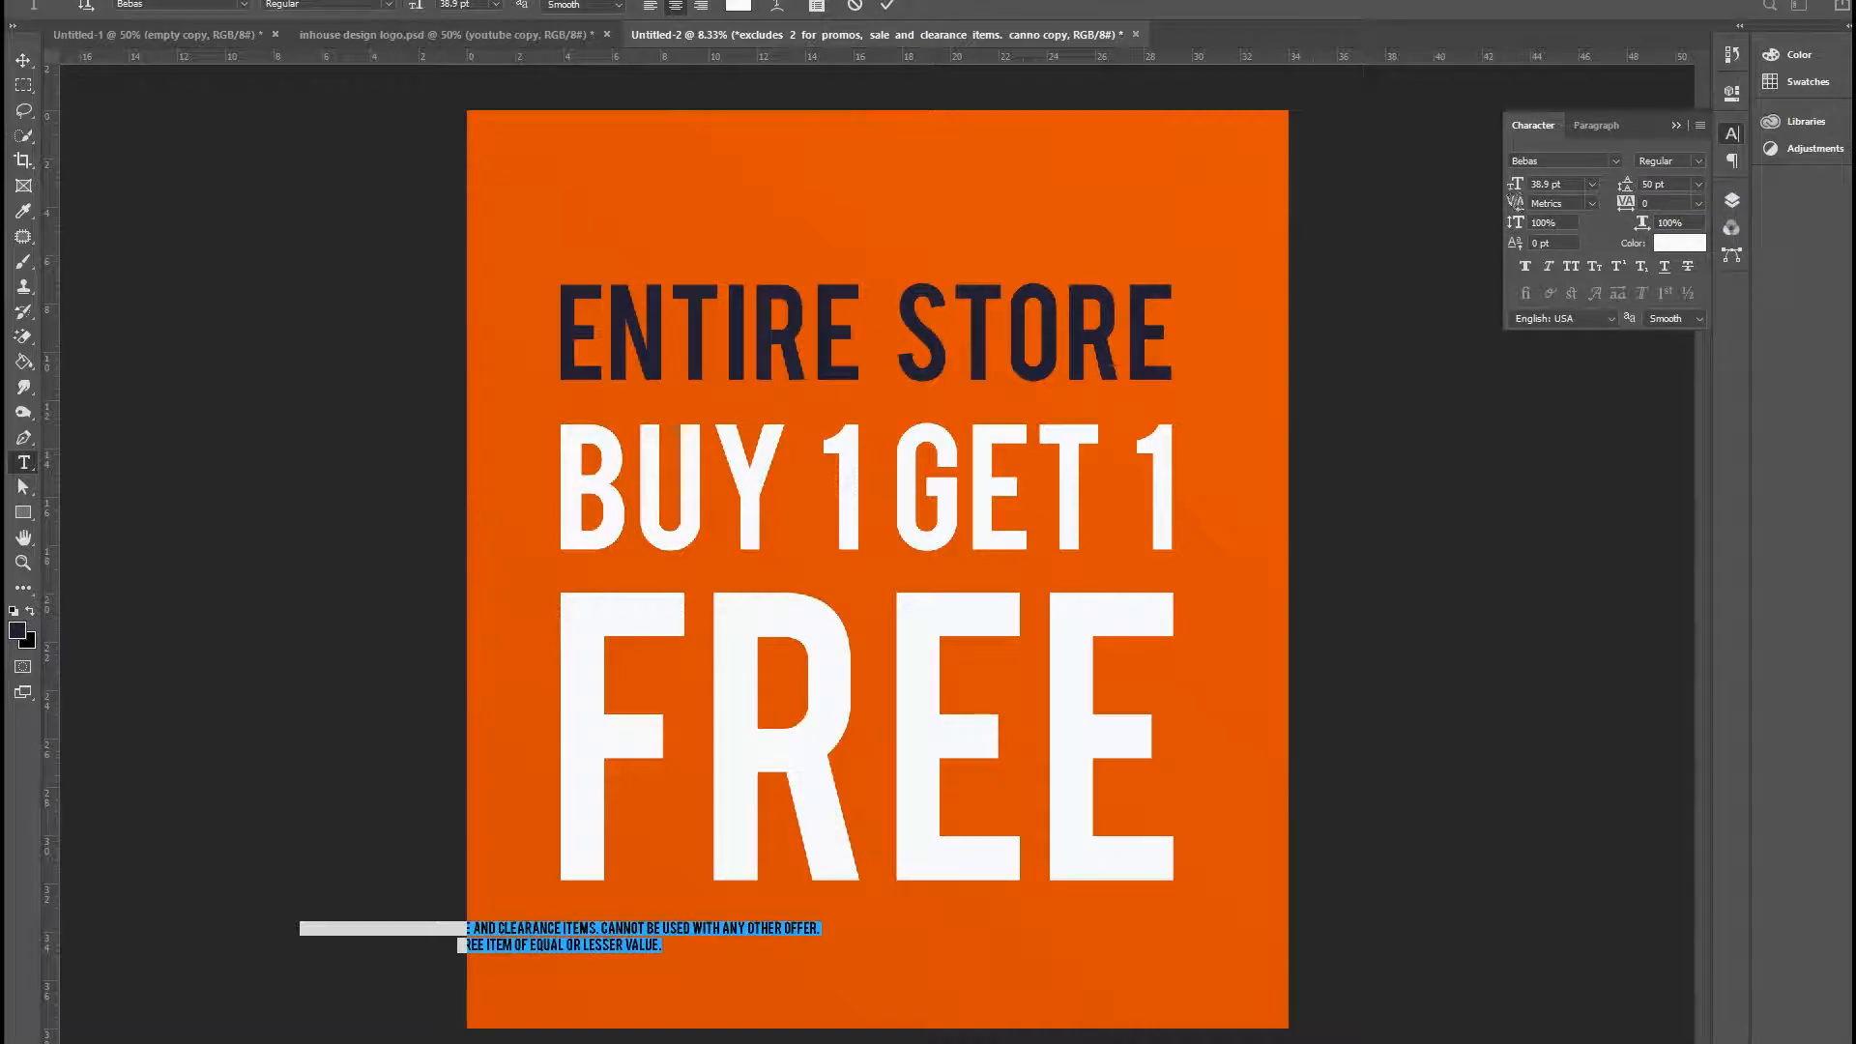
# Step: Move the disclaimer back under "FREE" and scale it to match the width of the headline block
pyautogui.click(35, 60)
pyautogui.moveTo(747, 949); pyautogui.dragTo(1174, 962)
pyautogui.hotkey('ctrl', 't')
pyautogui.press('Return')
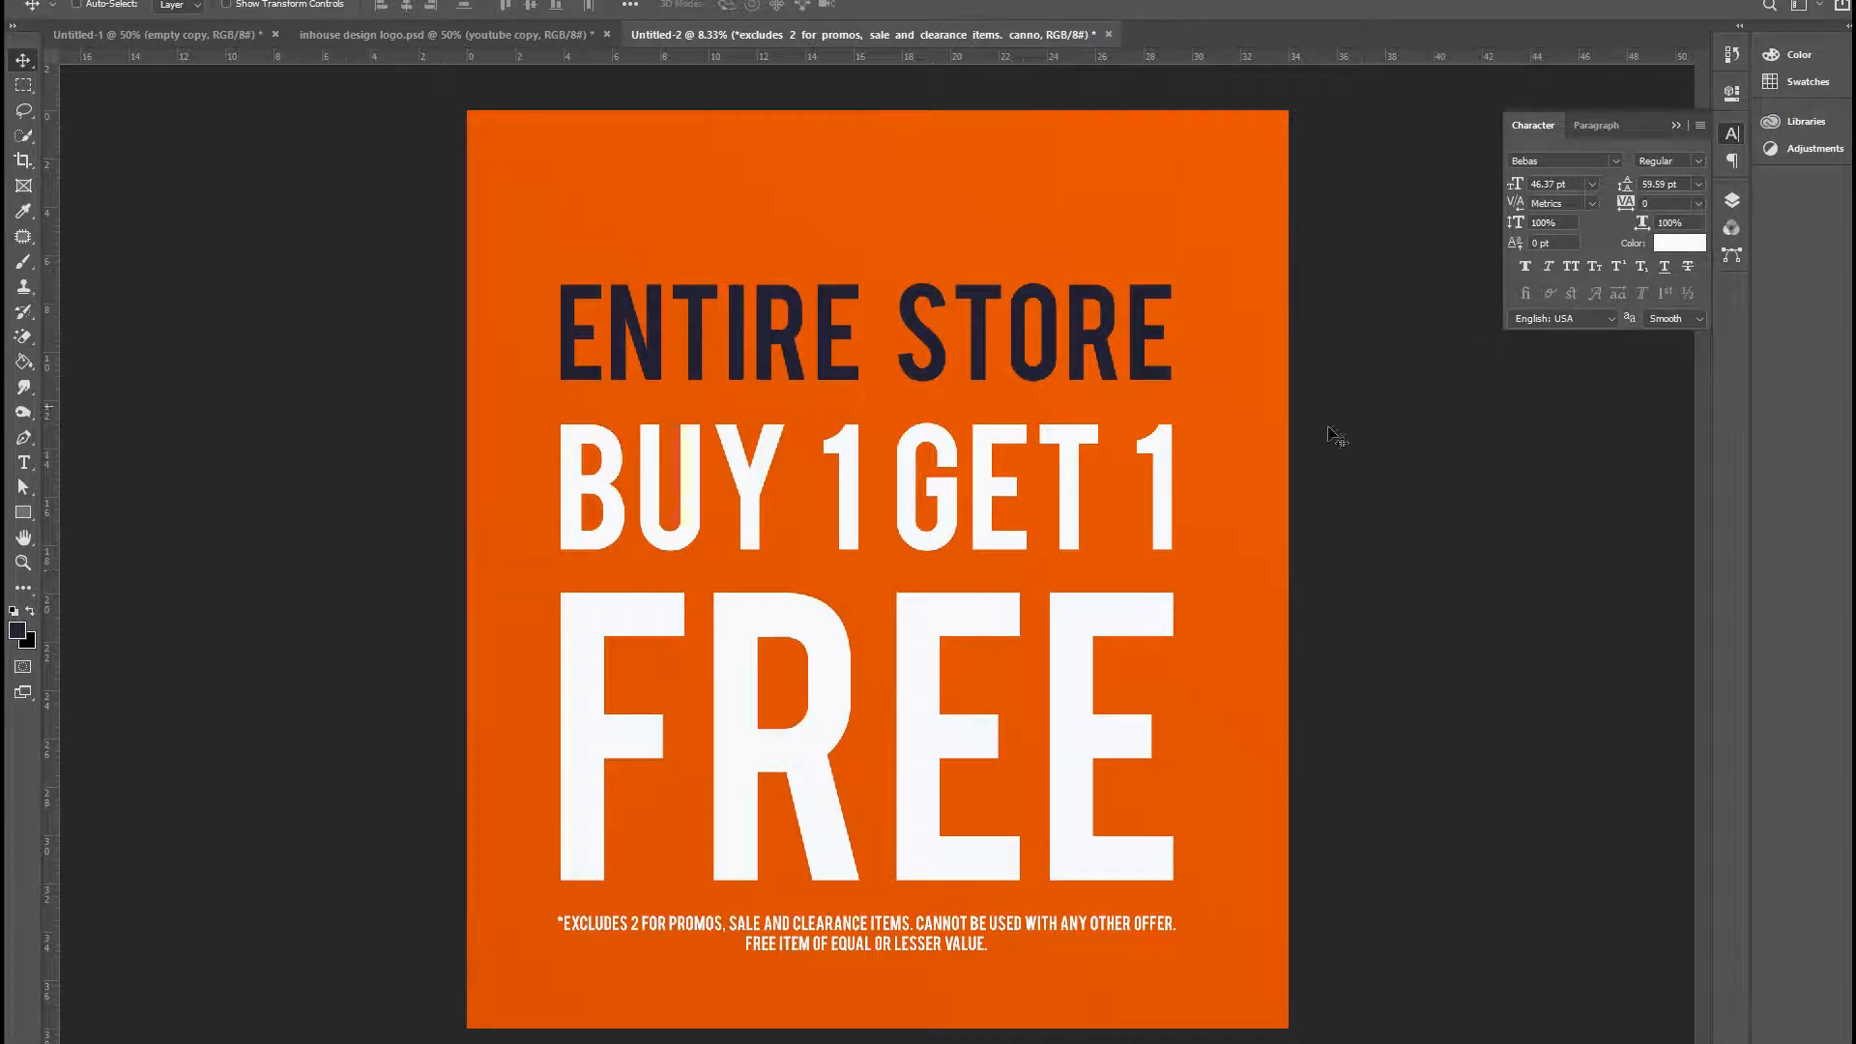
# Step: Select all four text layers and move them together slightly up the poster
pyautogui.click(1736, 200)
pyautogui.keyDown('shift'); pyautogui.click(1624, 434); pyautogui.keyUp('shift')
pyautogui.keyDown('shift'); pyautogui.click(1644, 315); pyautogui.keyUp('shift')
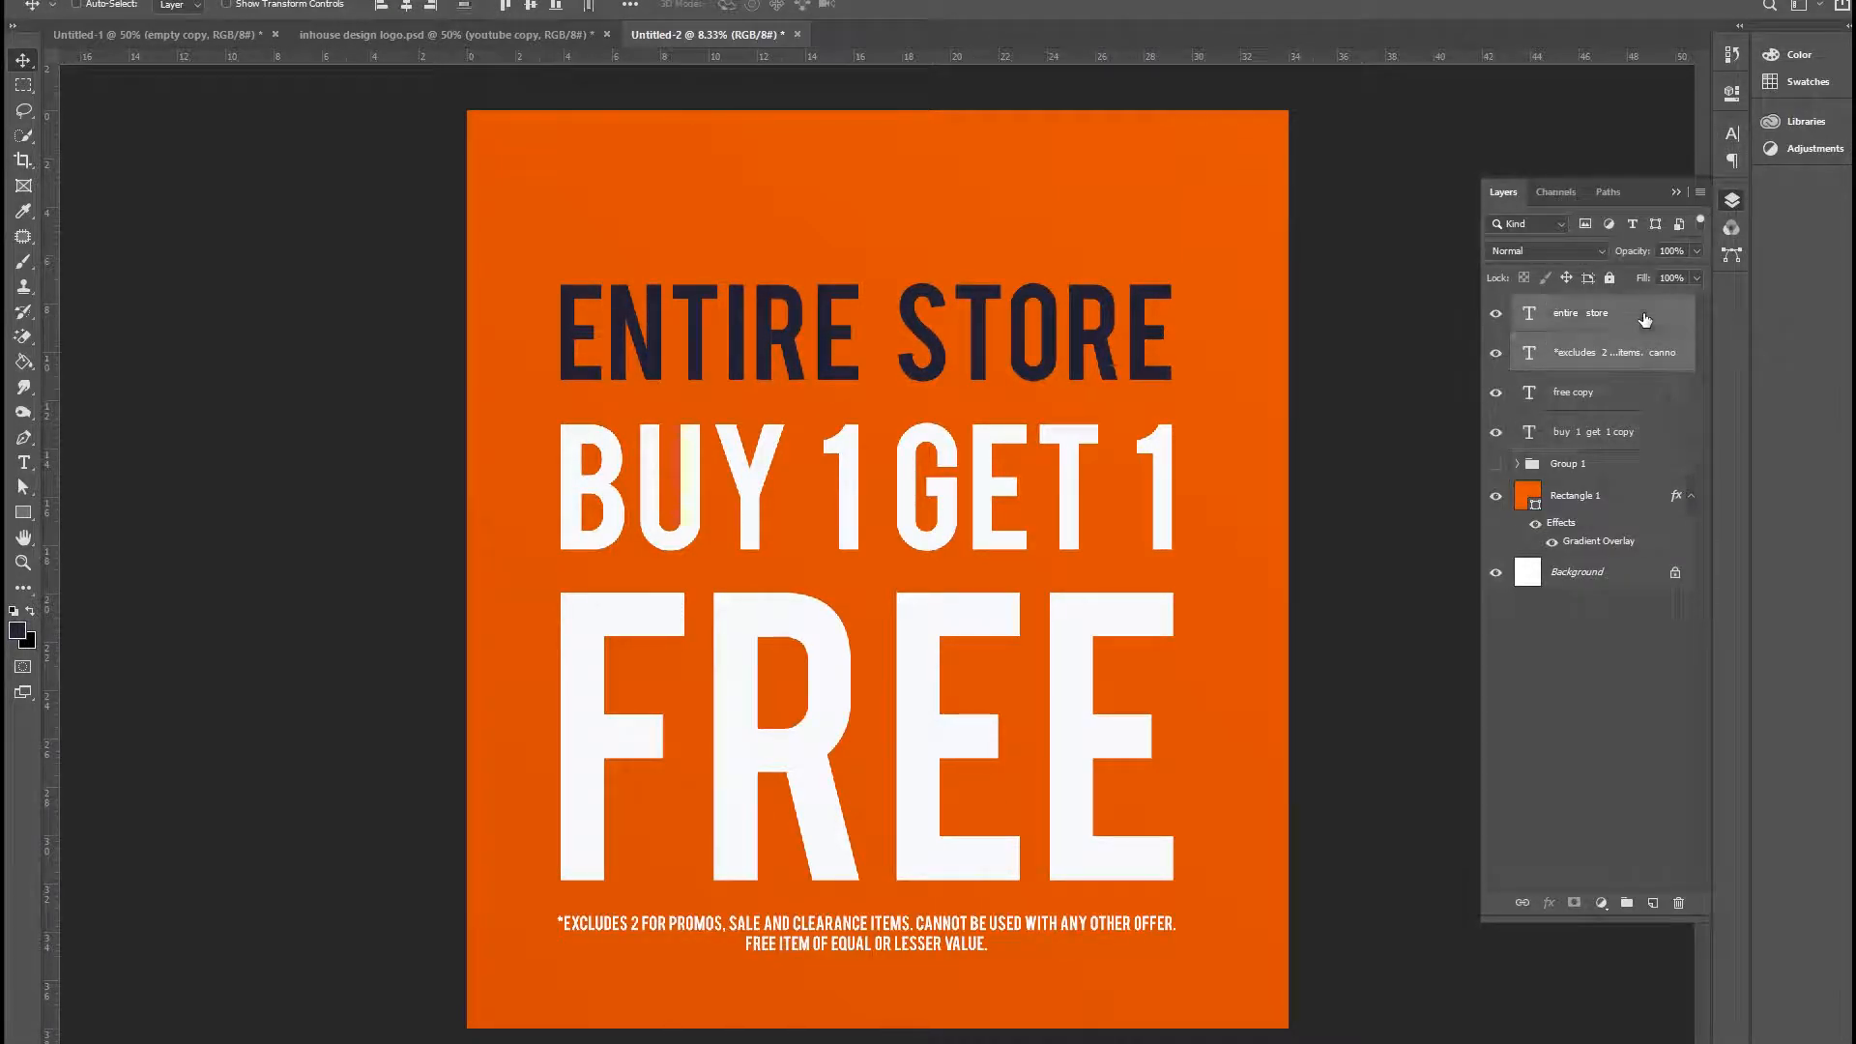
pyautogui.keyDown('shift'); pyautogui.click(1646, 405); pyautogui.keyUp('shift')
pyautogui.keyDown('shift'); pyautogui.click(1634, 434); pyautogui.keyUp('shift')
pyautogui.moveTo(1001, 575); pyautogui.dragTo(997, 547)
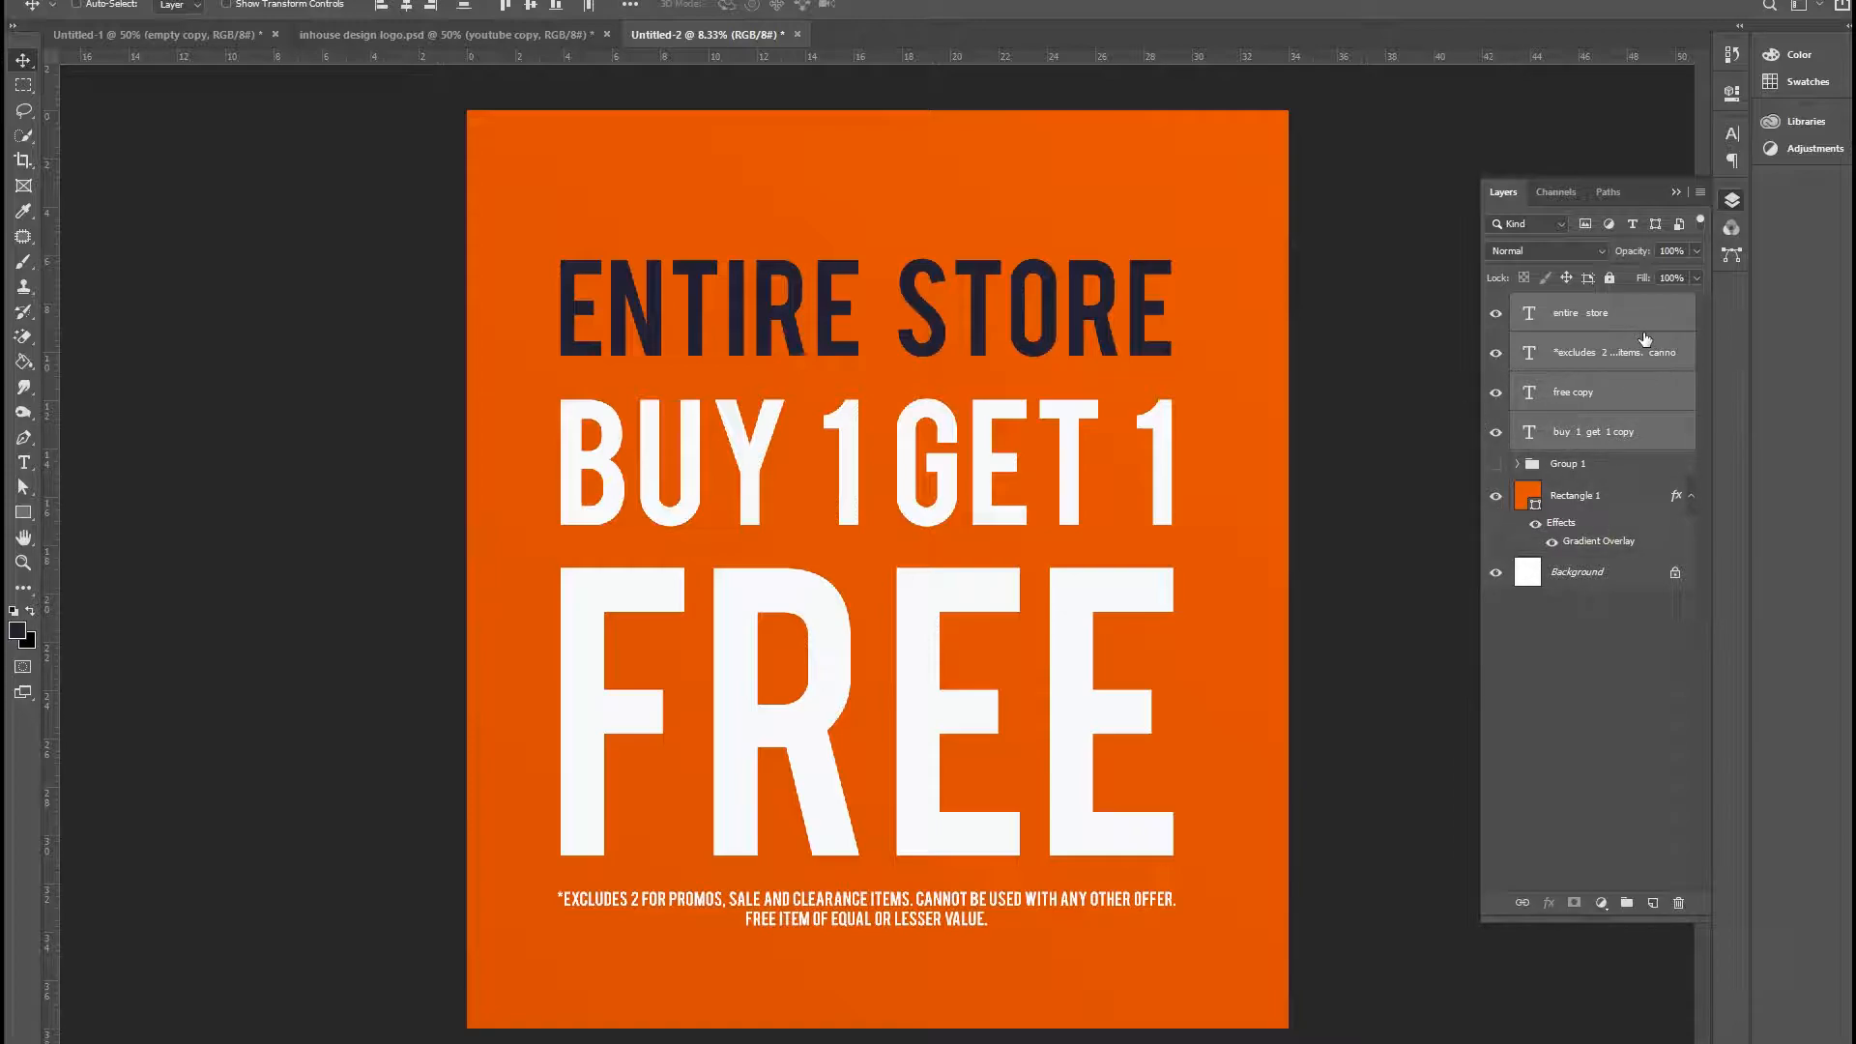
# Step: Tighten the spacing by moving "BUY 1 GET 1", "FREE" and the disclaimer closer to the lines above them
pyautogui.click(1659, 431)
pyautogui.moveTo(966, 493); pyautogui.dragTo(964, 479)
pyautogui.click(1579, 391)
pyautogui.moveTo(932, 793); pyautogui.dragTo(928, 763)
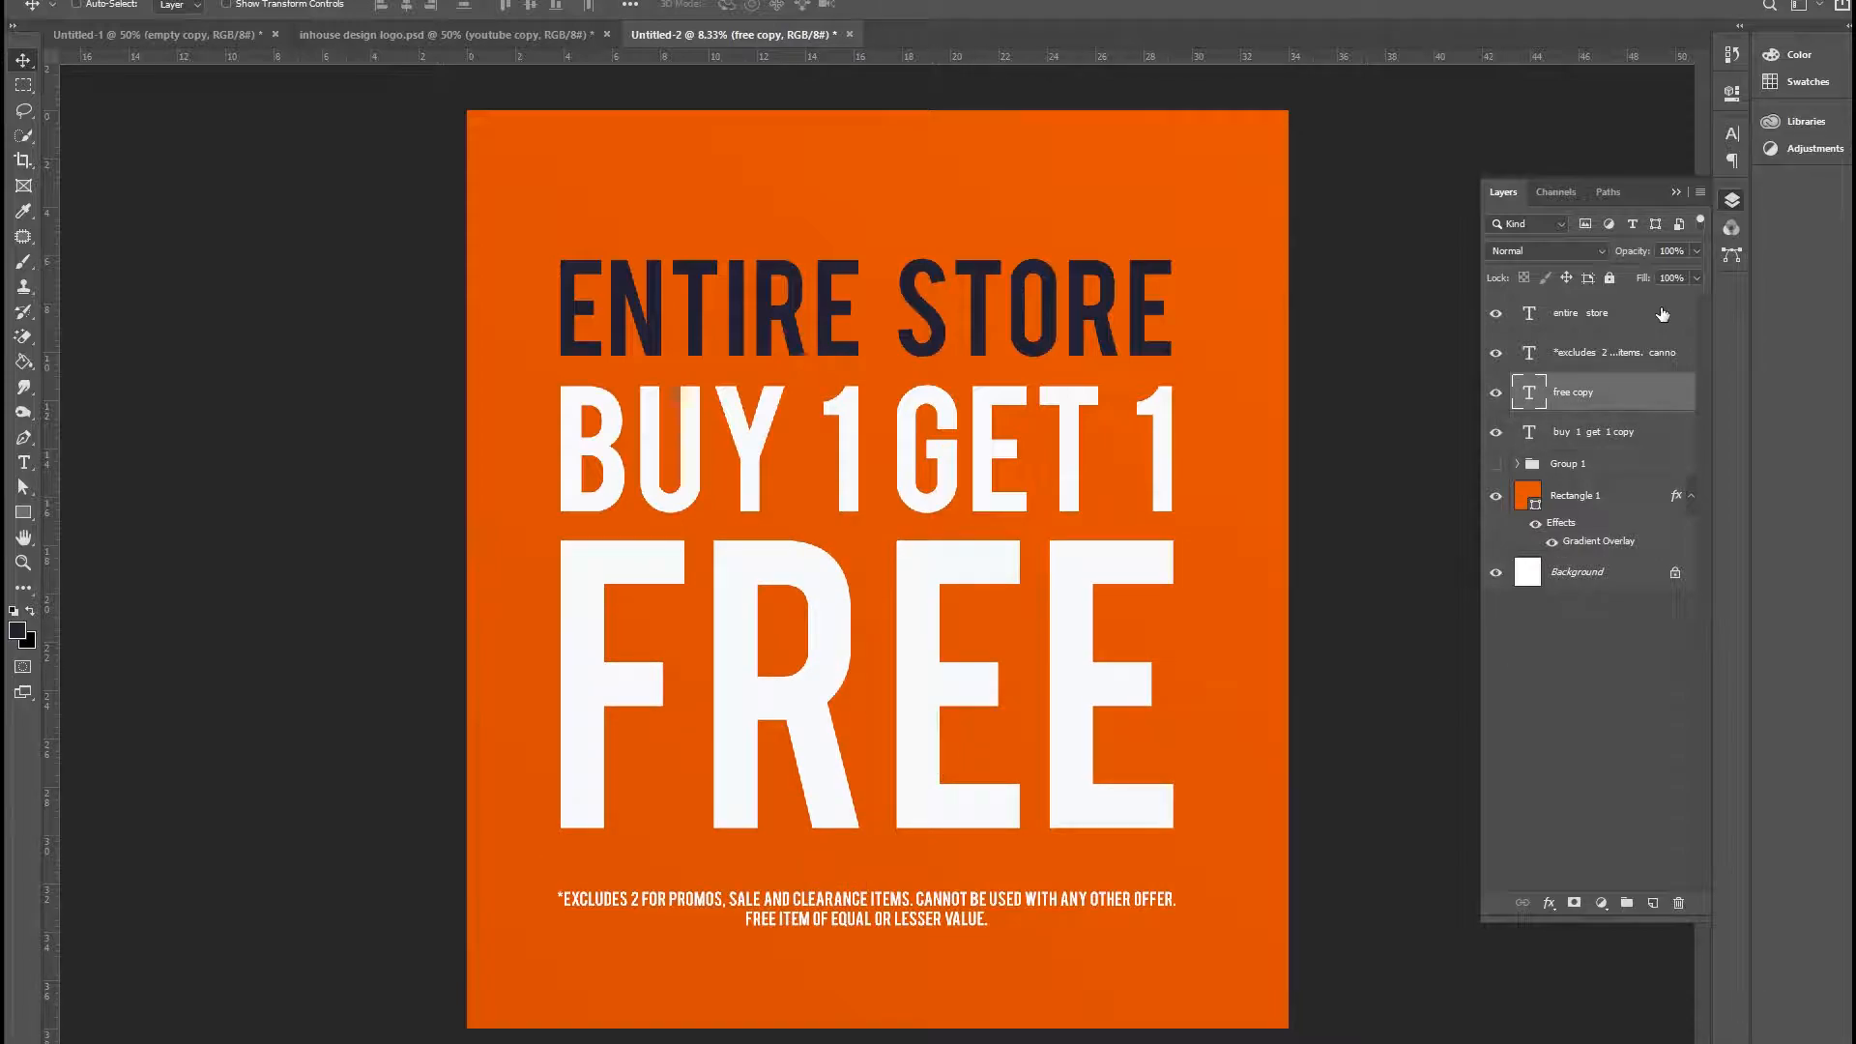
pyautogui.click(1640, 354)
pyautogui.moveTo(1128, 887); pyautogui.dragTo(1123, 852)
# Step: Select the four text layers and shift the whole block slightly down to centre it vertically on the poster
pyautogui.click(1643, 432)
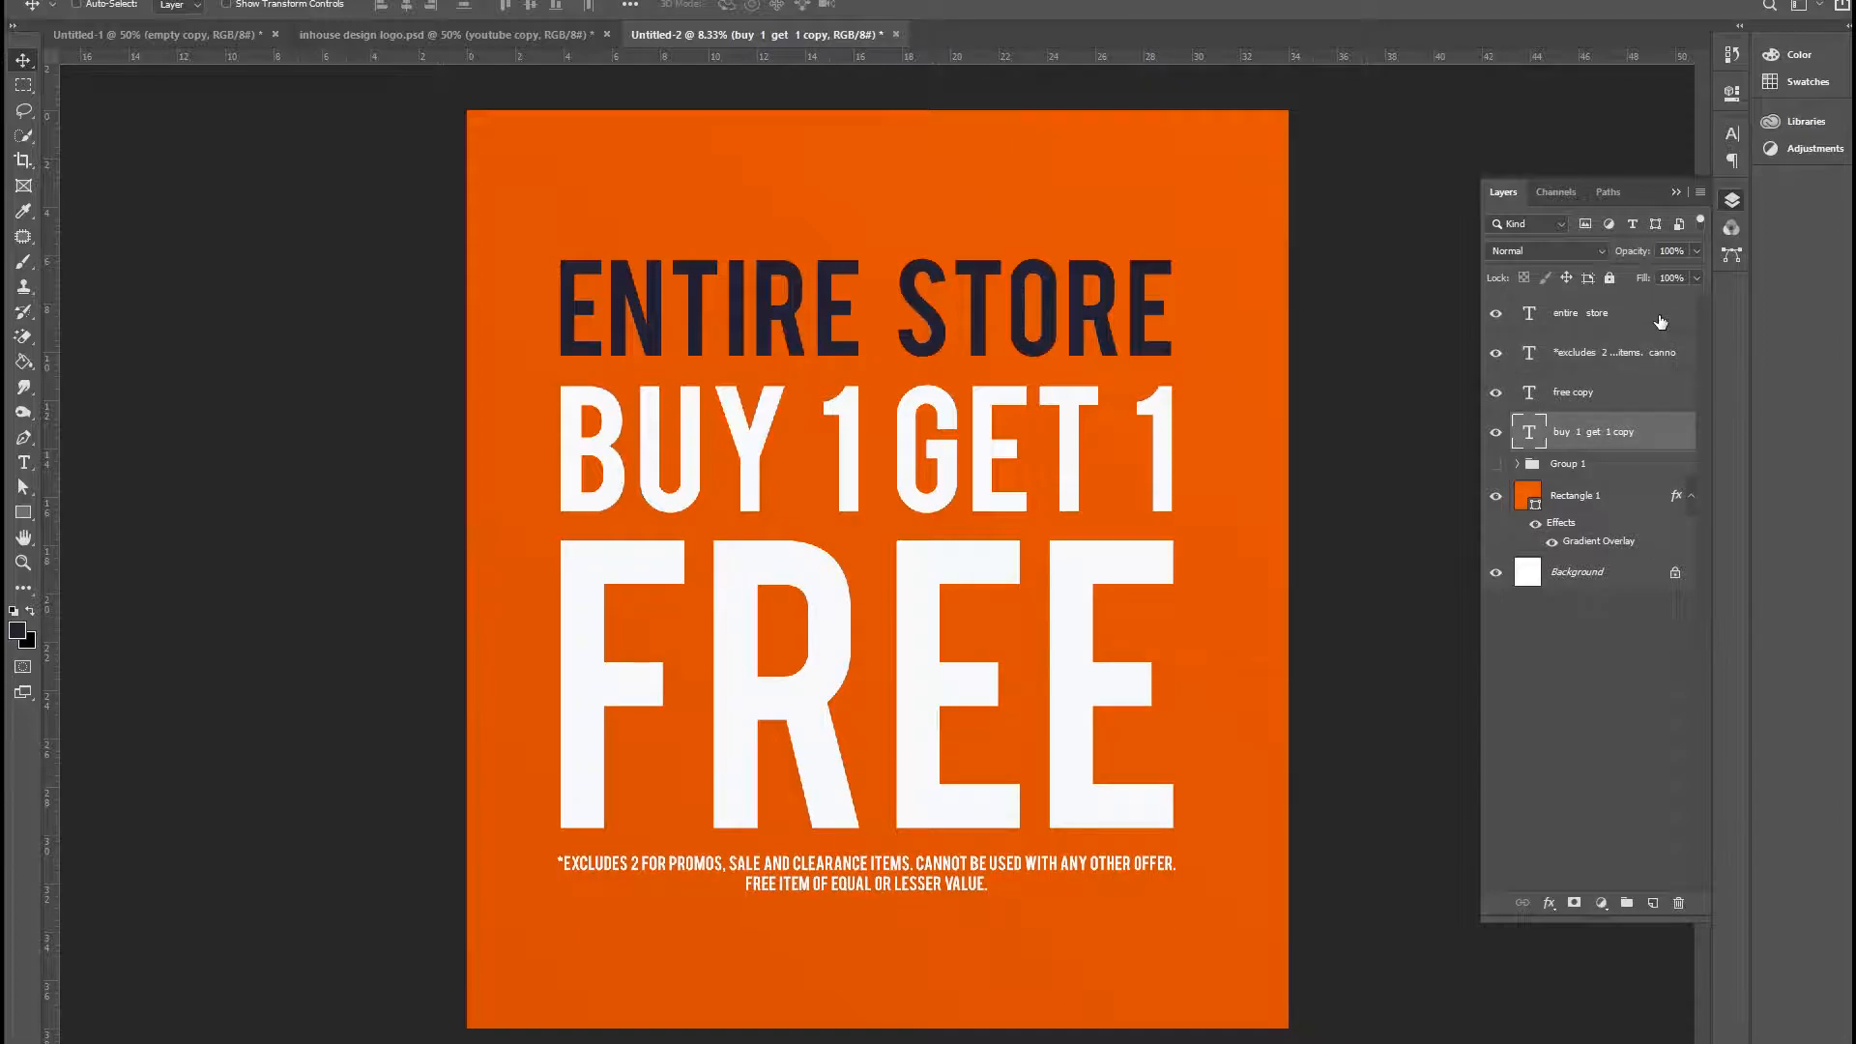
pyautogui.keyDown('shift'); pyautogui.click(1595, 312); pyautogui.keyUp('shift')
pyautogui.moveTo(990, 465); pyautogui.dragTo(991, 485)
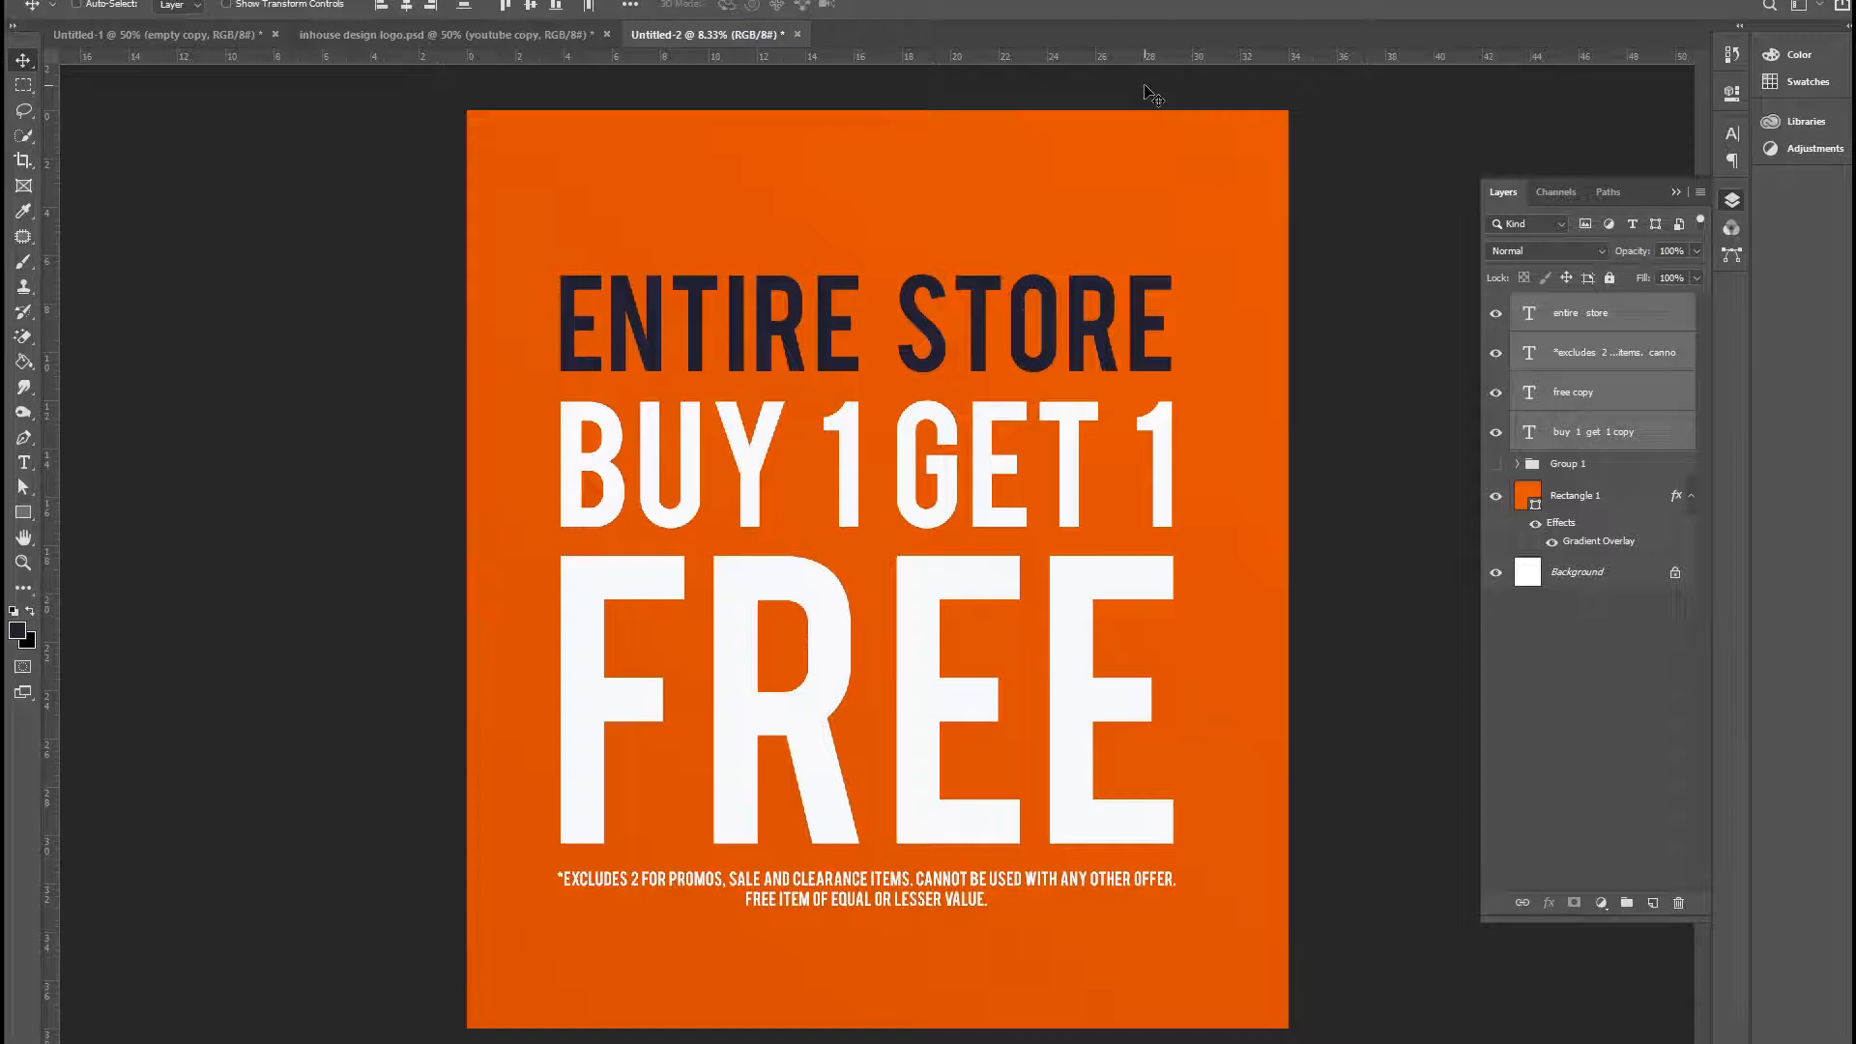
# Step: Create a new RGB document 11 inches wide and 8.5 inches high at 300 pixels/inch with a white background
pyautogui.click(50, 0)
pyautogui.click(72, 0)
pyautogui.write('11')
pyautogui.press('Tab')
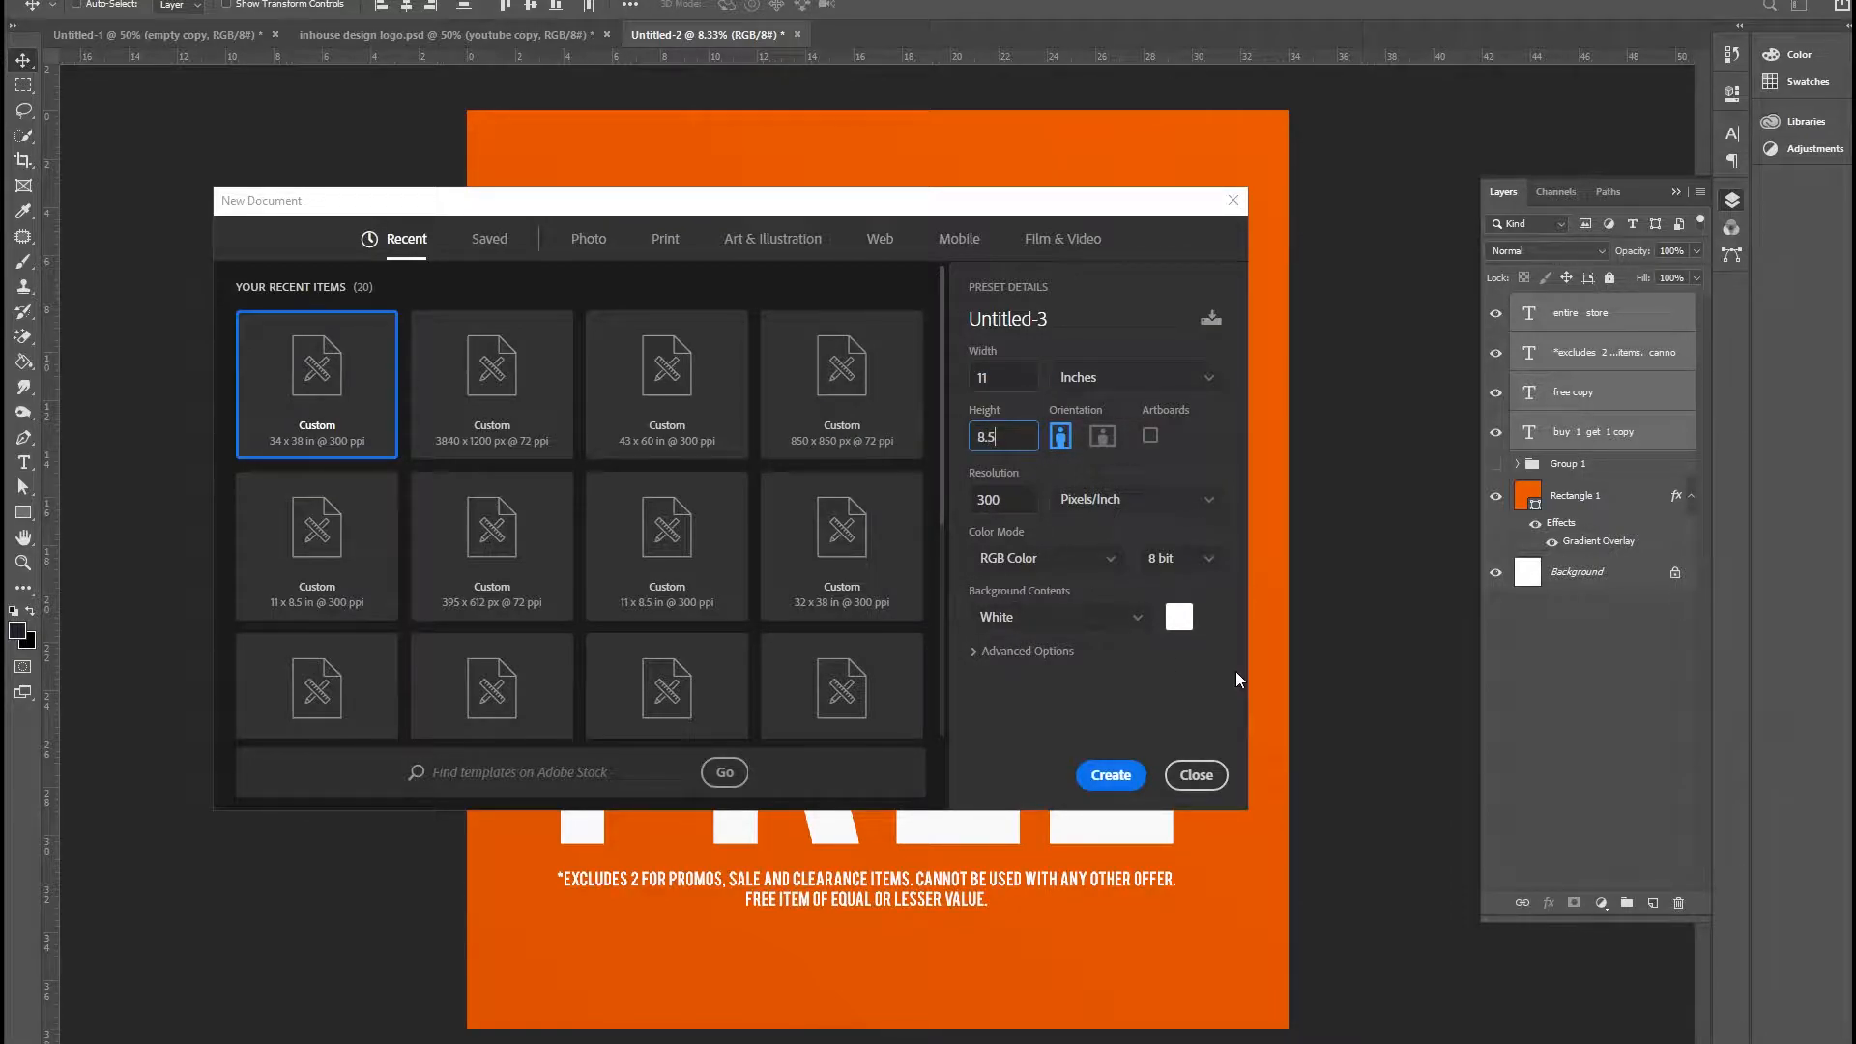
pyautogui.click(1108, 774)
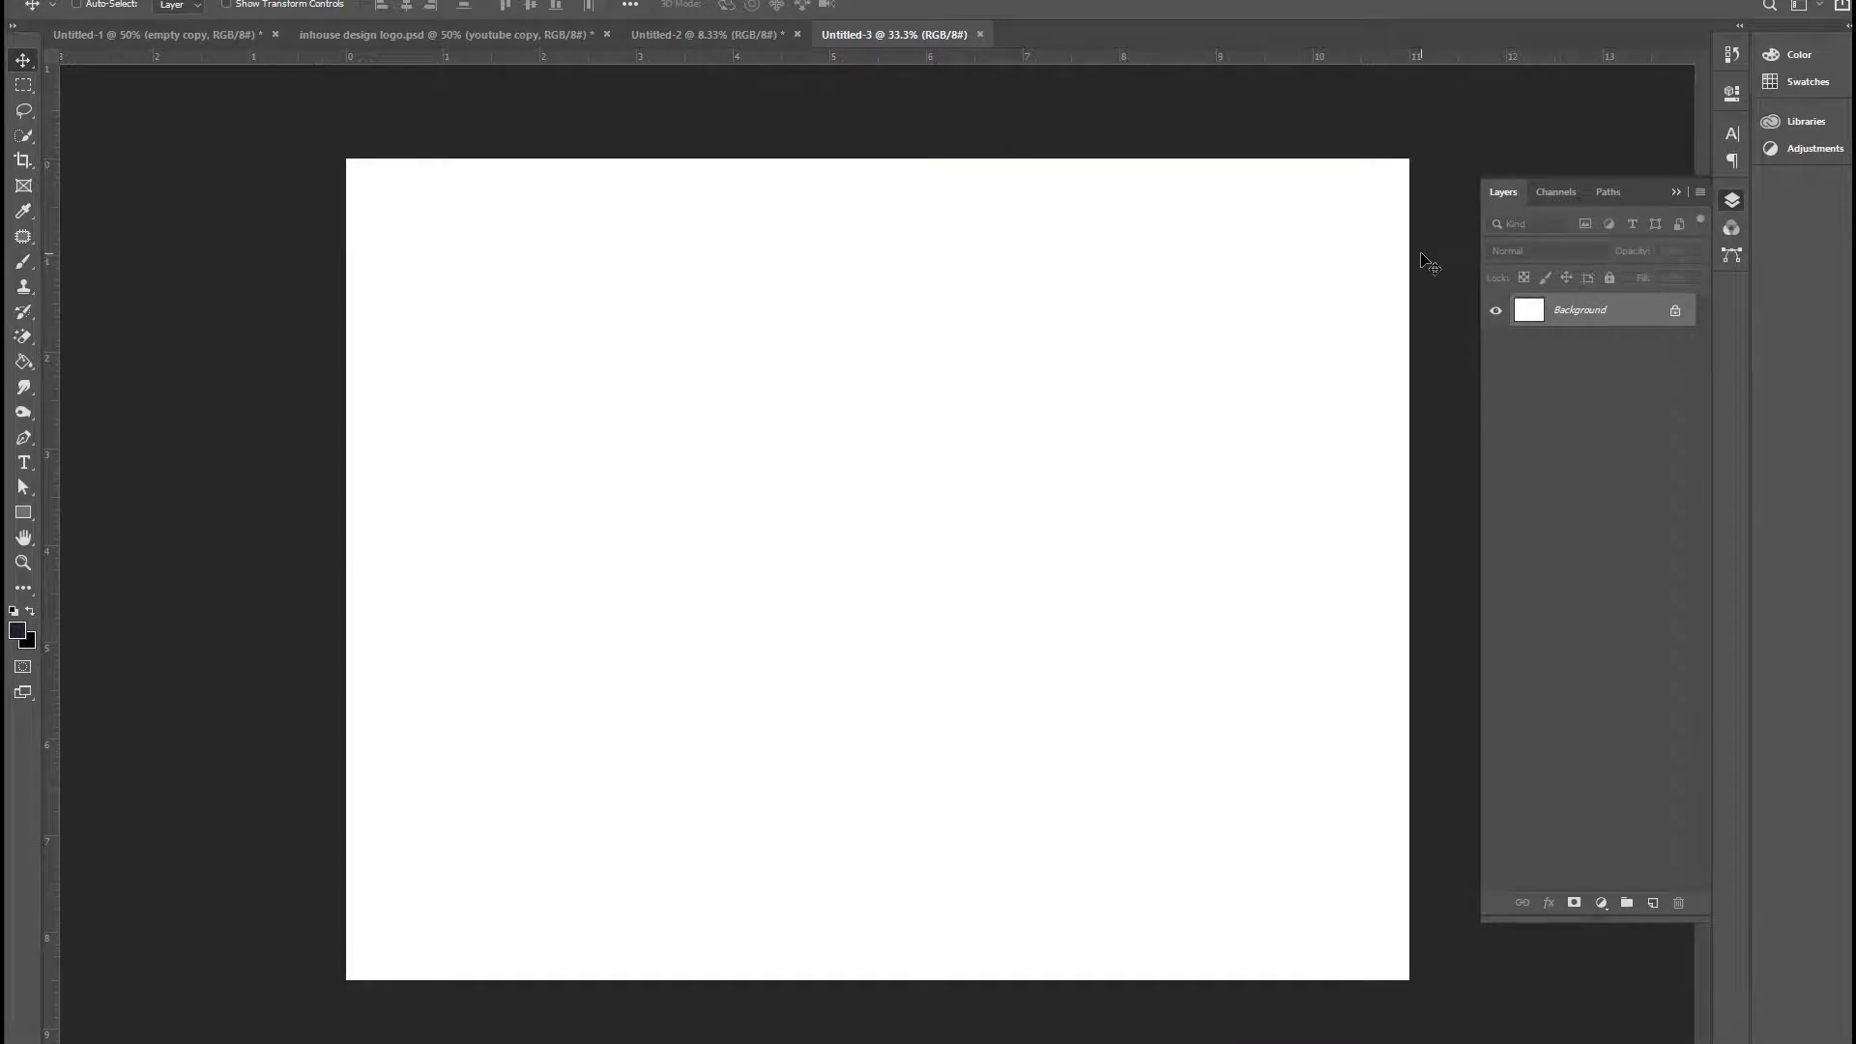
# Step: Copy the four text layers and the orange Rectangle 1 from the Untitled-2 poster into the new Untitled-3 document
pyautogui.click(757, 35)
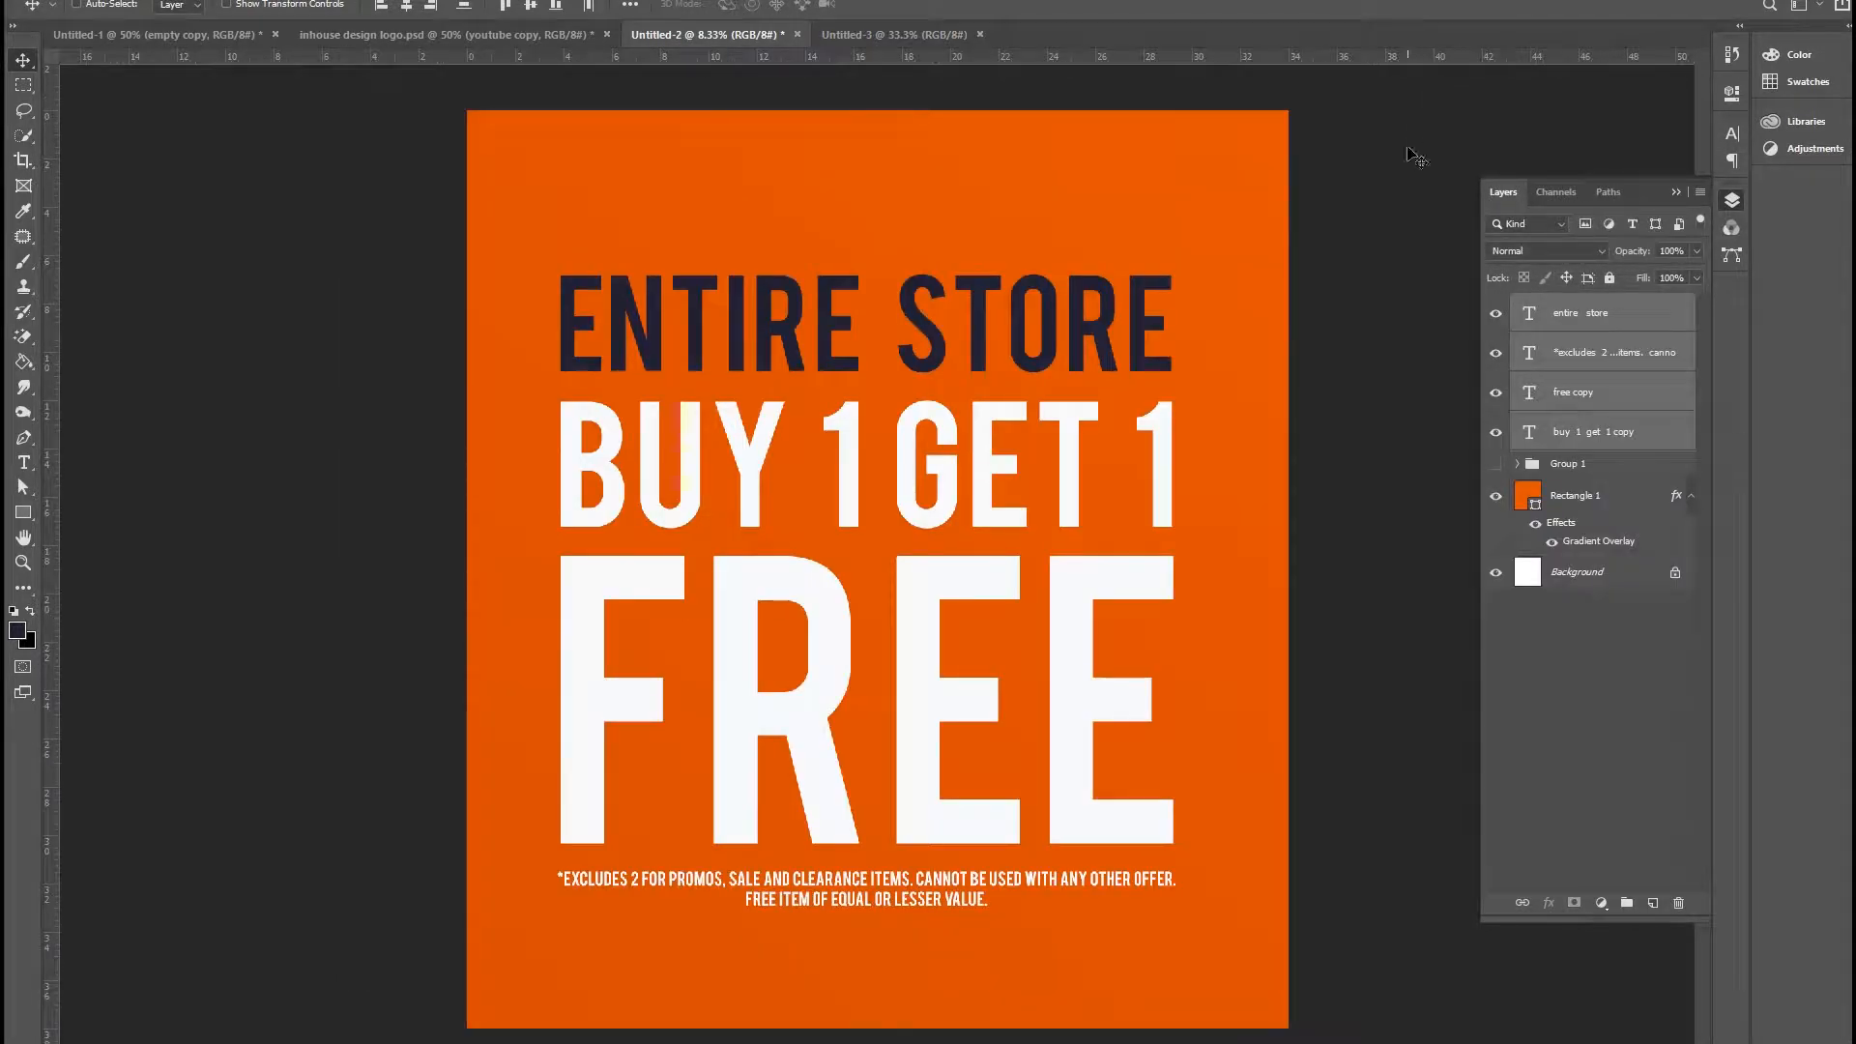
pyautogui.moveTo(743, 34); pyautogui.dragTo(1855, 12)
pyautogui.keyDown('ctrl'); pyautogui.click(1616, 511); pyautogui.keyUp('ctrl')
pyautogui.moveTo(1616, 511); pyautogui.dragTo(1013, 519)
pyautogui.hotkey('ctrl', '-')
pyautogui.hotkey('ctrl', '-')
pyautogui.hotkey('ctrl', '-')
pyautogui.hotkey('ctrl', '-')
# Step: Scale the copied poster layers down together and centre them so the artwork fits the 11 x 8.5 inch page
pyautogui.hotkey('ctrl', 't')
pyautogui.moveTo(1224, 194); pyautogui.dragTo(961, 518)
pyautogui.moveTo(874, 611); pyautogui.dragTo(965, 526)
pyautogui.moveTo(1032, 772); pyautogui.dragTo(990, 724)
pyautogui.hotkey('ctrl', '+')
pyautogui.hotkey('ctrl', '+')
pyautogui.hotkey('ctrl', '+')
pyautogui.moveTo(987, 652); pyautogui.dragTo(987, 567)
pyautogui.moveTo(1225, 949); pyautogui.dragTo(1218, 940)
pyautogui.press('Return')
# Step: Add two vertical and two horizontal guides about 0.25 in inside the page edges
pyautogui.hotkey('ctrl', '+')
pyautogui.moveTo(48, 334); pyautogui.dragTo(370, 257)
pyautogui.moveTo(594, 56); pyautogui.dragTo(582, 183)
pyautogui.moveTo(49, 477); pyautogui.dragTo(1385, 348)
pyautogui.moveTo(1332, 60); pyautogui.dragTo(1306, 957)
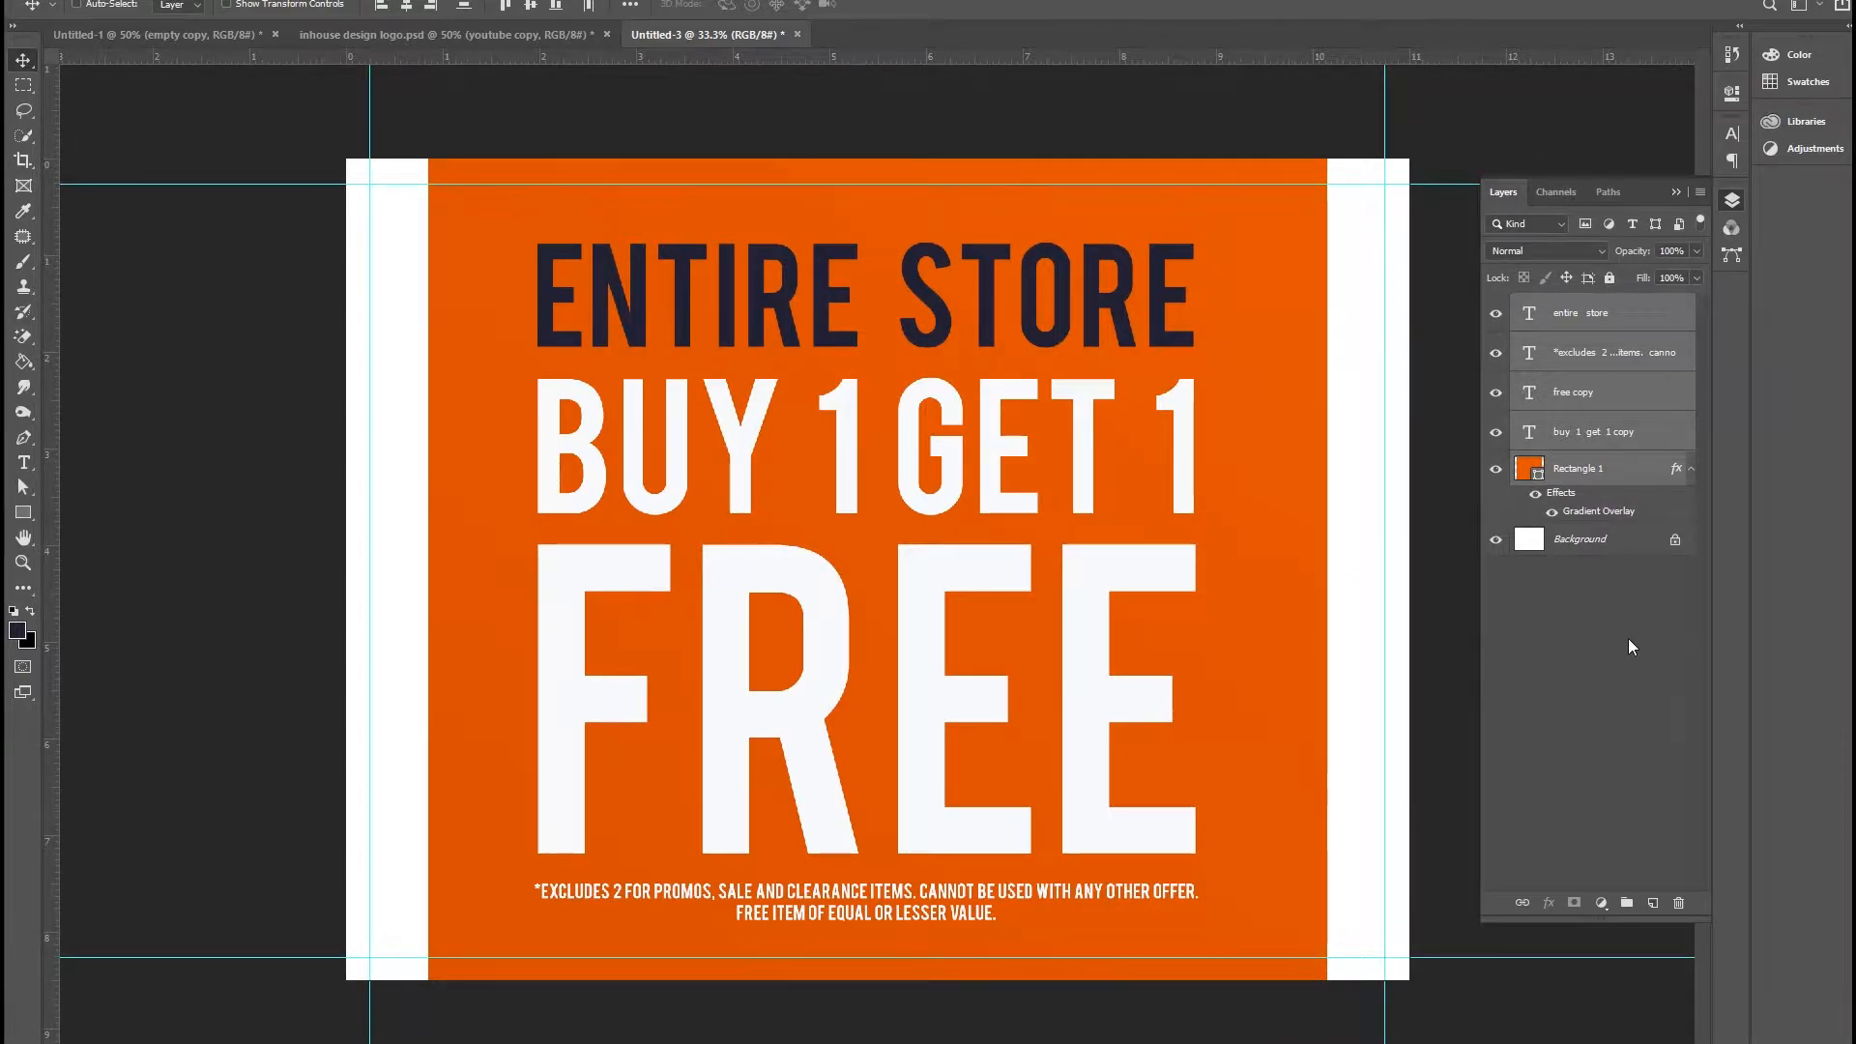
# Step: Resize the orange Rectangle 1 so all four sides meet the margin guides, leaving a white border
pyautogui.click(1634, 468)
pyautogui.hotkey('ctrl', 't')
pyautogui.moveTo(878, 1043); pyautogui.dragTo(874, 957)
pyautogui.moveTo(424, 508); pyautogui.dragTo(370, 507)
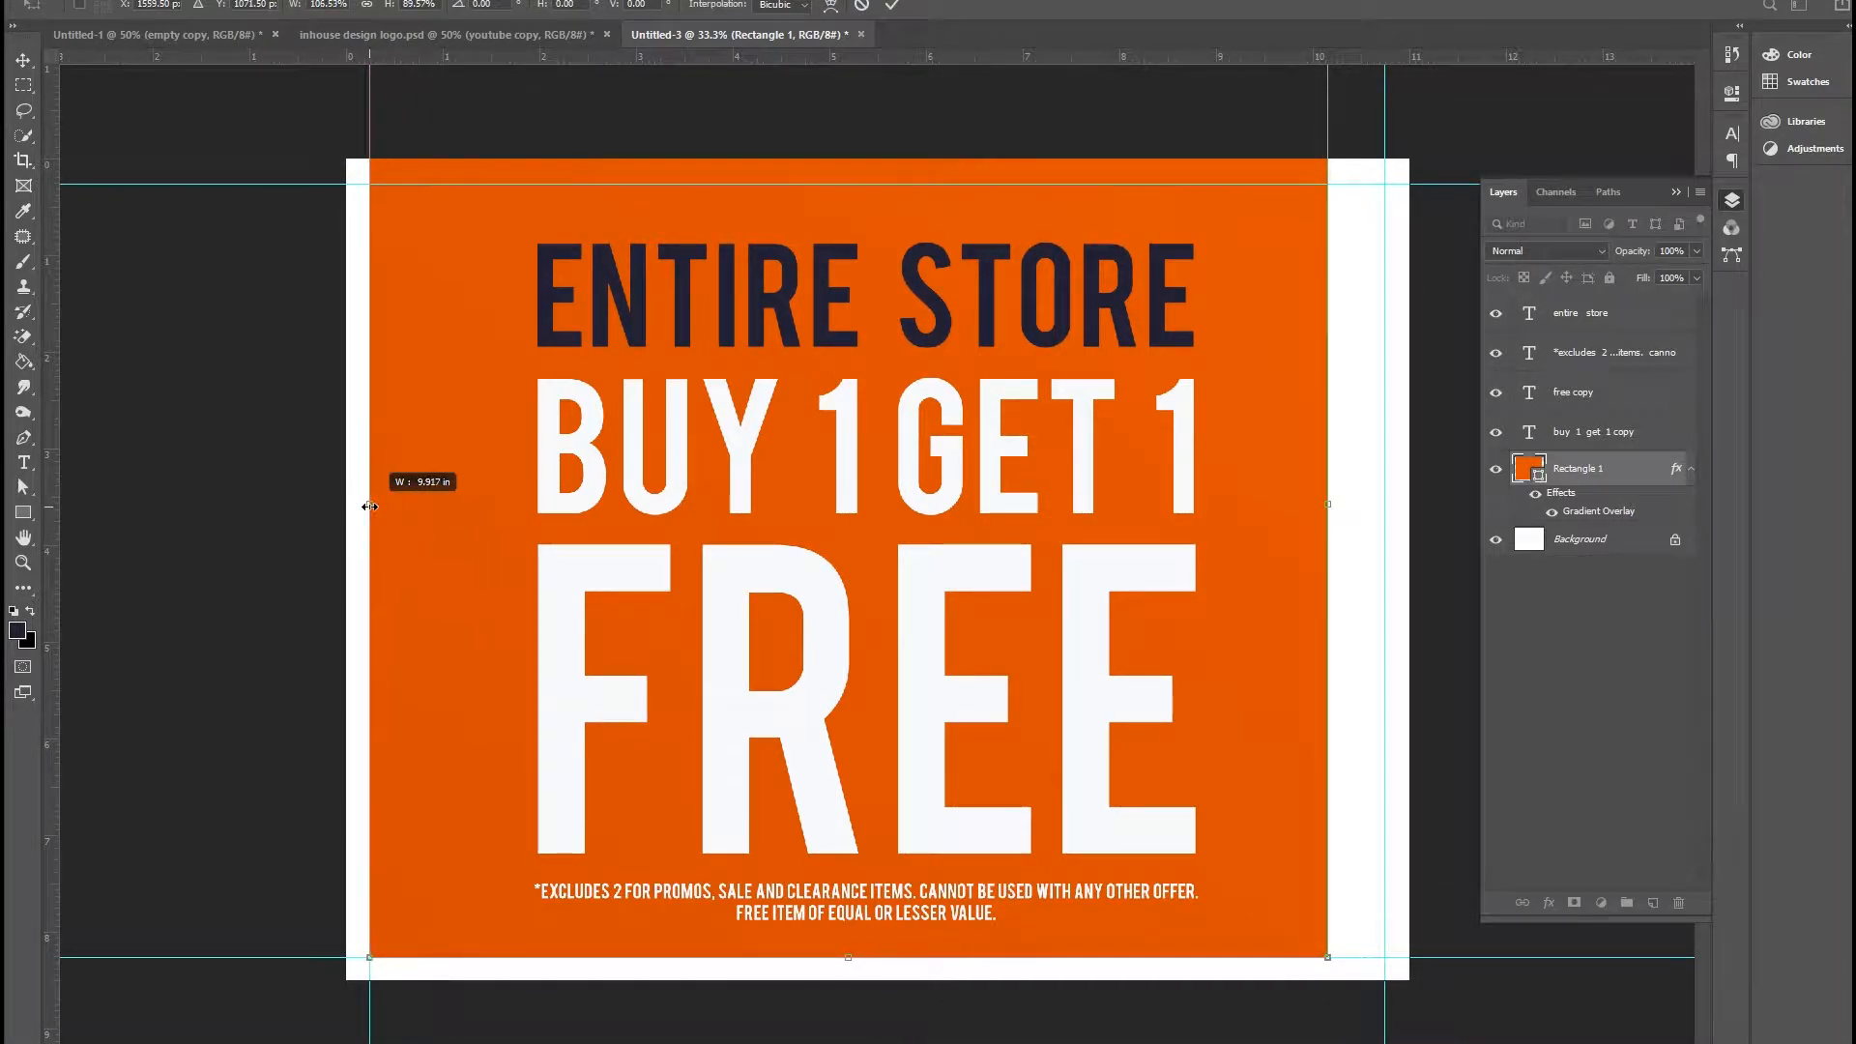
pyautogui.moveTo(1328, 504); pyautogui.dragTo(1385, 504)
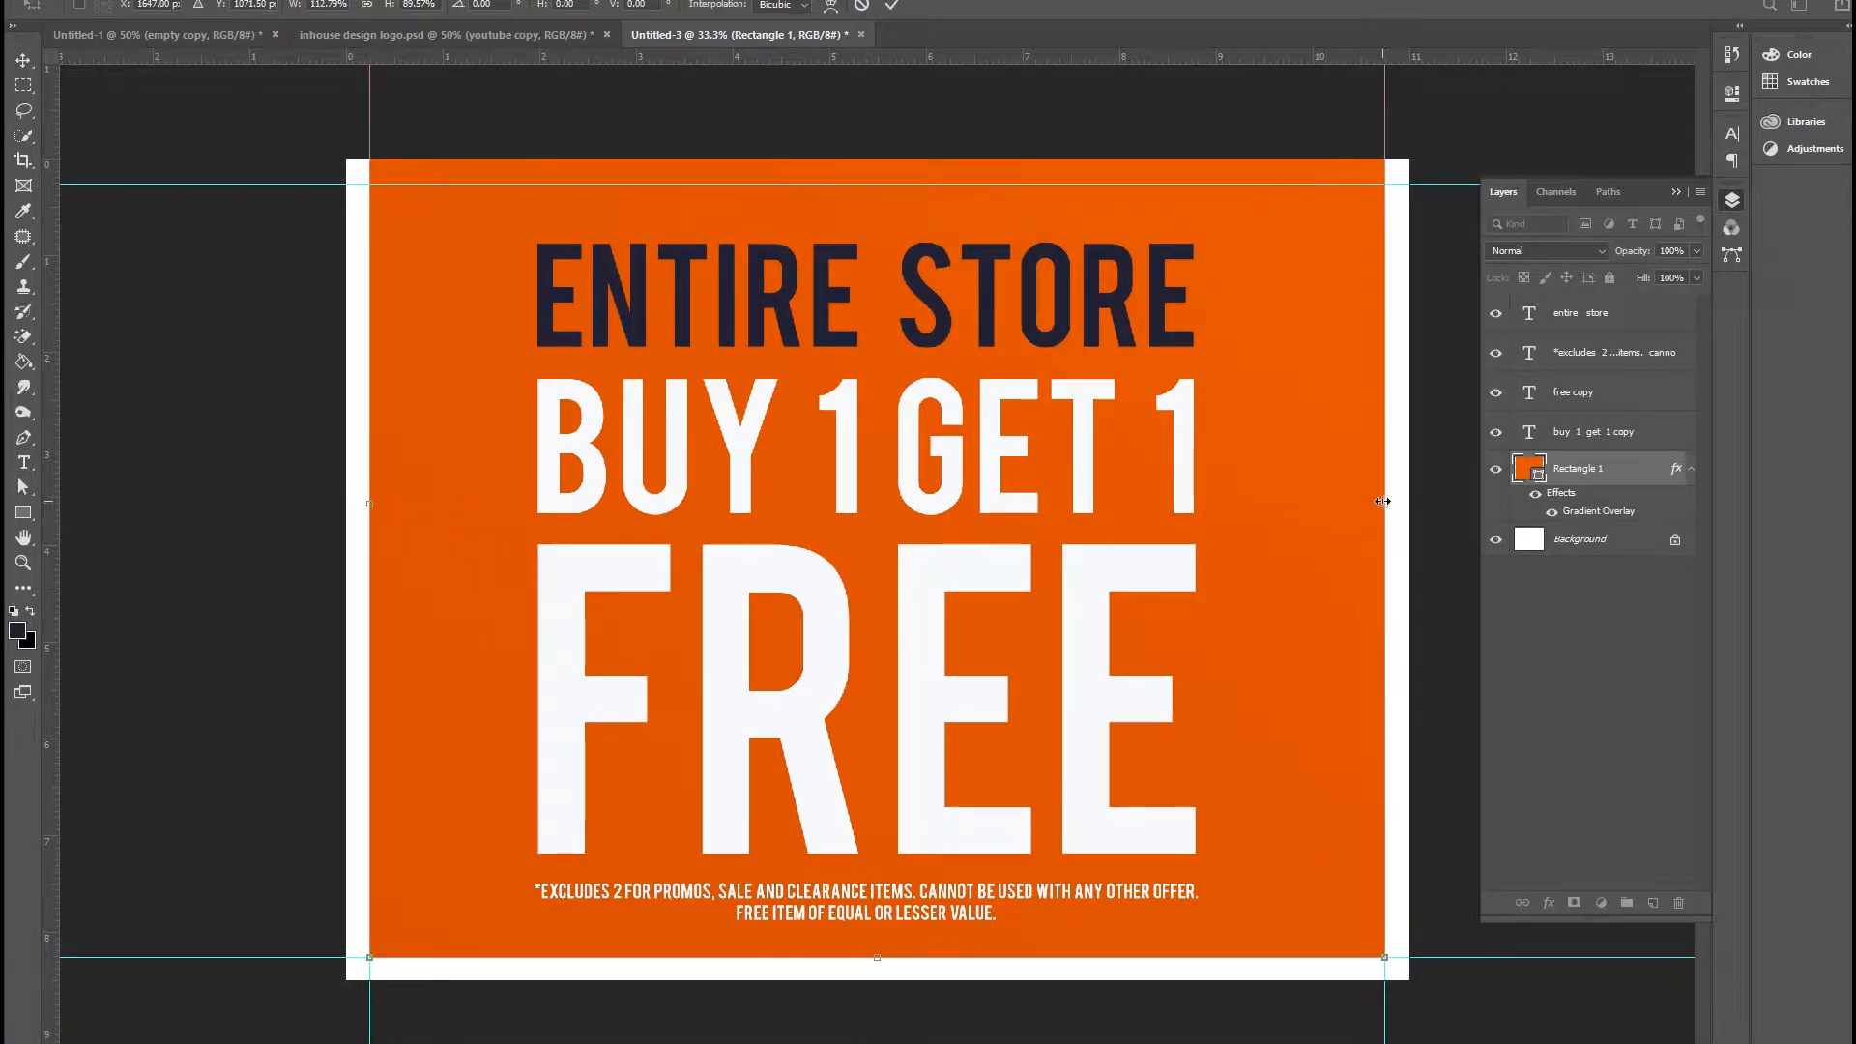
pyautogui.keyDown('alt'); pyautogui.click(1046, 353); pyautogui.keyUp('alt')
pyautogui.keyDown('alt'); pyautogui.click(1030, 285); pyautogui.keyUp('alt')
pyautogui.moveTo(877, 309); pyautogui.dragTo(877, 377)
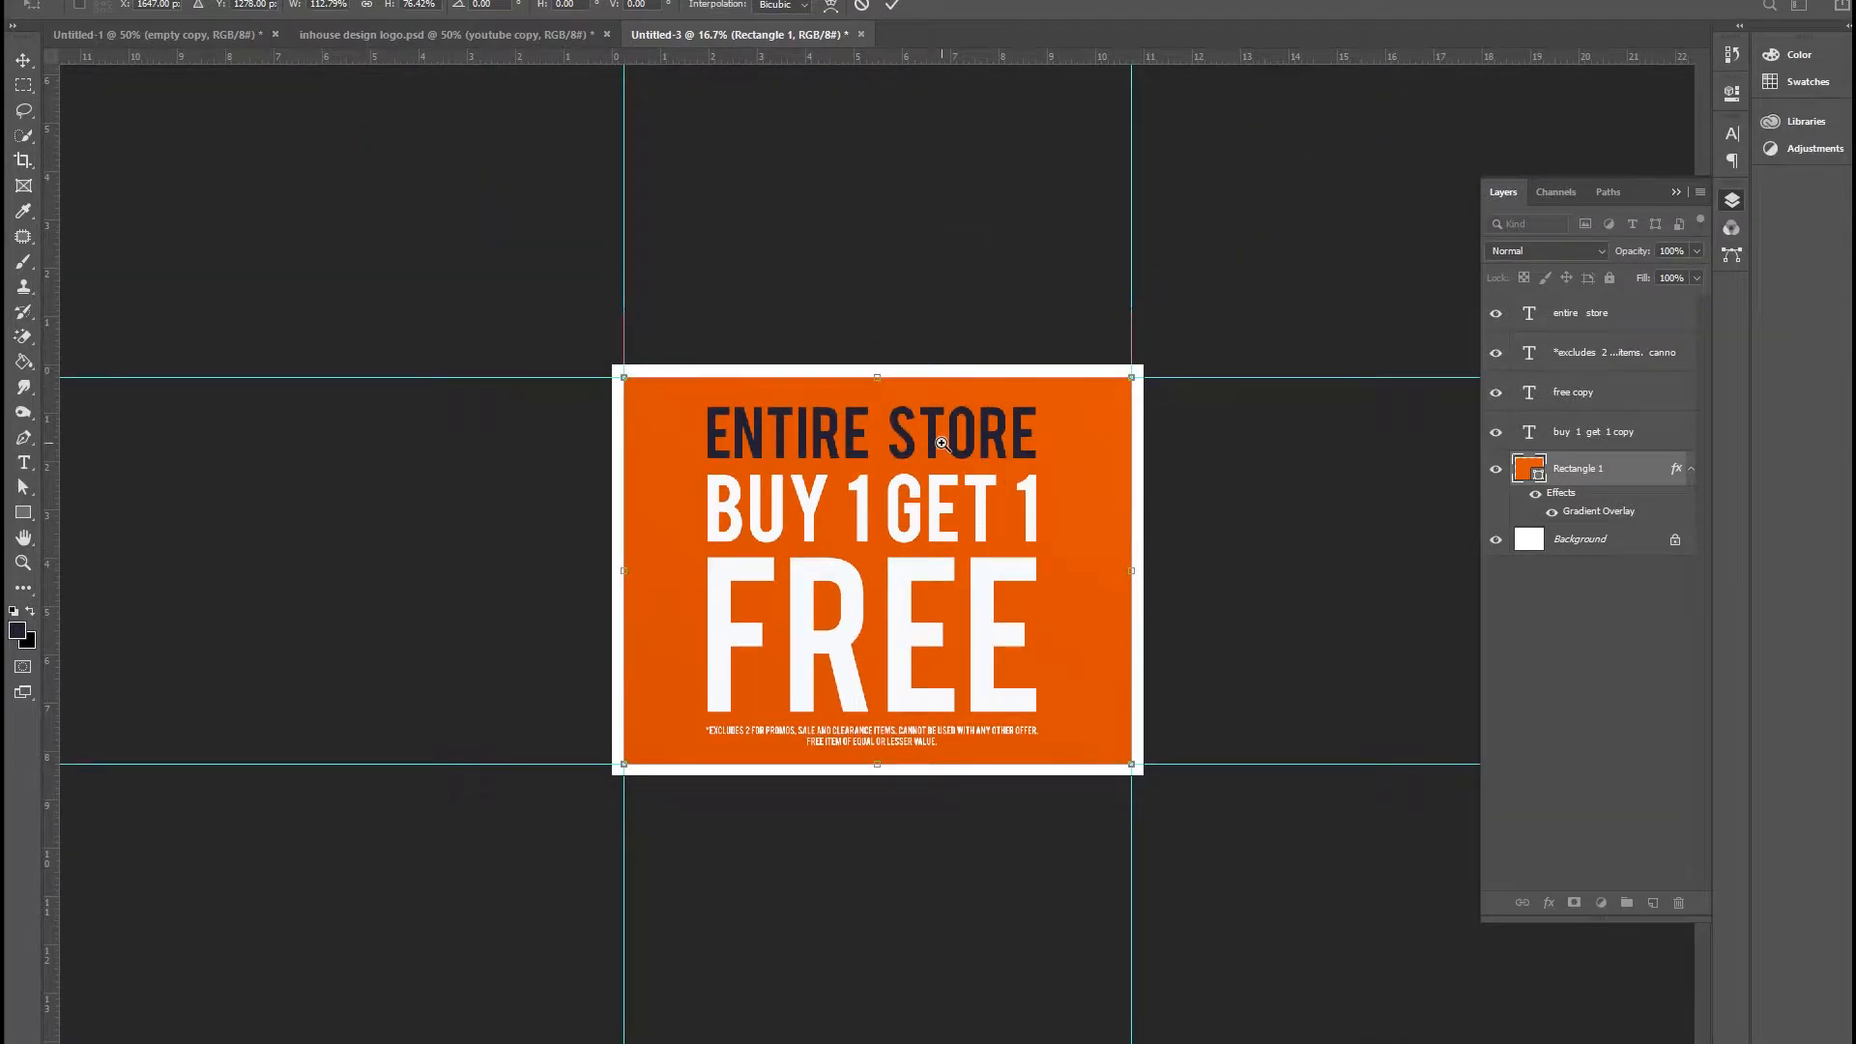
pyautogui.keyDown('ctrl'); pyautogui.click(942, 444); pyautogui.keyUp('ctrl')
pyautogui.press('Return')
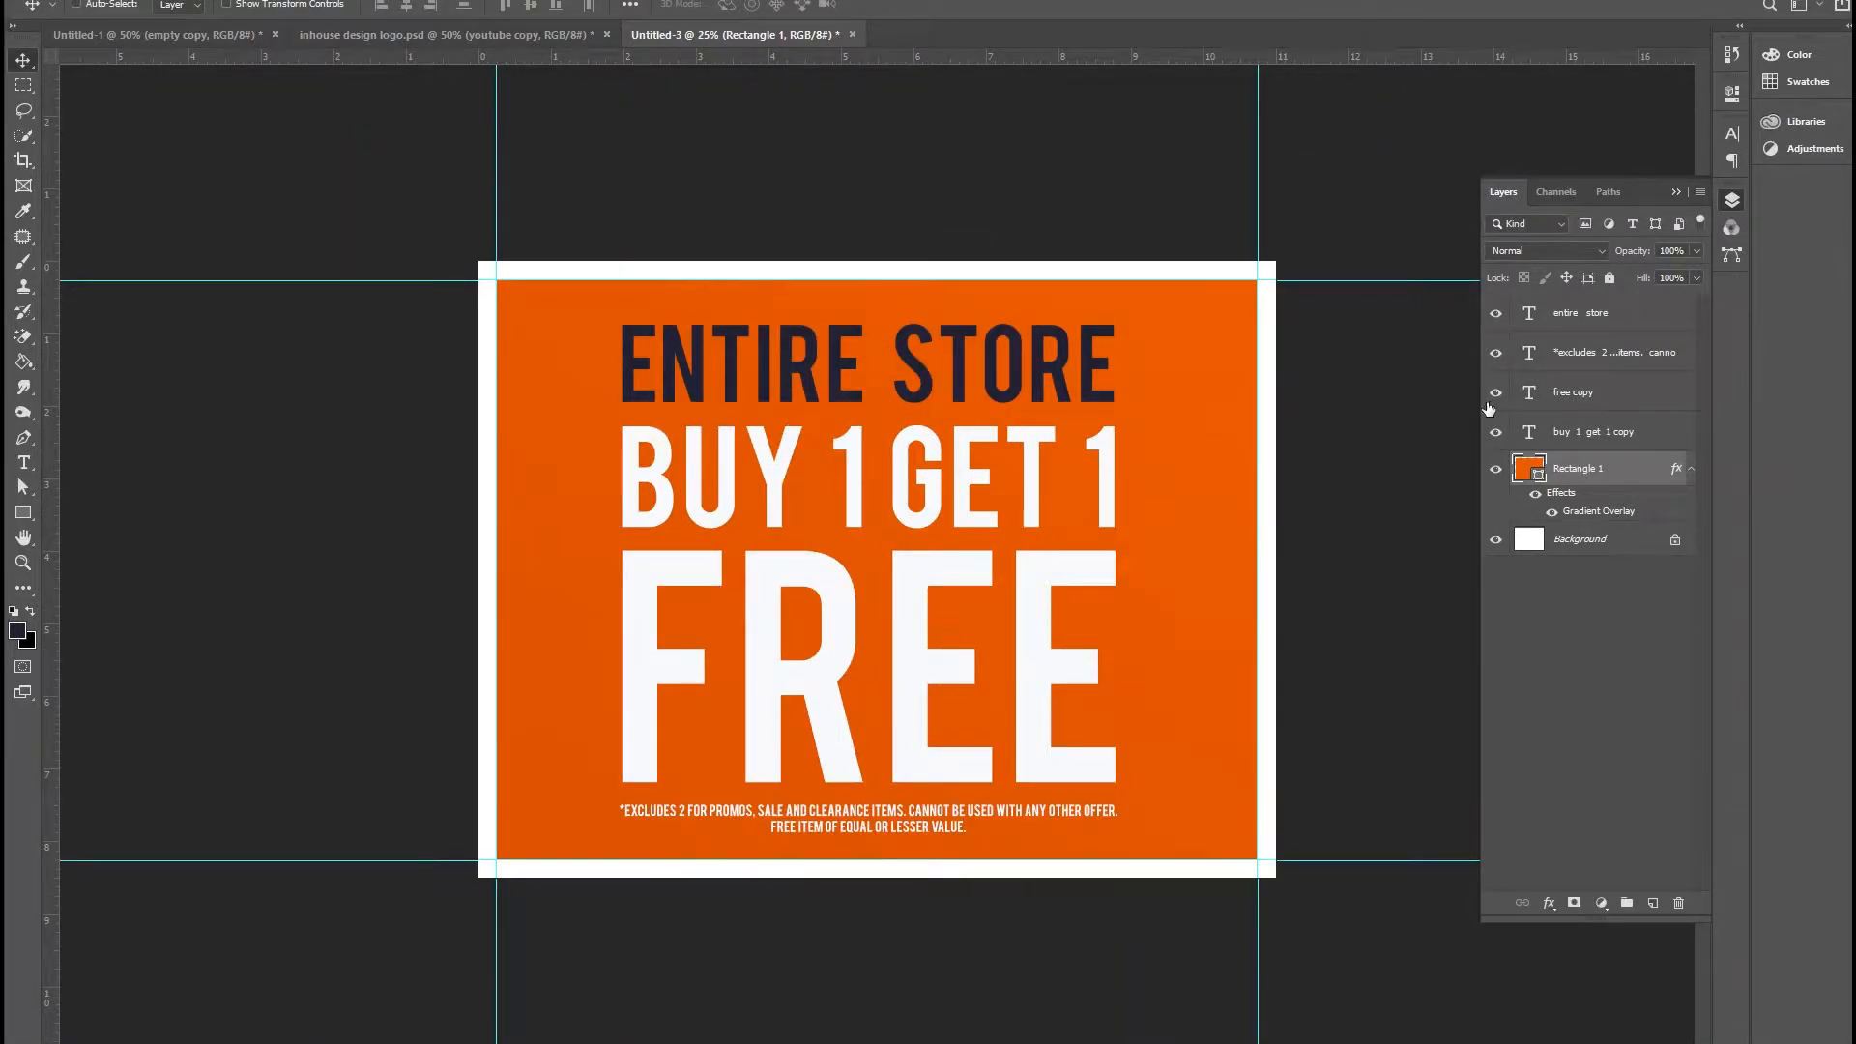
# Step: Hide the guides and shift the four text layers slightly to centre them on the orange rectangle
pyautogui.click(1686, 434)
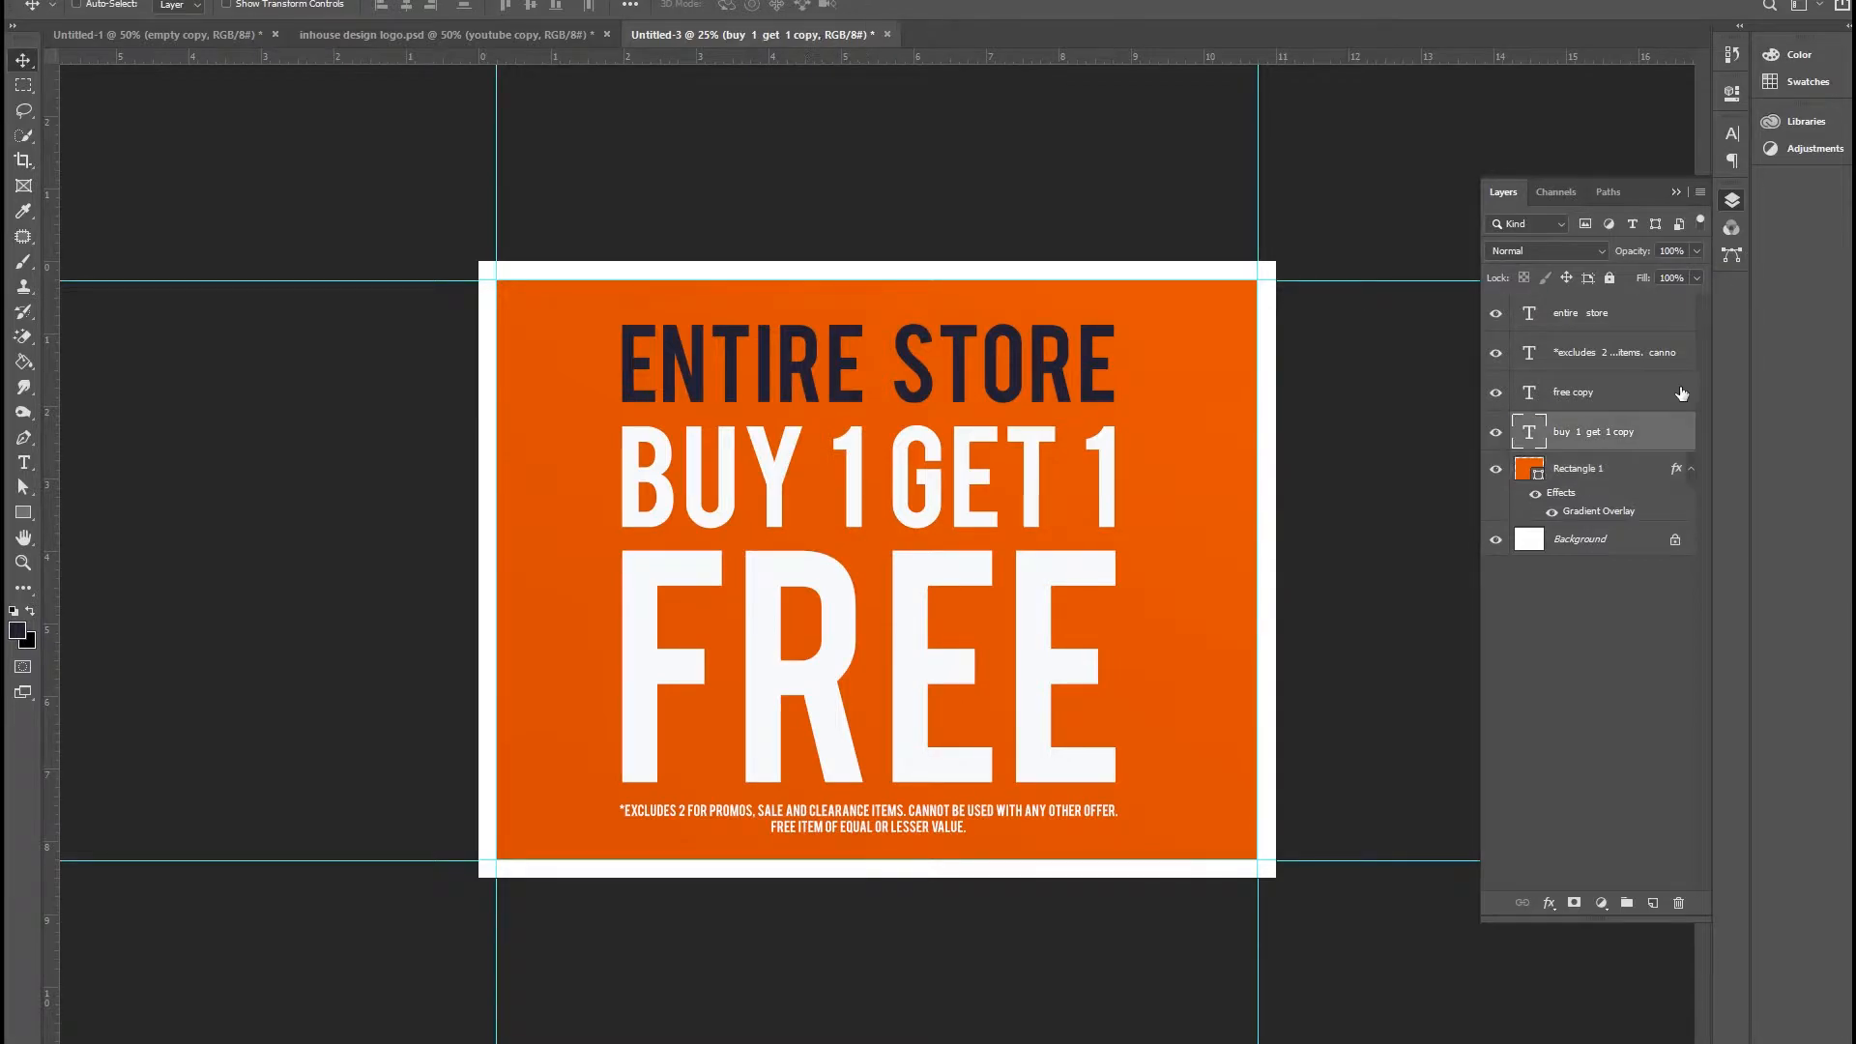
pyautogui.keyDown('shift'); pyautogui.click(1676, 332); pyautogui.keyUp('shift')
pyautogui.hotkey('ctrl', ';')
pyautogui.moveTo(1046, 468); pyautogui.dragTo(1049, 478)
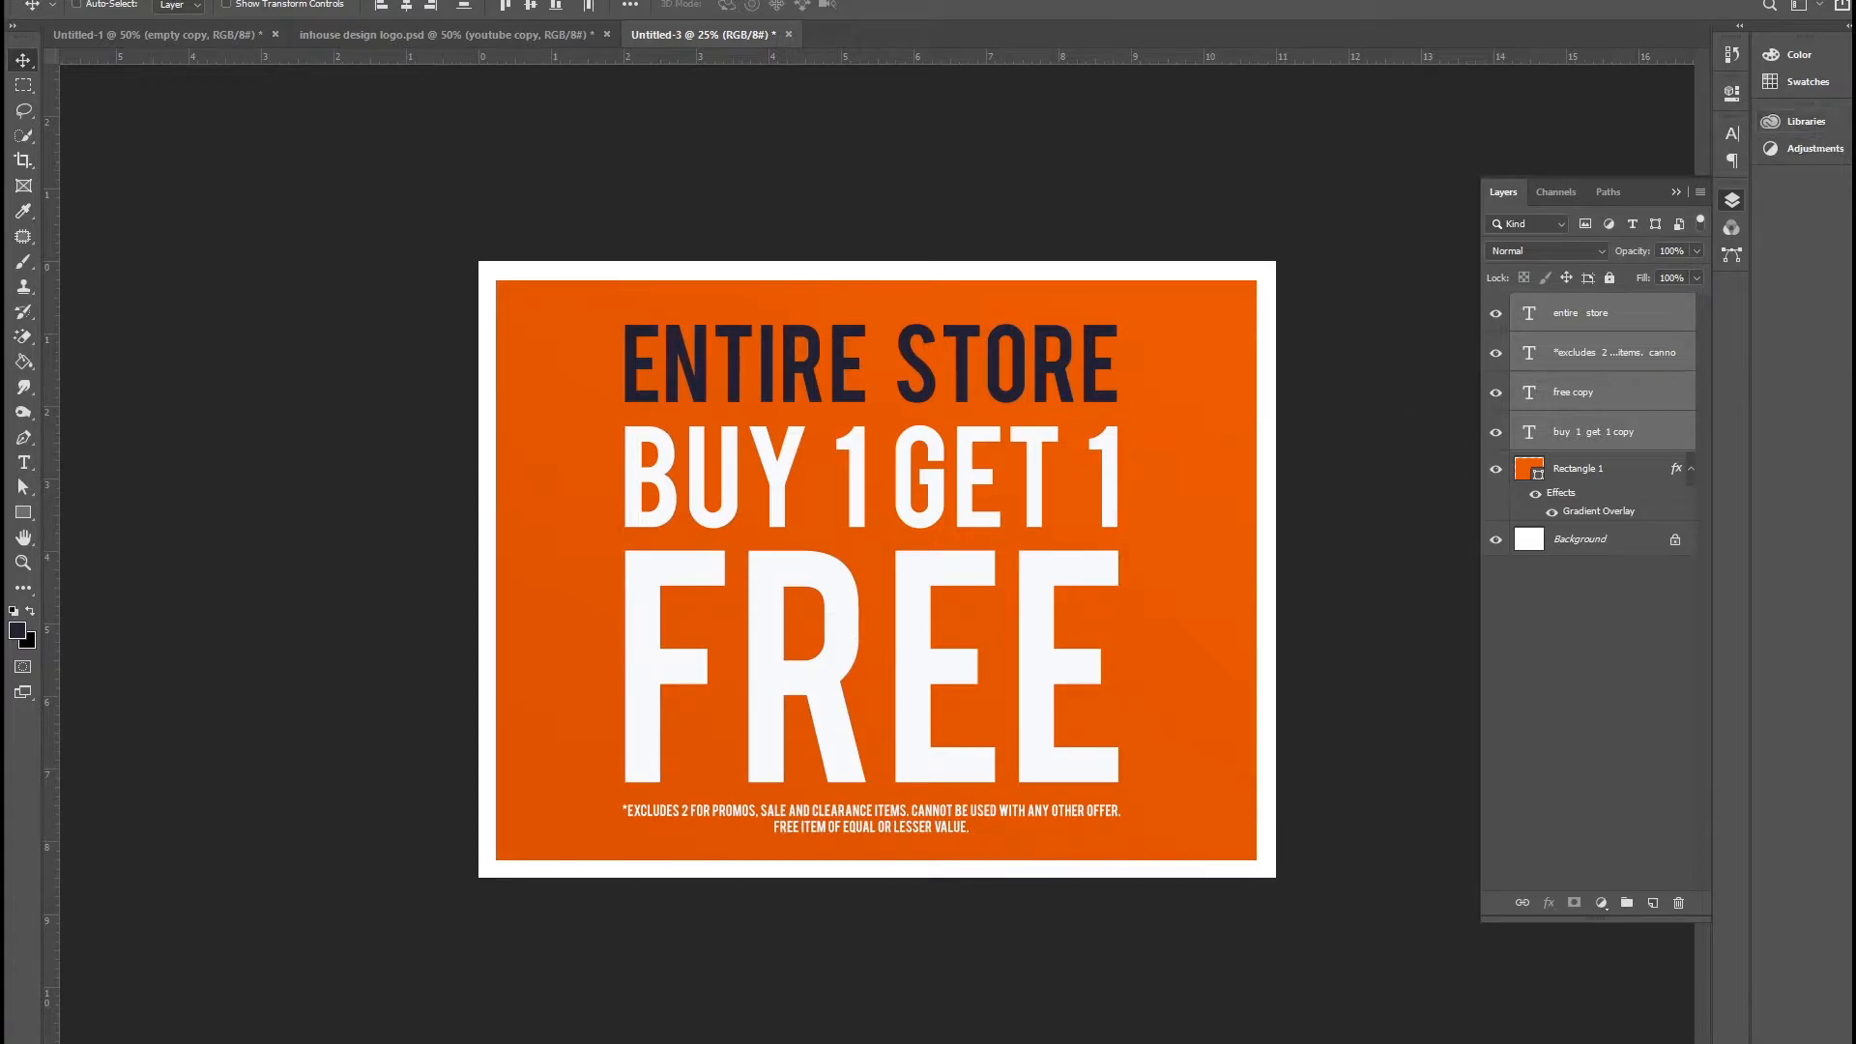
# Step: Dock the Untitled-2 poster window back alongside the other open documents
pyautogui.moveTo(1855, 49); pyautogui.dragTo(1287, 40)
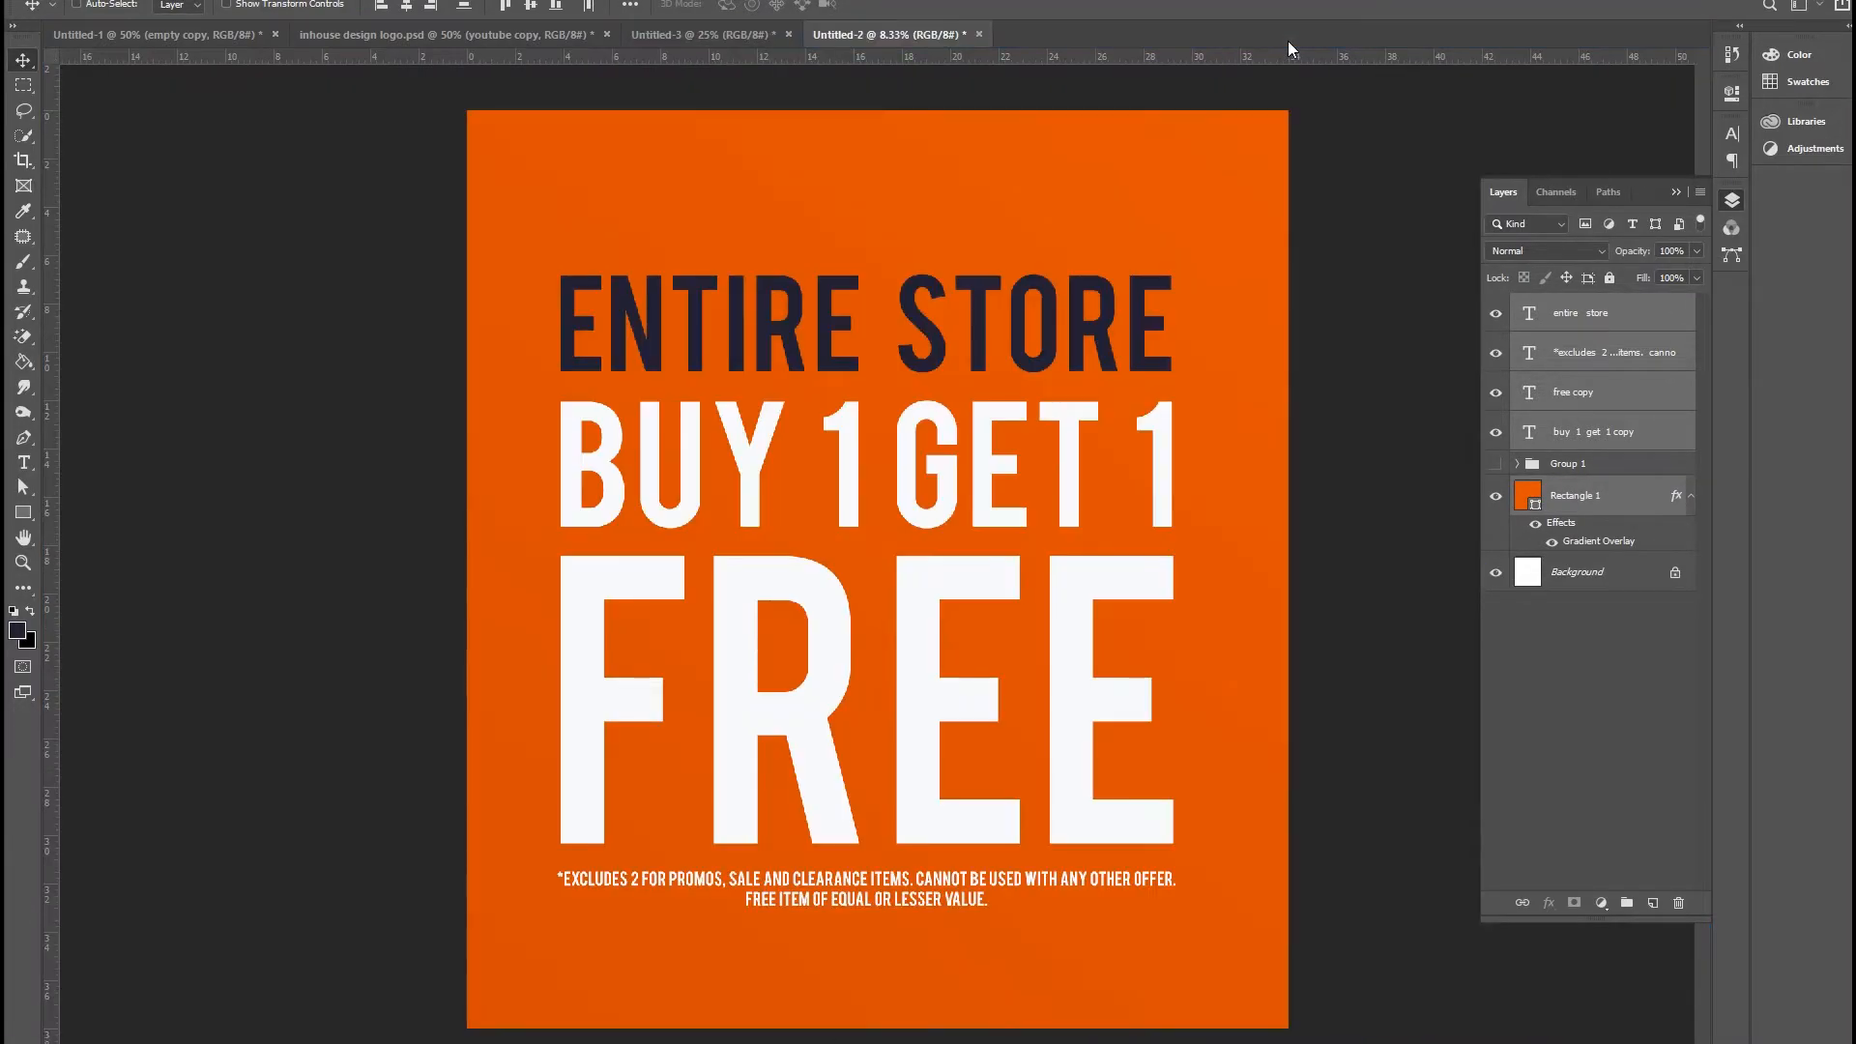